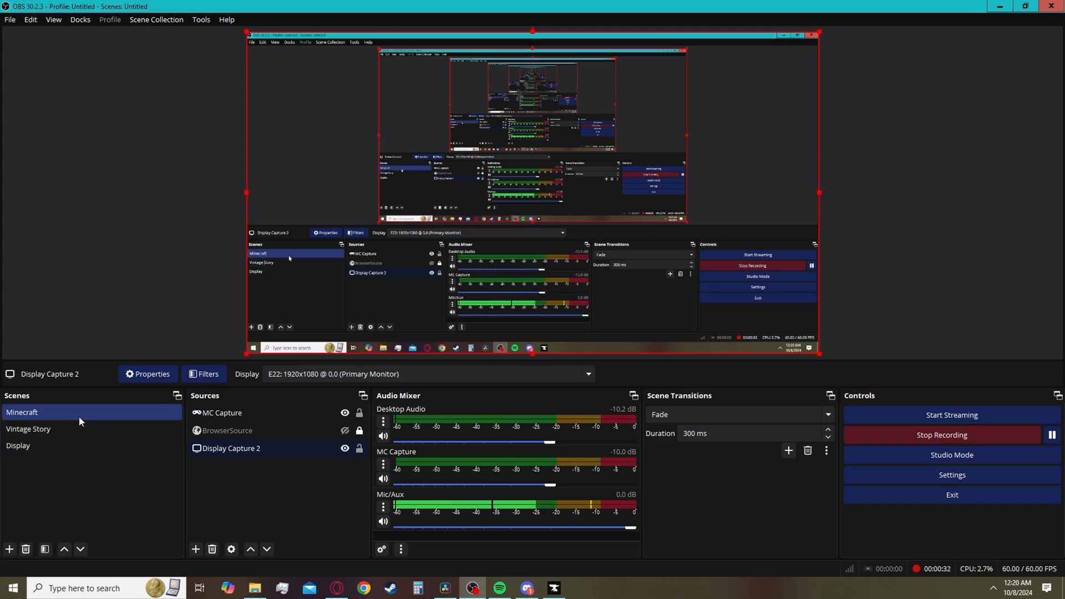
# - Review the capture properties of the MC Capture source in the Minecraft scene
pyautogui.click(76, 426)
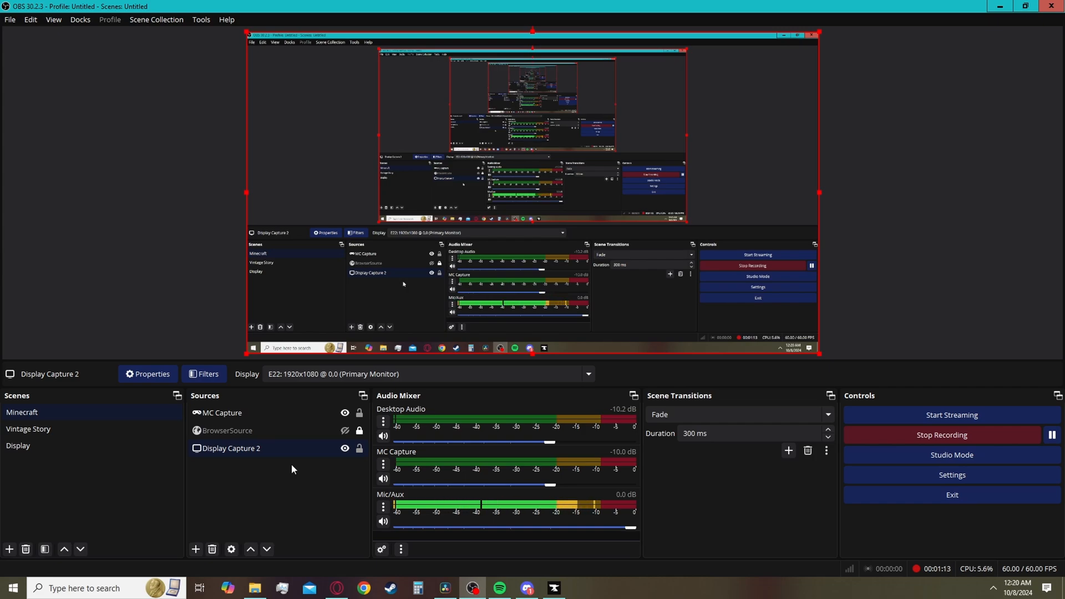
pyautogui.click(283, 450)
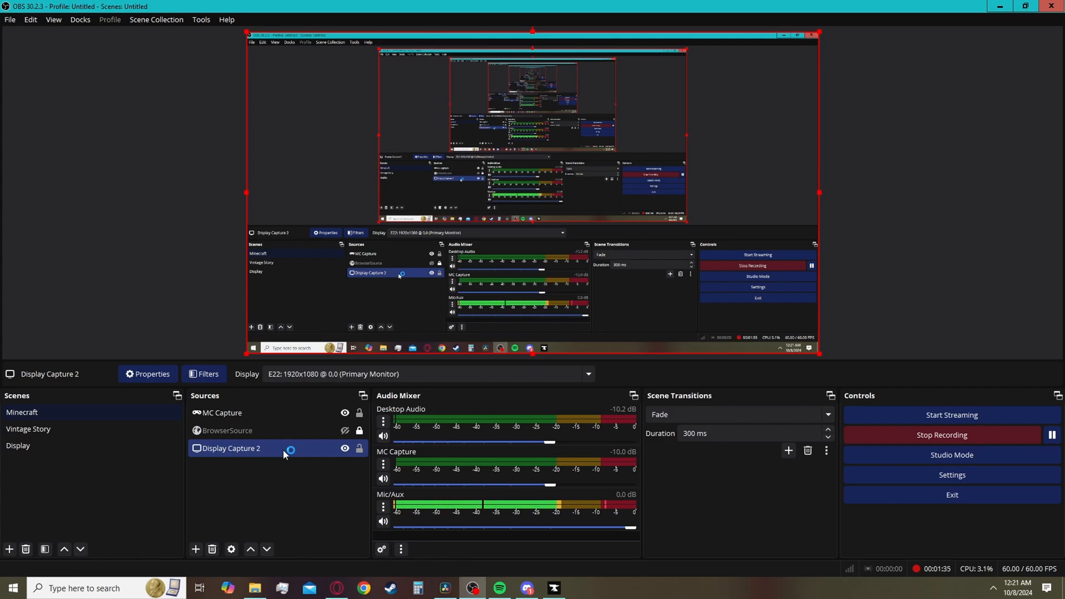
pyautogui.click(274, 411)
pyautogui.rightClick(274, 411)
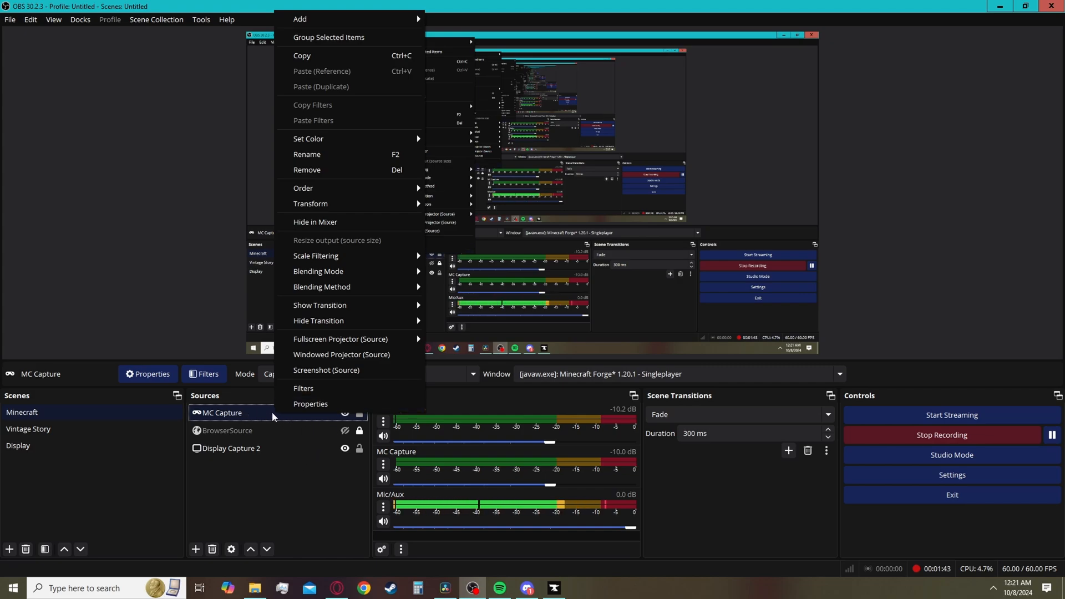
pyautogui.click(314, 406)
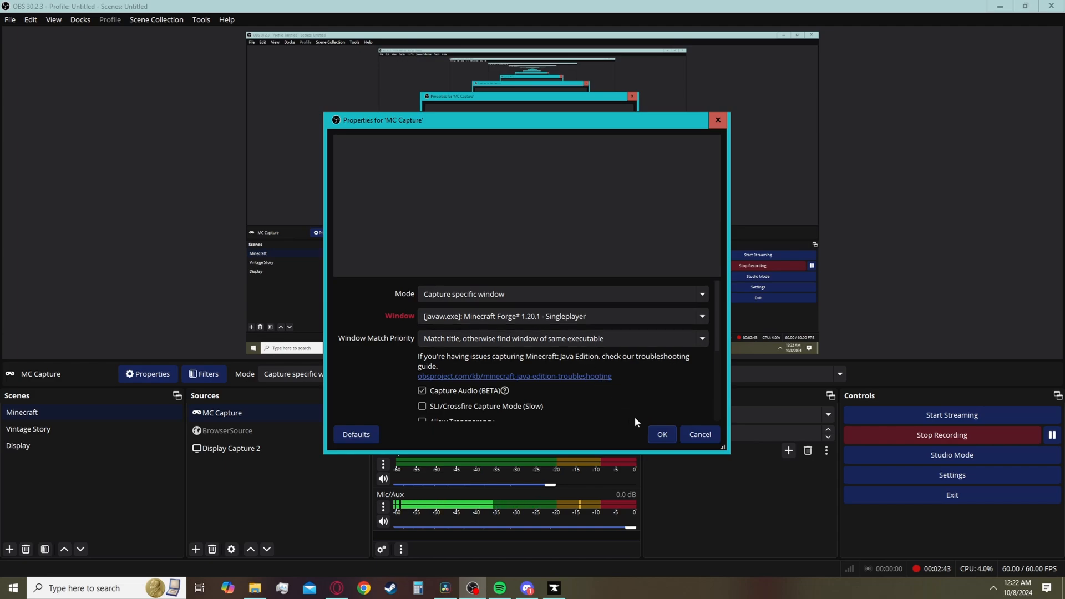
pyautogui.click(662, 434)
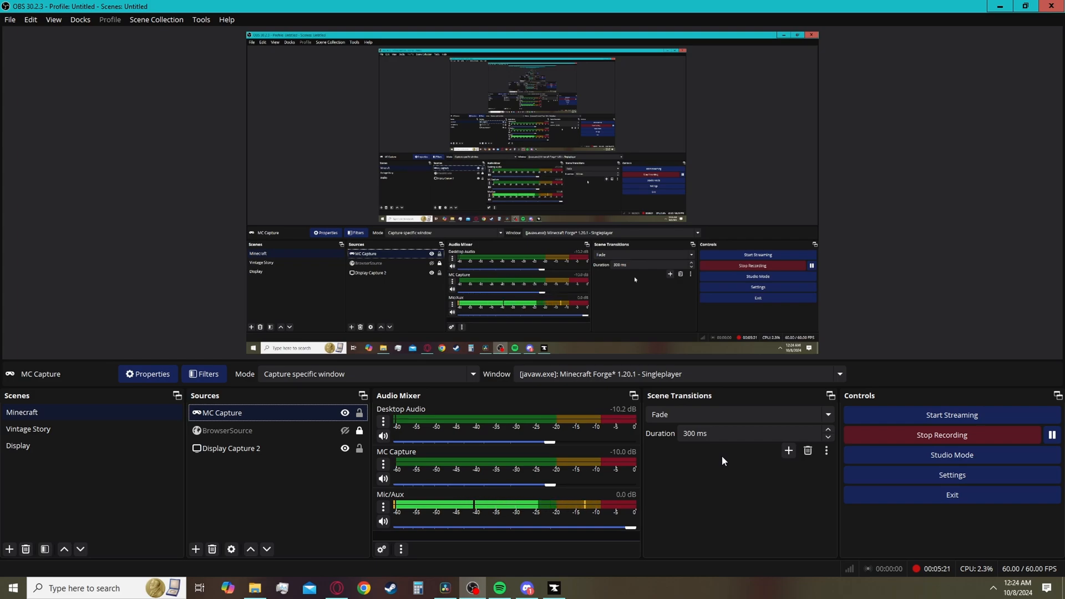
# - Examine the General settings and the Output settings for streaming and recording
pyautogui.click(10, 20)
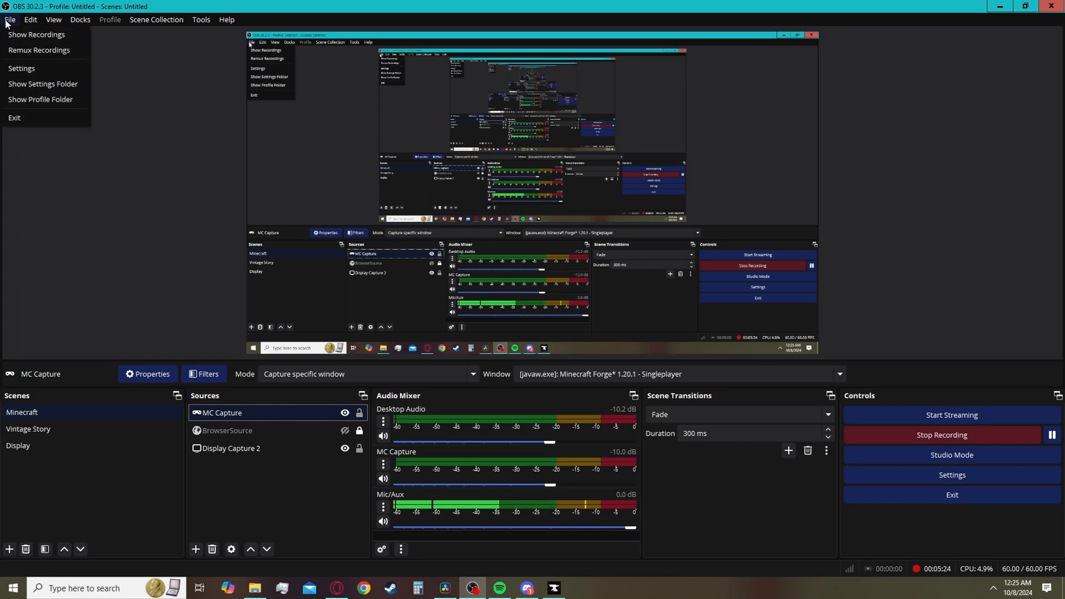
pyautogui.click(24, 67)
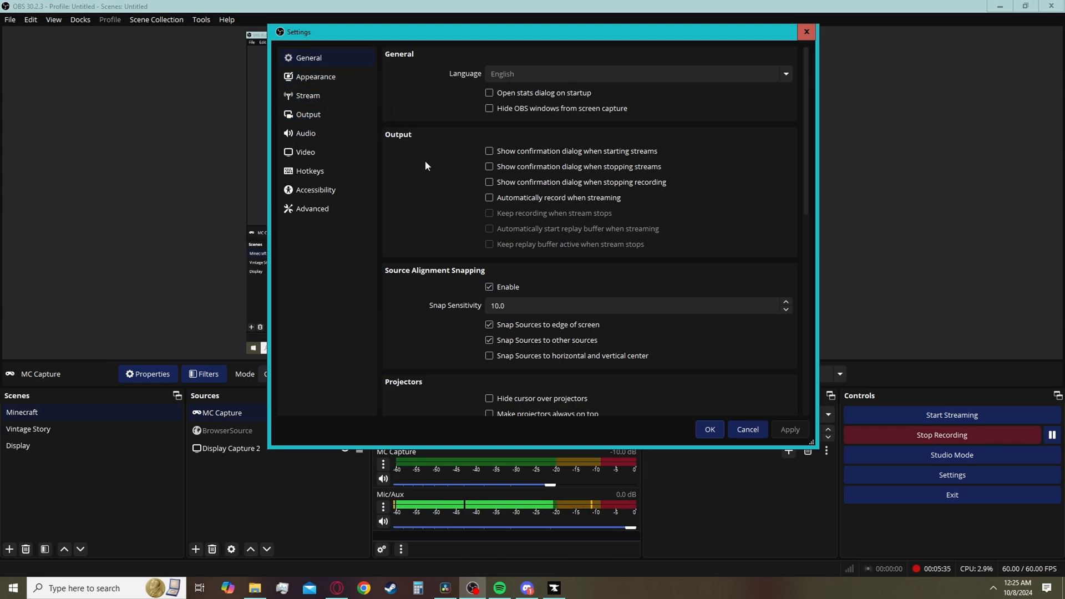
pyautogui.scroll(-2, 425, 162)
pyautogui.scroll(-10, 425, 161)
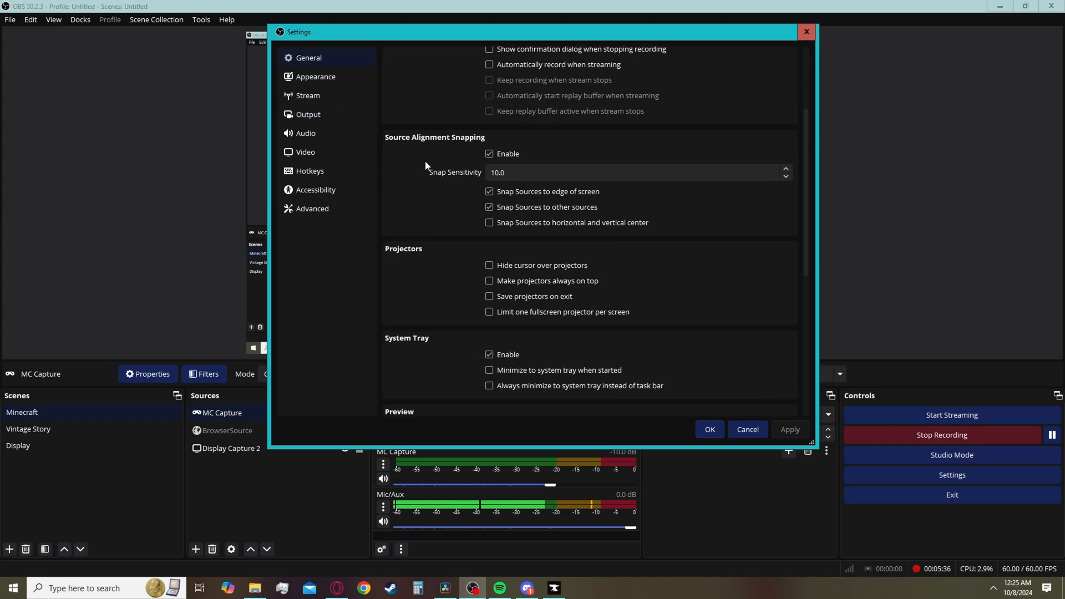
pyautogui.click(329, 114)
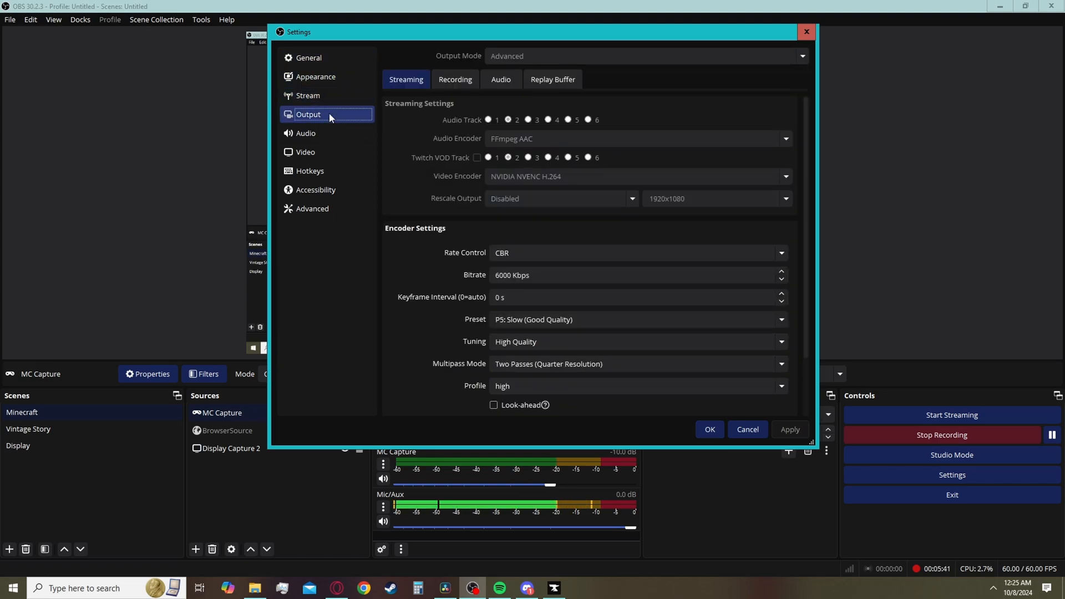
pyautogui.scroll(-2, 399, 157)
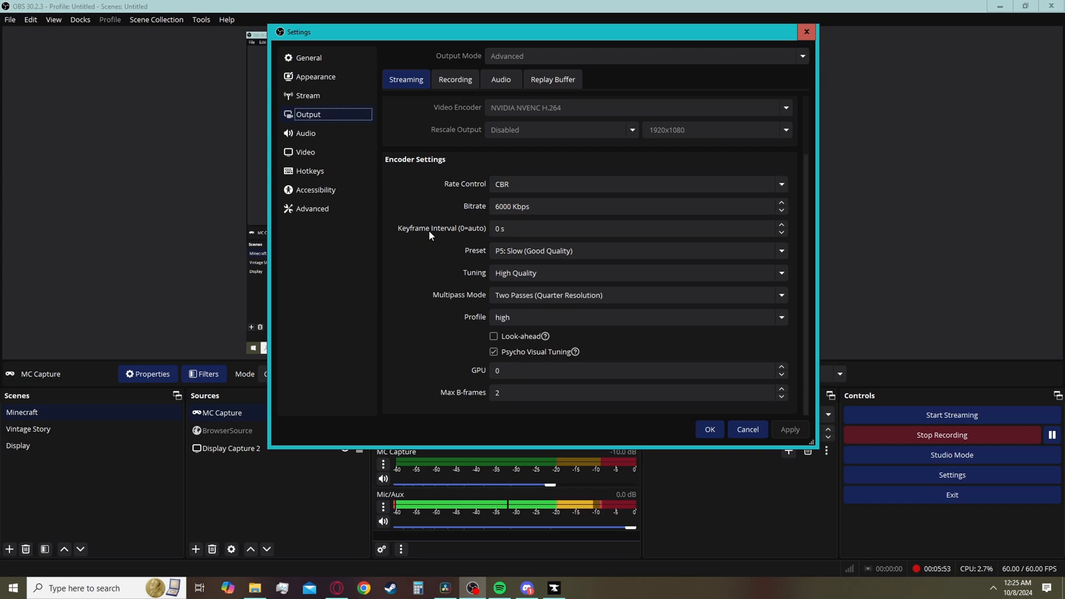
pyautogui.click(456, 80)
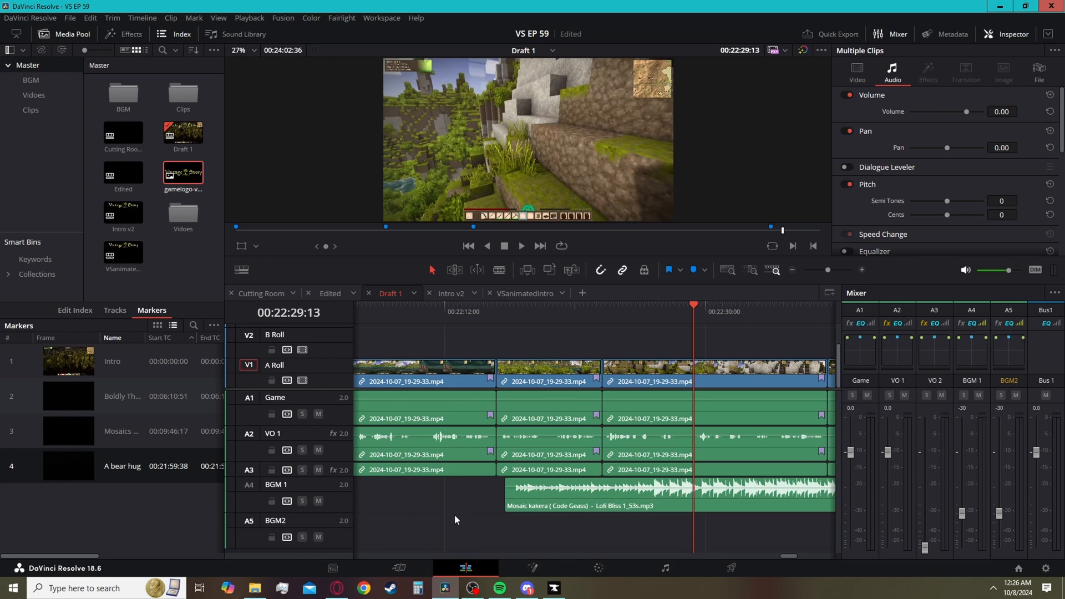
# - Switch to DaVinci Resolve and browse the TFC Hardrock project folder in the Project Manager down to the template project
pyautogui.click(71, 19)
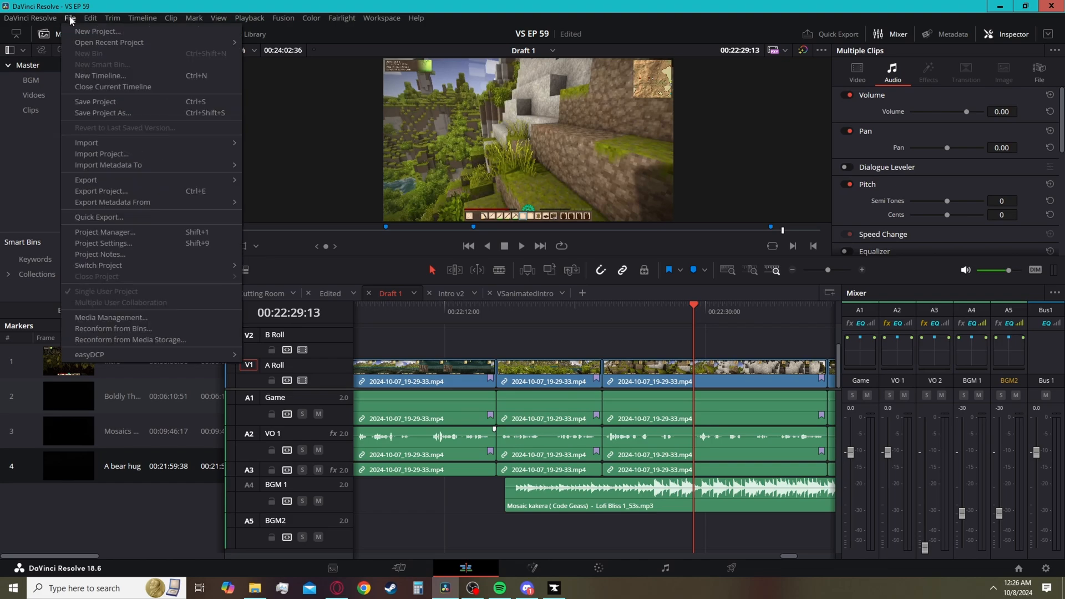
pyautogui.click(138, 232)
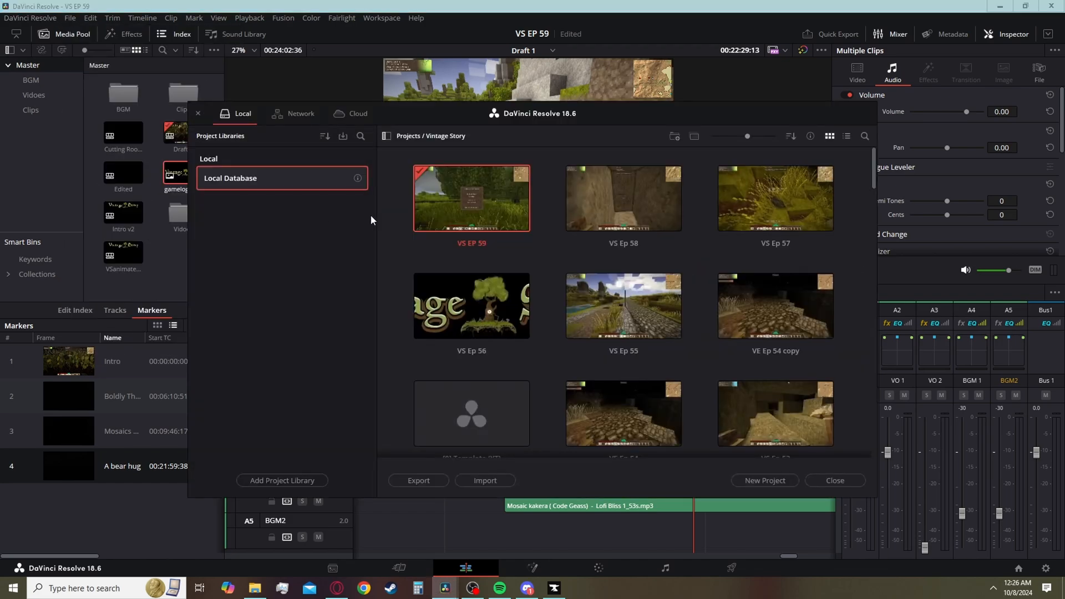
pyautogui.click(410, 136)
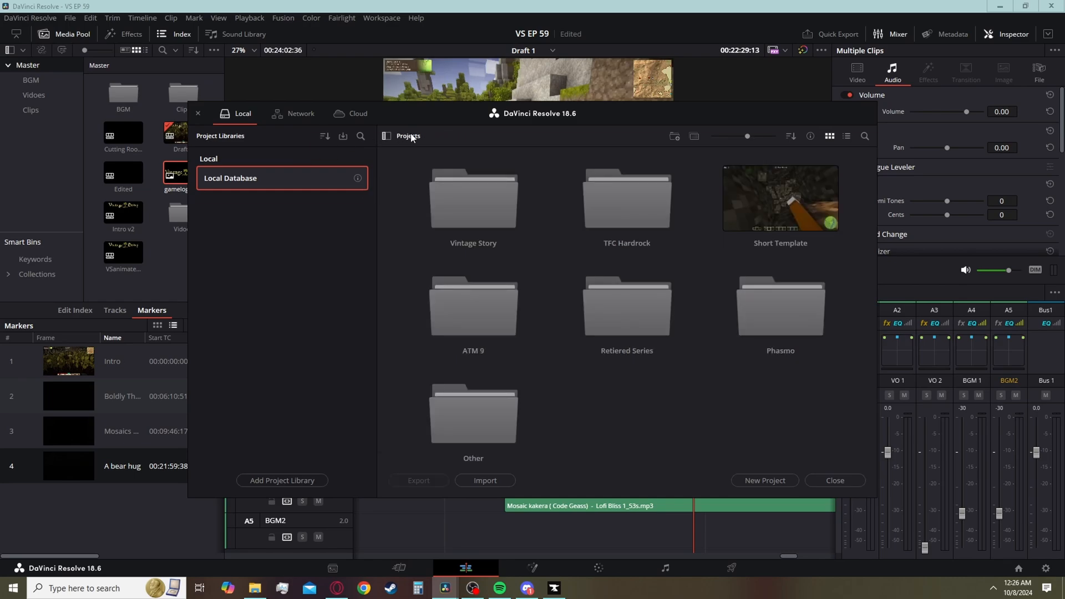
pyautogui.doubleClick(618, 202)
pyautogui.scroll(-2, 691, 344)
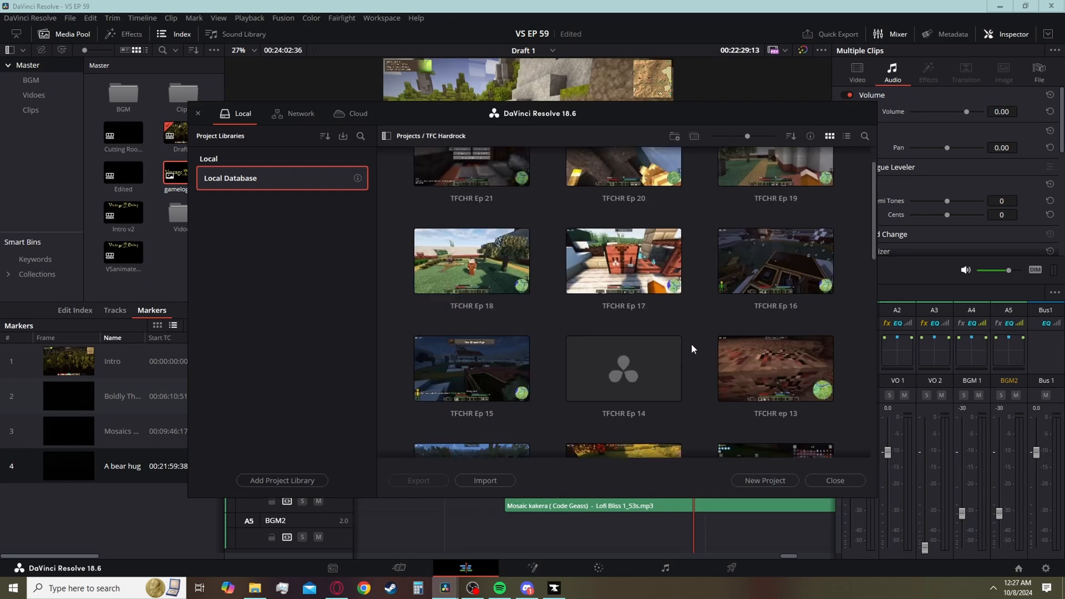
pyautogui.scroll(-6, 692, 344)
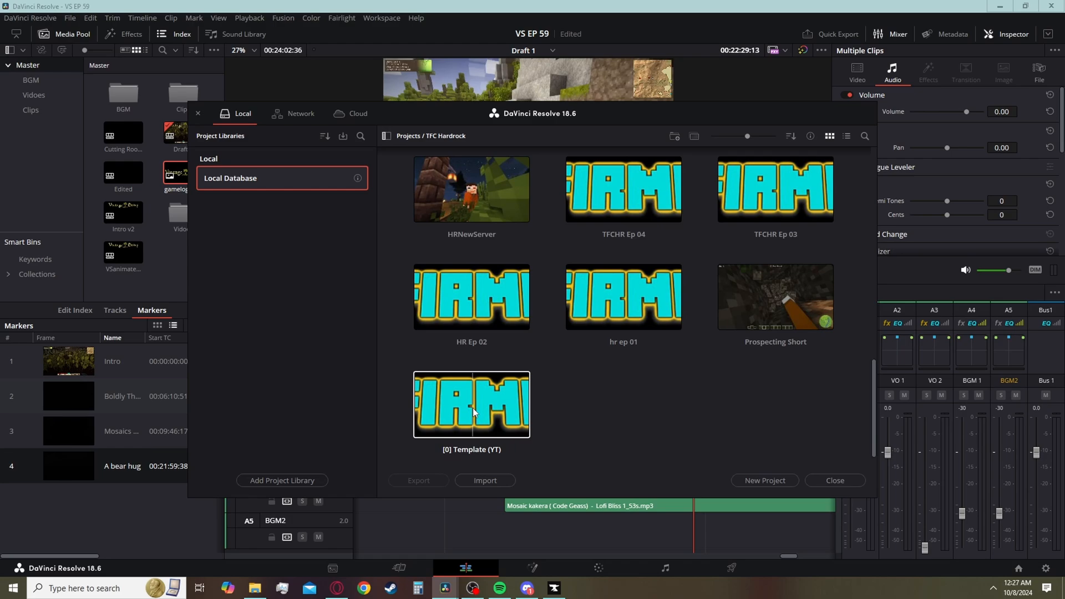
# - Open the [0] Template (YT) project from the TFC Hardrock folder in read-only mode
pyautogui.click(408, 136)
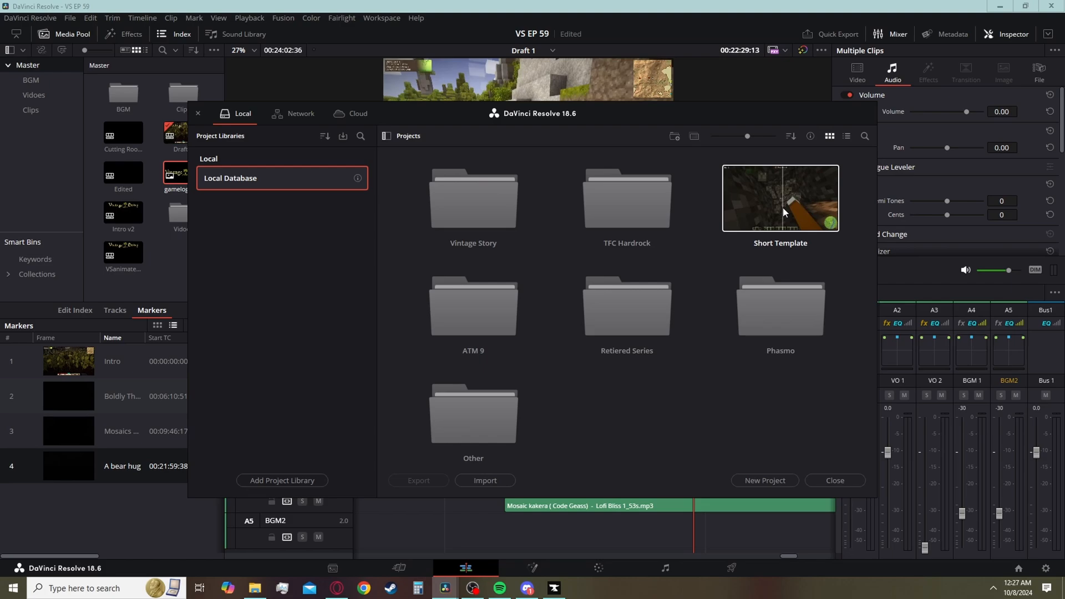
pyautogui.doubleClick(658, 196)
pyautogui.scroll(-3, 566, 277)
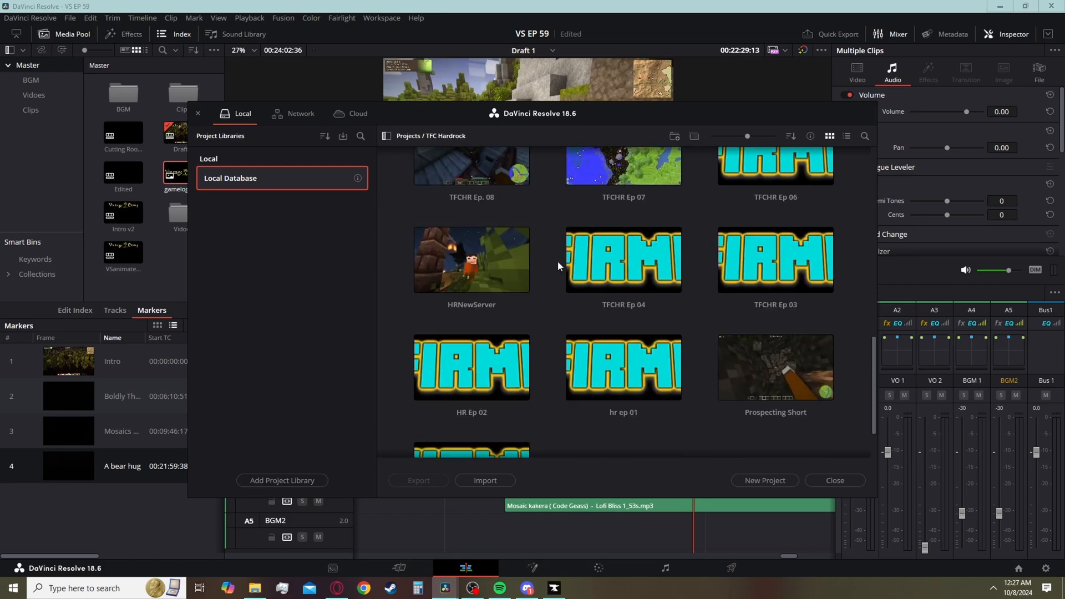
pyautogui.scroll(-2, 557, 277)
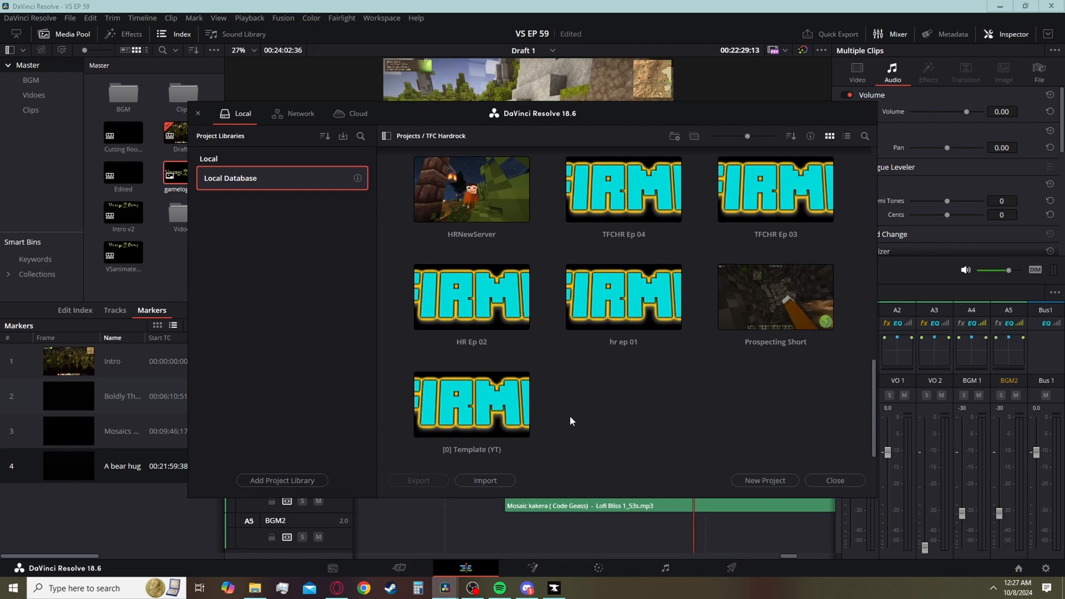
pyautogui.rightClick(460, 396)
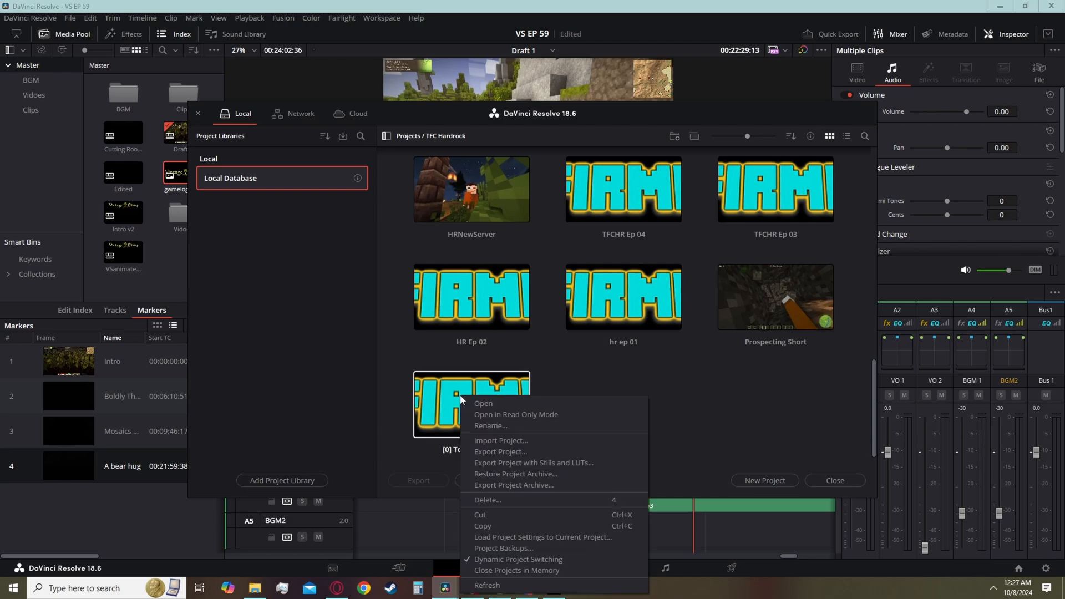
pyautogui.click(517, 415)
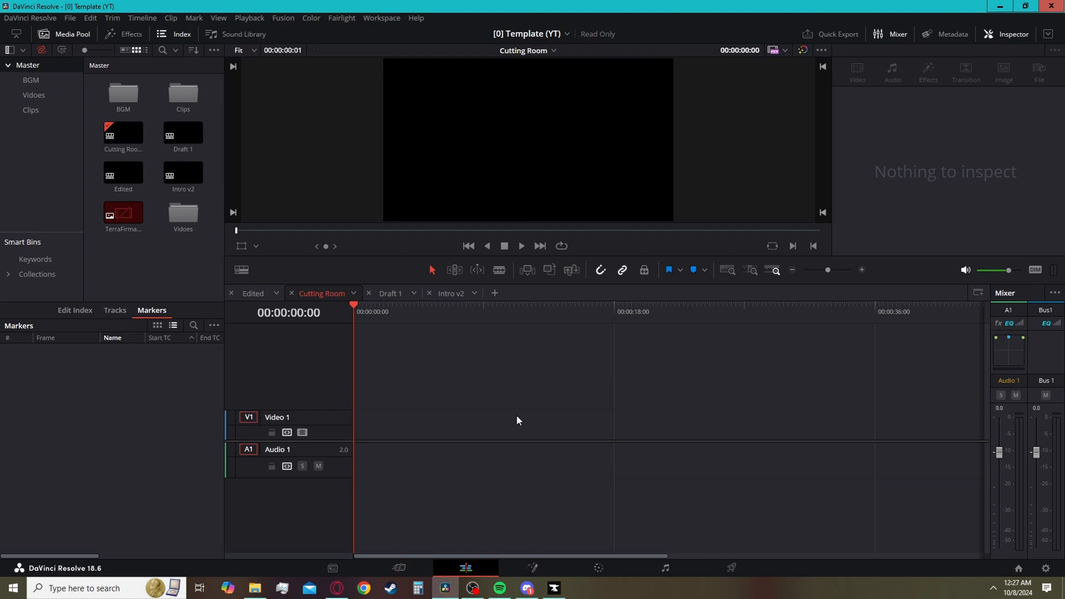
# - Place the Cutting Room timeline before Edited and look over the Media, Cut and Edit pages
pyautogui.moveTo(339, 291); pyautogui.dragTo(281, 288)
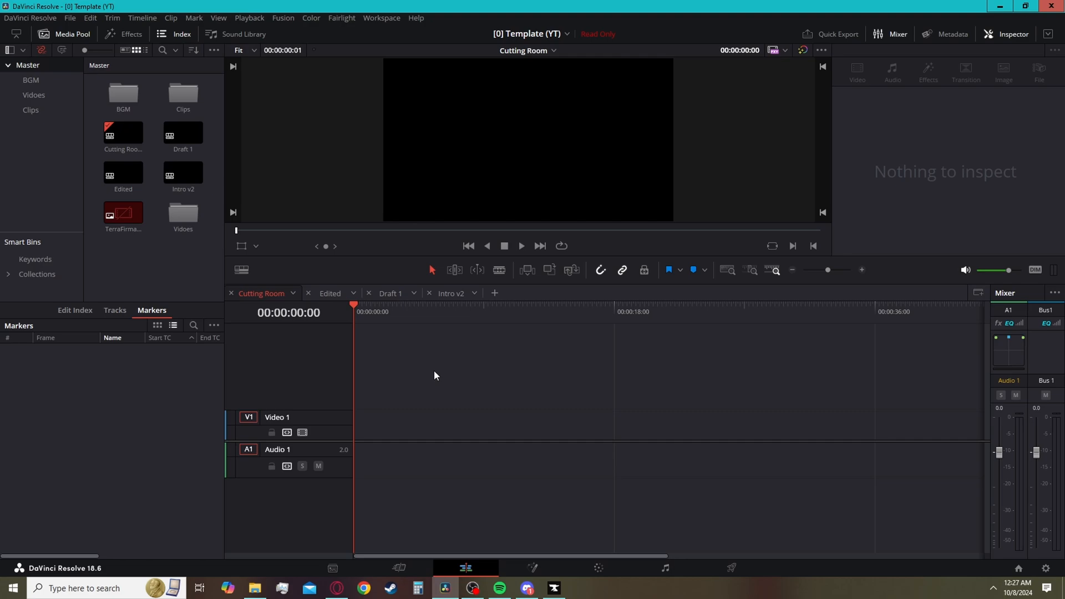
pyautogui.click(347, 569)
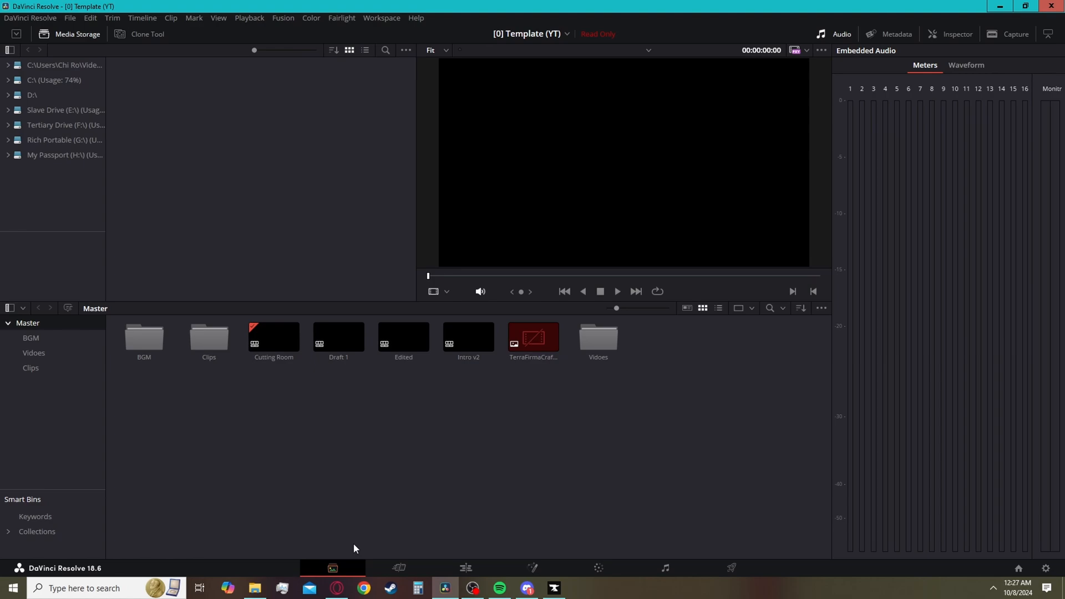
pyautogui.click(392, 567)
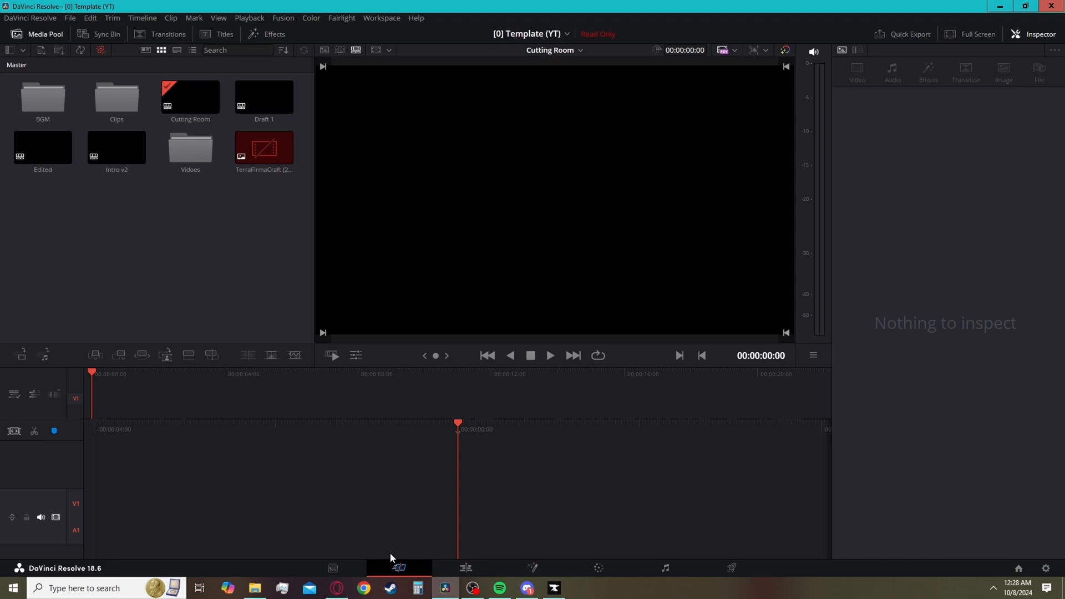
pyautogui.click(467, 567)
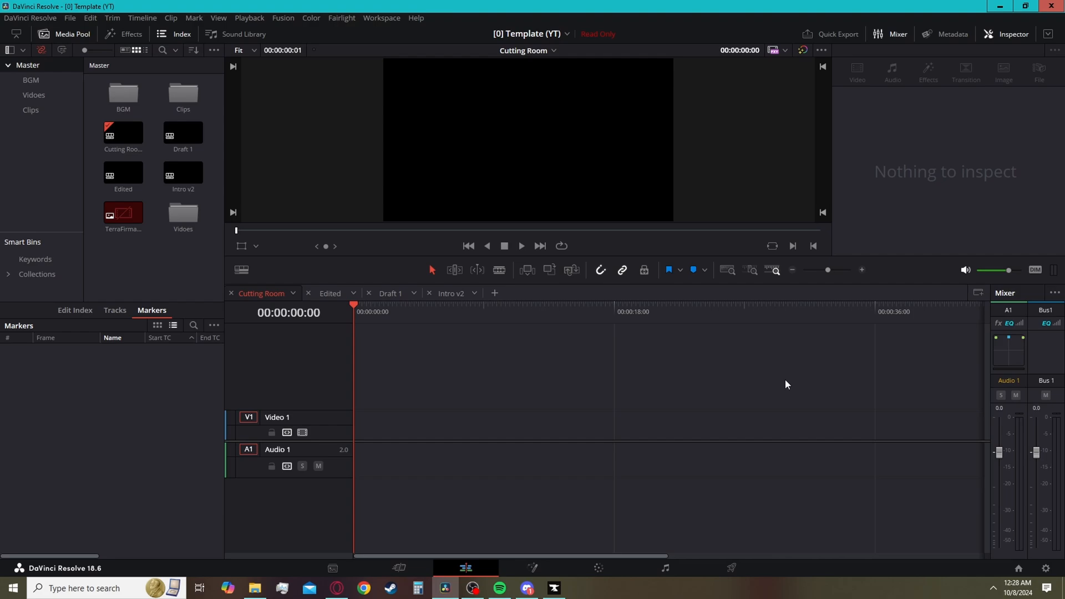
# - Save the template as a new project named "TFCHR Ep. 22"
pyautogui.click(70, 18)
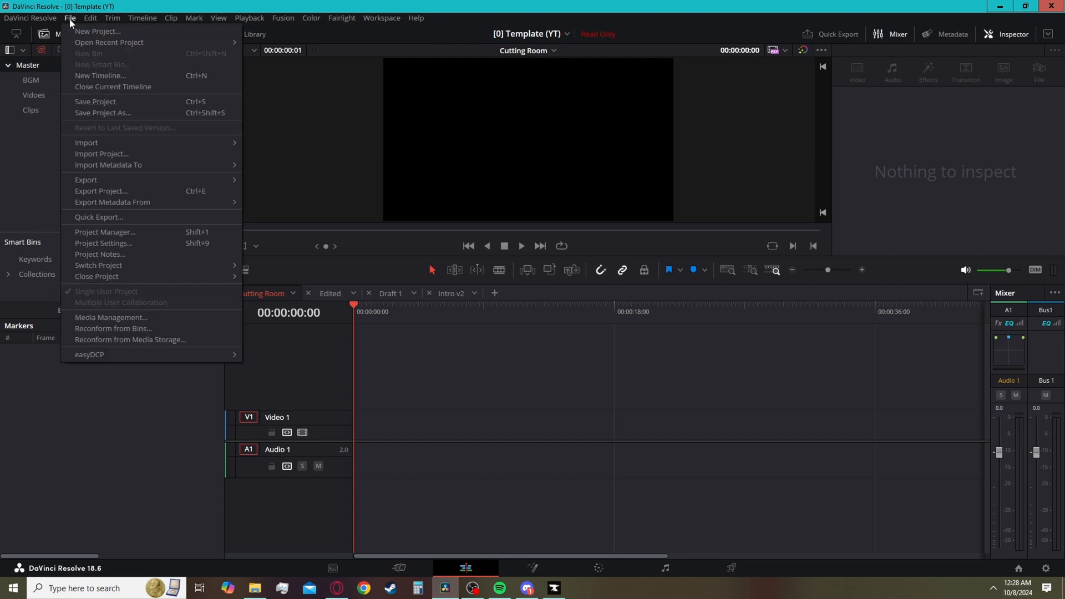
pyautogui.click(165, 111)
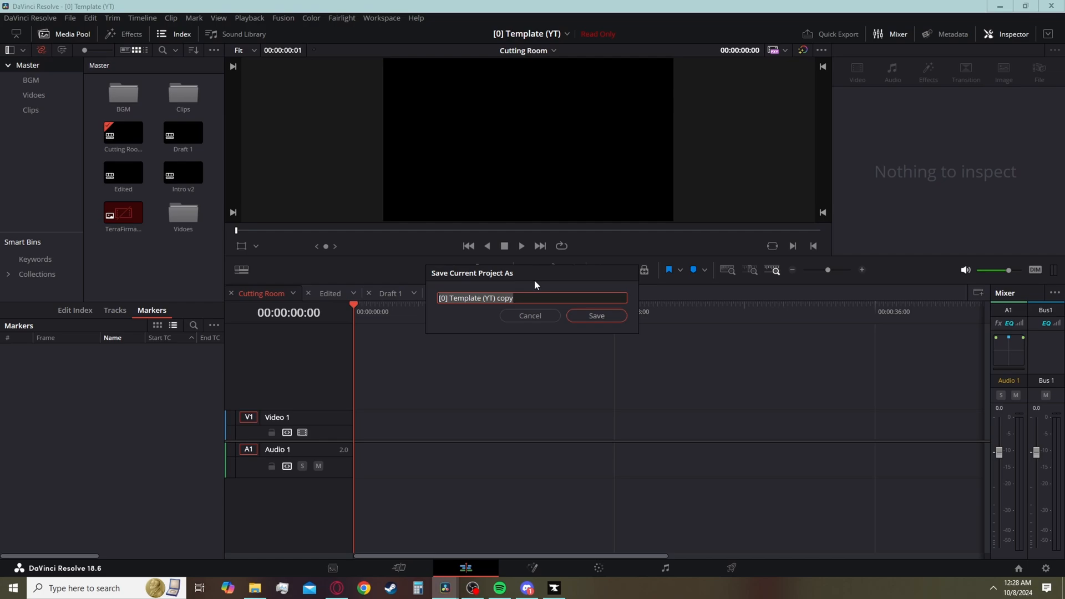
pyautogui.write('TFCHR')
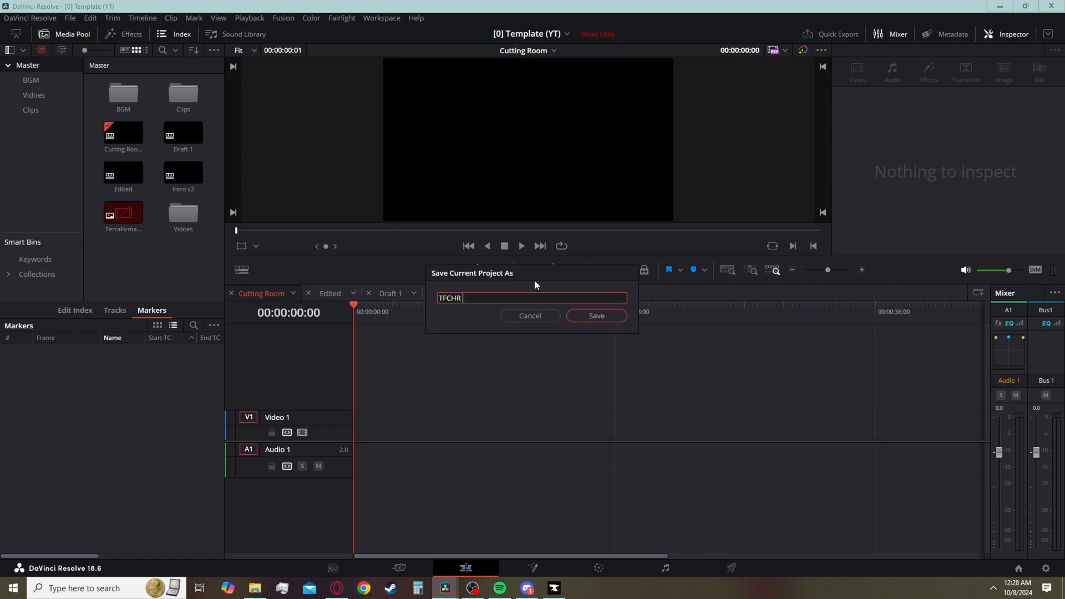
pyautogui.write(' Ep. 21')
pyautogui.press('BackSpace')
pyautogui.write('2')
pyautogui.click(608, 321)
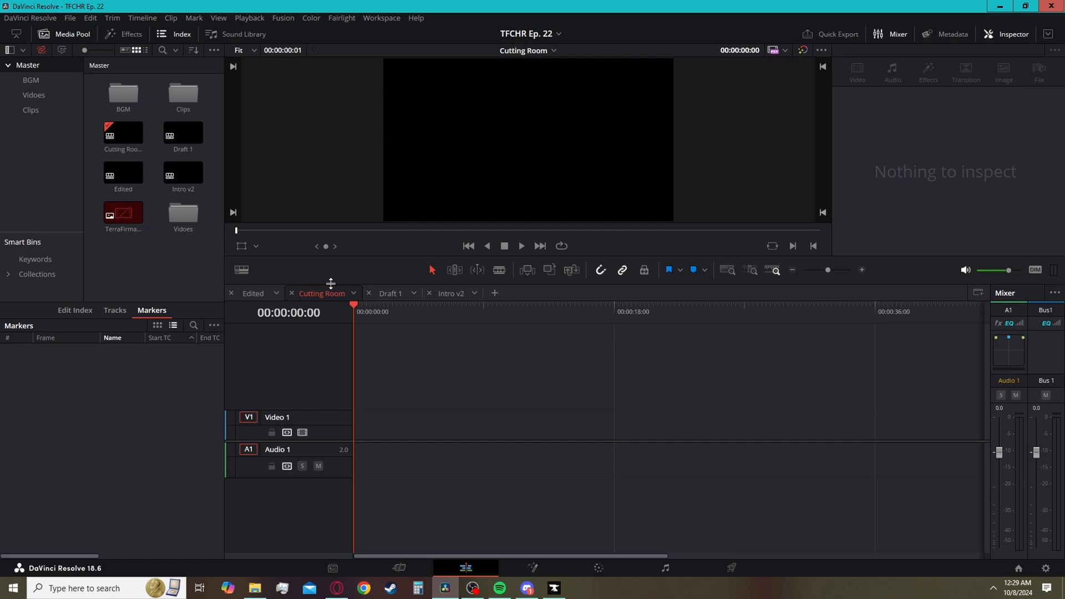
# - Move the Cutting Room timeline ahead of Edited and review the Edited, Draft 1 and Intro v2 timelines before returning to it
pyautogui.moveTo(327, 295); pyautogui.dragTo(261, 290)
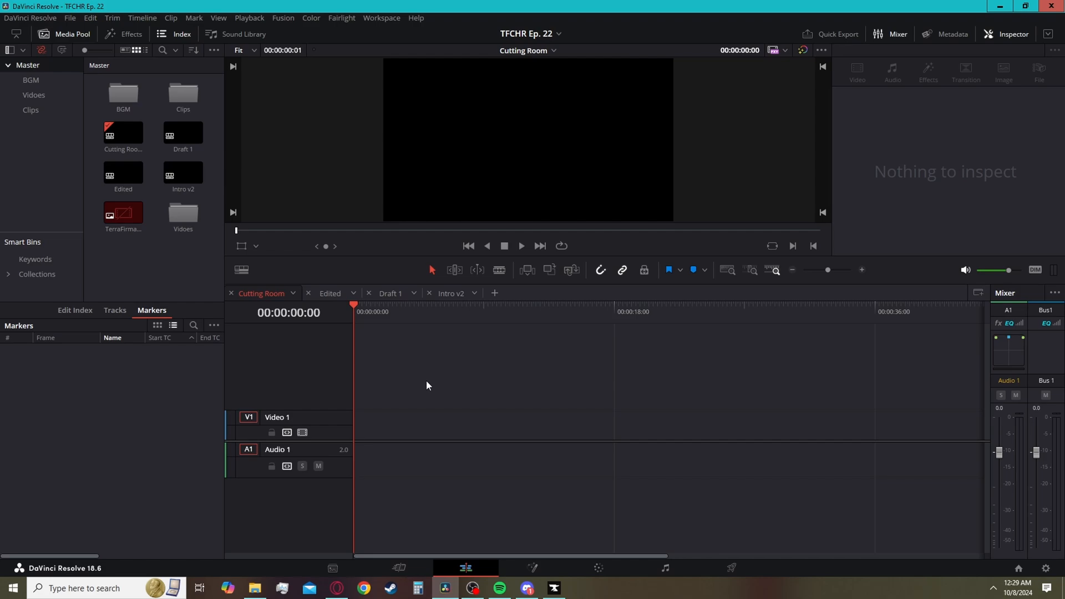
pyautogui.click(330, 293)
pyautogui.click(385, 292)
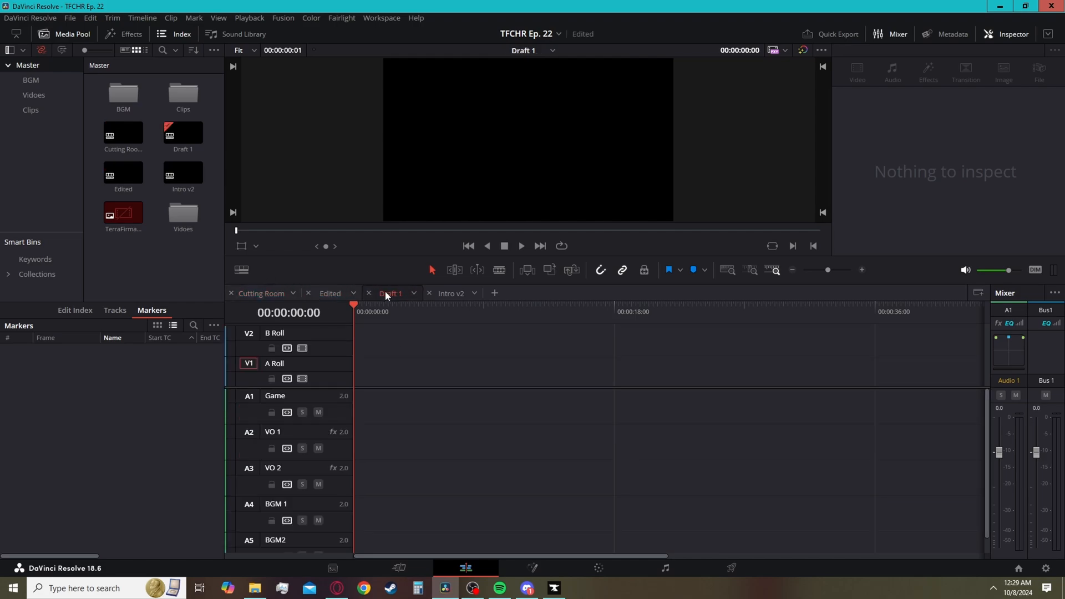
pyautogui.click(447, 292)
pyautogui.click(273, 297)
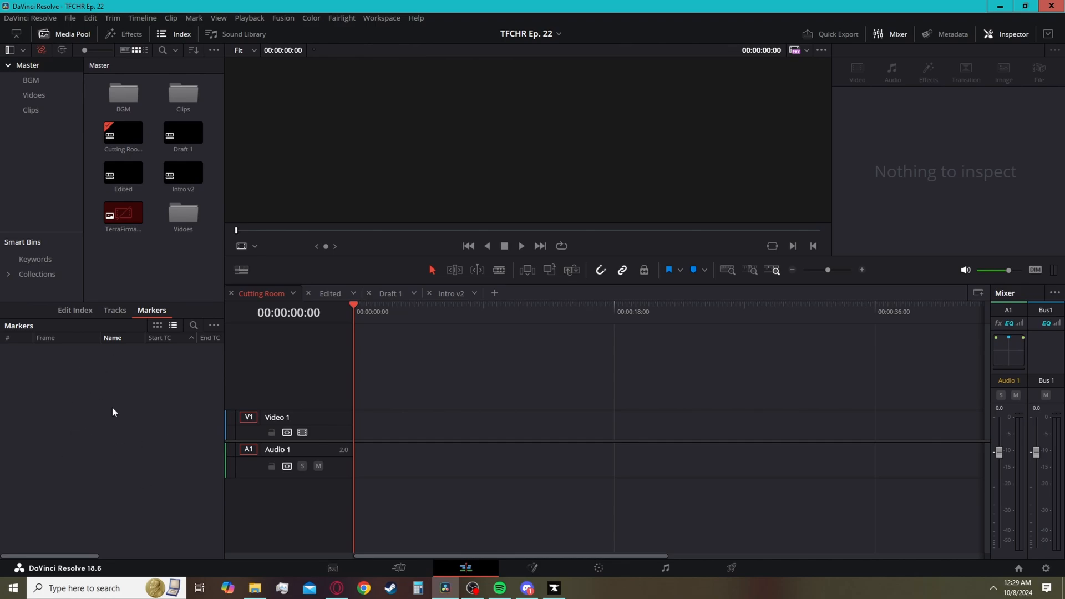
# - Look at the Effects library and restore the marker index in its place
pyautogui.click(180, 35)
pyautogui.click(125, 33)
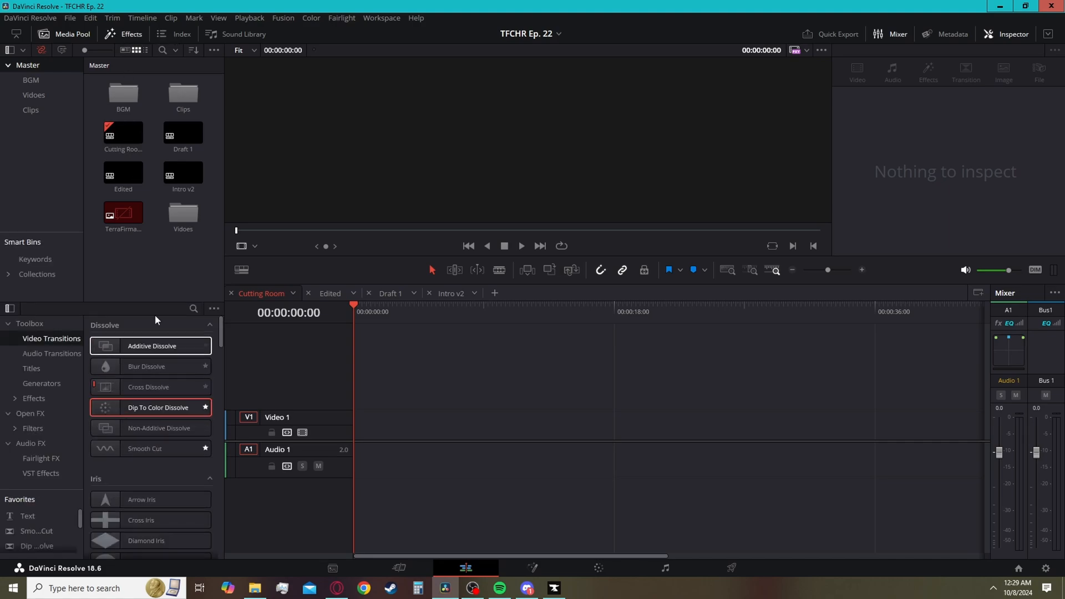
pyautogui.click(172, 33)
# - Open the TFCHR Ep 21 project from the local project library
pyautogui.click(49, 20)
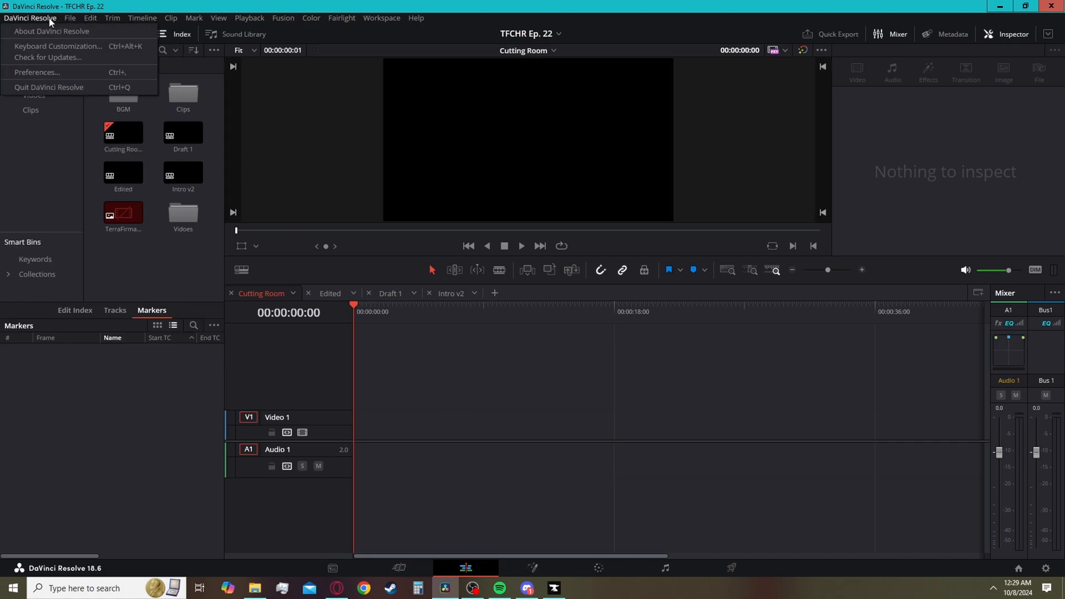
pyautogui.click(70, 17)
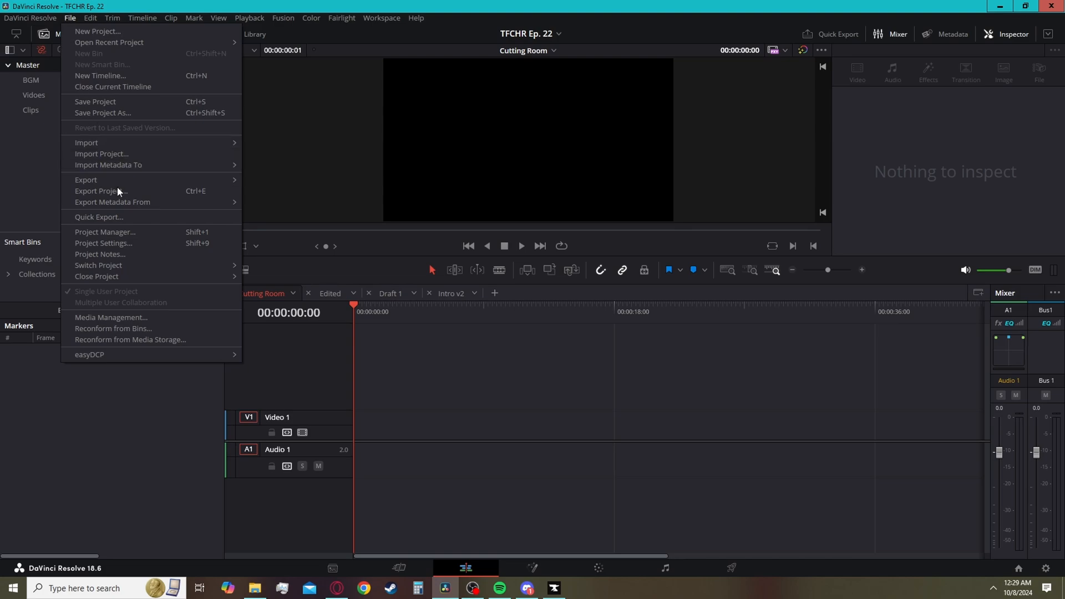
pyautogui.click(146, 234)
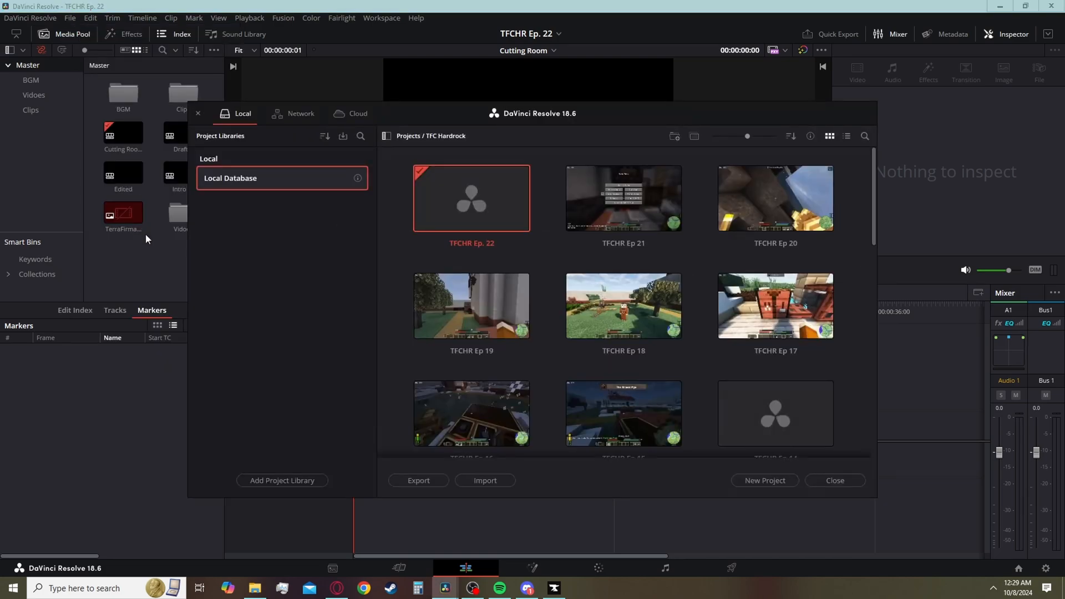
pyautogui.doubleClick(604, 192)
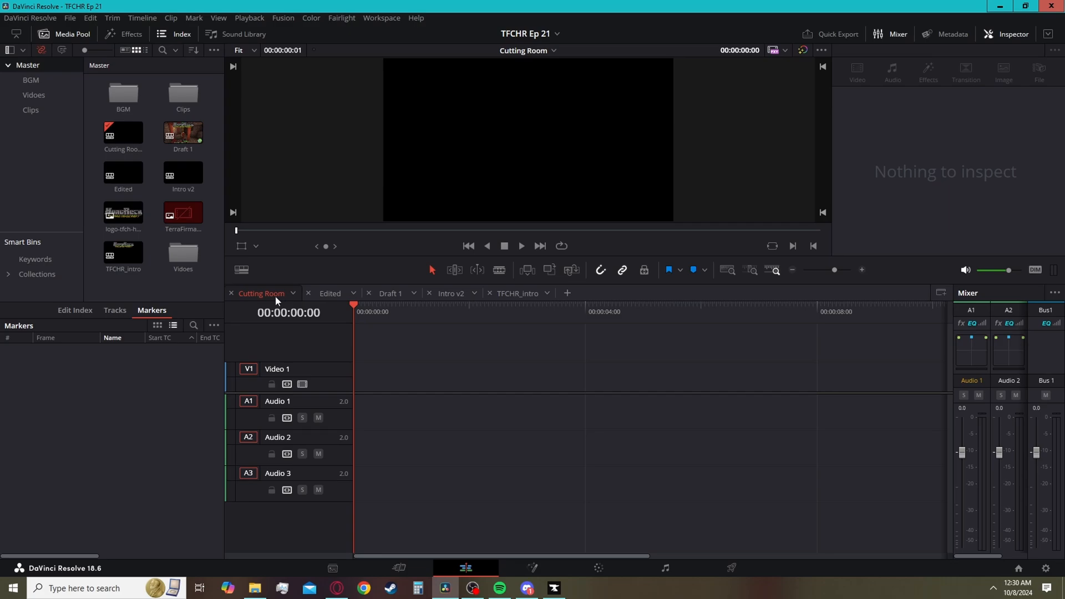
# - Review the Edited, Draft 1, Intro v2 and TFCHR_intro timelines and return to Cutting Room
pyautogui.click(330, 295)
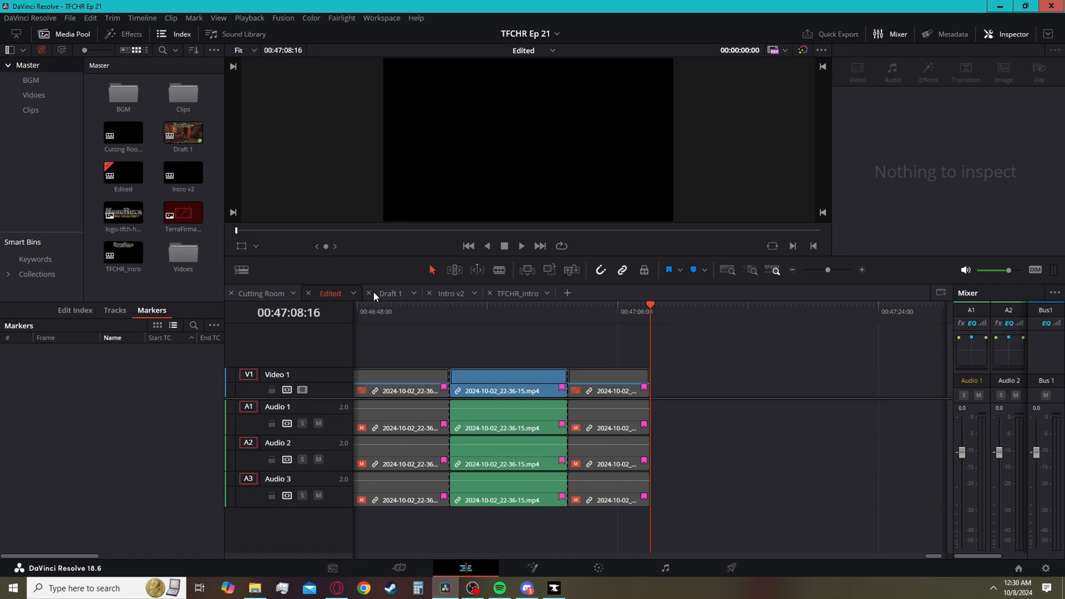
pyautogui.click(394, 294)
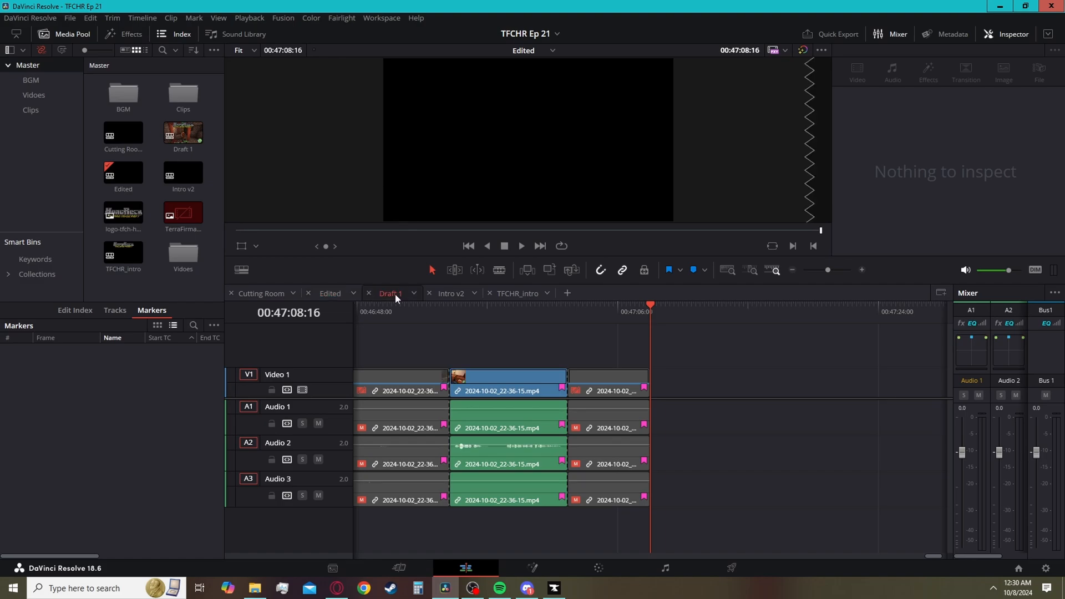
pyautogui.click(451, 295)
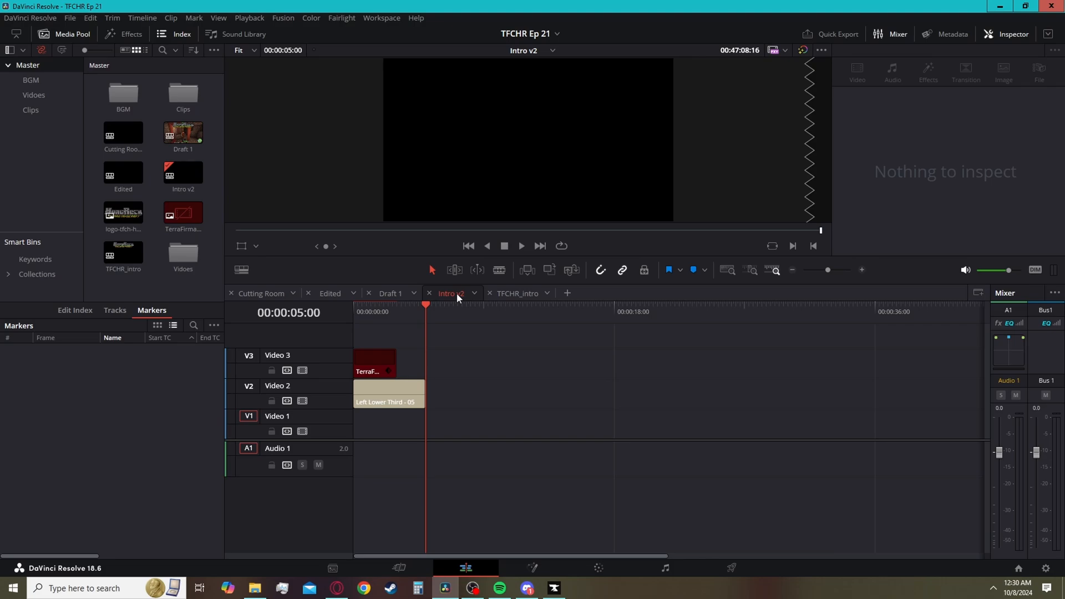
pyautogui.click(523, 294)
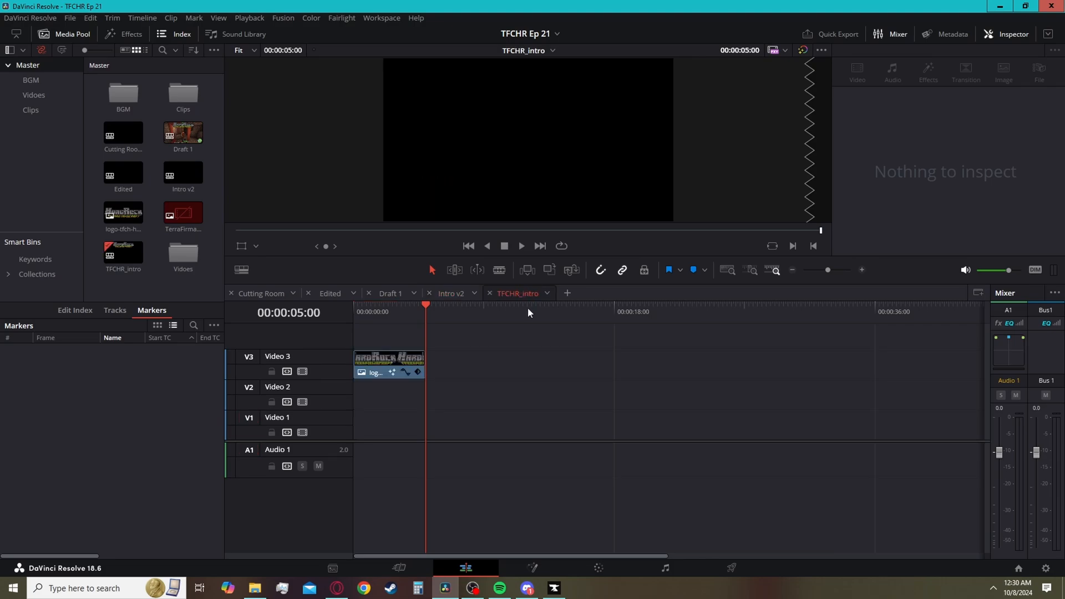
pyautogui.click(288, 294)
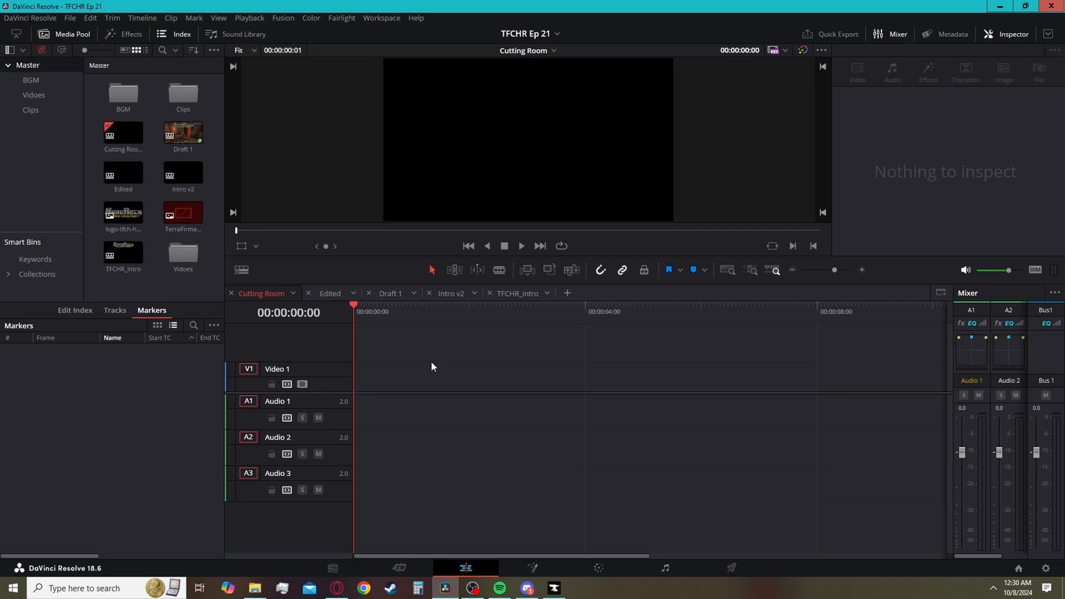
# - Open the Vidoes bin and look over its flagged clips, starting with 2024-10-02_16-28-57.mp4
pyautogui.doubleClick(189, 269)
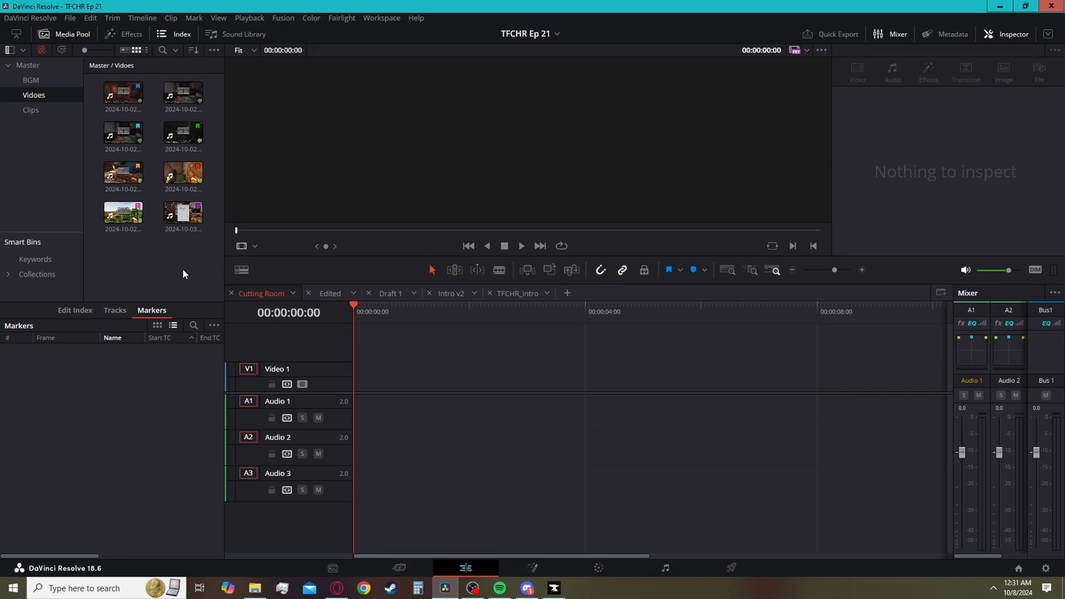
pyautogui.click(121, 92)
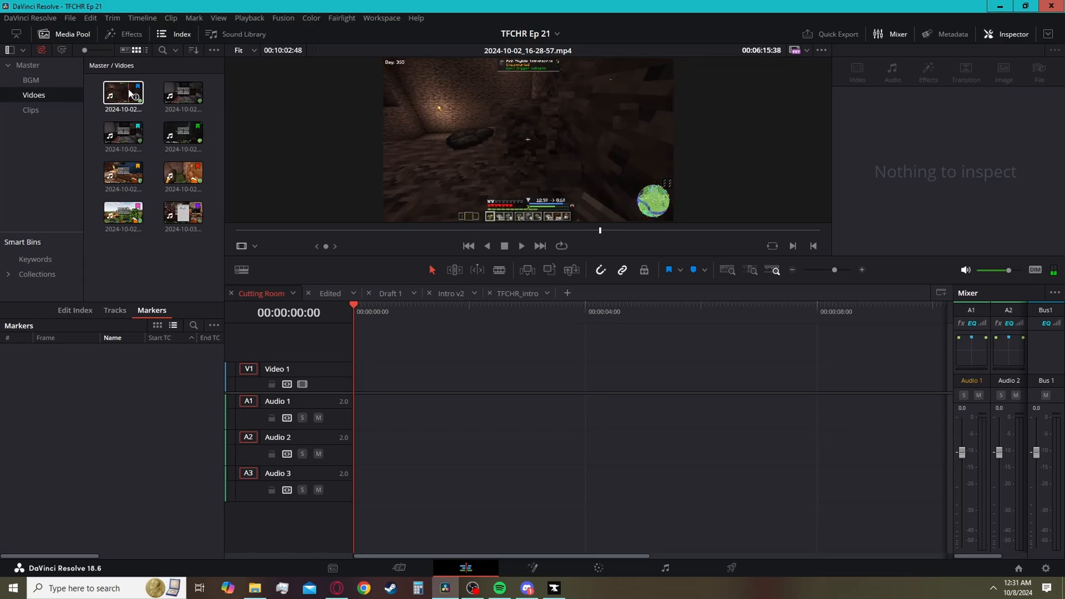
pyautogui.click(128, 232)
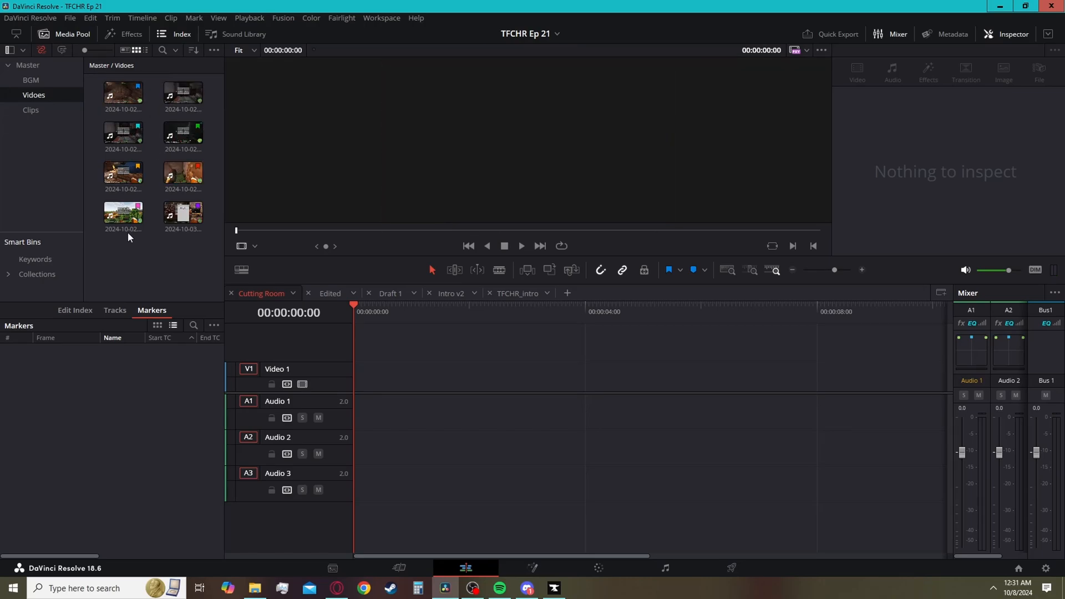
pyautogui.click(137, 90)
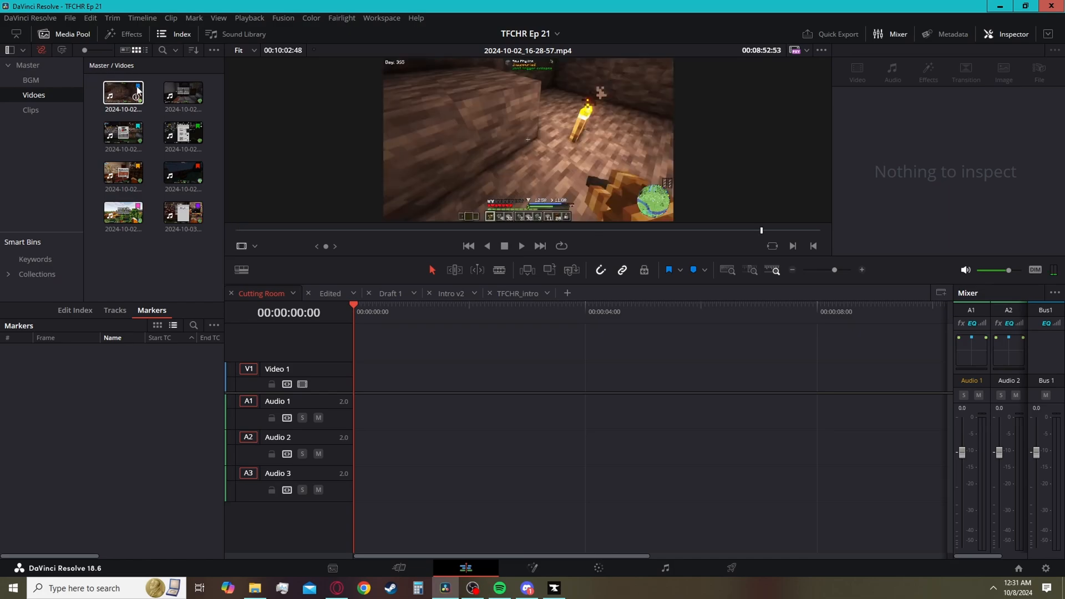
# - Look at the flag colour options for the 2024-10-02_16-28-57.mp4 clip and the commands for 2024-10-02_17-35-12.mp4
pyautogui.rightClick(119, 88)
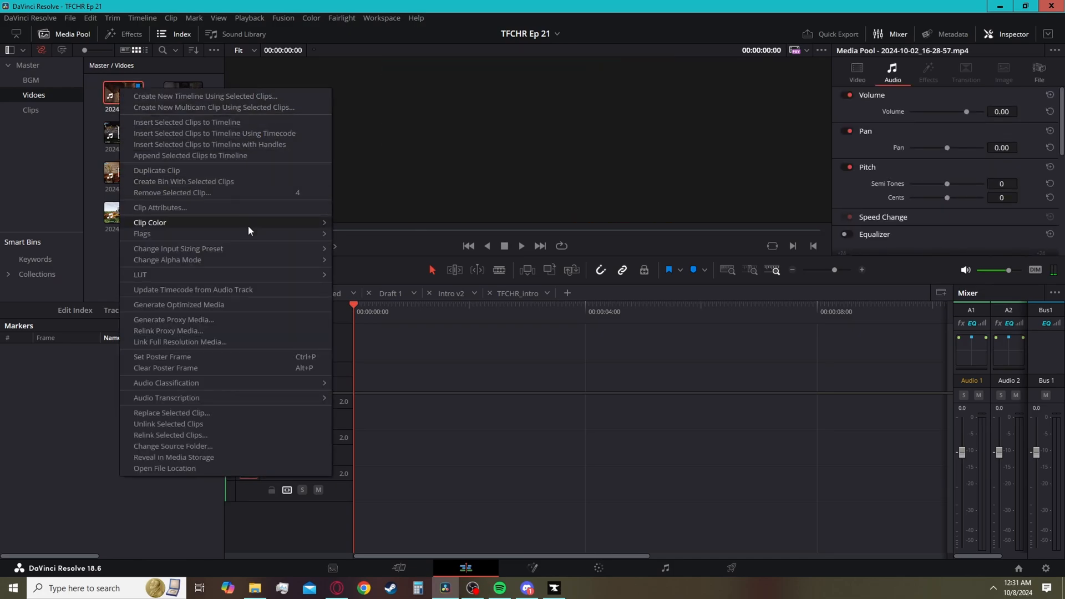
pyautogui.moveTo(249, 233)
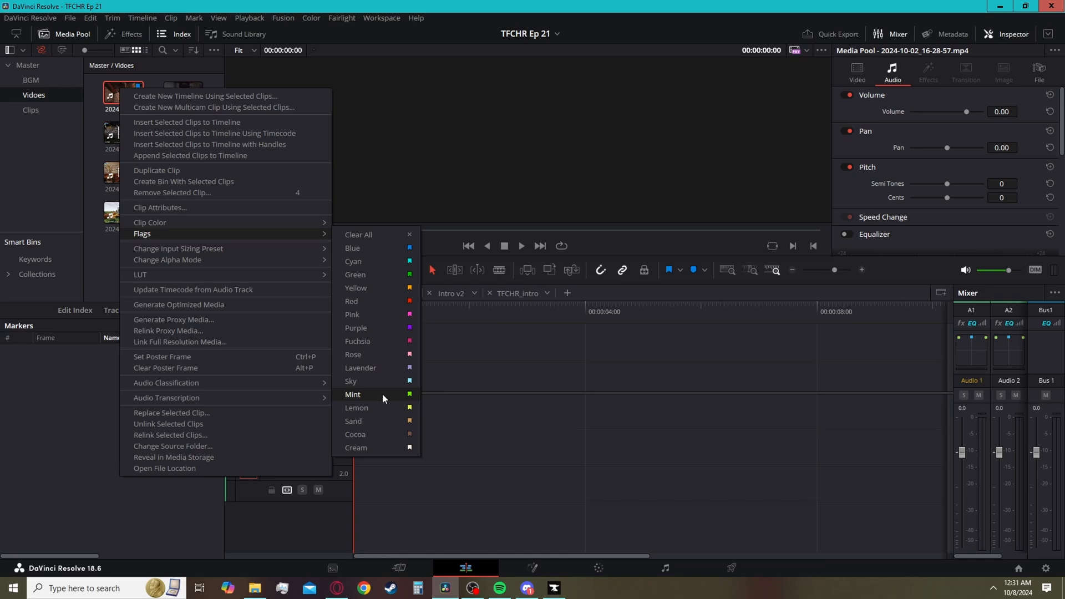
pyautogui.click(92, 91)
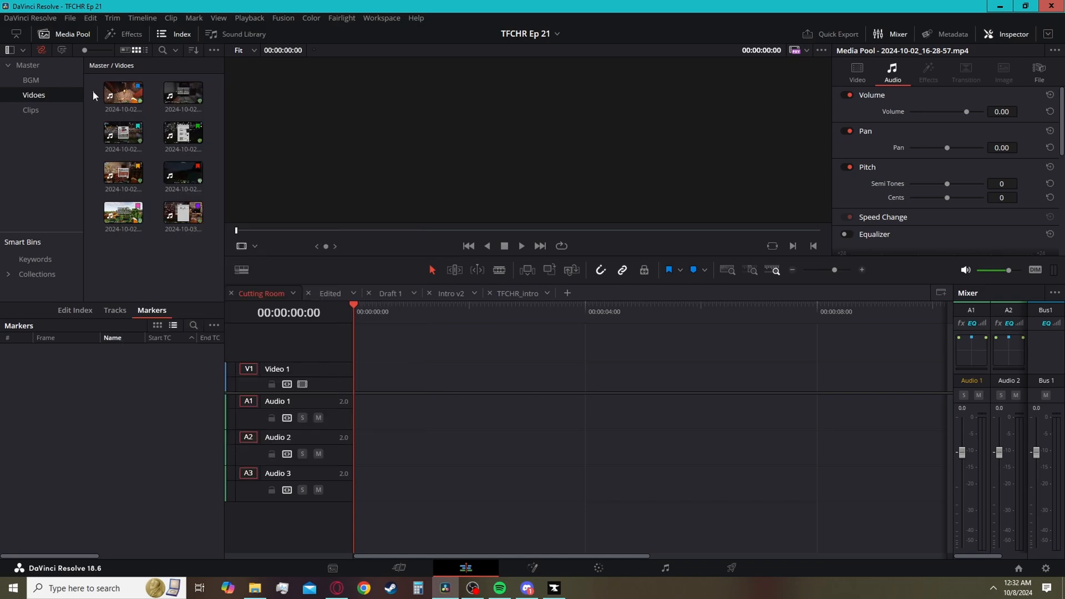
pyautogui.rightClick(122, 97)
pyautogui.moveTo(299, 243)
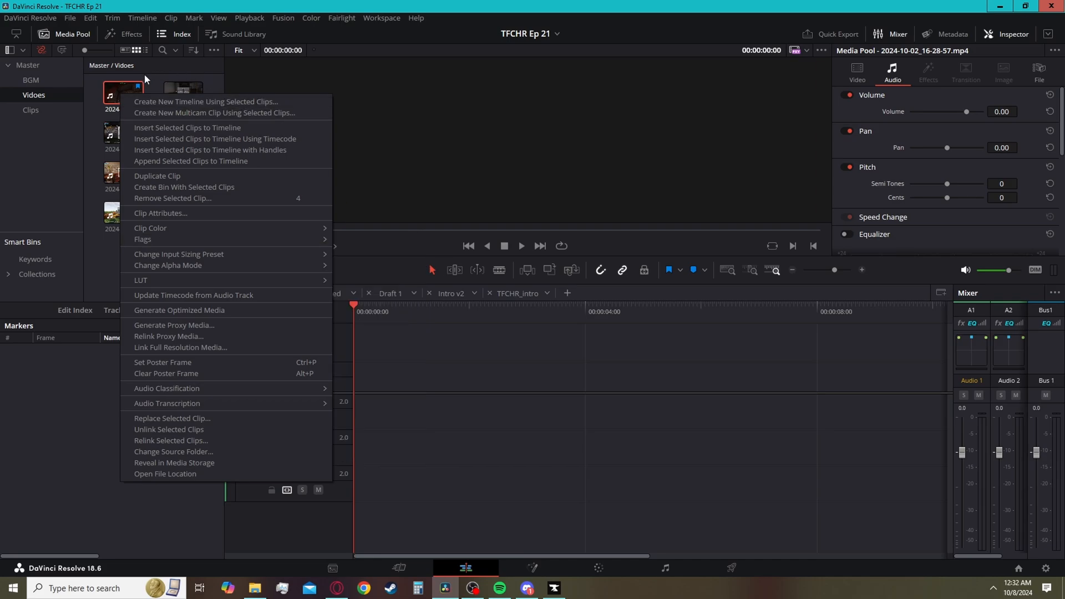
pyautogui.click(95, 171)
pyautogui.rightClick(126, 131)
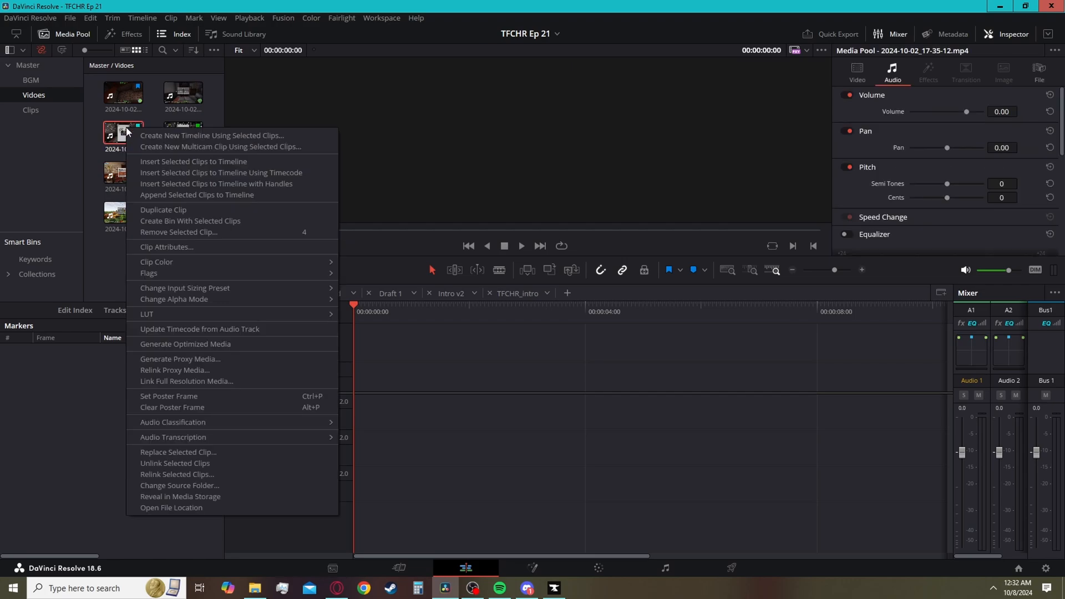
pyautogui.click(202, 108)
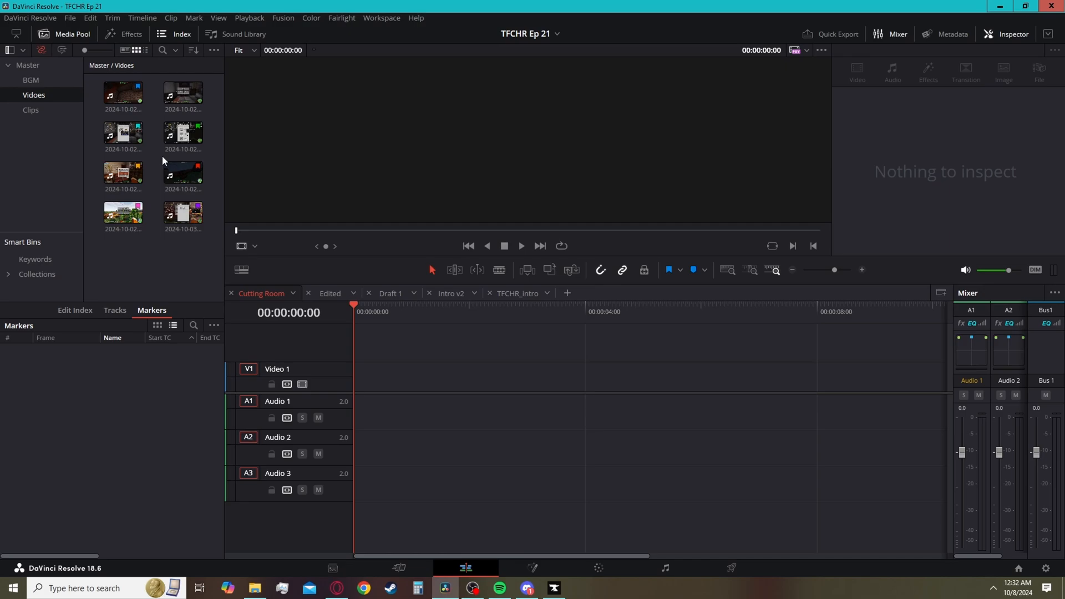
# - Clear all flags from the 2024-10-02_21-17-09.mp4 clip in the Vidoes bin
pyautogui.click(136, 127)
pyautogui.rightClick(177, 129)
pyautogui.moveTo(324, 272)
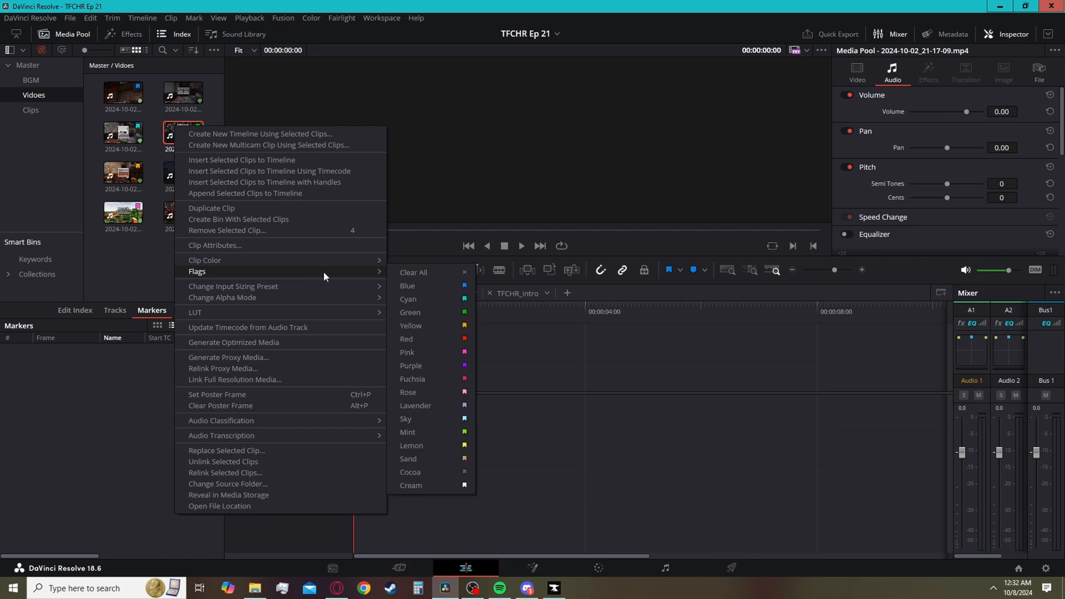
pyautogui.click(461, 273)
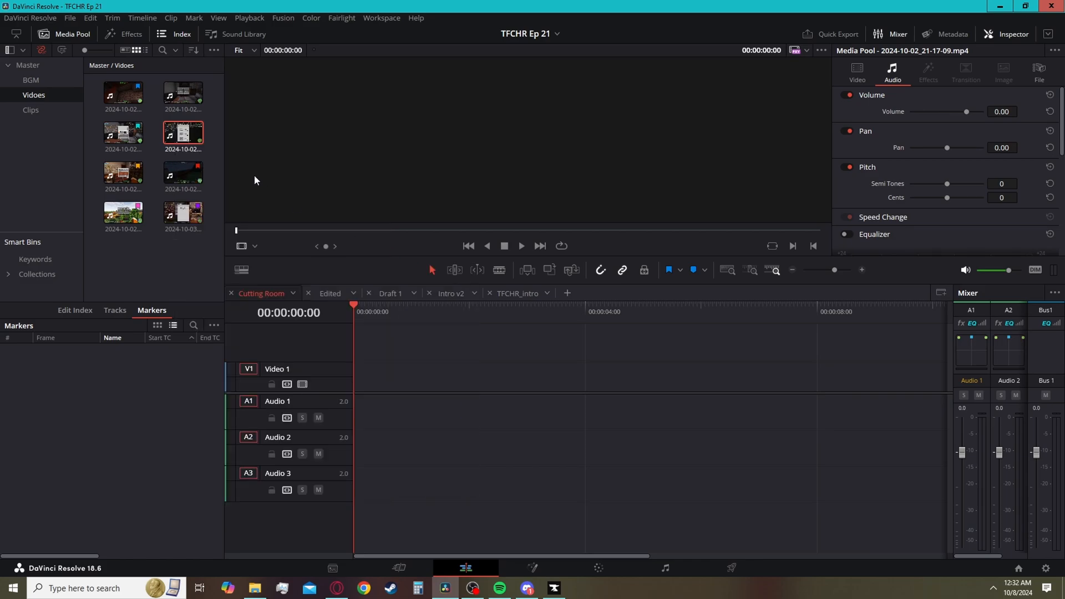
# - Add a Cyan flag and a Blue flag to the 2024-10-02_21-17-09.mp4 clip
pyautogui.rightClick(183, 133)
pyautogui.moveTo(324, 271)
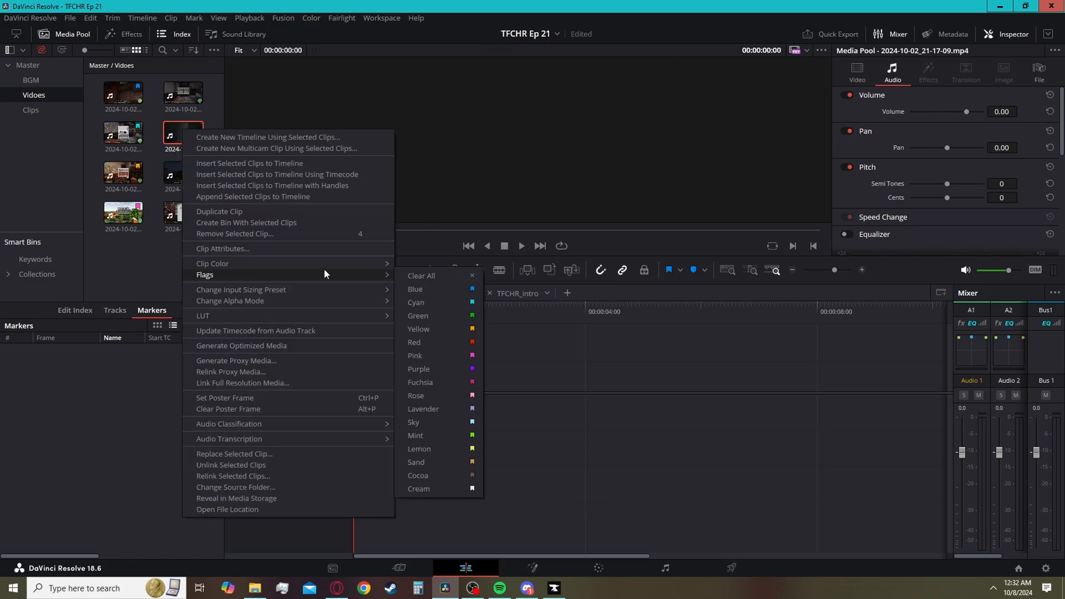
pyautogui.click(435, 298)
pyautogui.click(167, 139)
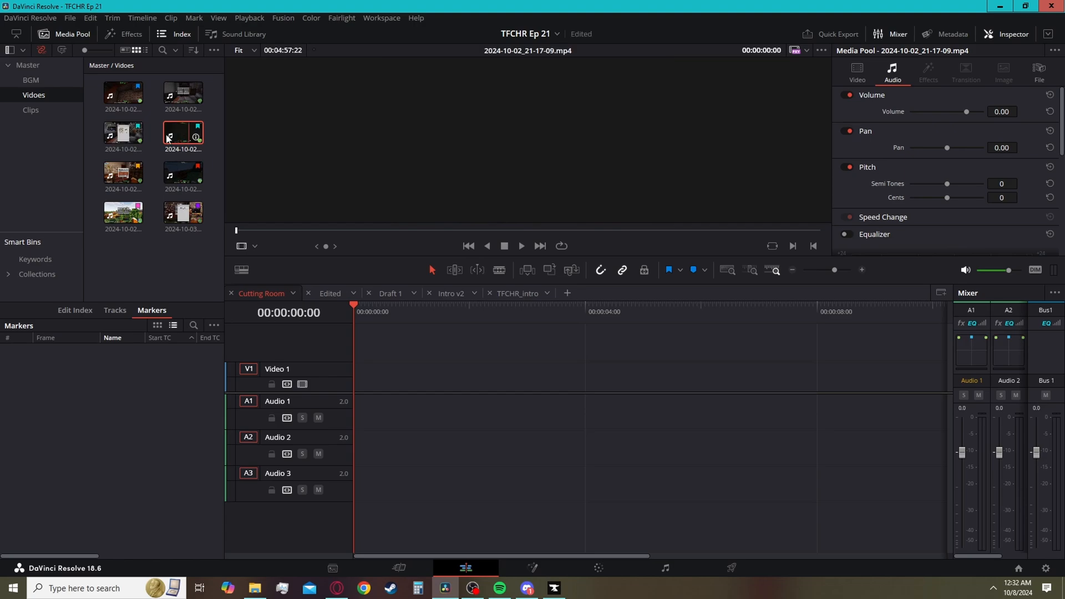
pyautogui.rightClick(183, 129)
pyautogui.moveTo(319, 269)
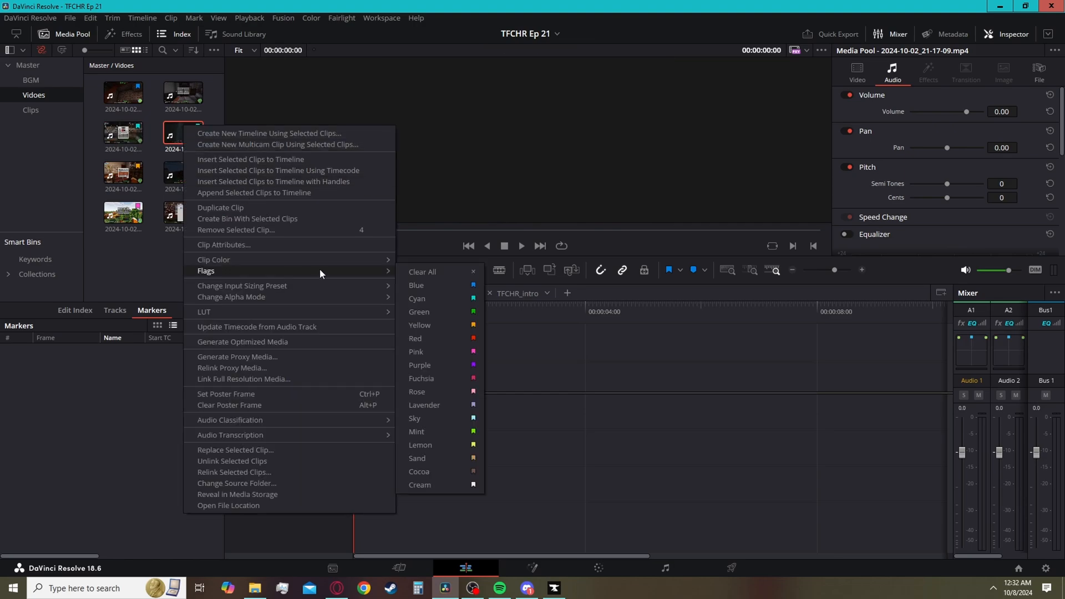
pyautogui.click(436, 285)
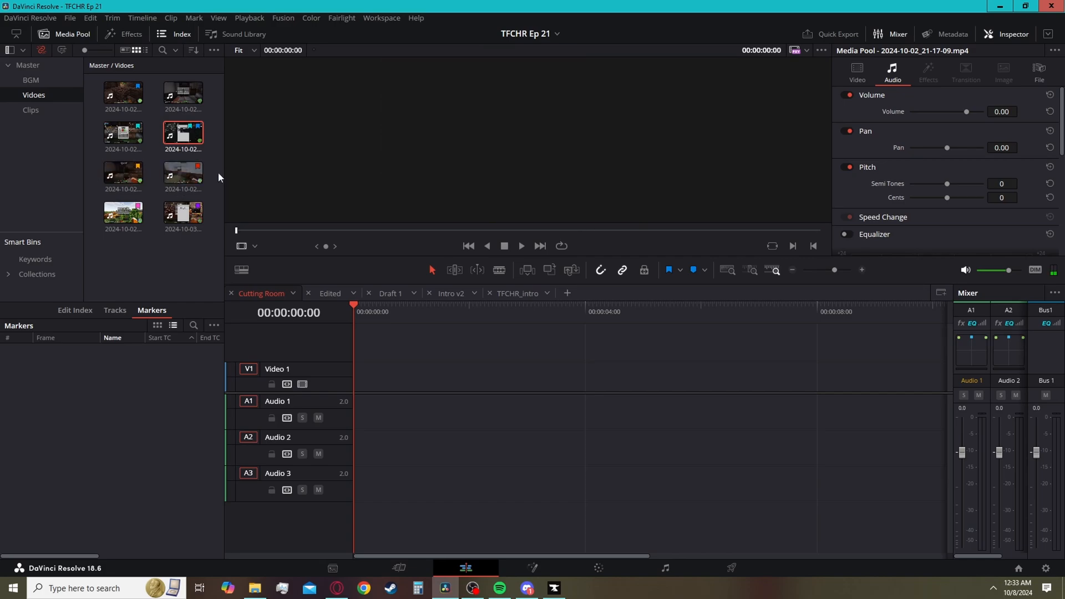
# - Place the 2024-10-02_16-28-57.mp4 clip with its audio at the start of the Cutting Room timeline
pyautogui.moveTo(123, 92); pyautogui.dragTo(375, 381)
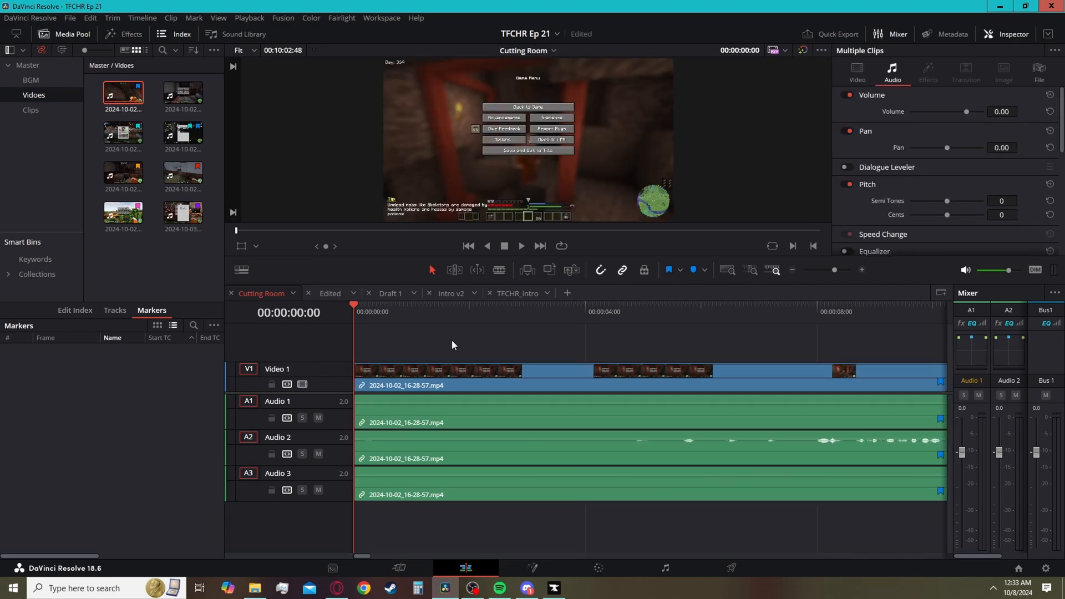
pyautogui.click(792, 269)
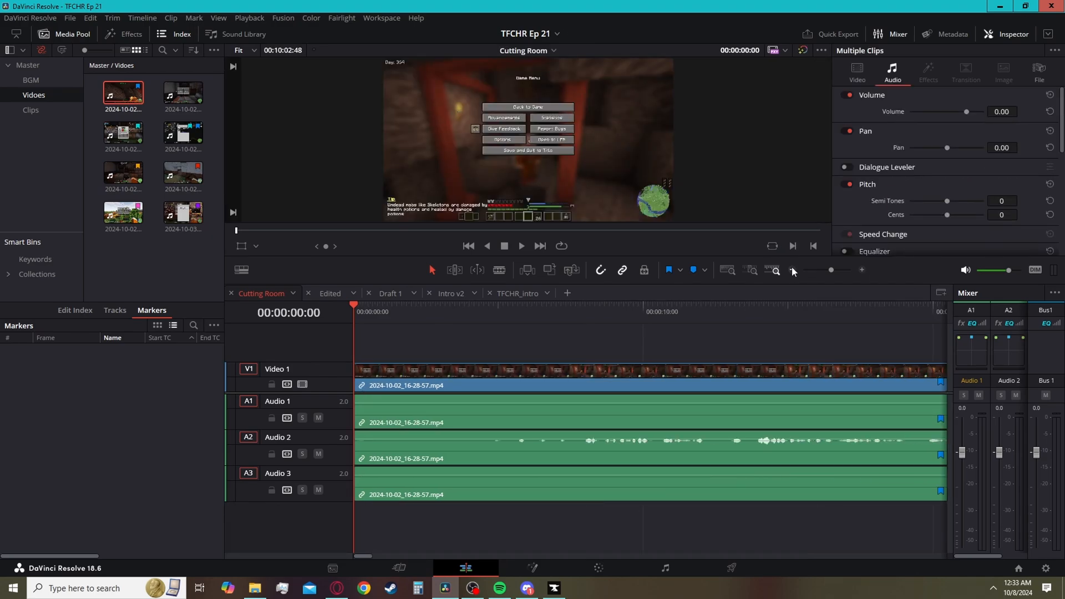
pyautogui.click(793, 270)
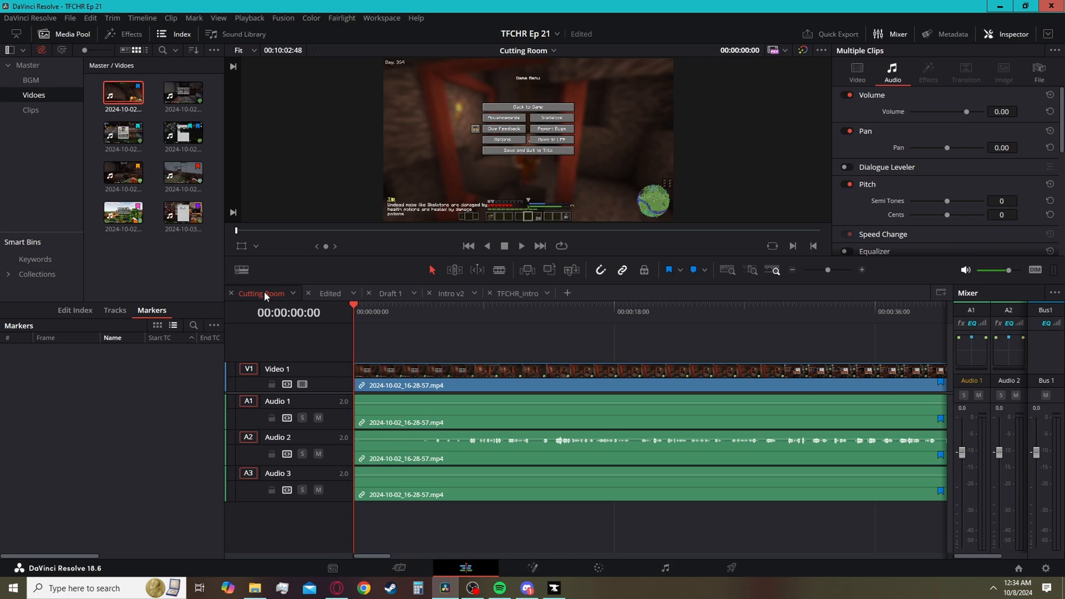
# - Compare with the Edited timeline and split the Cutting Room clip with its audio at 00:00:07:39
pyautogui.click(331, 293)
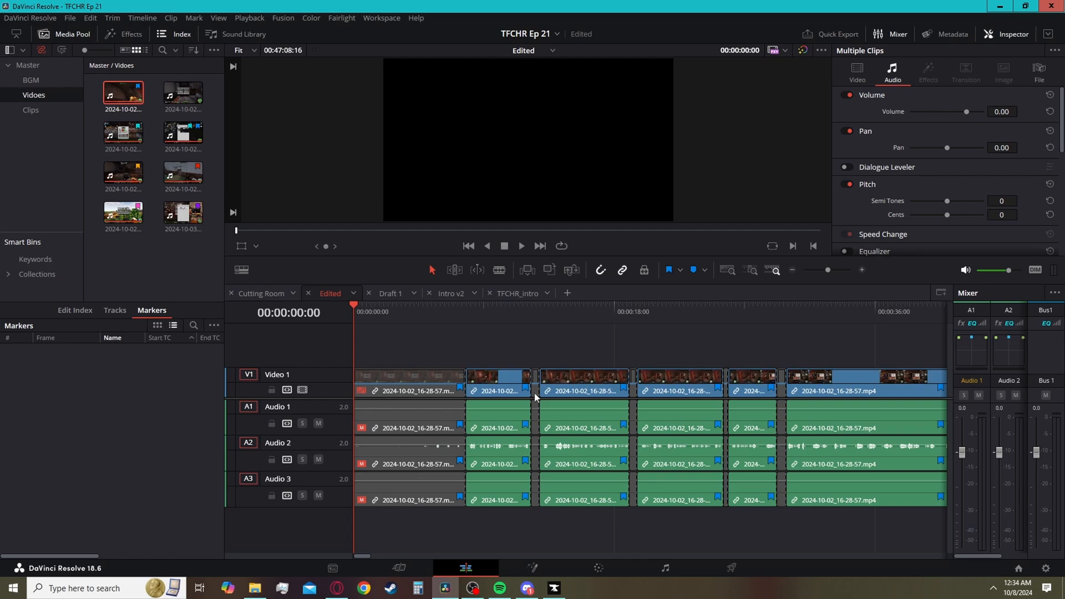
pyautogui.click(264, 294)
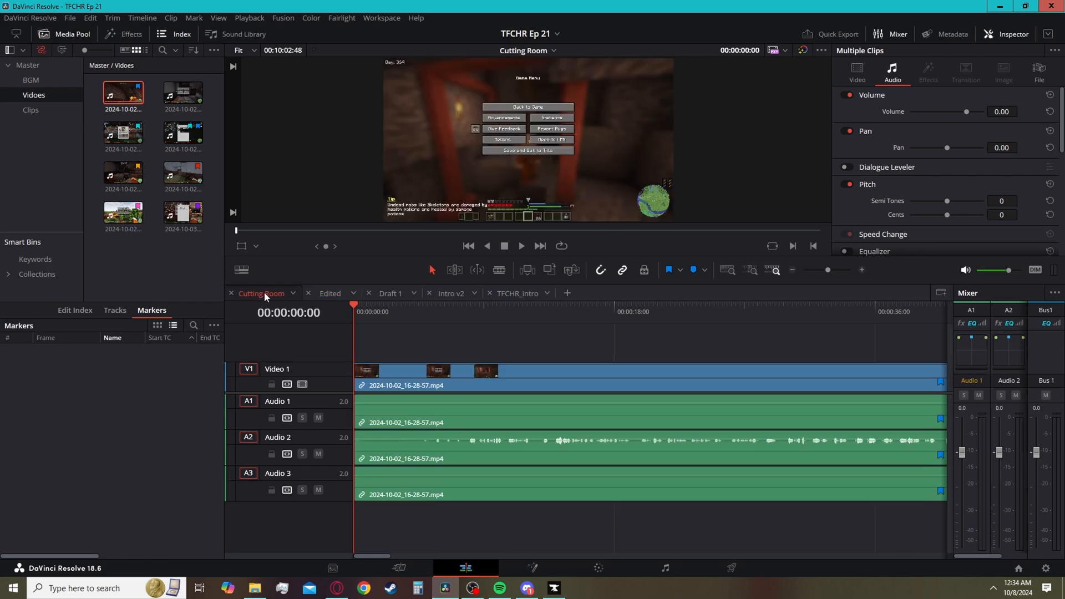
pyautogui.click(408, 312)
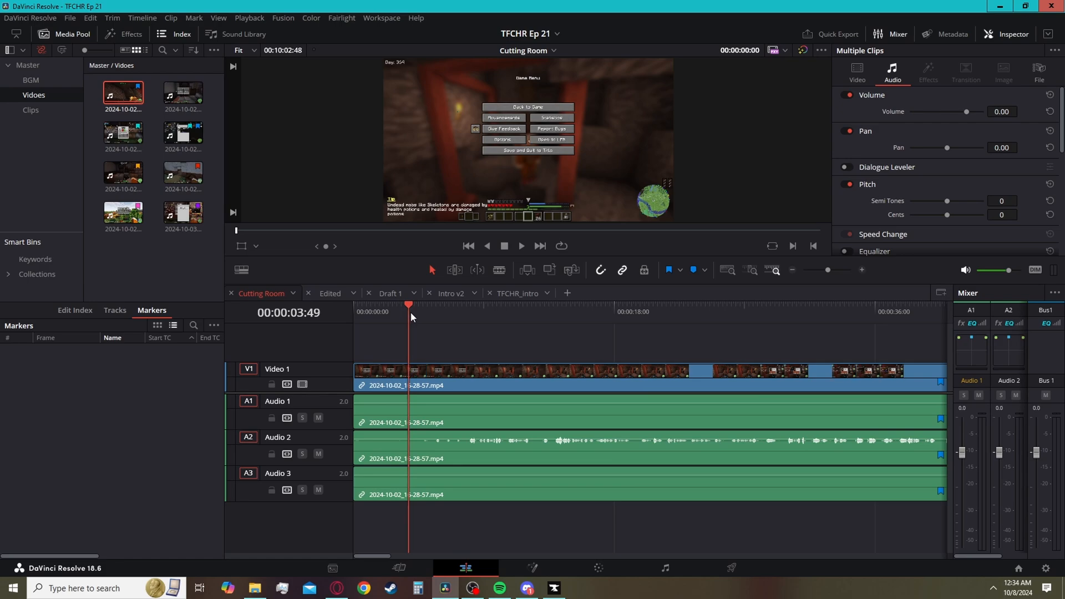
pyautogui.moveTo(442, 311); pyautogui.dragTo(465, 312)
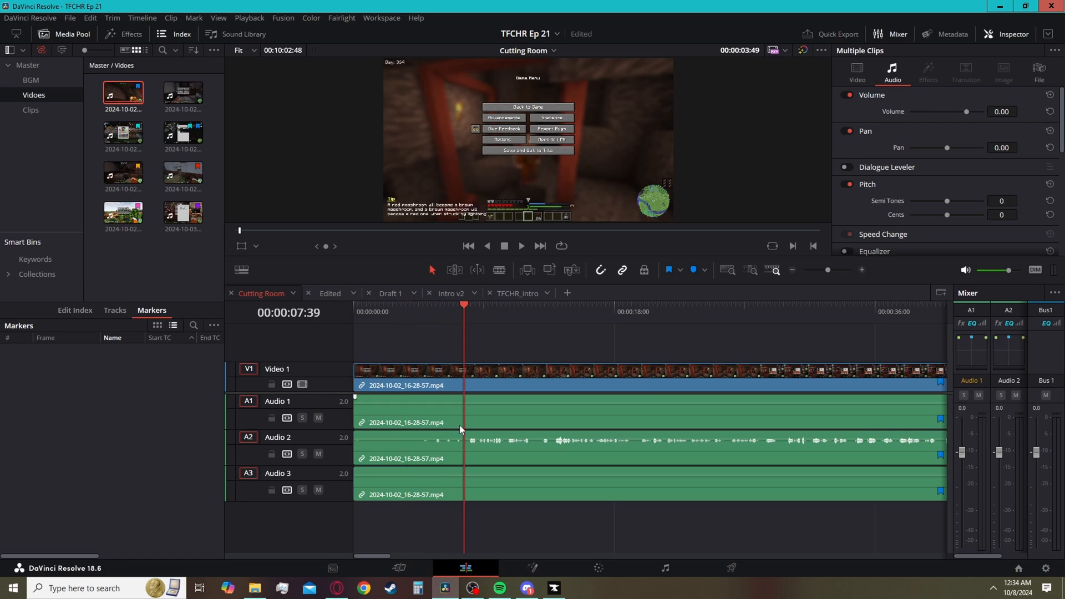
pyautogui.hotkey('ctrl', 'b')
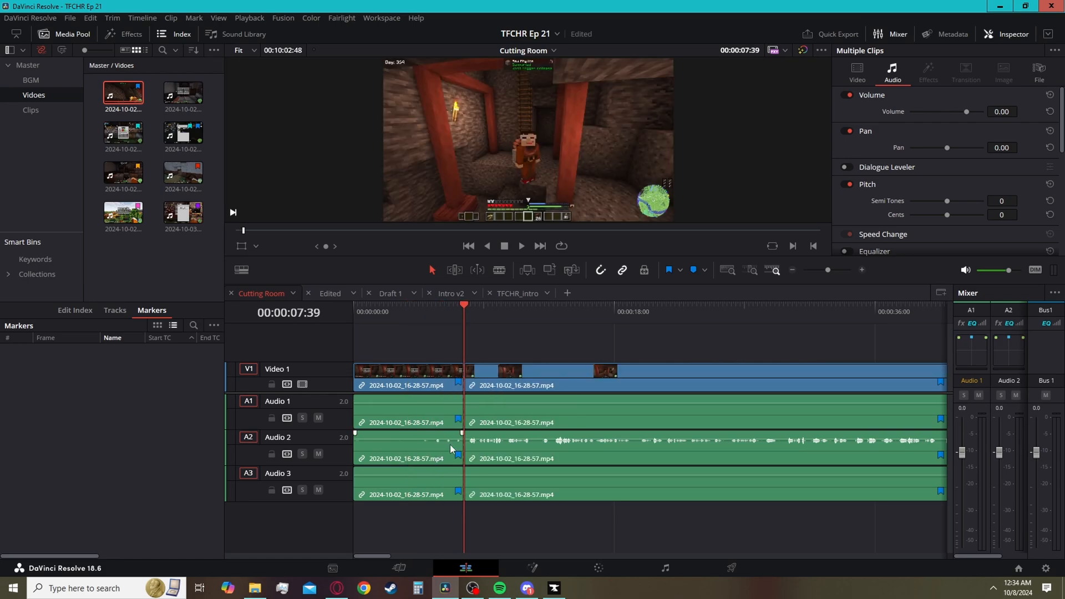
# - Play the Cutting Room timeline from 00:00:04:01 across the first cut and nudge the edit point between the two clips
pyautogui.click(411, 309)
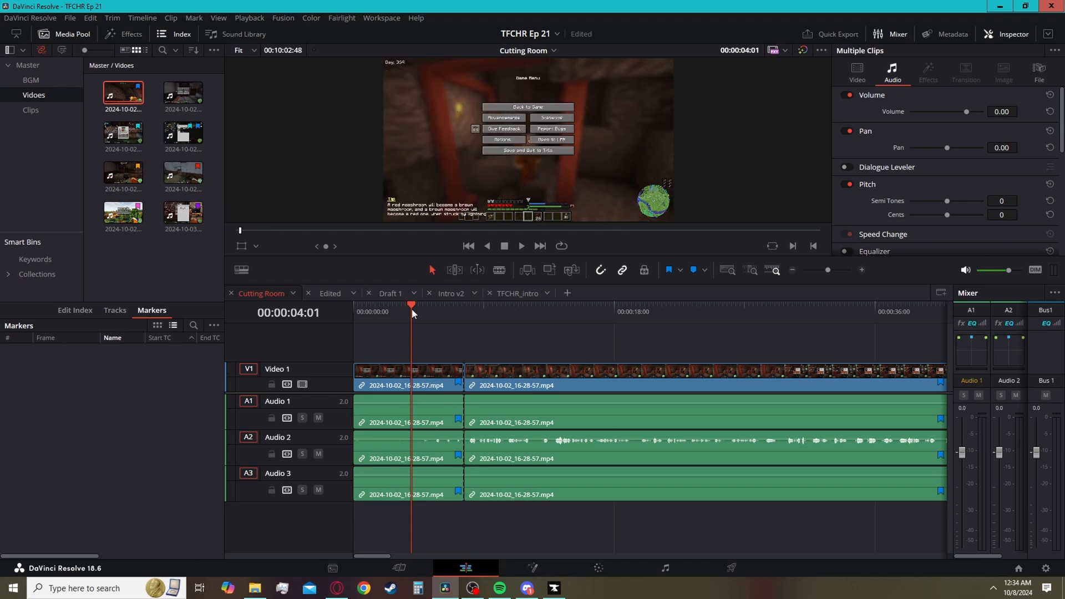
pyautogui.press('space')
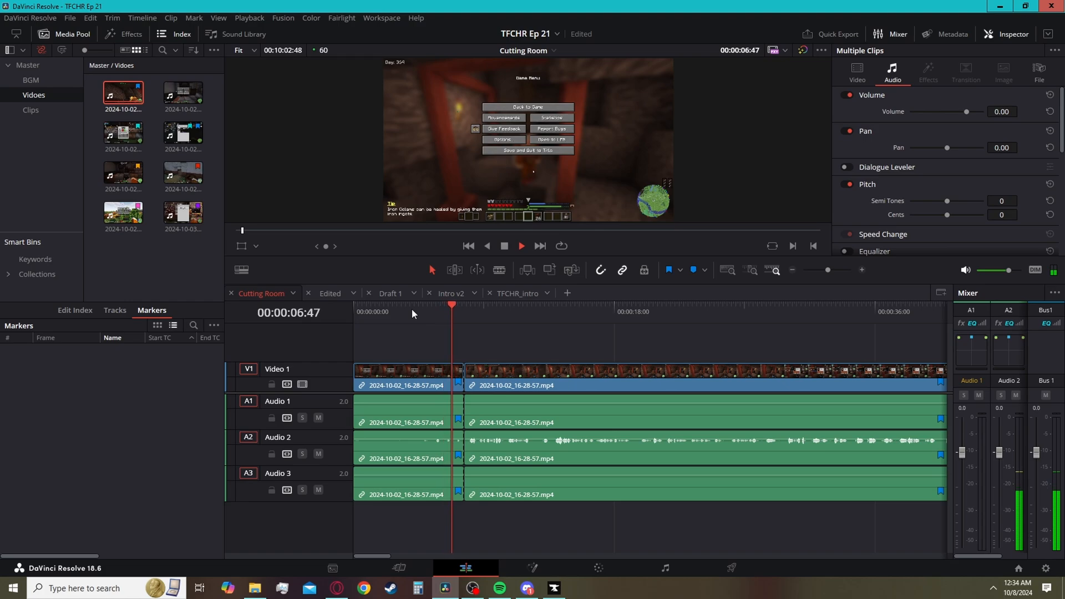
pyautogui.press('space')
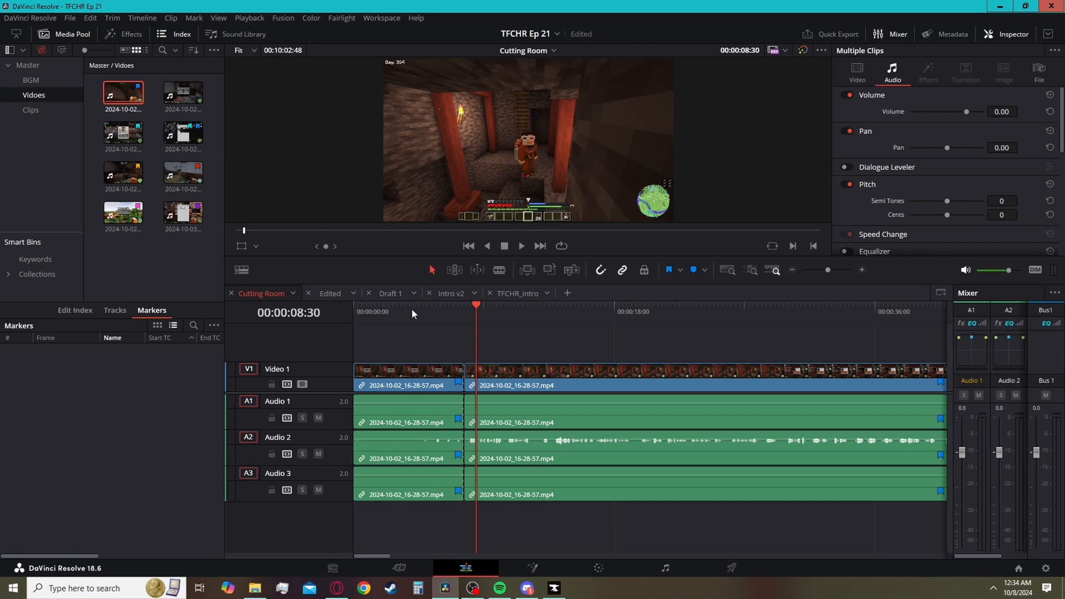
pyautogui.click(416, 370)
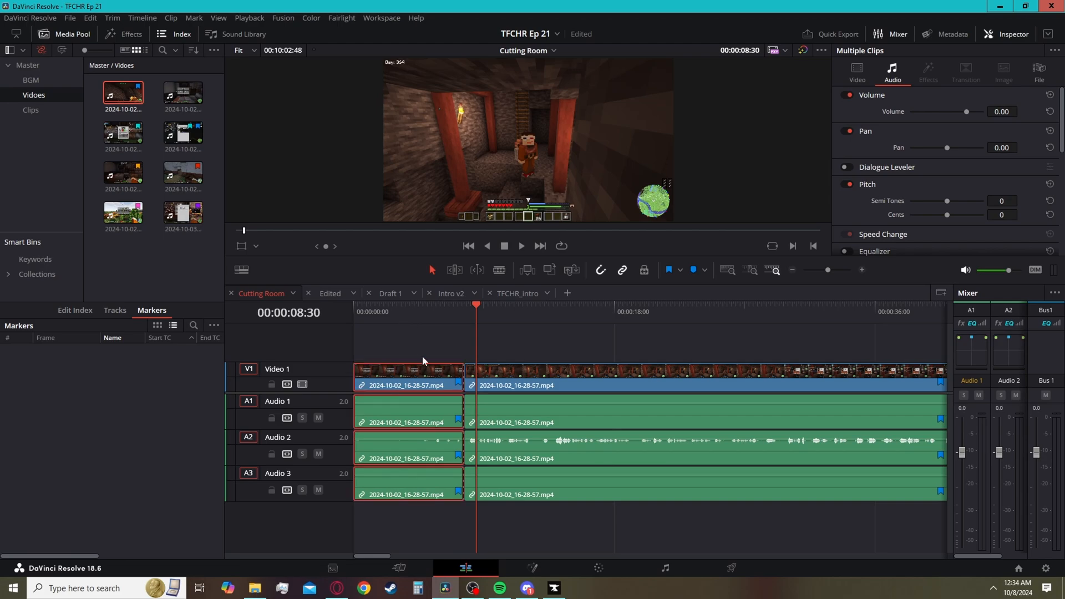
pyautogui.moveTo(467, 376); pyautogui.dragTo(458, 383)
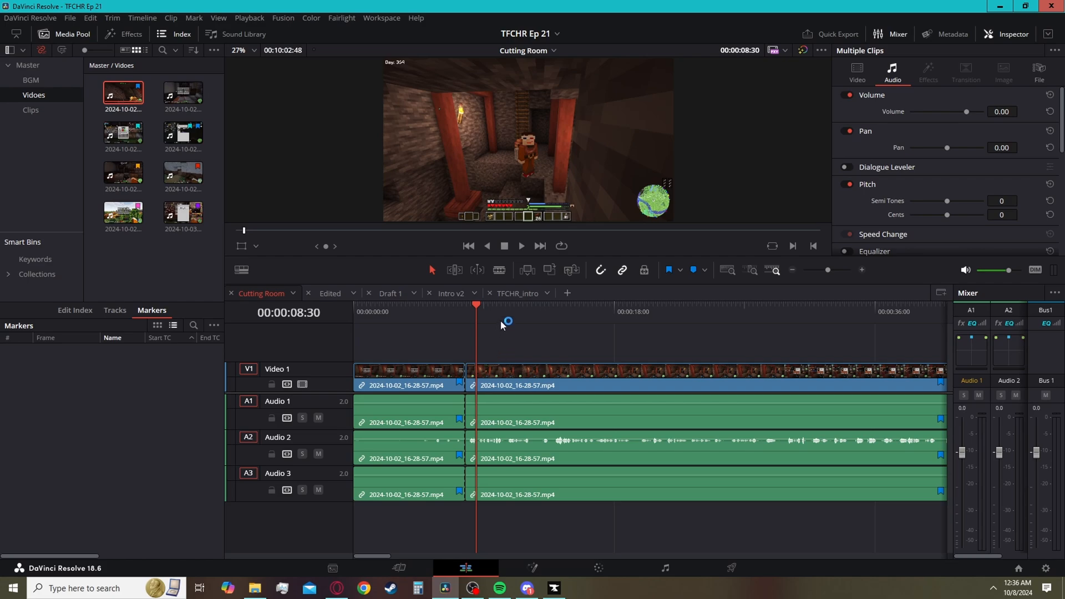
# - Split the footage with its audio twice during playback, about 12 and 13 seconds in, to isolate a short segment
pyautogui.click(520, 311)
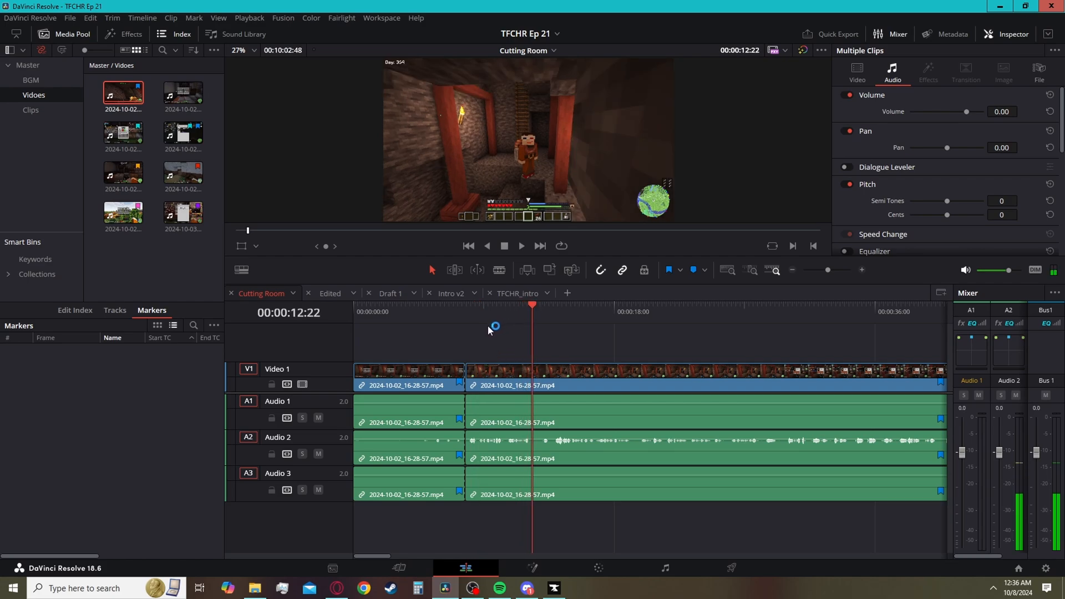
pyautogui.click(515, 308)
pyautogui.press('space')
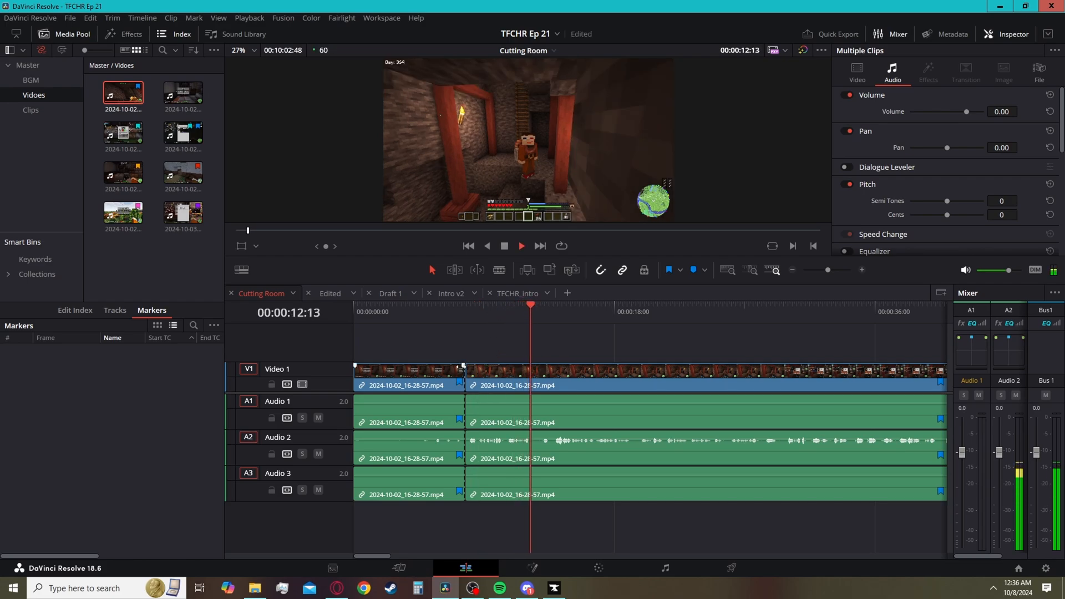
pyautogui.hotkey('ctrl', 'b')
pyautogui.hotkey('ctrl', 'b')
pyautogui.press('space')
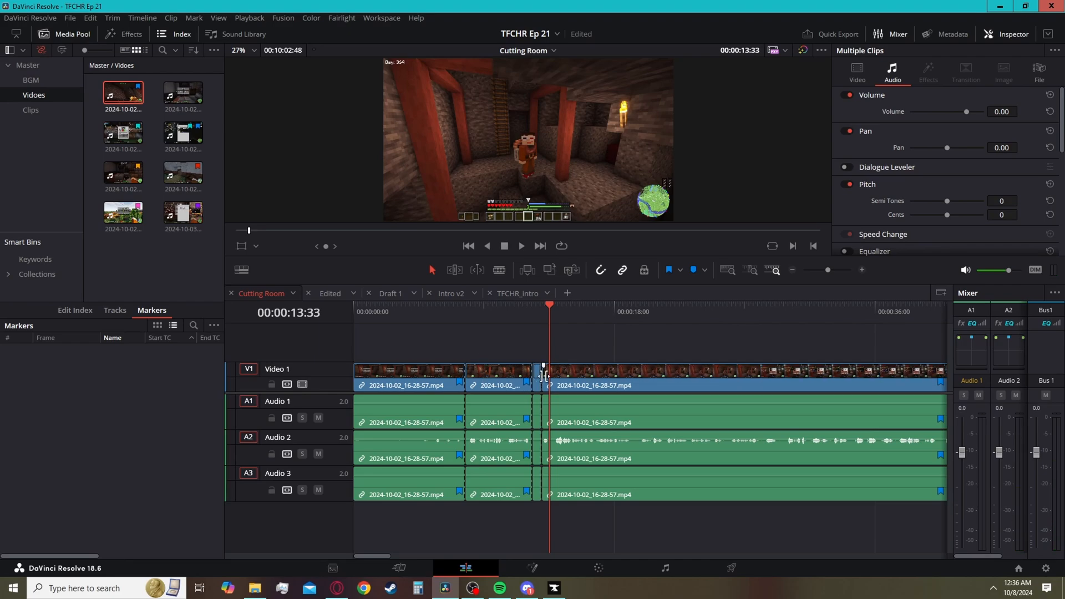
# - Look up the commands assigned to the number keys 1 to 4 in Keyboard Customization
pyautogui.click(70, 18)
pyautogui.moveTo(58, 20)
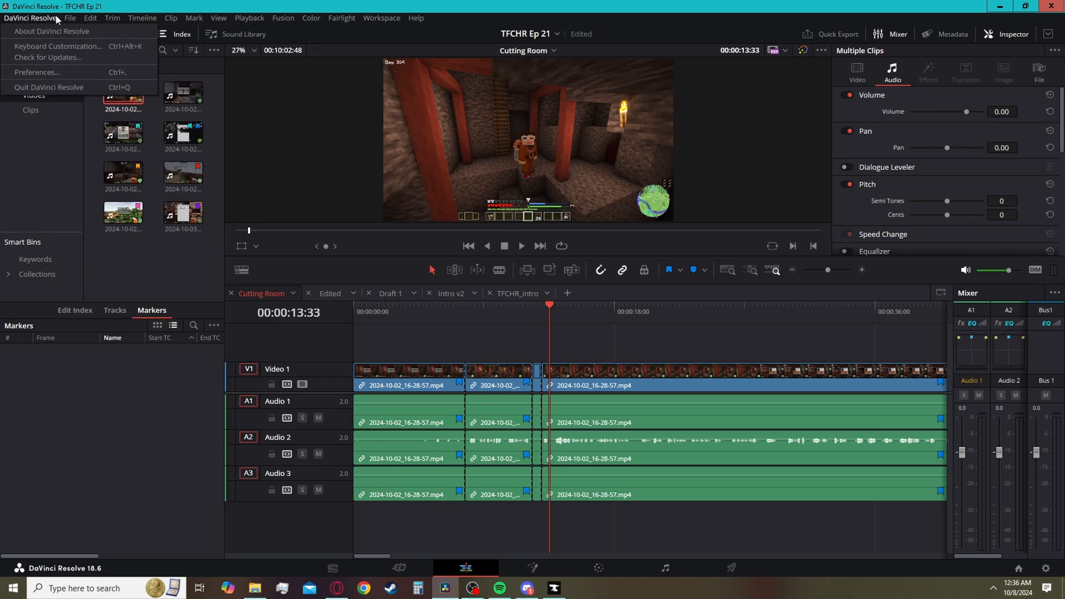
pyautogui.click(71, 44)
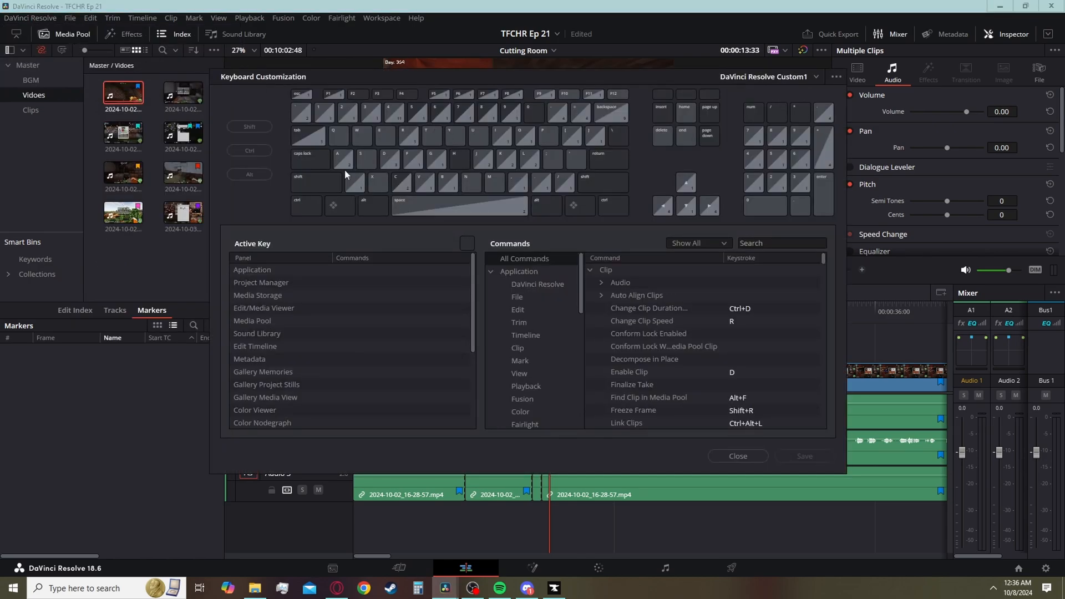
pyautogui.click(320, 116)
pyautogui.click(349, 118)
pyautogui.click(372, 115)
pyautogui.click(387, 113)
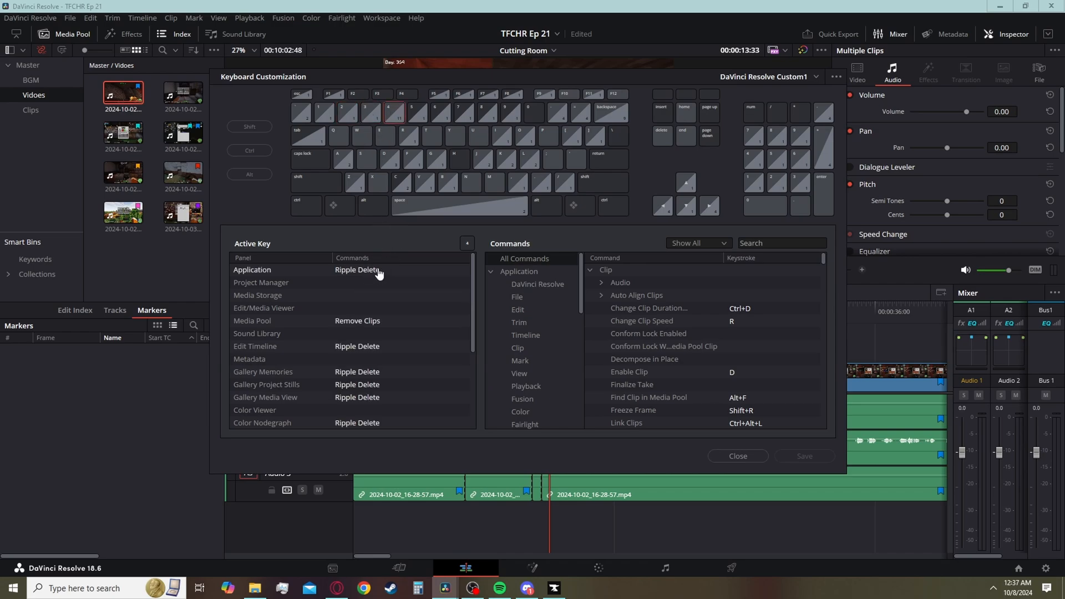
pyautogui.click(743, 457)
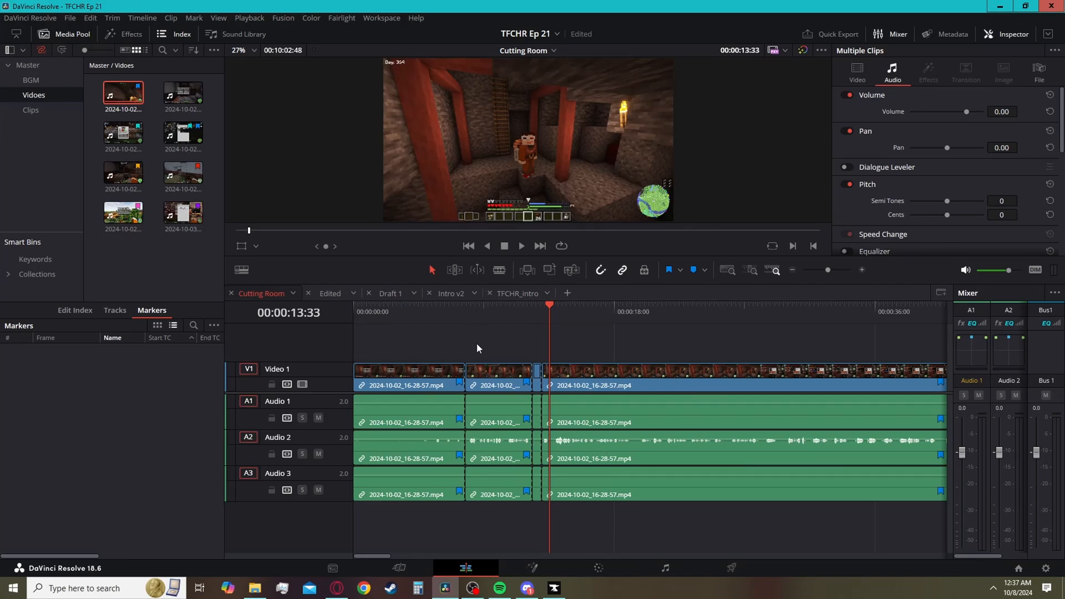
# - Split the first segment and its audio with the Blade tool at 00:00:03:42
pyautogui.click(391, 311)
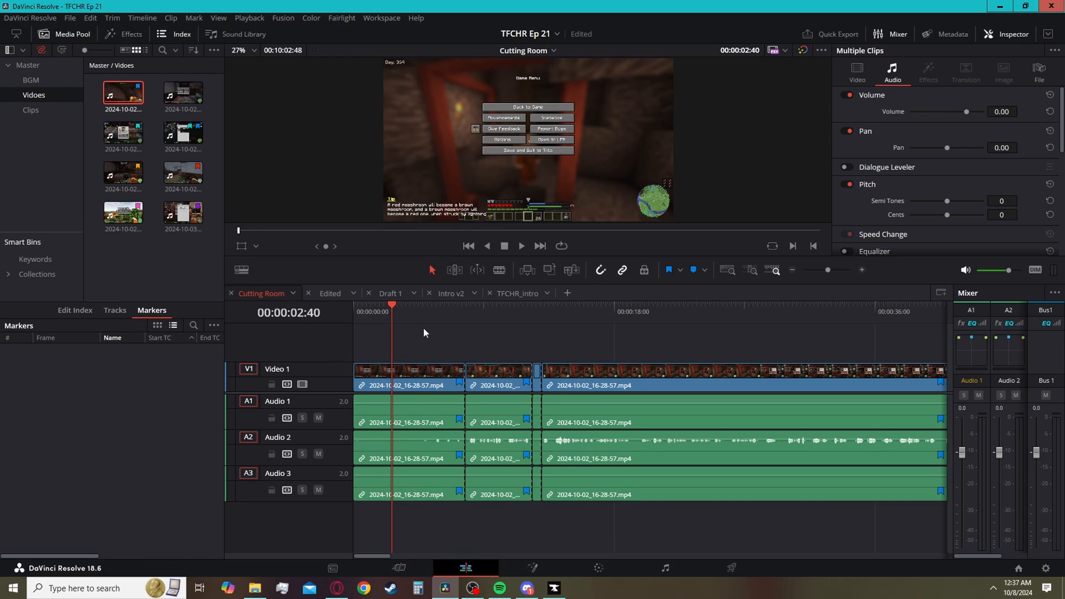
pyautogui.moveTo(385, 309); pyautogui.dragTo(408, 308)
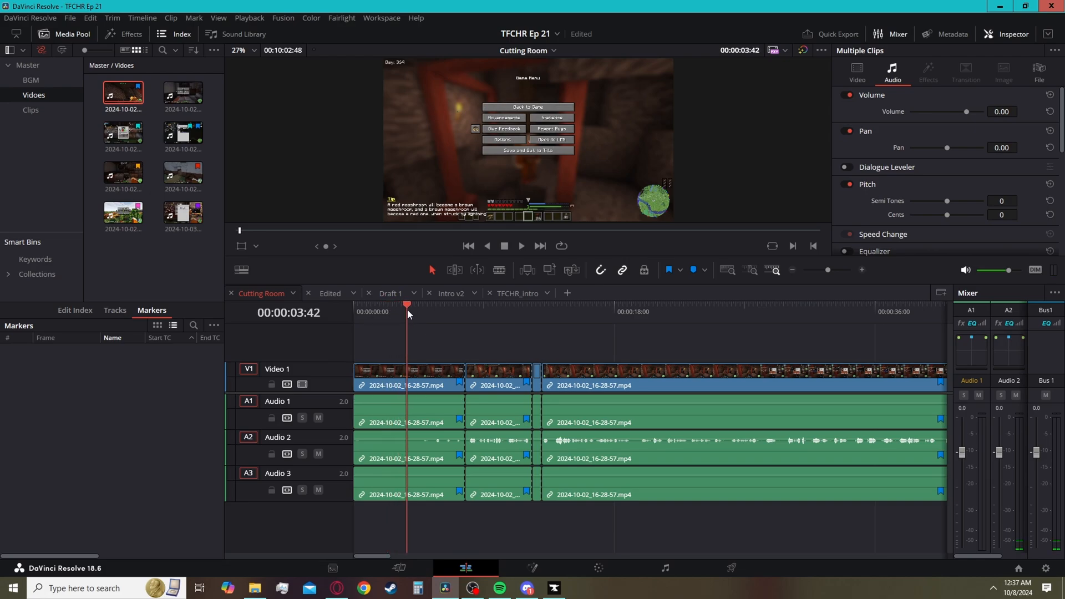
pyautogui.click(498, 270)
pyautogui.click(408, 371)
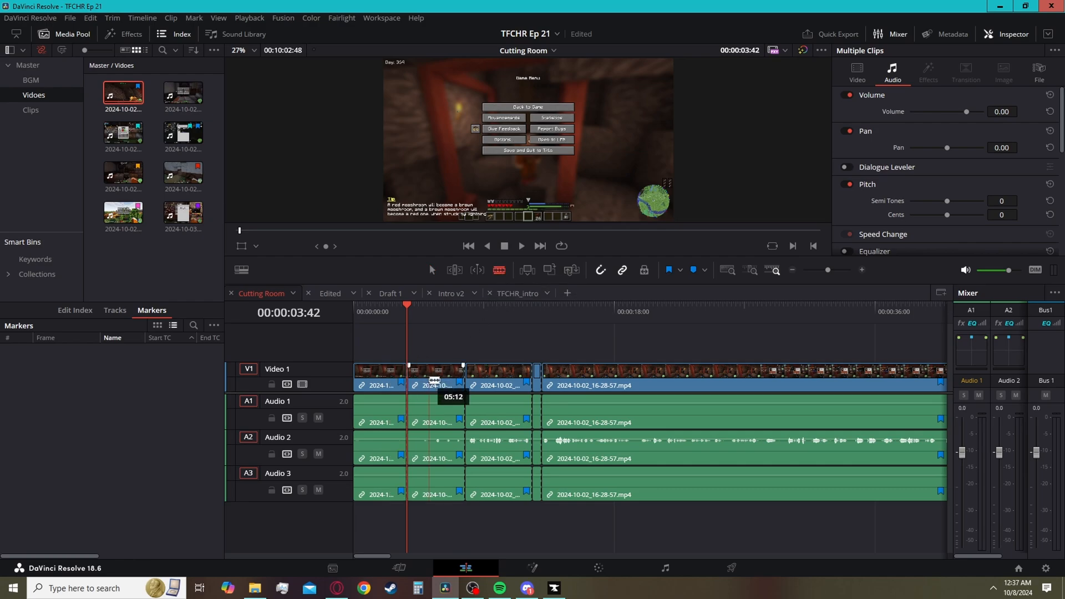
pyautogui.press('a')
# - Split the opening segments with their audio at 00:00:02:15 and about 00:00:05:28
pyautogui.moveTo(422, 310); pyautogui.dragTo(432, 311)
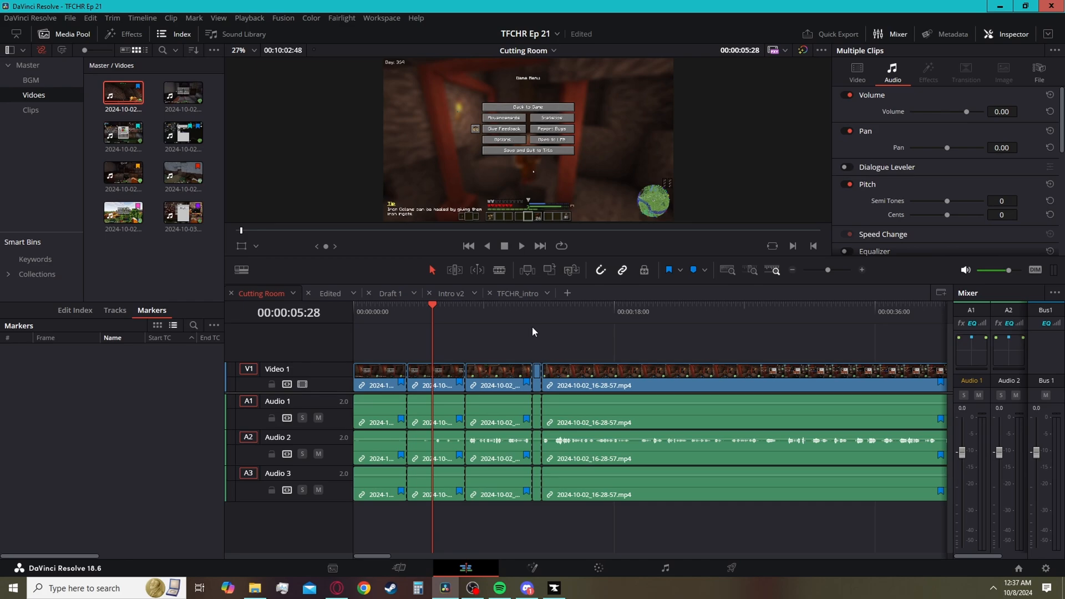
pyautogui.click(386, 318)
pyautogui.hotkey('ctrl', 'b')
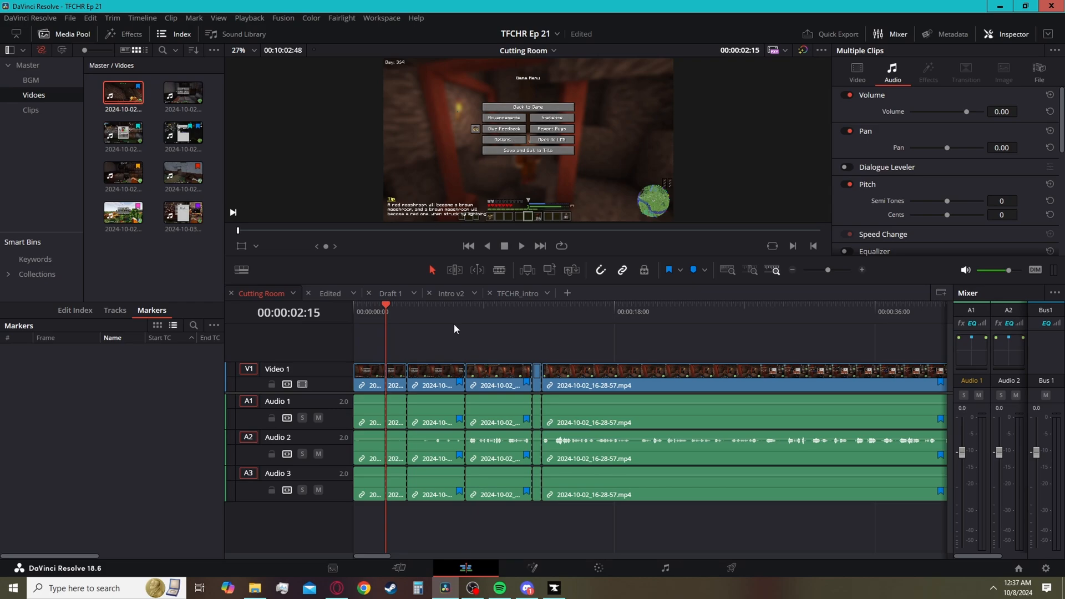
pyautogui.click(429, 311)
pyautogui.click(432, 310)
pyautogui.hotkey('ctrl', 'b')
pyautogui.click(490, 315)
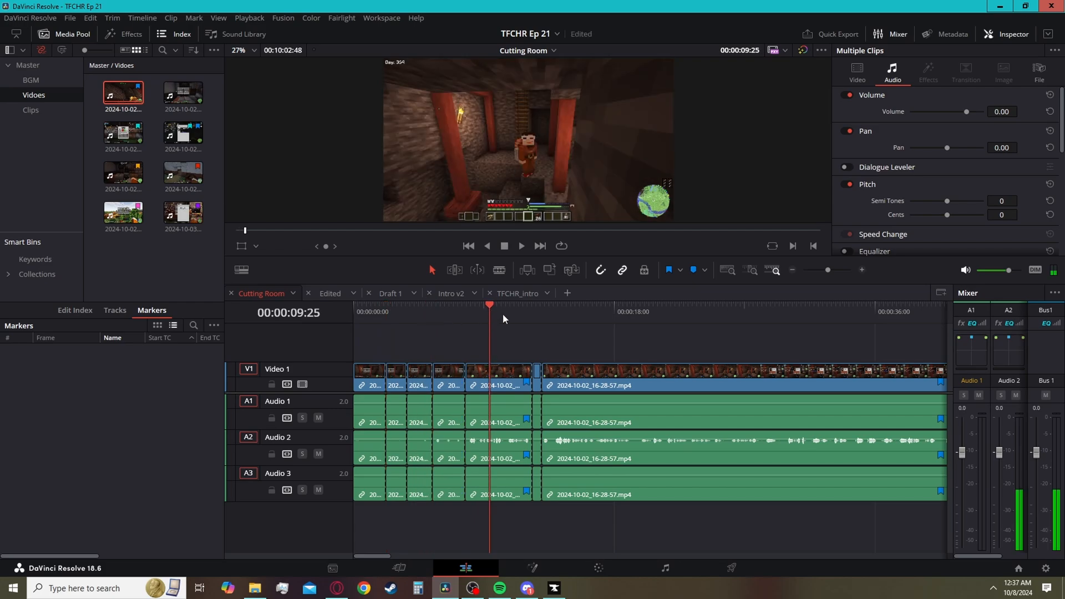
# - Ripple trim the first segment's start to 00:00:01:13 and the fourth segment's start to 00:00:05:26
pyautogui.click(371, 311)
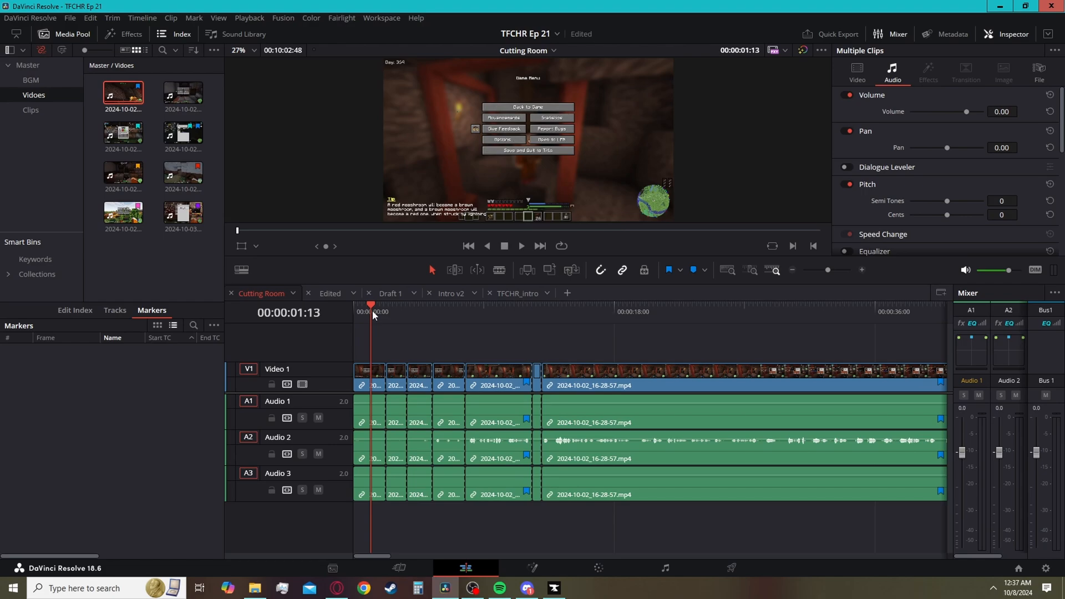
pyautogui.hotkey('ctrl', 'shift', '[')
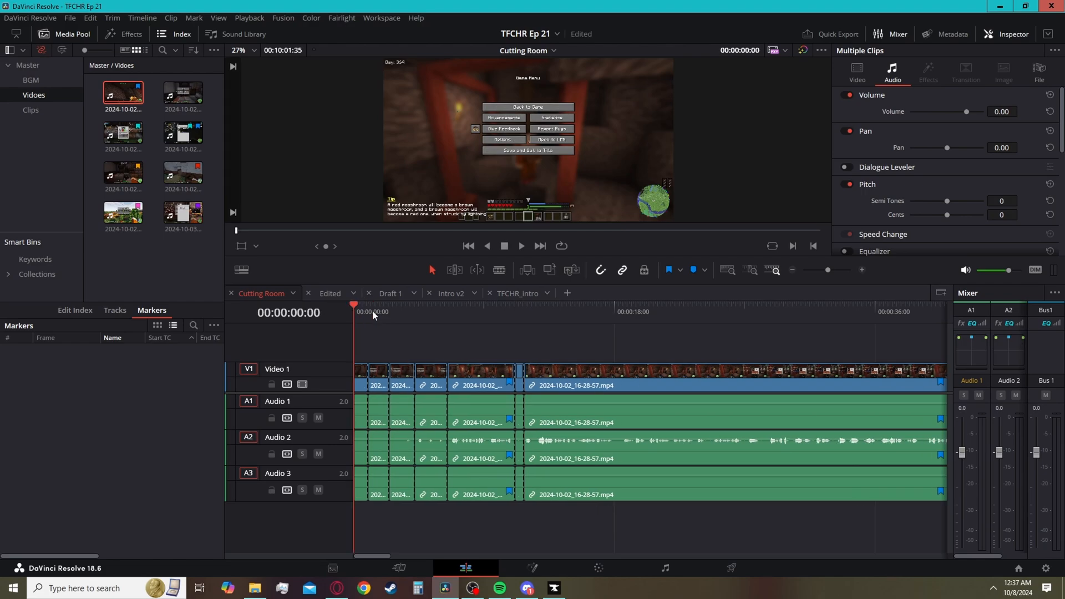
pyautogui.click(432, 312)
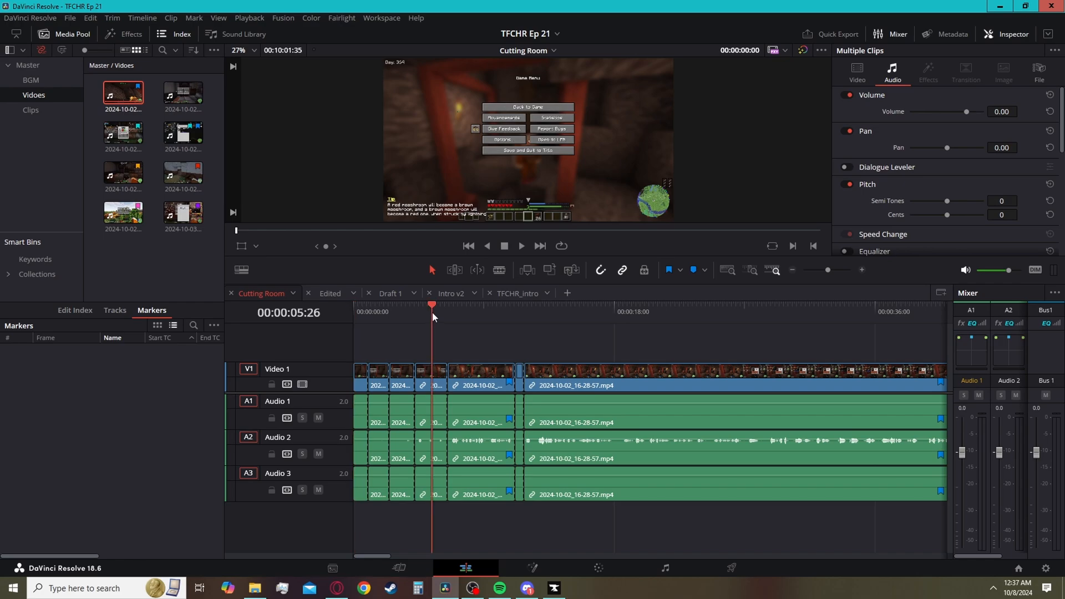
pyautogui.hotkey('ctrl', 'shift', '[')
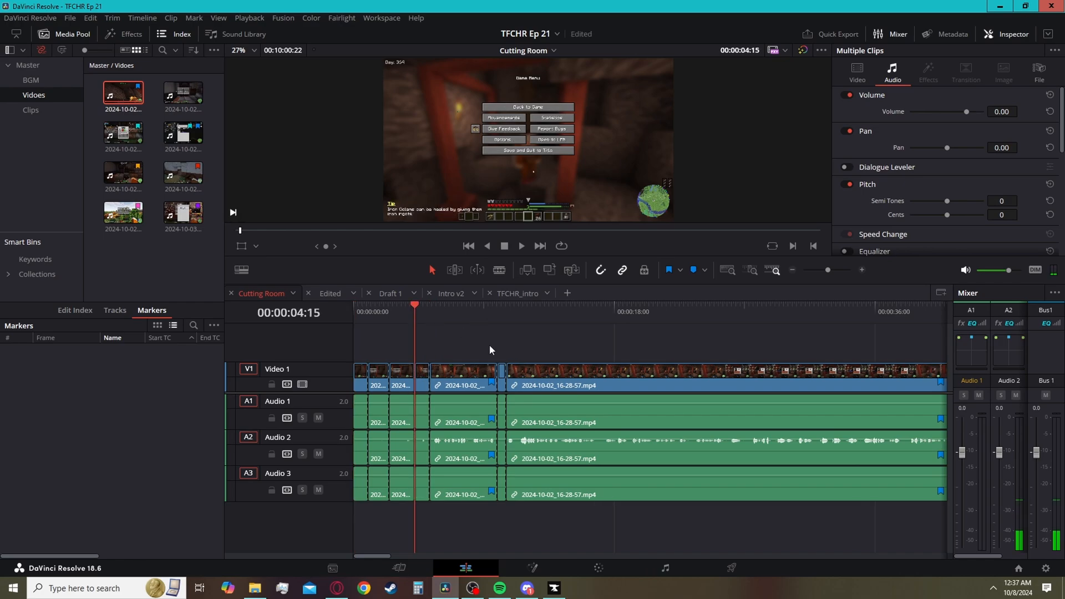
# - Ripple trim the end of the third segment and its audio to 00:00:03:24
pyautogui.click(403, 311)
pyautogui.moveTo(403, 311); pyautogui.dragTo(402, 311)
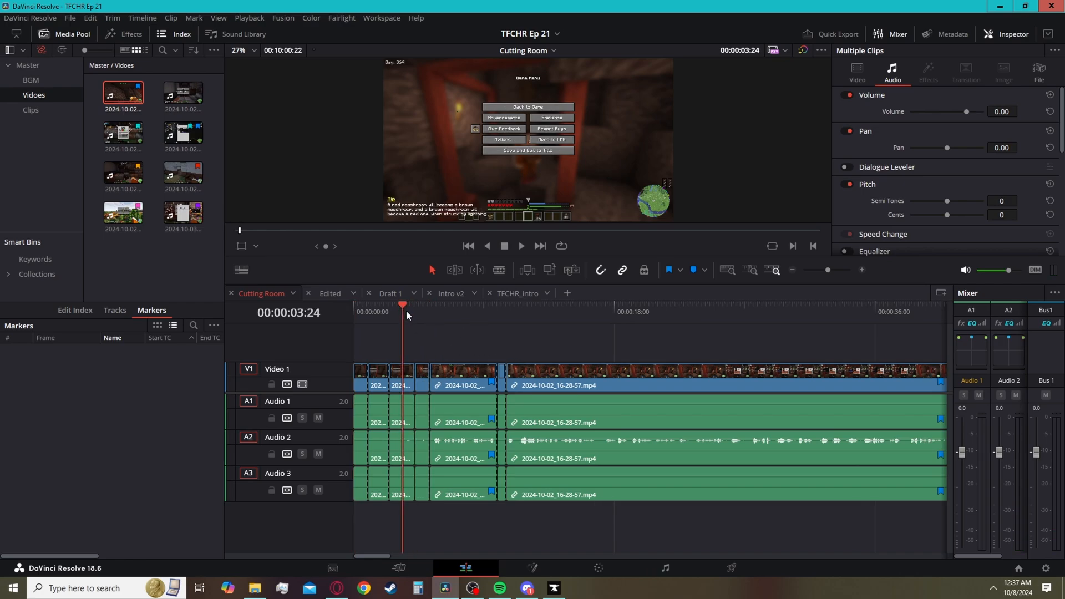
pyautogui.hotkey('ctrl', 'shift', ']')
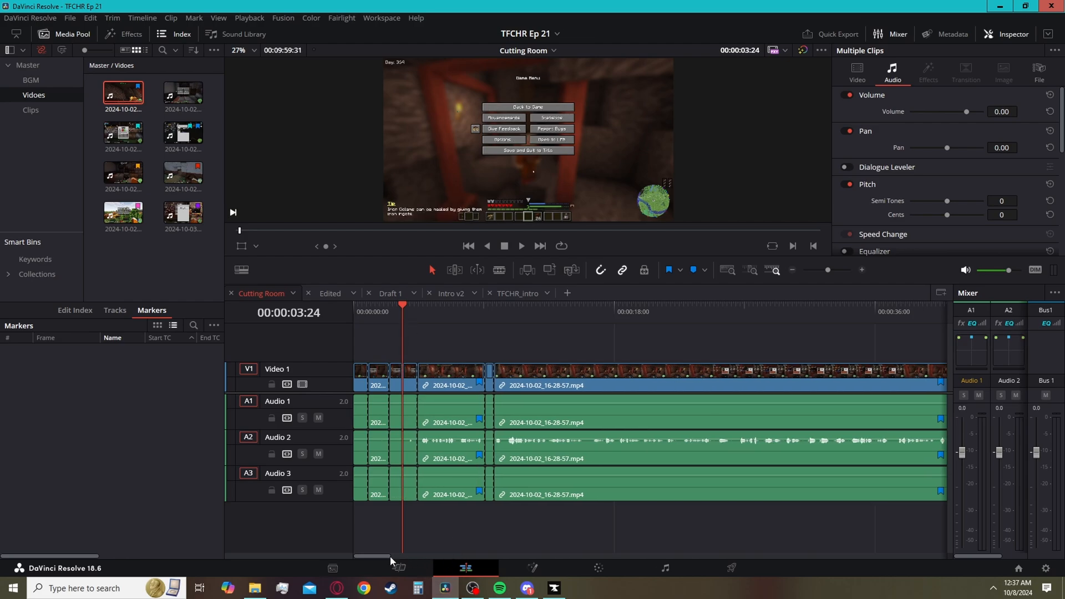
# - Try trimming the end of the timeline's last clip to 00:09:54:20, and undo the trim
pyautogui.click(468, 312)
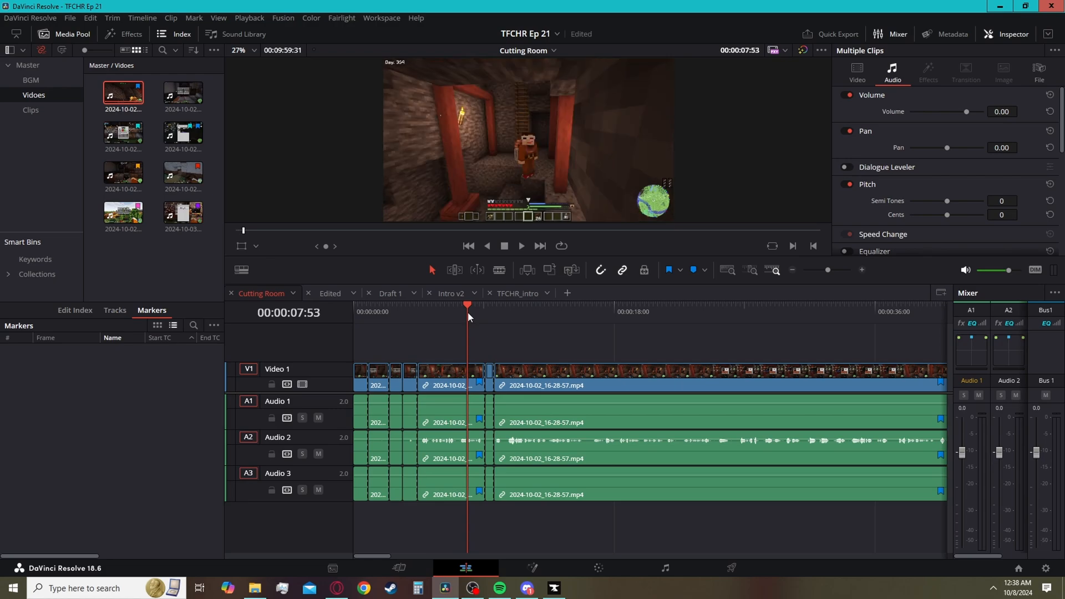
pyautogui.press('End')
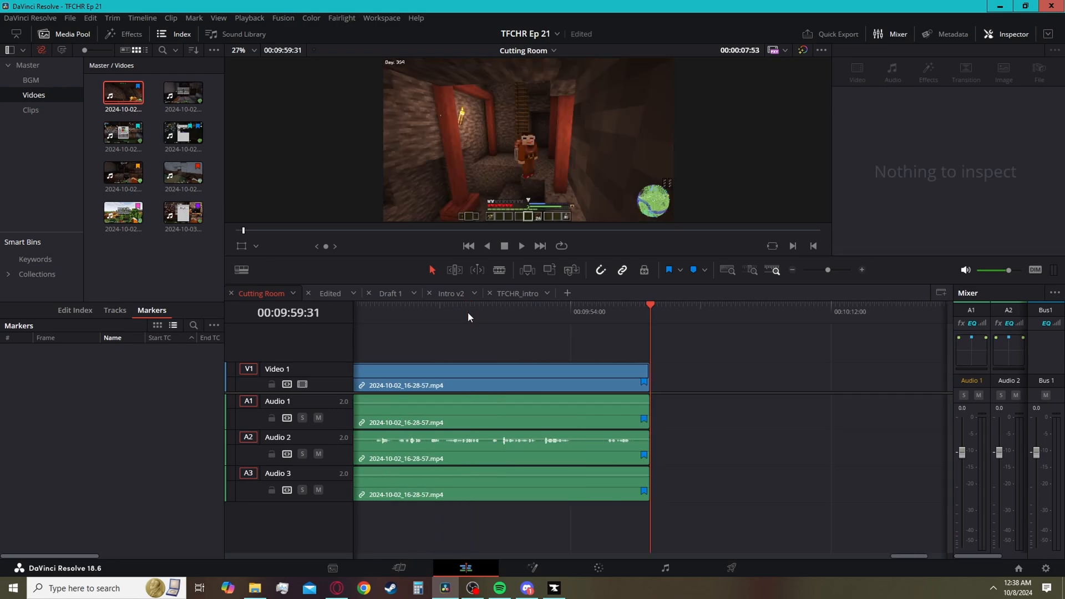
pyautogui.click(575, 312)
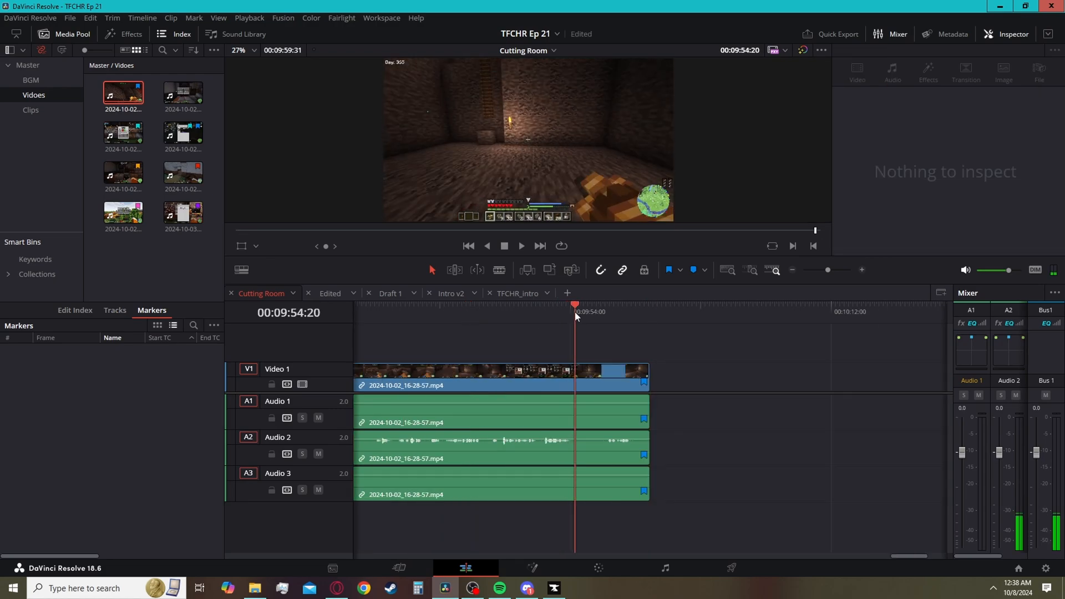
pyautogui.hotkey('shift', ']')
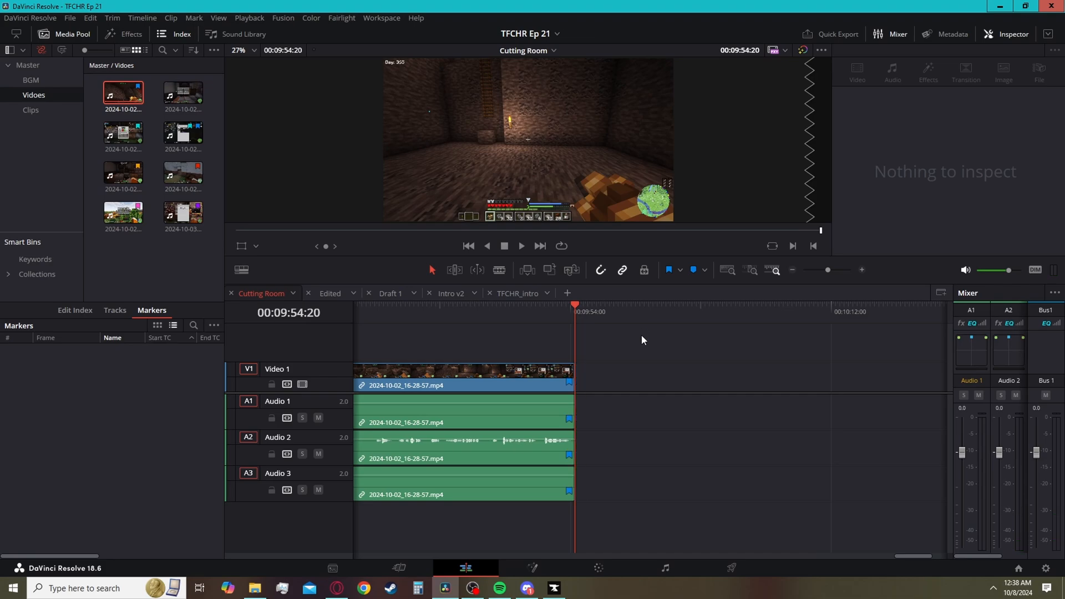
pyautogui.hotkey('ctrl', 'z')
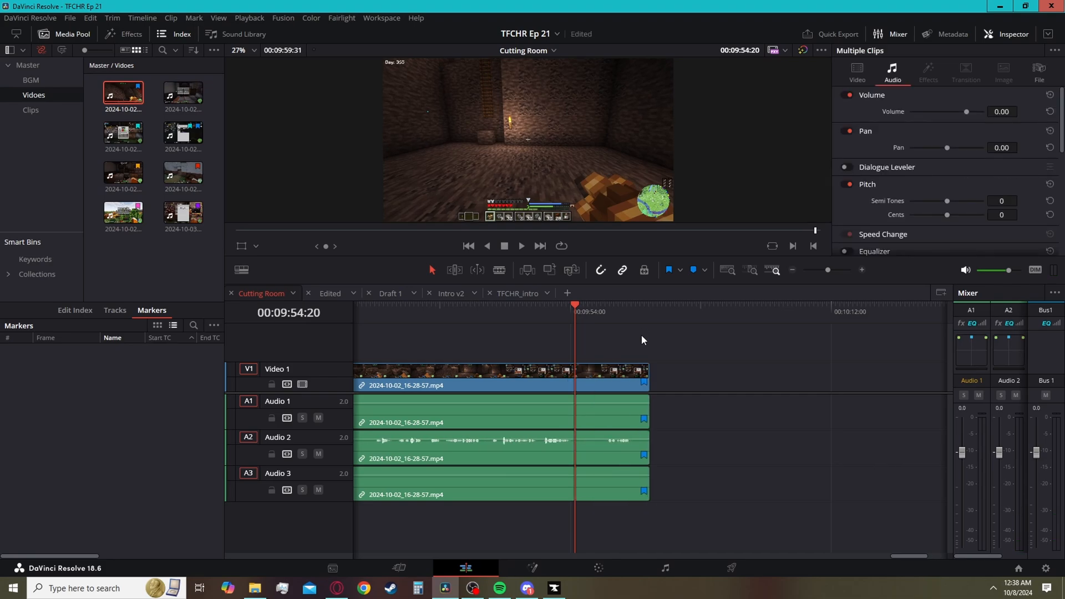
# - Split the last clip at 00:09:55:33 and delete the leftover end segment with its audio
pyautogui.click(594, 311)
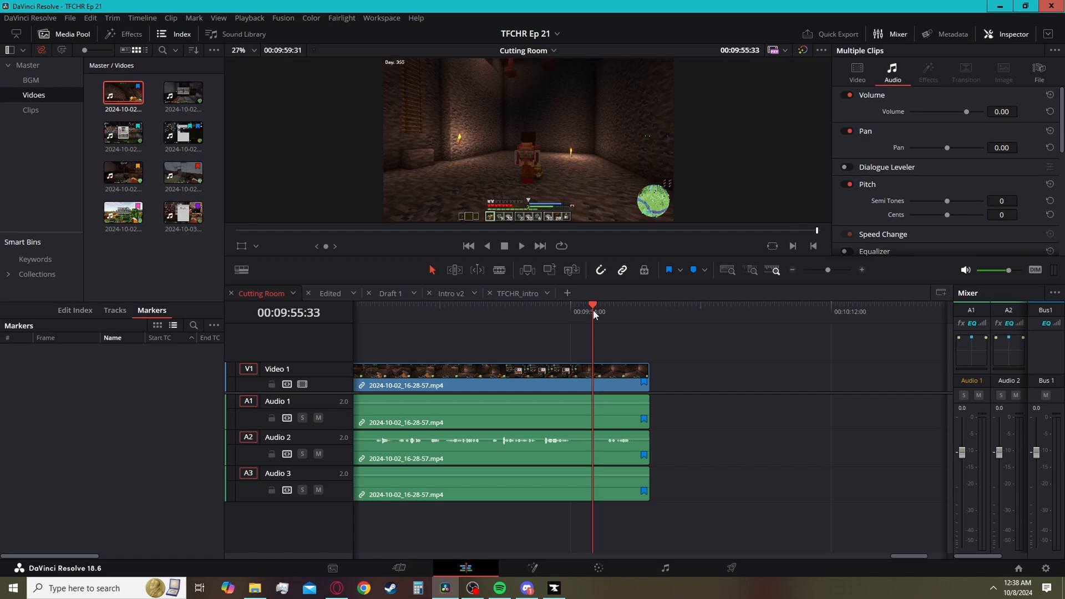
pyautogui.hotkey('ctrl', 'b')
pyautogui.click(627, 373)
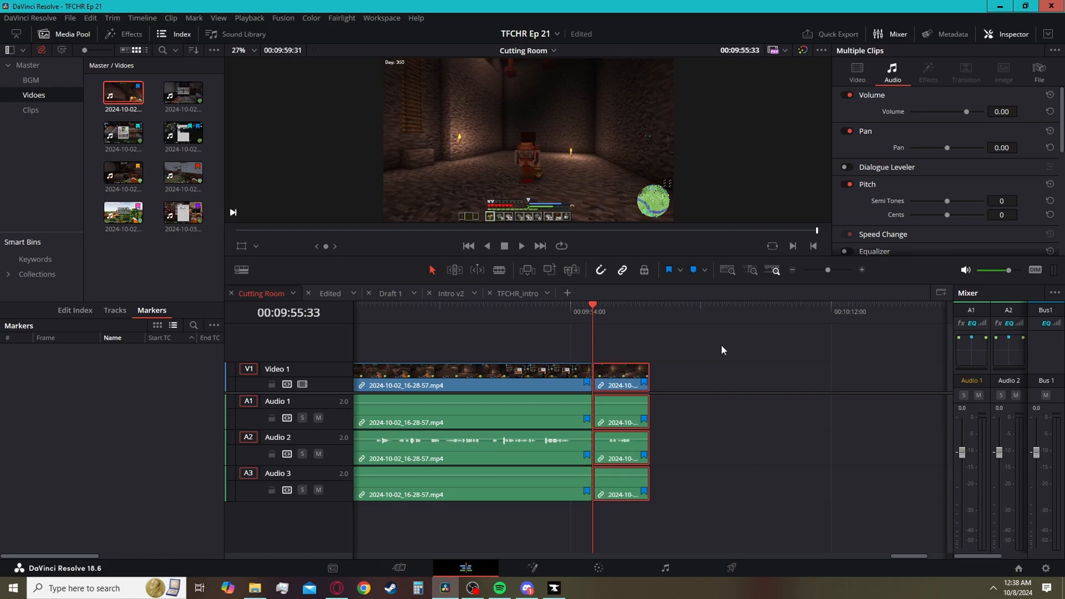
pyautogui.press('Delete')
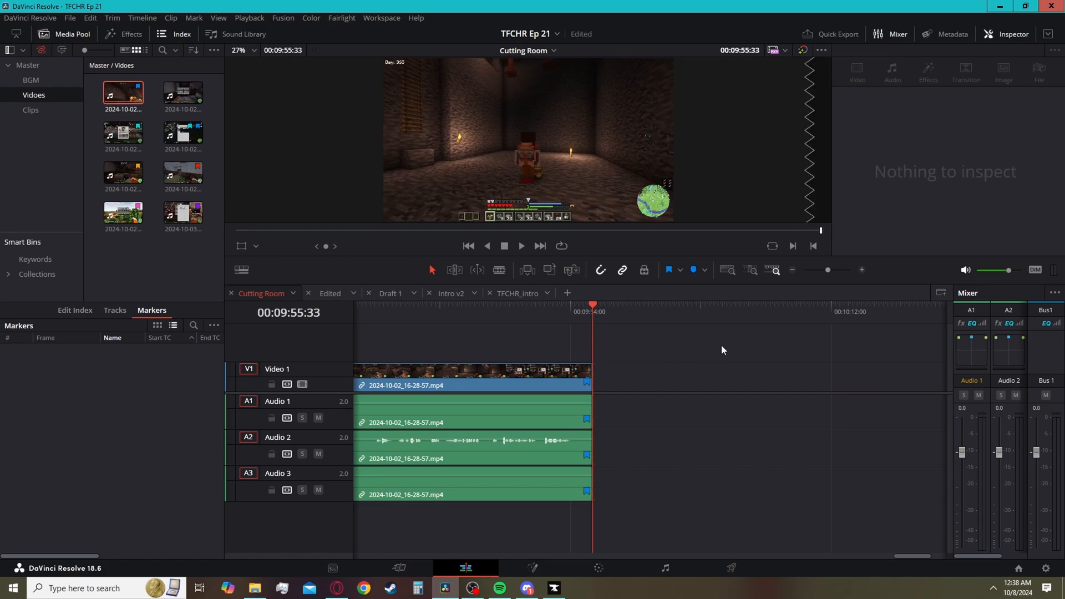
# - Split the timeline's last clip and its audio at 00:09:45:11 and 00:09:48:17
pyautogui.moveTo(472, 307); pyautogui.dragTo(445, 308)
pyautogui.hotkey('ctrl', 'b')
pyautogui.click(488, 307)
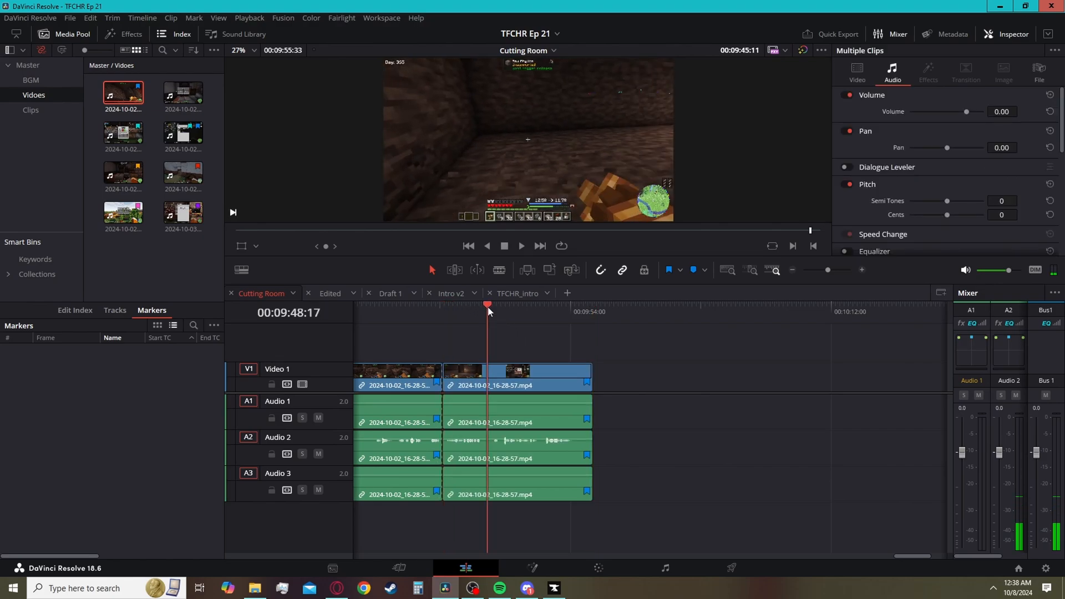
pyautogui.hotkey('ctrl', 'b')
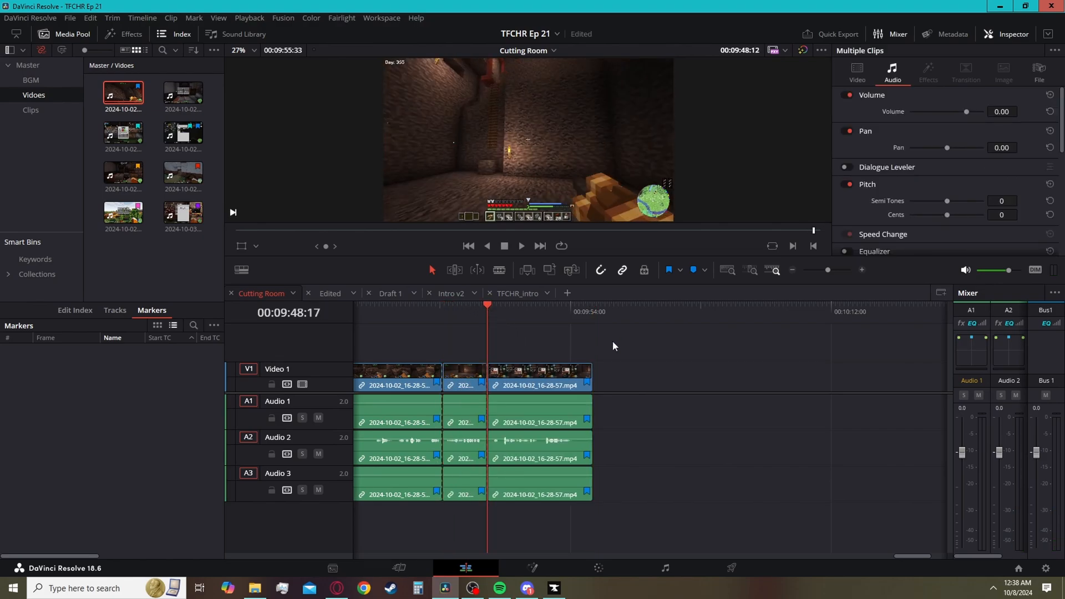
# - Delete the short segment between the two splits, move the following clip back to close the gap, and undo both changes
pyautogui.click(467, 372)
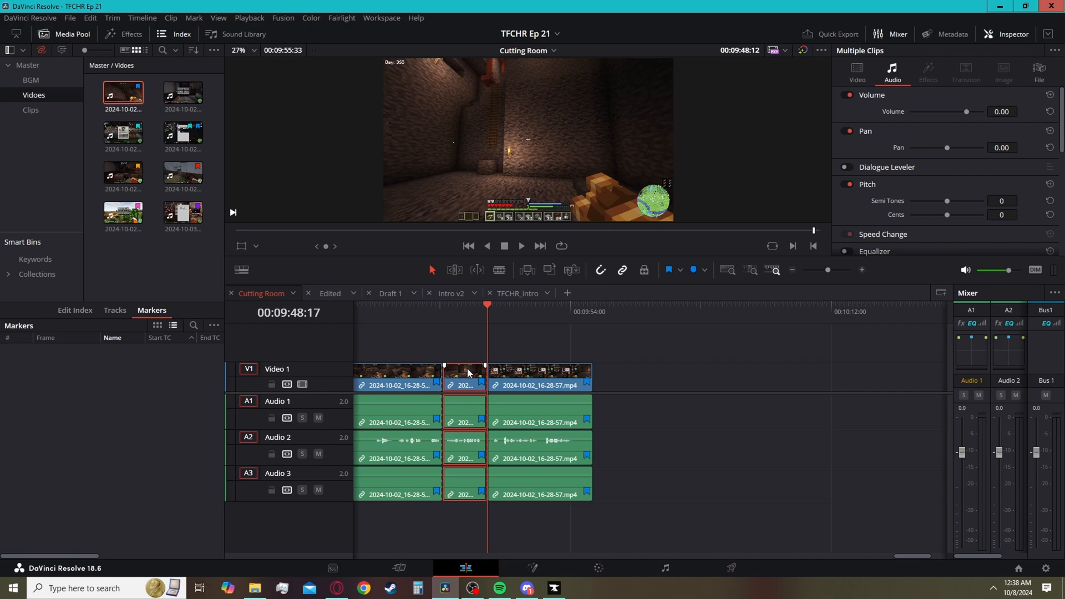
pyautogui.press('Delete')
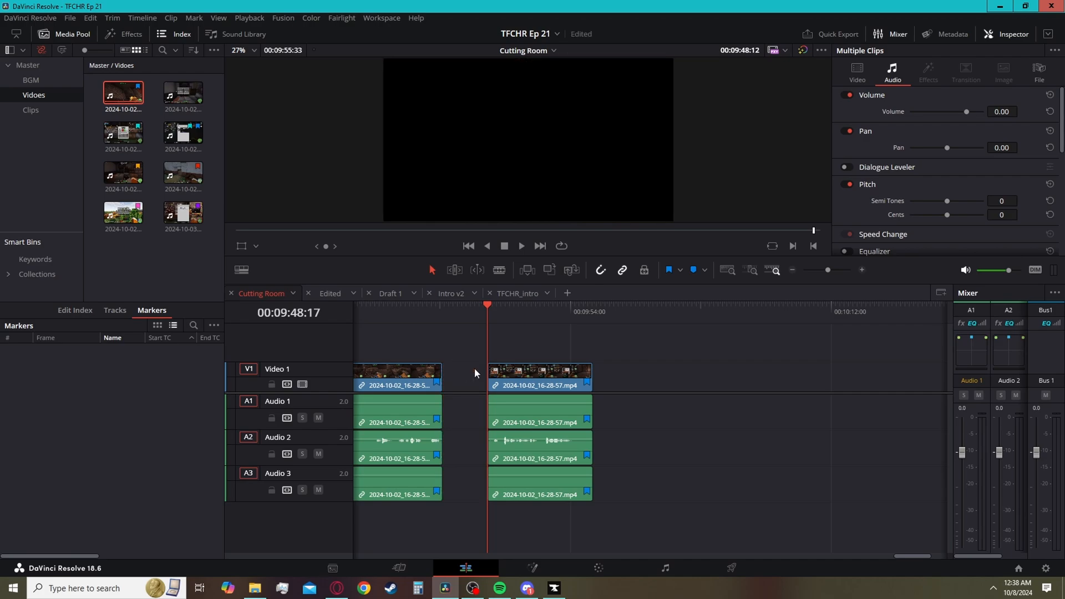
pyautogui.click(475, 368)
pyautogui.moveTo(519, 382); pyautogui.dragTo(472, 381)
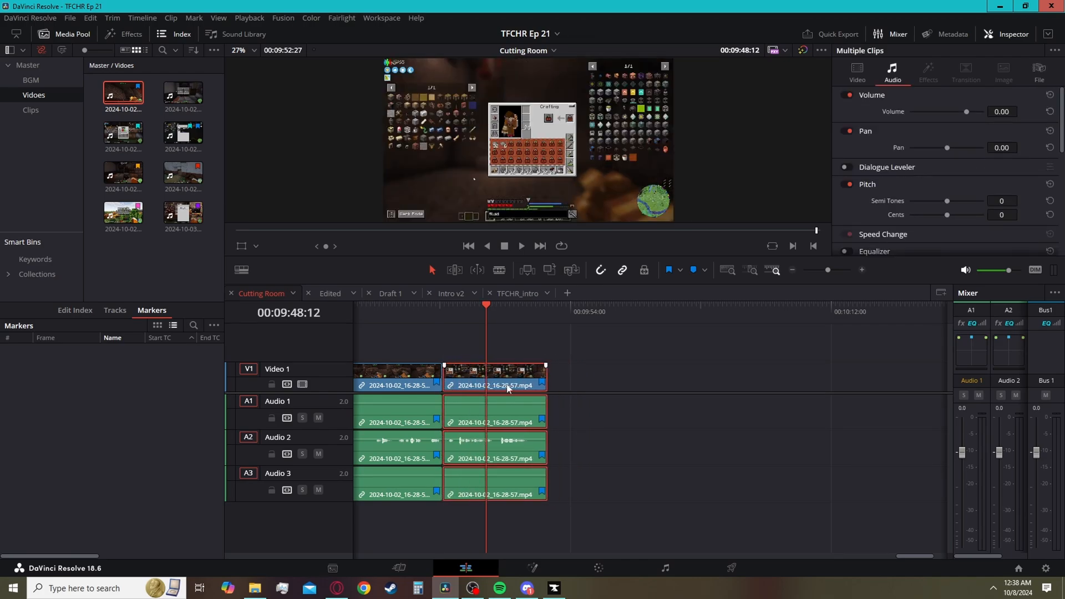
pyautogui.hotkey('ctrl', 'z')
pyautogui.hotkey('ctrl', 'z')
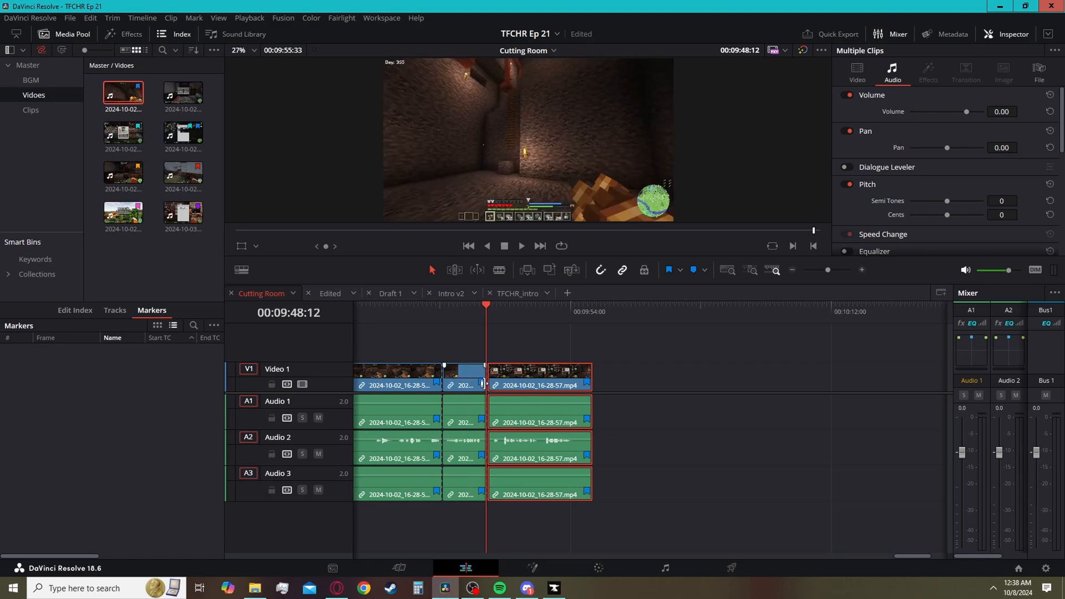
# - Ripple delete the short segment starting at 00:09:45:11, and undo it together with the preceding splits and end-segment deletion
pyautogui.press('Up')
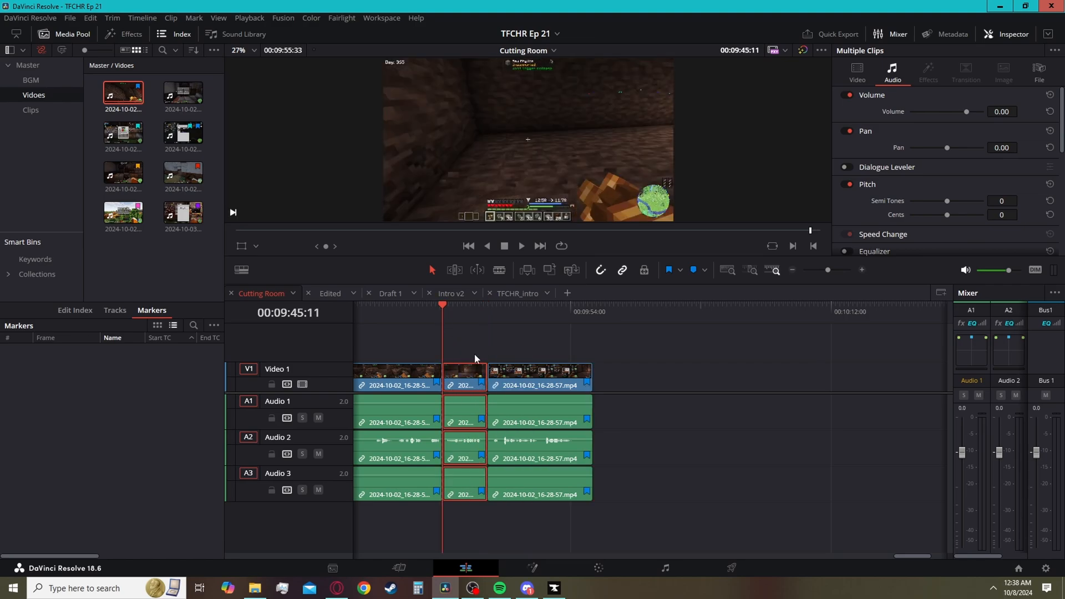
pyautogui.press('Delete')
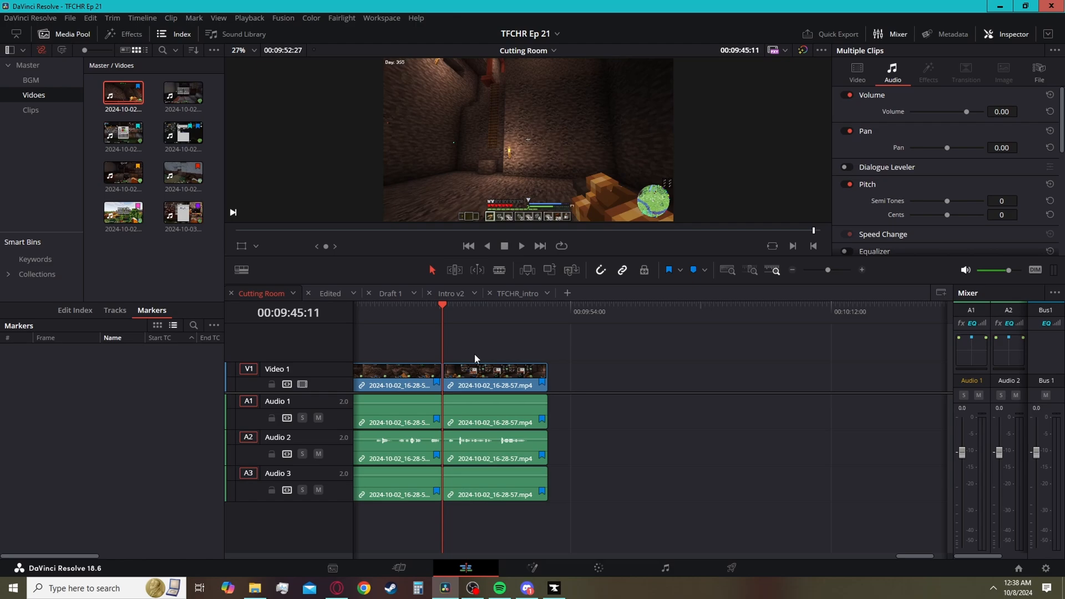
pyautogui.hotkey('ctrl', 'z')
pyautogui.hotkey('ctrl', 'z')
pyautogui.hotkey('ctrl', 'z')
pyautogui.hotkey('ctrl', 'z')
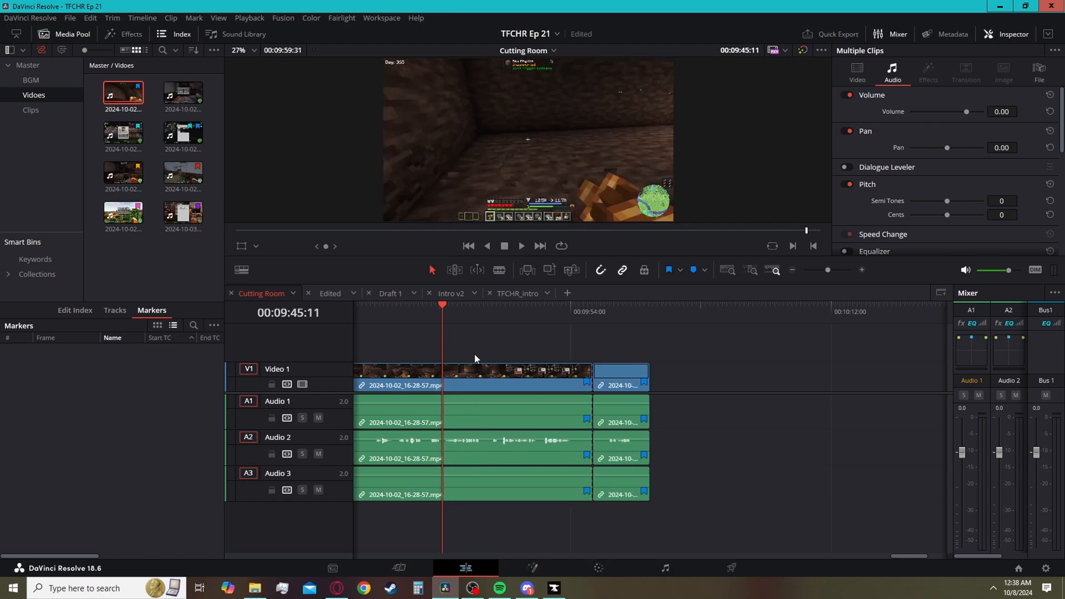
pyautogui.hotkey('ctrl', 'z')
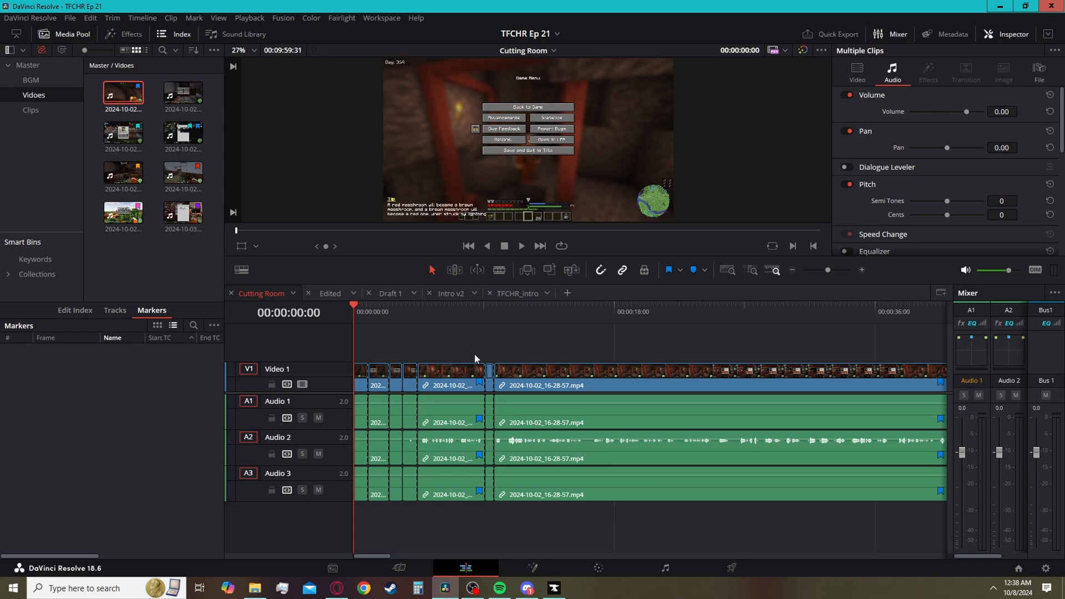
# - Examine the disabled short segments in the Edited timeline, and return to the Cutting Room timeline
pyautogui.click(331, 293)
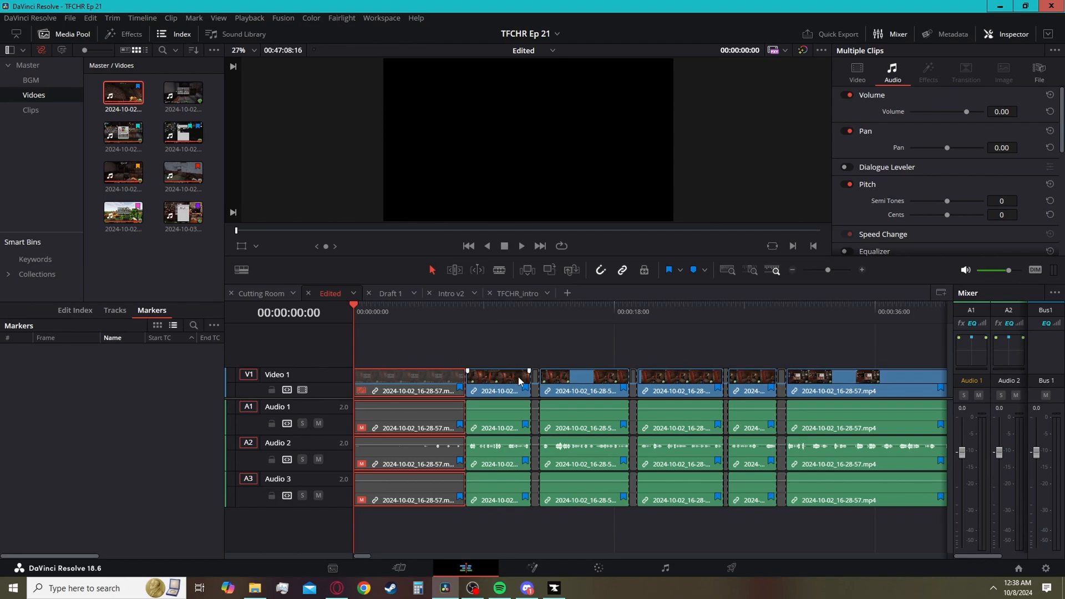
pyautogui.click(536, 383)
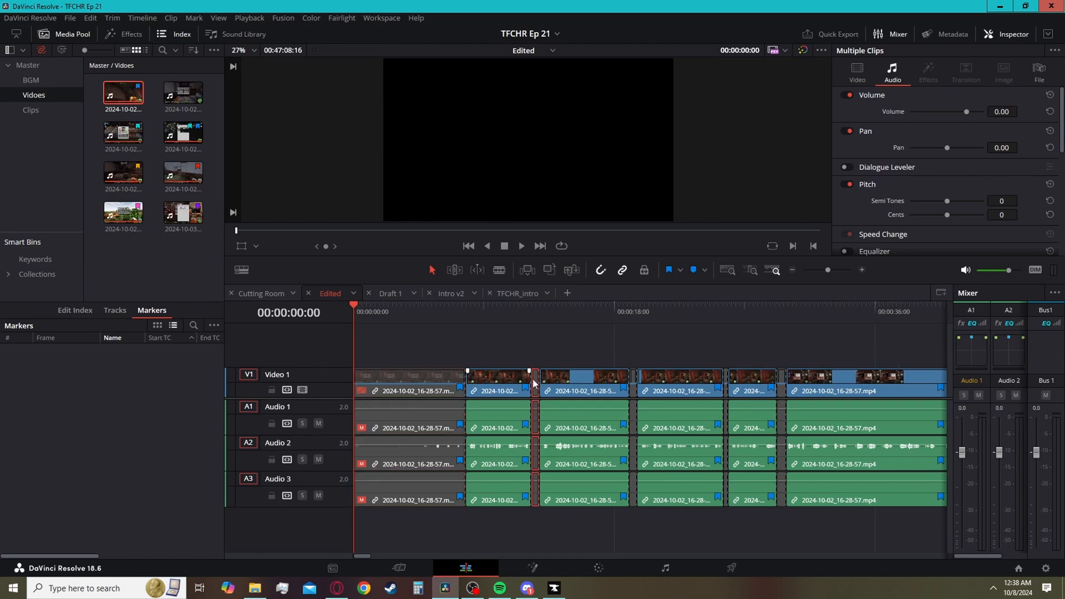
pyautogui.click(245, 292)
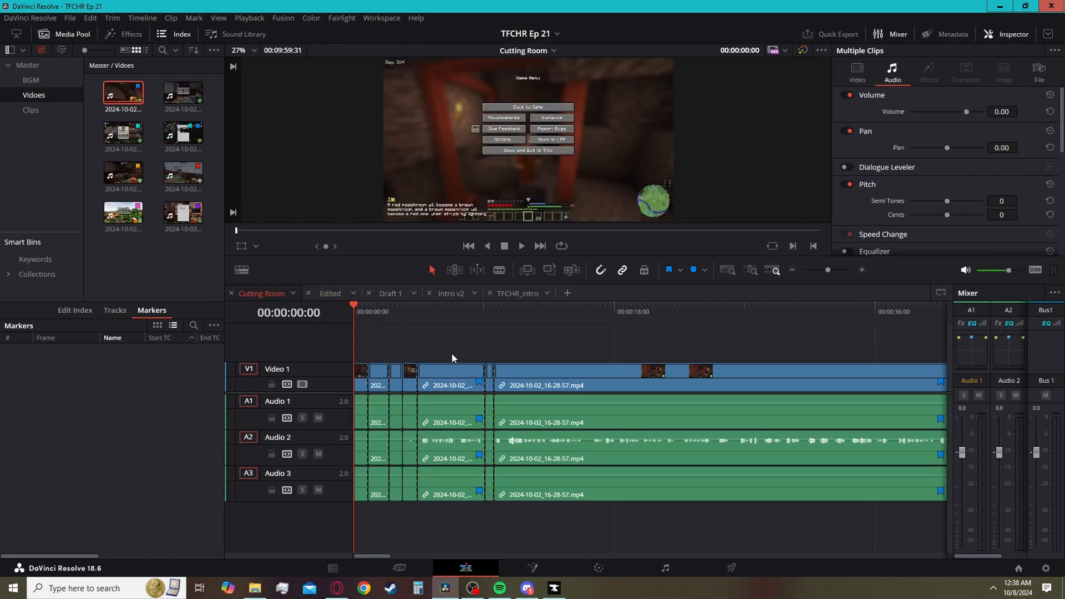
# - Disable the fifth segment of the Cutting Room timeline, play through it, and enable it again
pyautogui.click(455, 368)
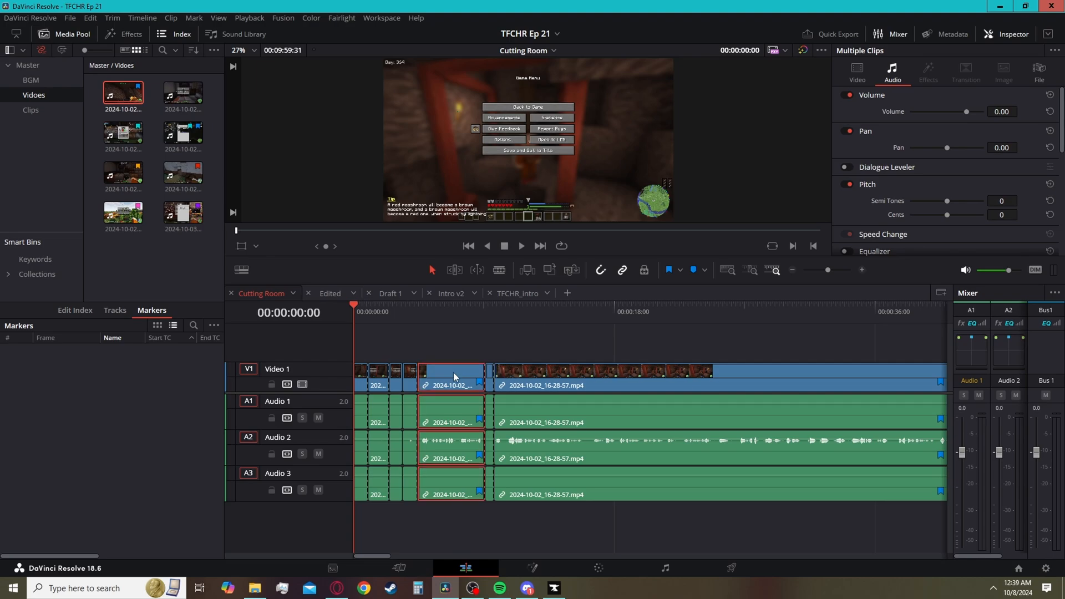
pyautogui.press('d')
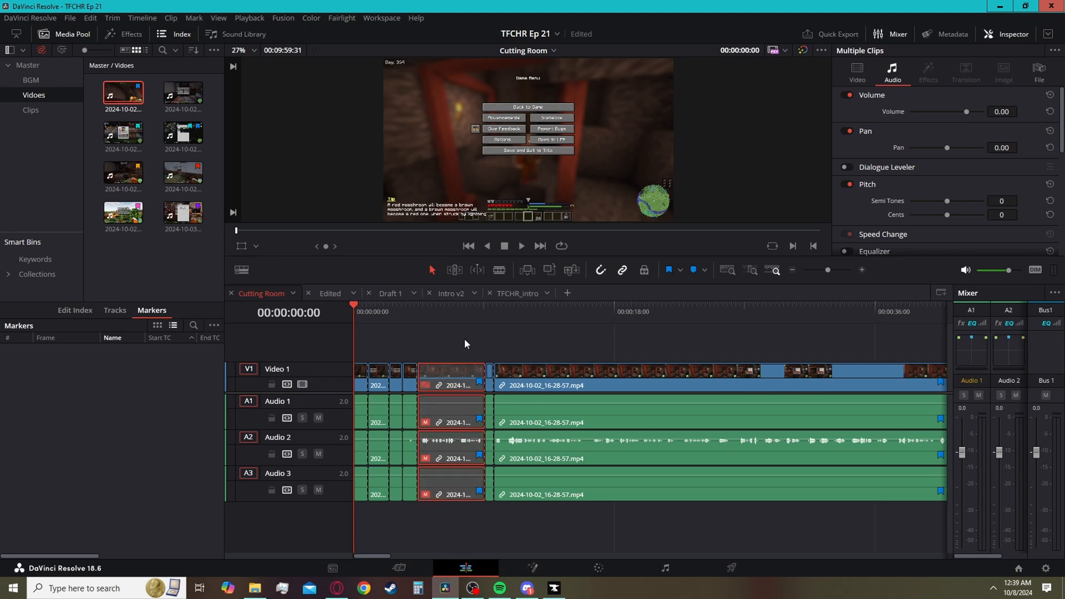
pyautogui.click(402, 315)
pyautogui.press('space')
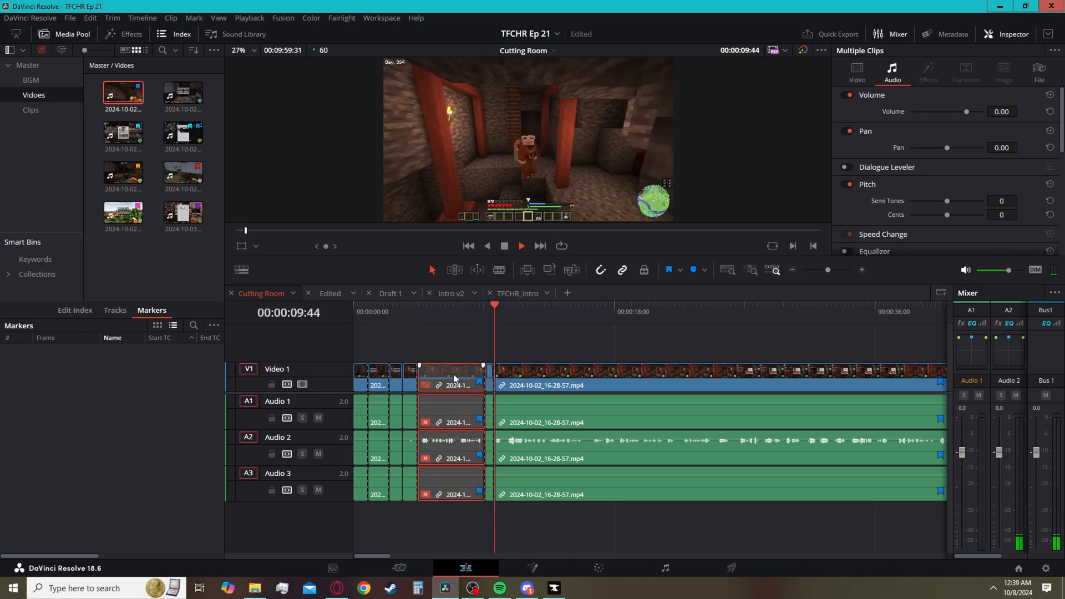
pyautogui.press('space')
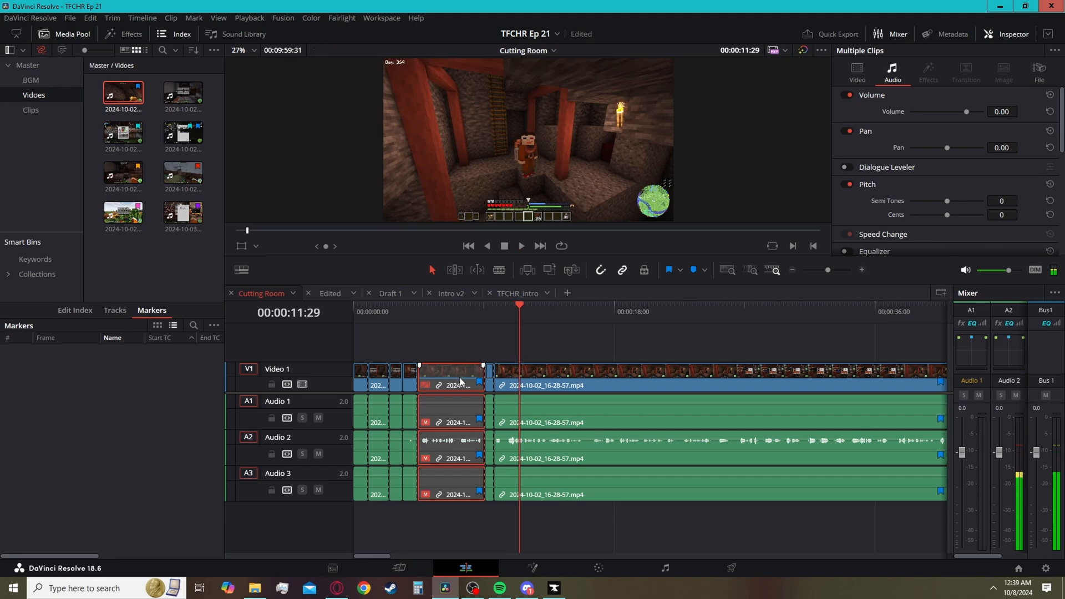
pyautogui.press('d')
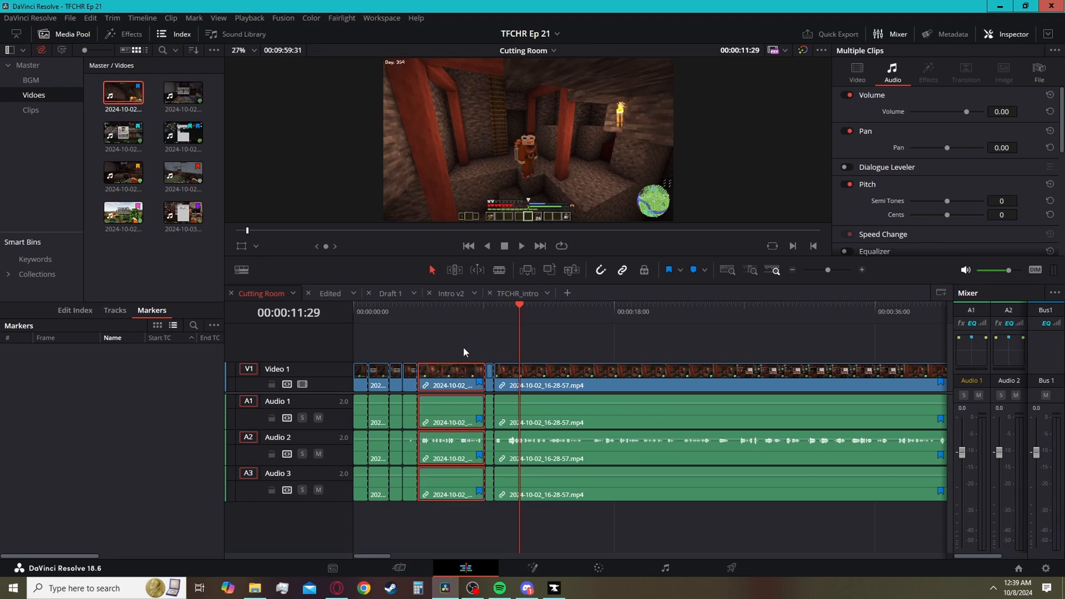
# - Disable the very short segment directly after the fifth segment, including its audio
pyautogui.click(491, 385)
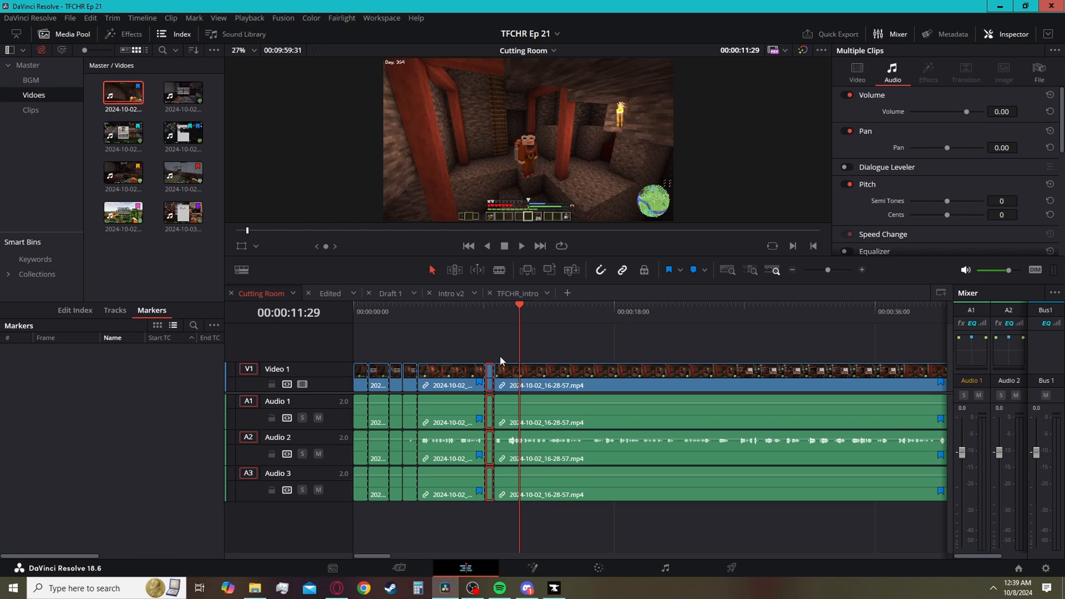
pyautogui.press('d')
pyautogui.click(505, 340)
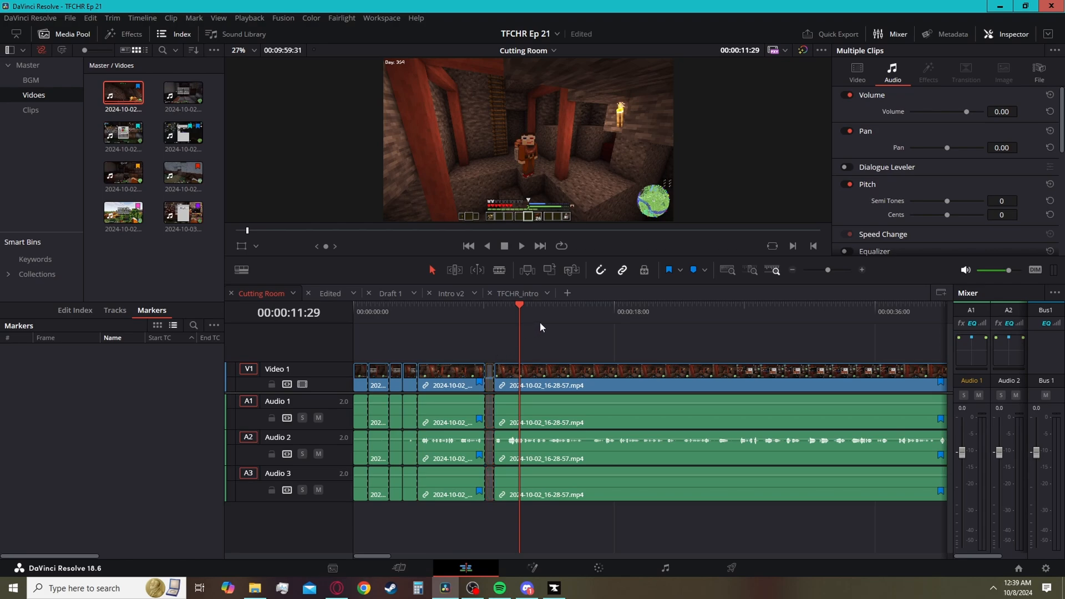
# - Split the long clip shortly before and at 00:00:16:17, and disable the short segment between the splits
pyautogui.moveTo(541, 328); pyautogui.dragTo(590, 321)
pyautogui.hotkey('ctrl', 'b')
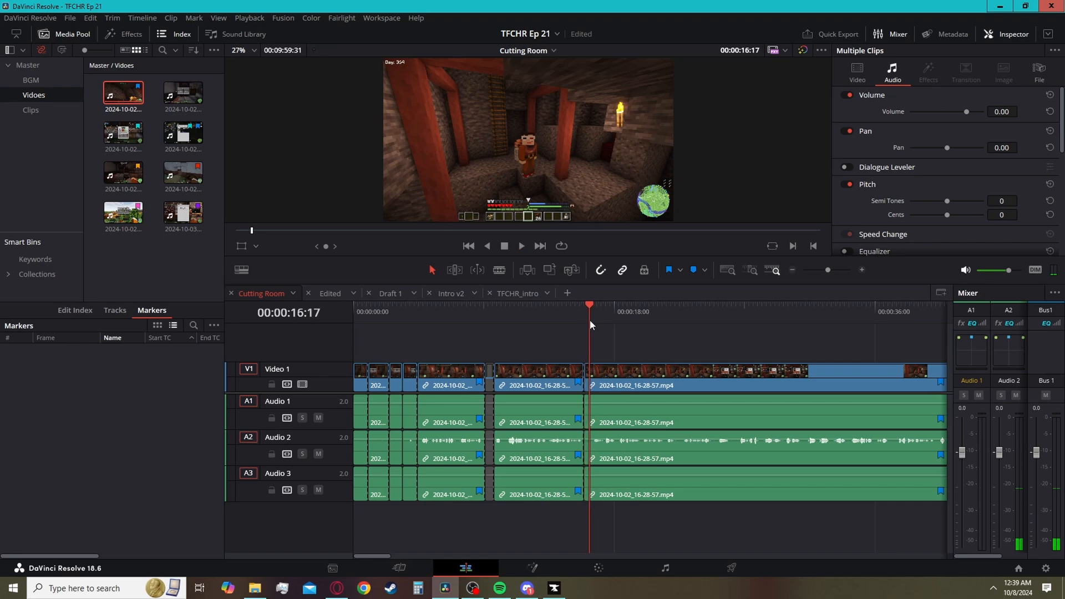
pyautogui.hotkey('ctrl', 'b')
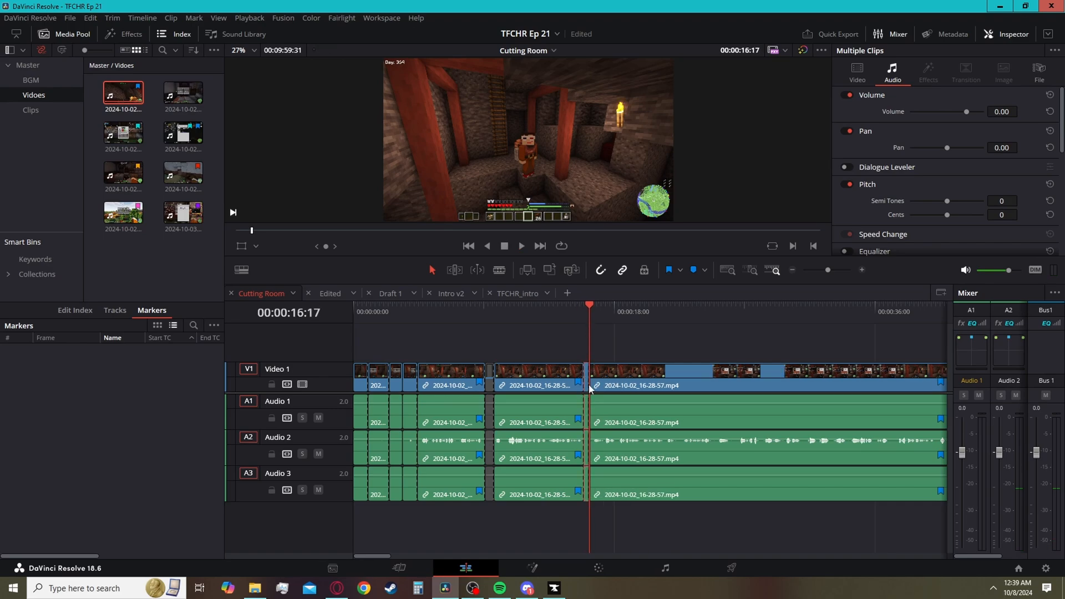
pyautogui.press('d')
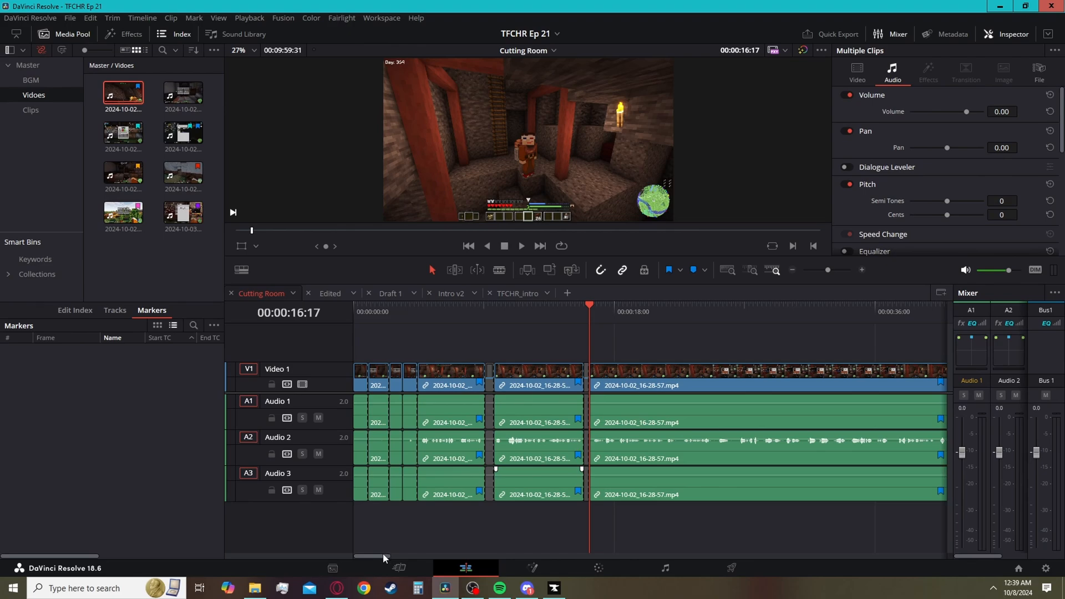
# - Split the following clip shortly before and at 00:00:50:04, and disable the short segment between the splits
pyautogui.moveTo(383, 554); pyautogui.dragTo(414, 550)
pyautogui.moveTo(716, 308); pyautogui.dragTo(741, 307)
pyautogui.hotkey('ctrl', 'b')
pyautogui.click(737, 308)
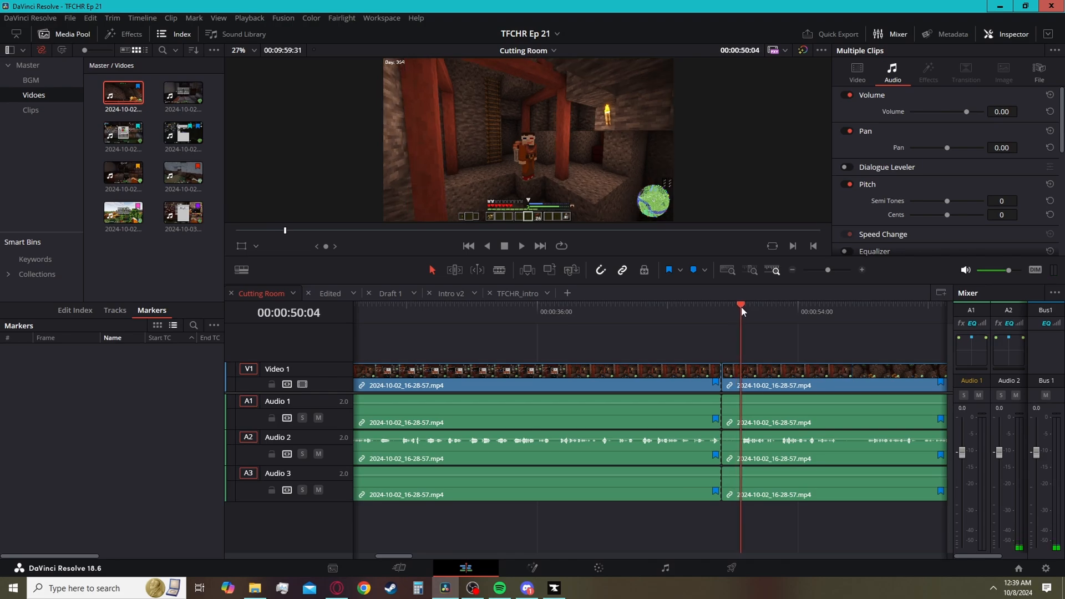
pyautogui.hotkey('ctrl', 'b')
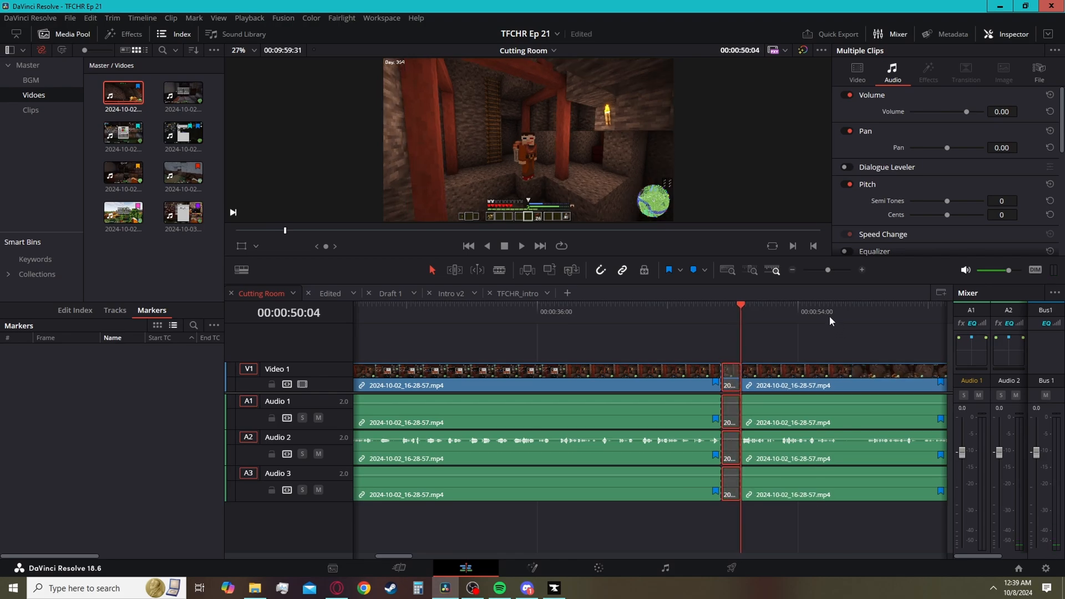
# - Play on from about 00:00:56, split the clip at both ends of the unwanted passage before 00:00:58:56, and disable that segment
pyautogui.click(829, 313)
pyautogui.press('space')
pyautogui.hotkey('ctrl', 'b')
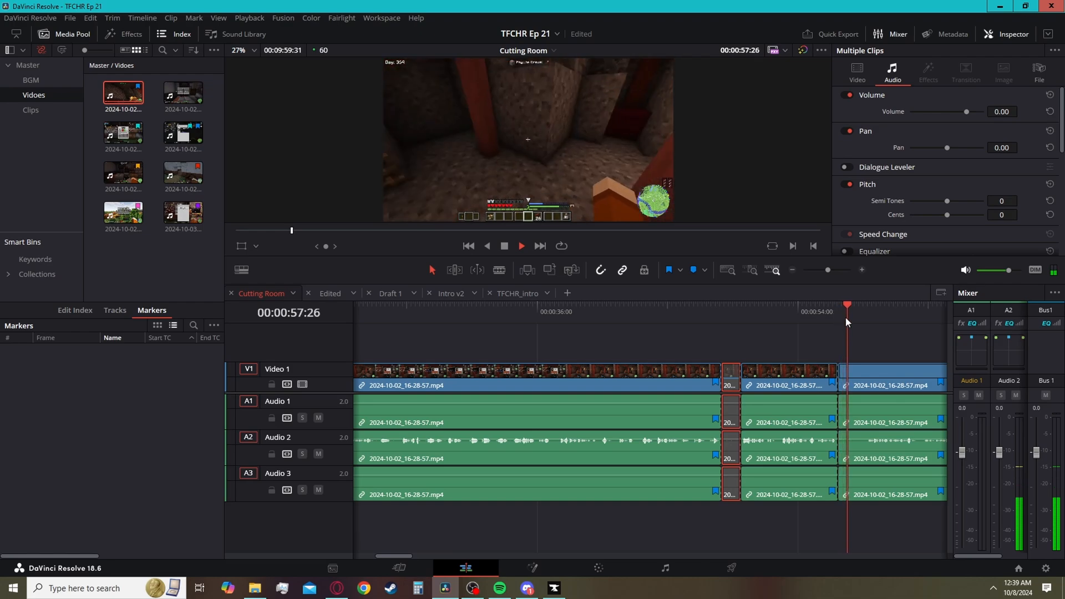
pyautogui.hotkey('ctrl', 'b')
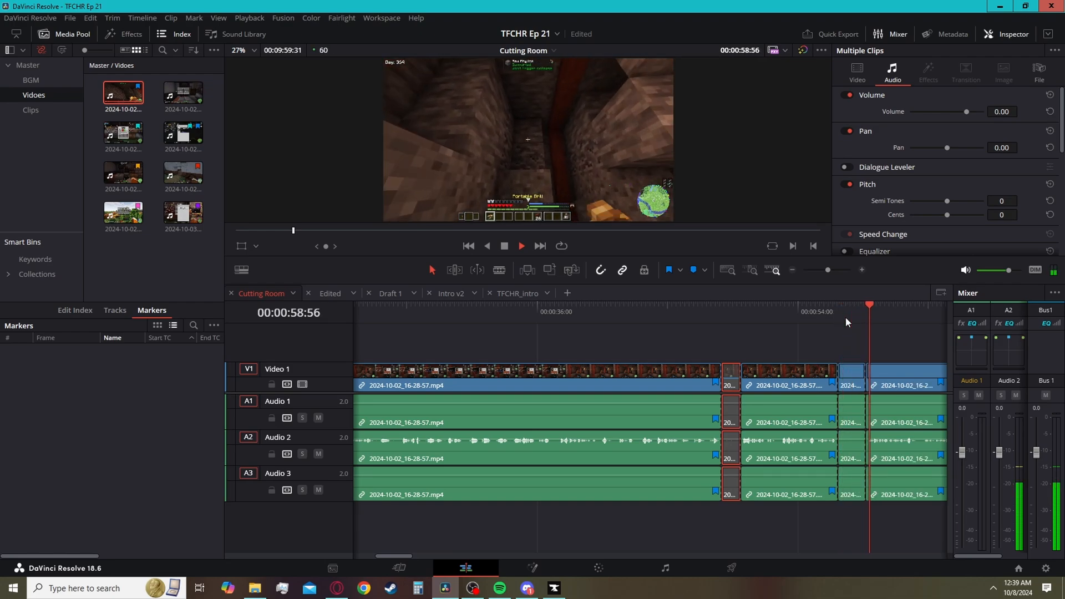
pyautogui.click(844, 370)
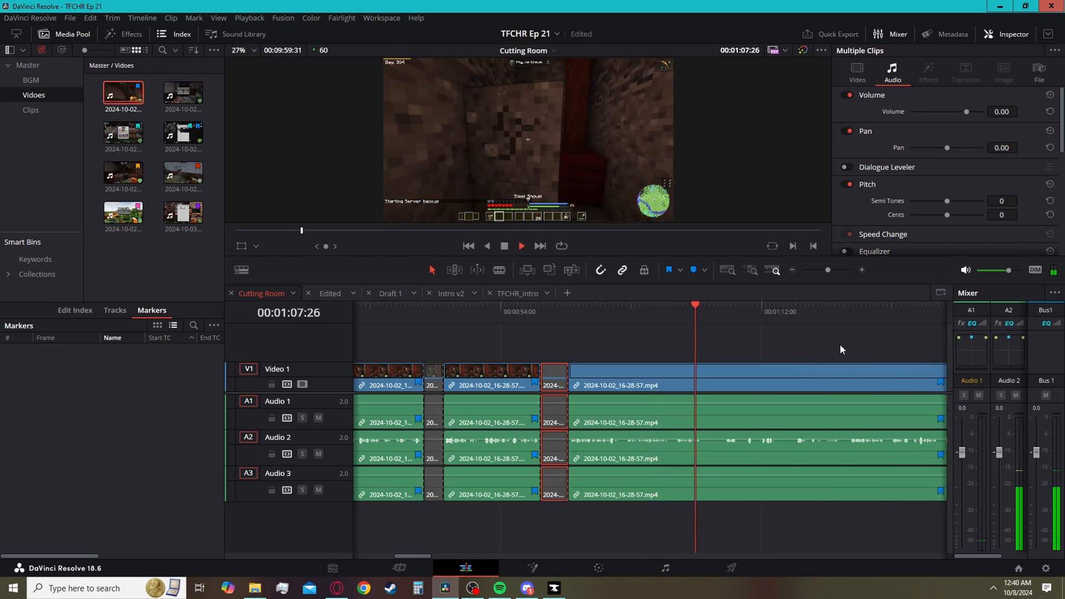
pyautogui.press('space')
pyautogui.click(743, 349)
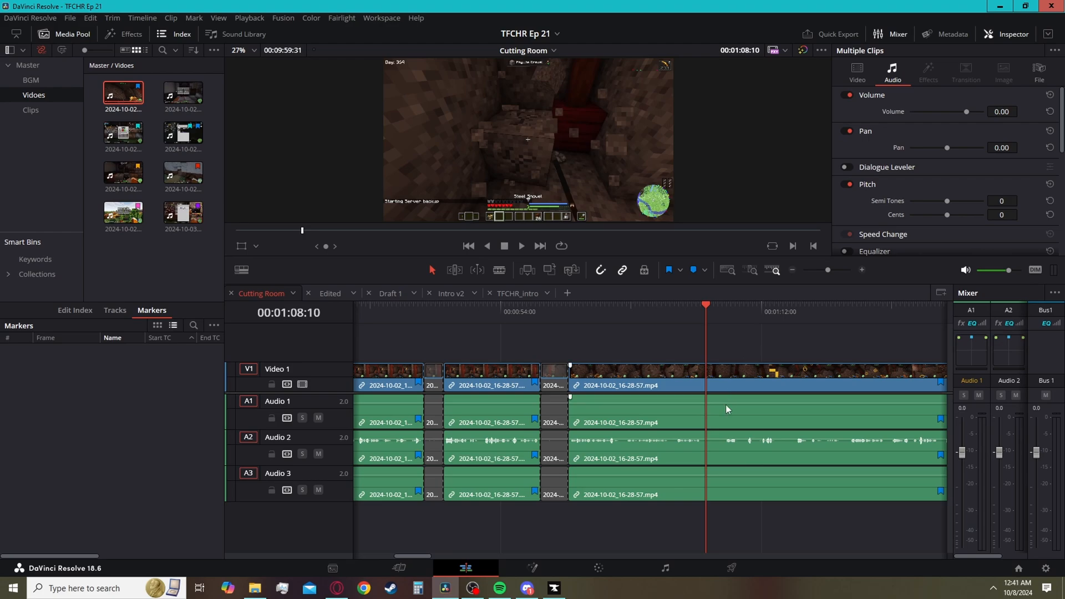
# - Review the footage from about 00:01:07, and split the clip at 00:01:08:18 and 00:01:09:22
pyautogui.click(691, 310)
pyautogui.press('space')
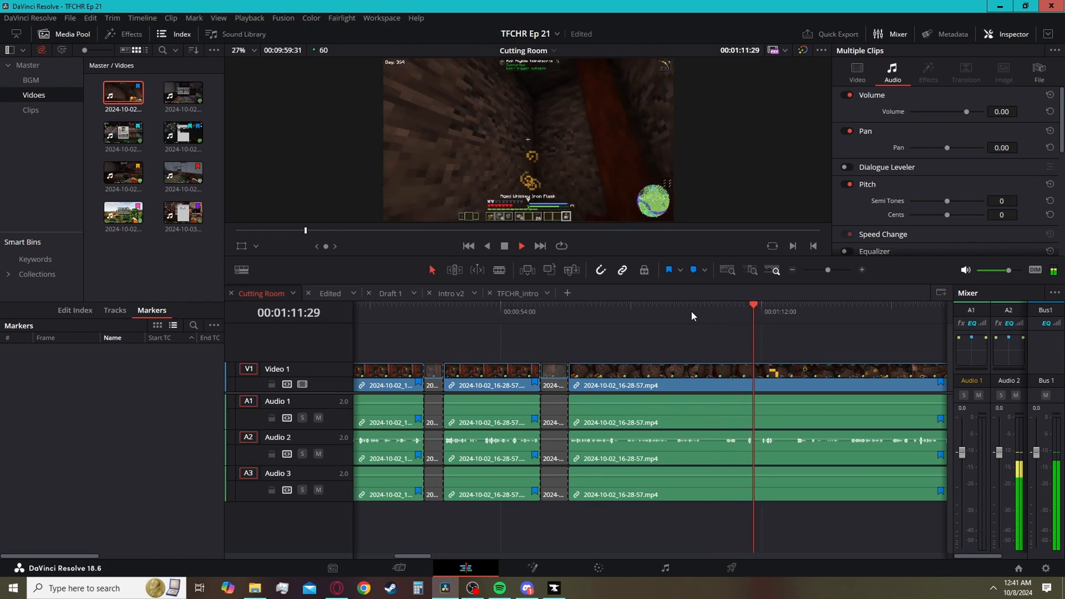
pyautogui.press('space')
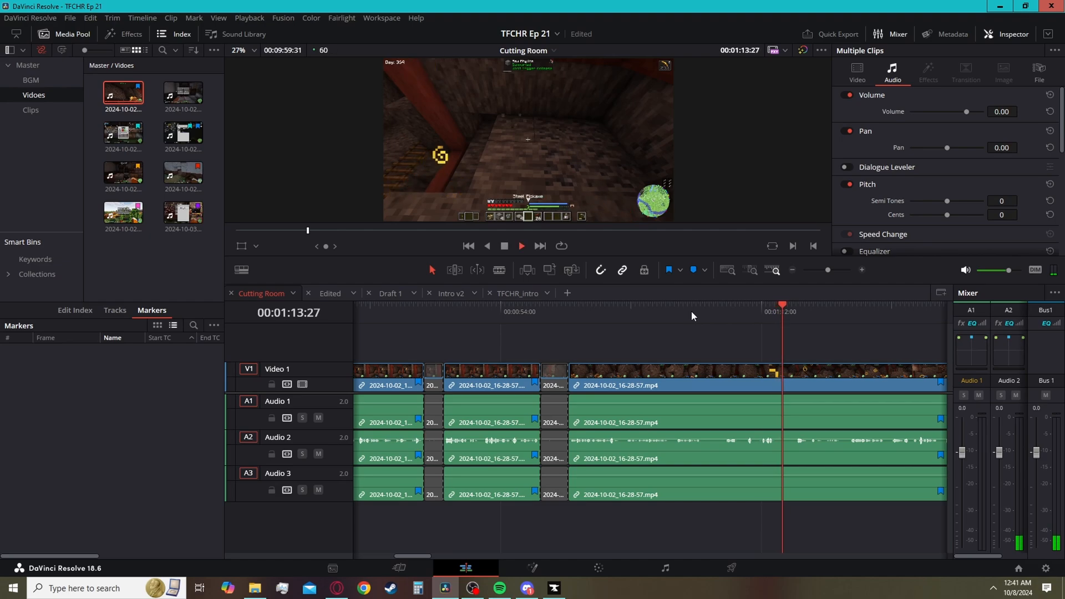
pyautogui.click(700, 314)
pyautogui.moveTo(700, 315); pyautogui.dragTo(708, 316)
pyautogui.hotkey('ctrl', 'b')
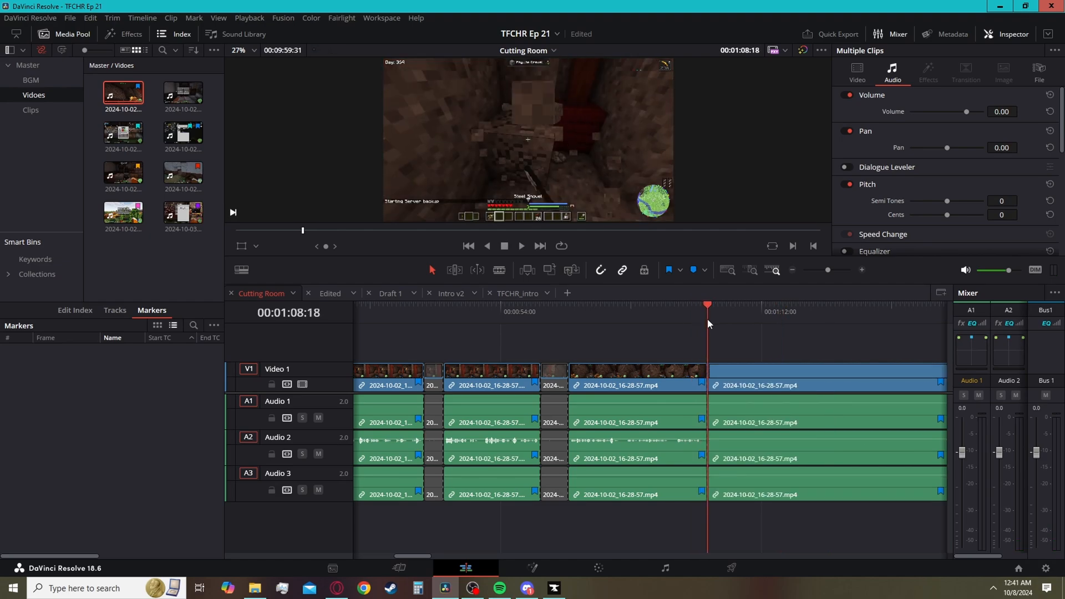
pyautogui.click(724, 317)
pyautogui.hotkey('ctrl', 'b')
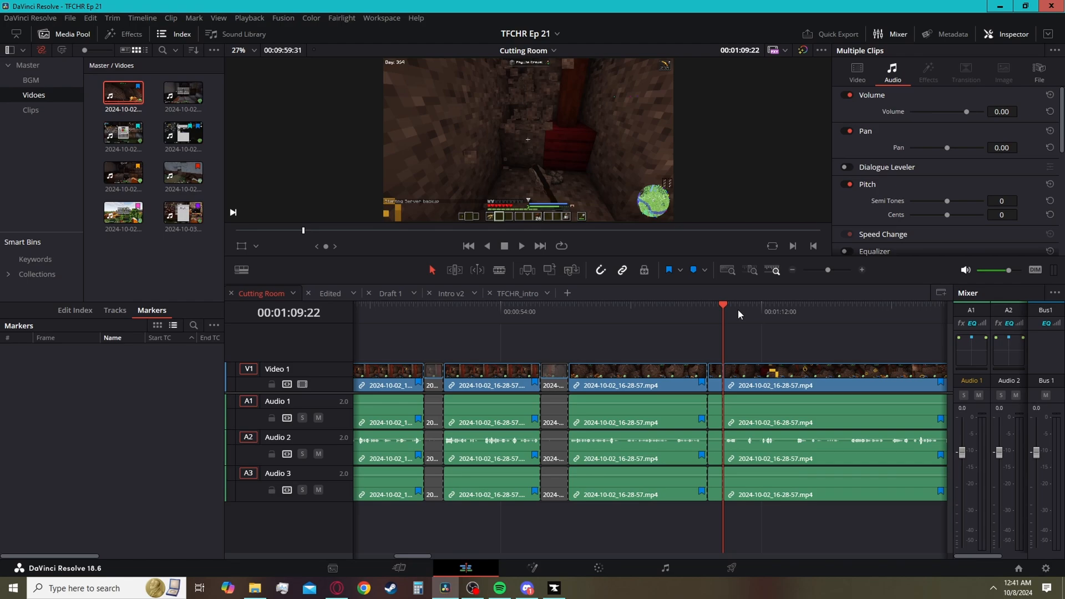
# - Turn off auto track selection for Video 1, Audio 1 and Audio 3, and split only Audio 2 at about 00:01:13 and at 00:01:14:14
pyautogui.moveTo(419, 556); pyautogui.dragTo(435, 556)
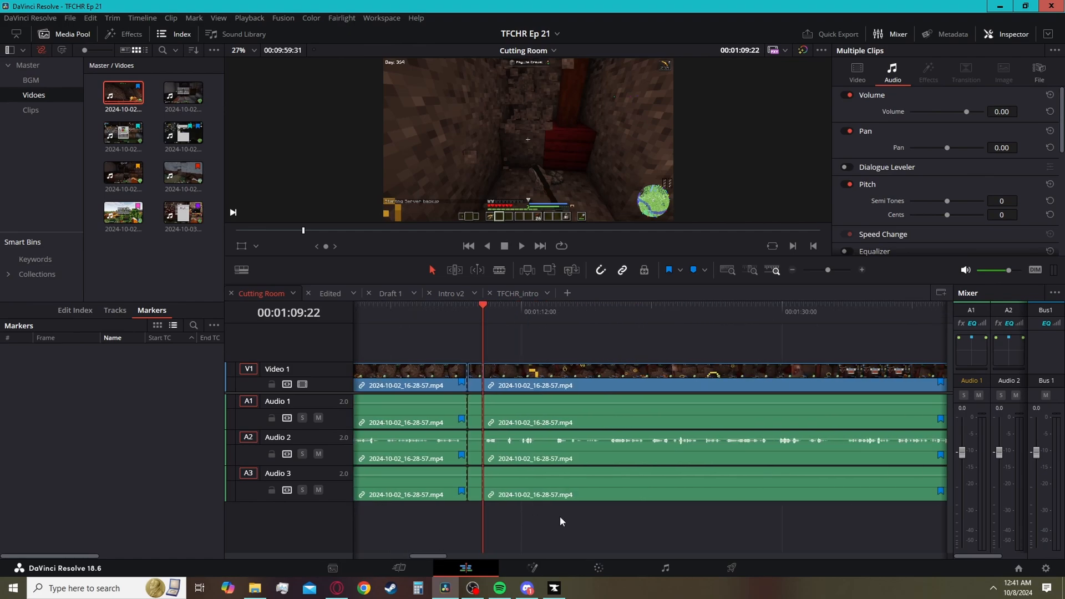
pyautogui.click(287, 384)
pyautogui.click(287, 417)
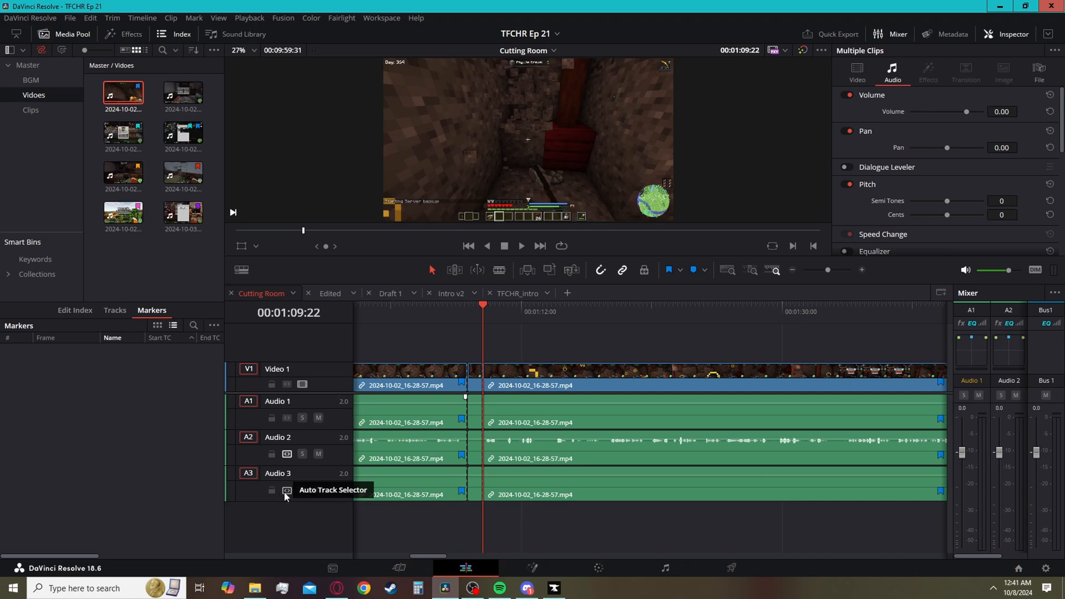
pyautogui.click(286, 491)
pyautogui.moveTo(519, 316); pyautogui.dragTo(554, 325)
pyautogui.hotkey('ctrl', 'b')
pyautogui.hotkey('ctrl', 'b')
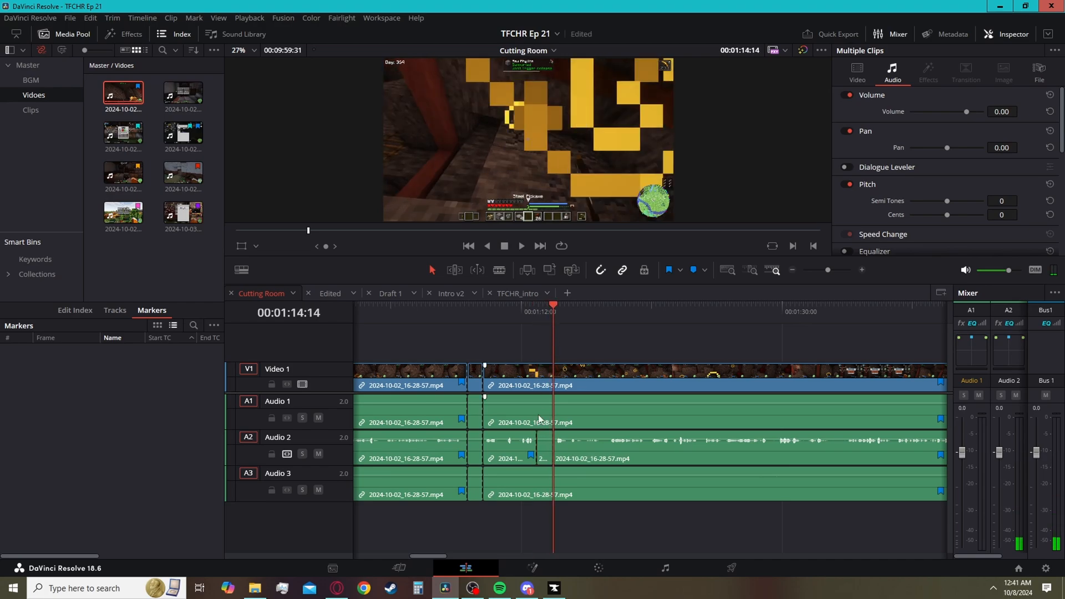
# - Unlink the clip's video and audio, and move its first Audio 2 piece over the short segment to end at 00:01:14:14
pyautogui.click(544, 452)
pyautogui.click(539, 354)
pyautogui.click(288, 455)
pyautogui.click(508, 456)
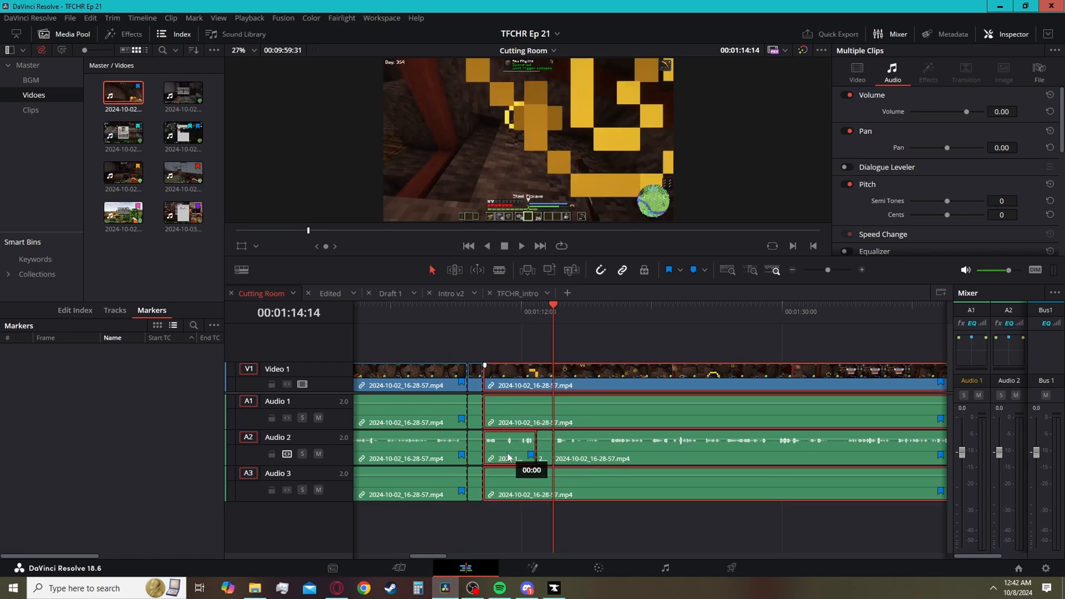
pyautogui.rightClick(519, 383)
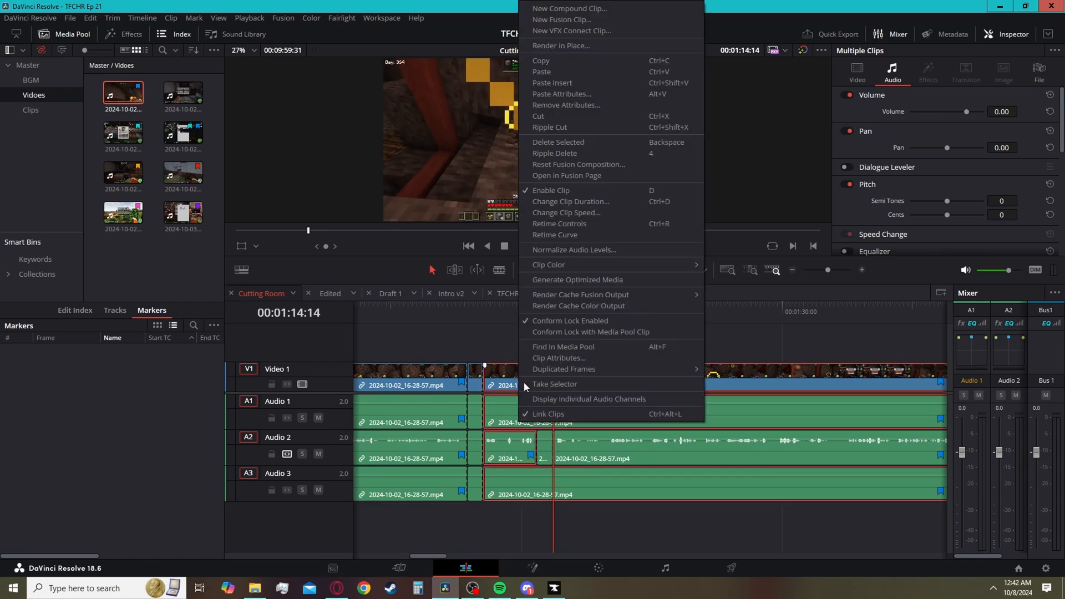
pyautogui.click(540, 415)
pyautogui.click(513, 442)
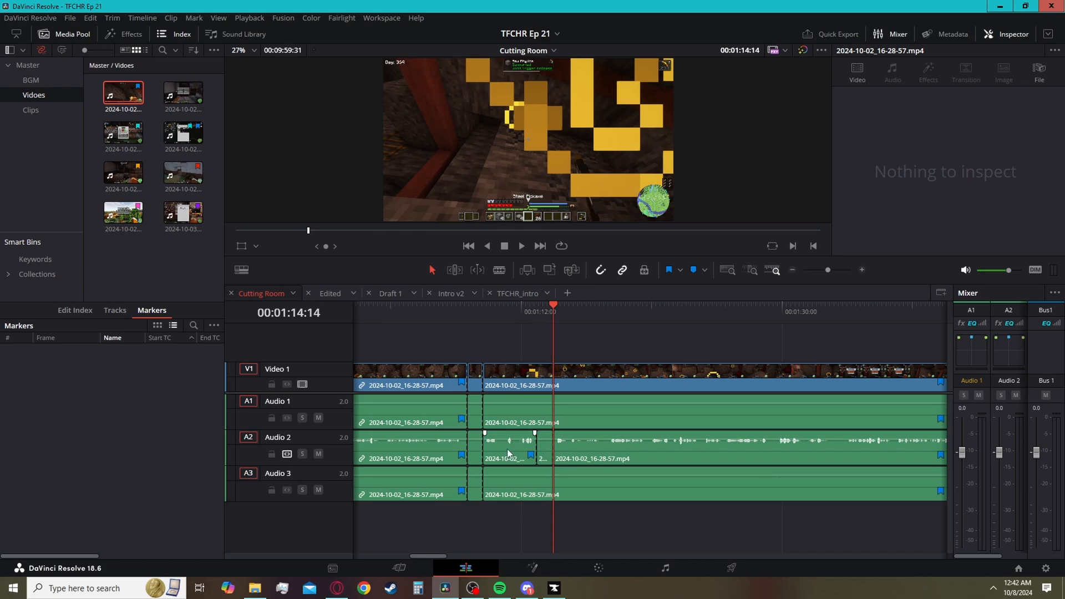
pyautogui.moveTo(507, 448); pyautogui.dragTo(523, 448)
# - Split the moved Audio 2 piece at 00:01:12:40 and 00:01:12:58, and shift its first part over the short segment between the splits
pyautogui.click(532, 308)
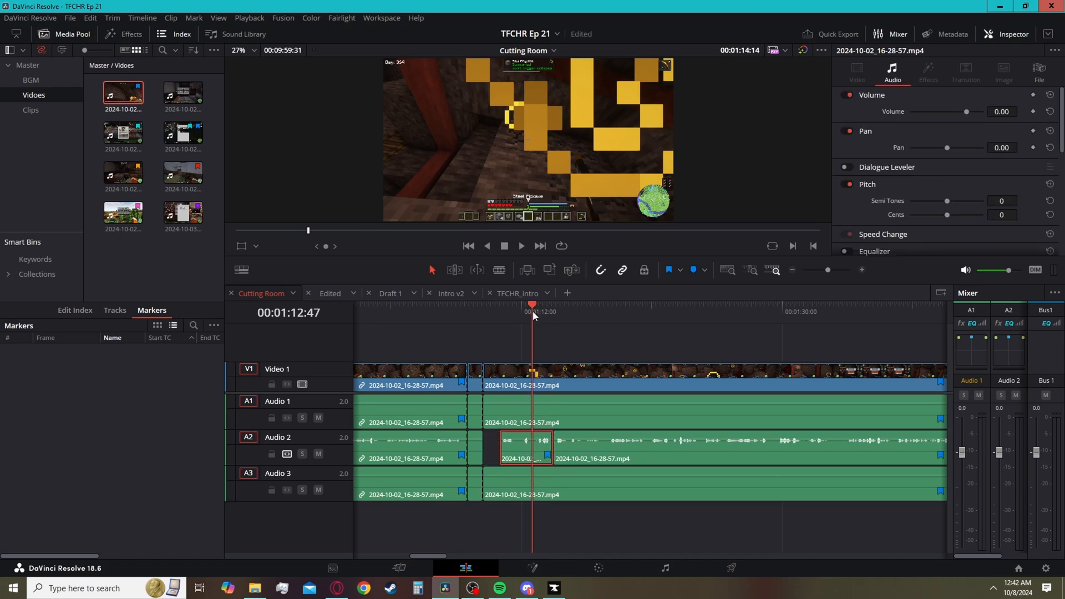
pyautogui.click(531, 313)
pyautogui.hotkey('ctrl', 'b')
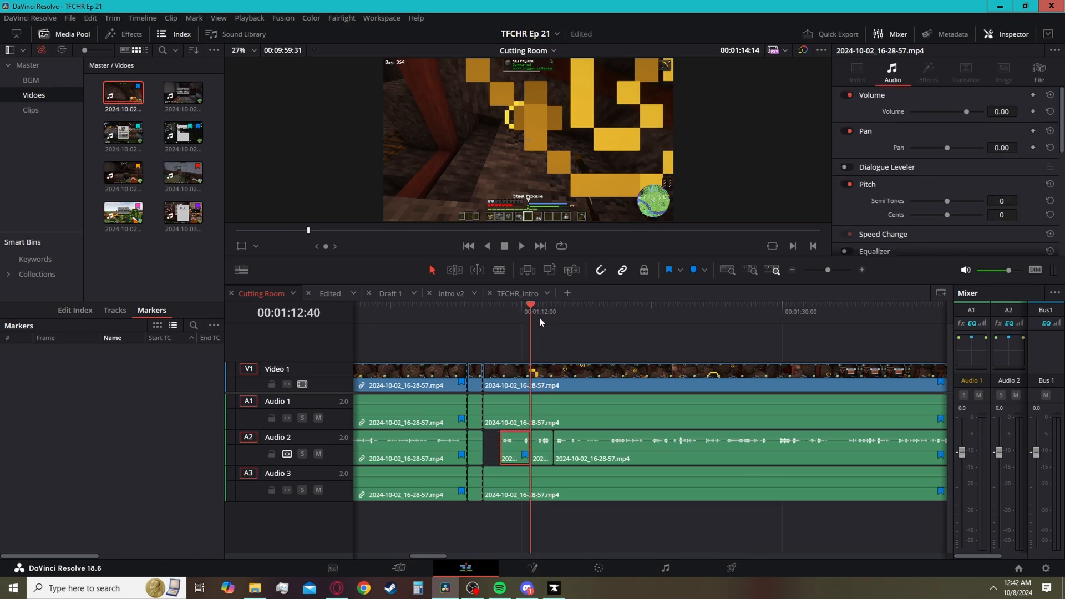
pyautogui.press('space')
pyautogui.press('space')
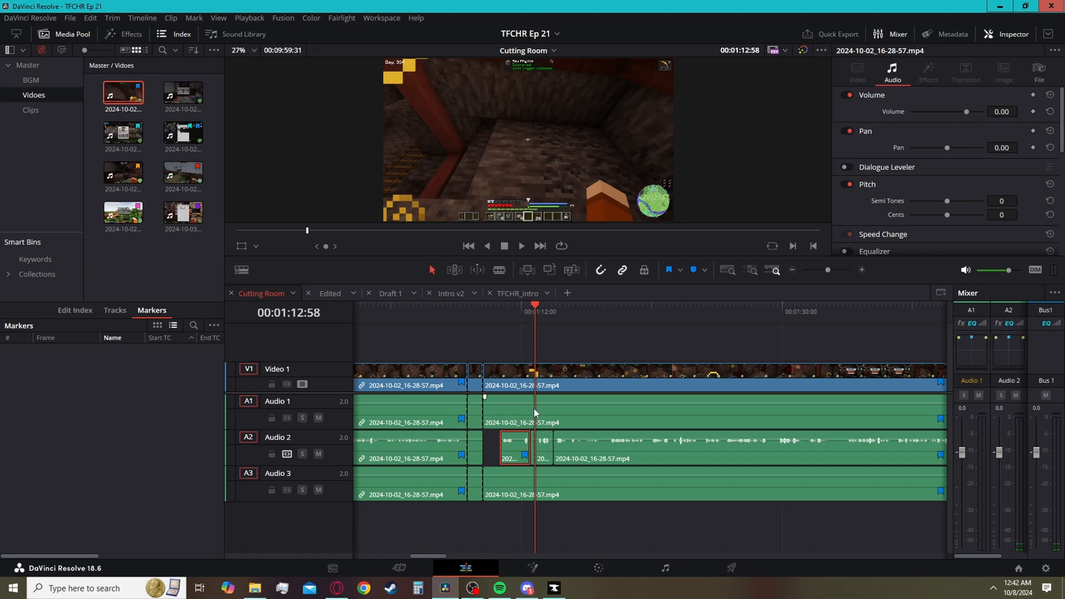
pyautogui.moveTo(507, 448); pyautogui.dragTo(518, 455)
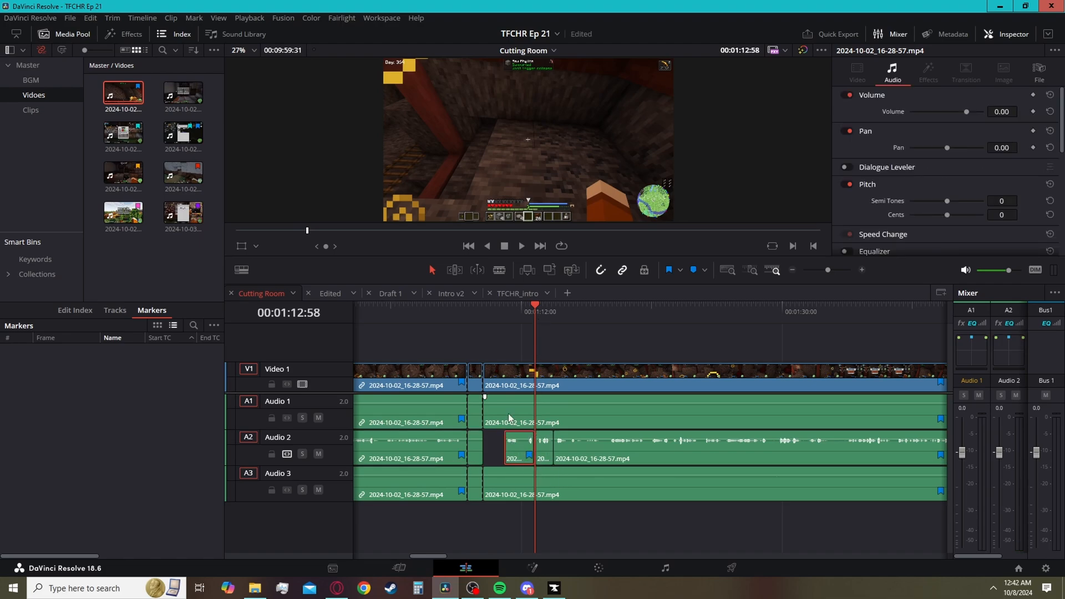
# - Play the shifted audio from about 00:01:11, split Audio 2 at 00:01:12:03, disable the piece before the split, and play on
pyautogui.click(504, 305)
pyautogui.press('space')
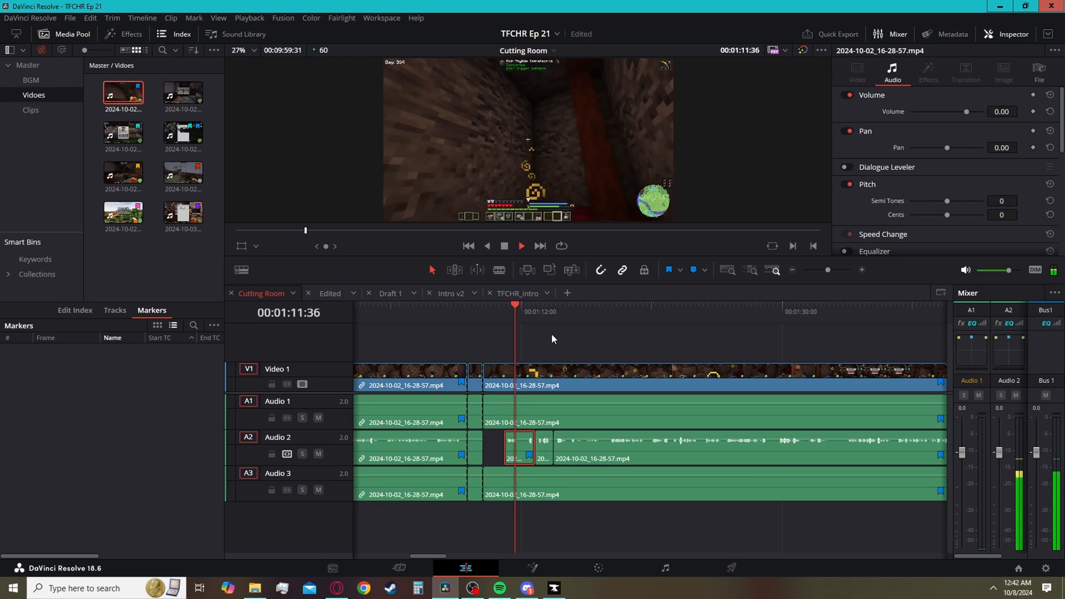
pyautogui.hotkey('ctrl', 'b')
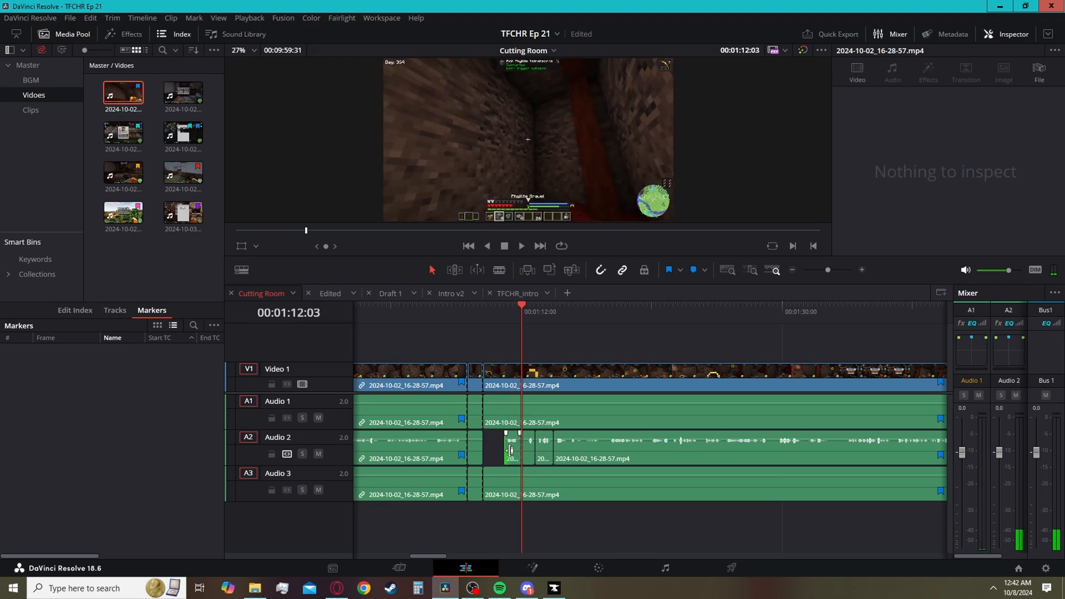
pyautogui.click(511, 452)
pyautogui.press('d')
pyautogui.click(561, 347)
pyautogui.press('space')
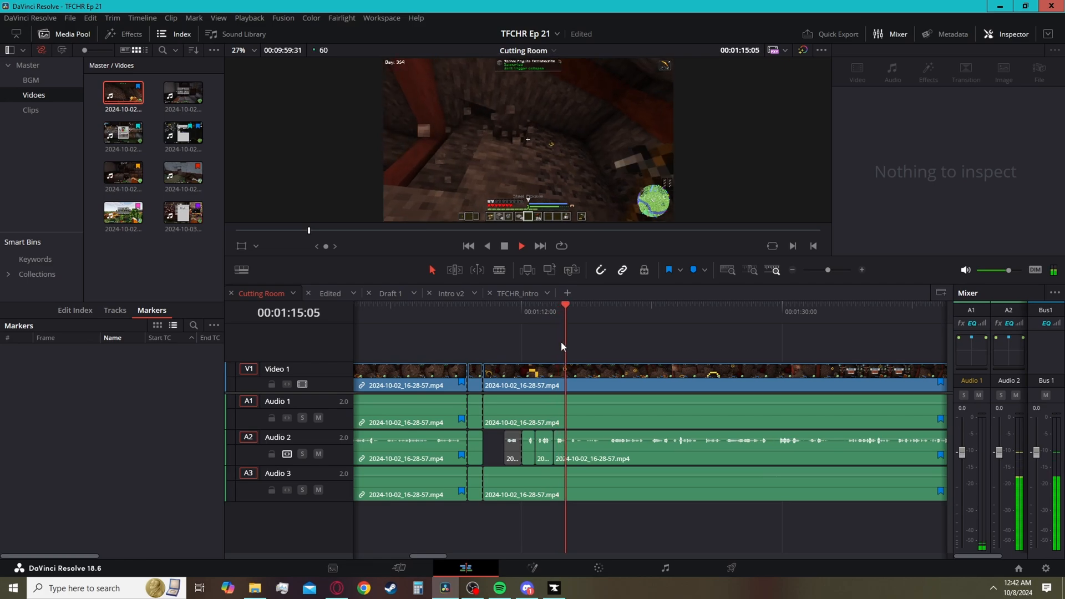
pyautogui.press('space')
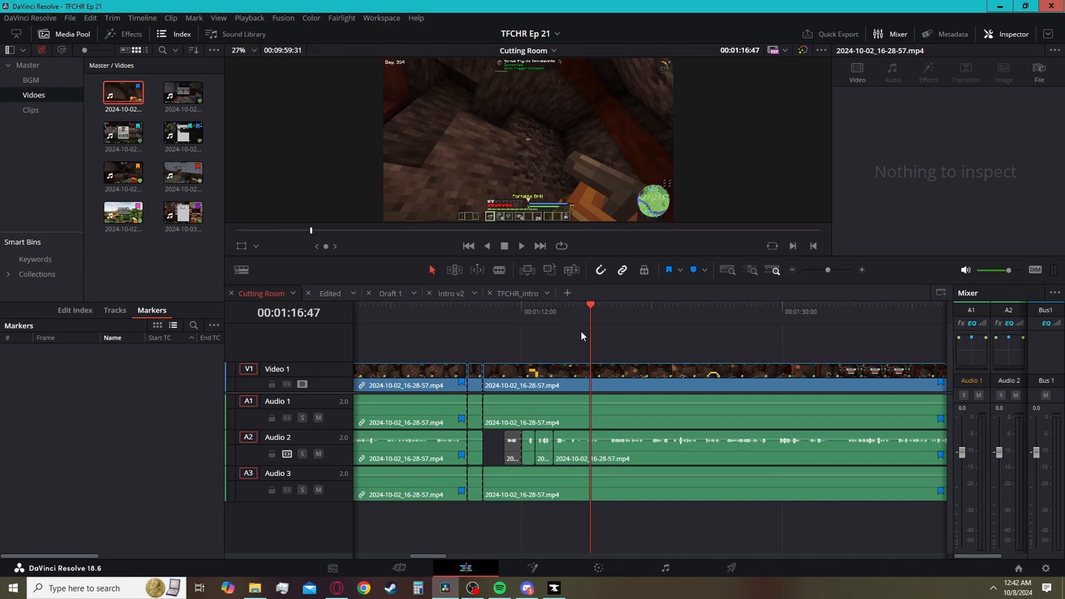
# - Split Video 1, Audio 1 and Audio 3 at 00:01:12:03, and disable the segment before it together with the short one from 00:01:08:18
pyautogui.click(525, 312)
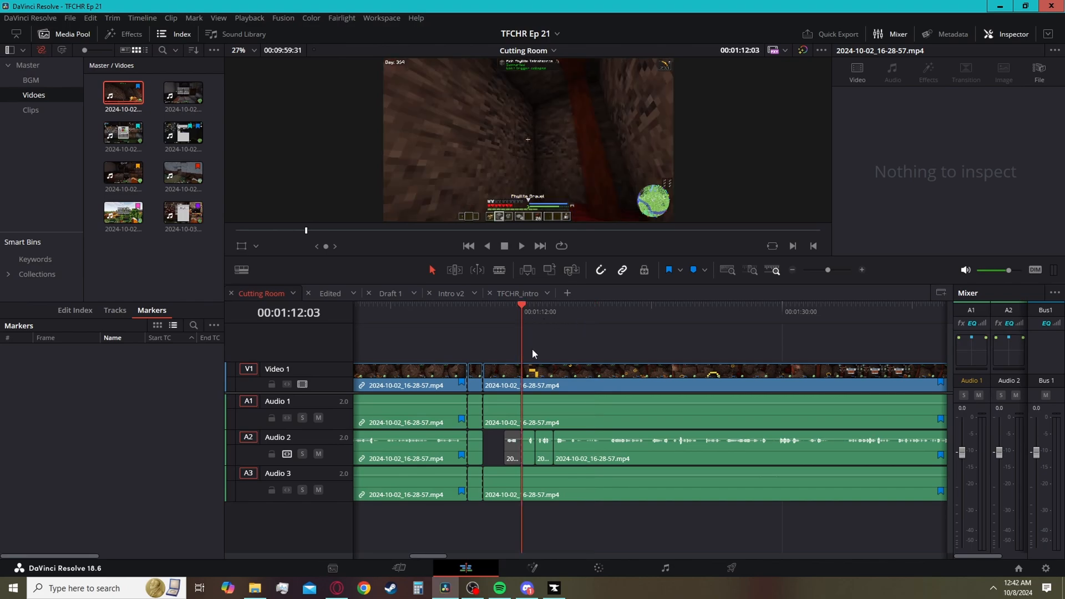
pyautogui.moveTo(545, 332); pyautogui.dragTo(574, 521)
pyautogui.hotkey('ctrl', 'b')
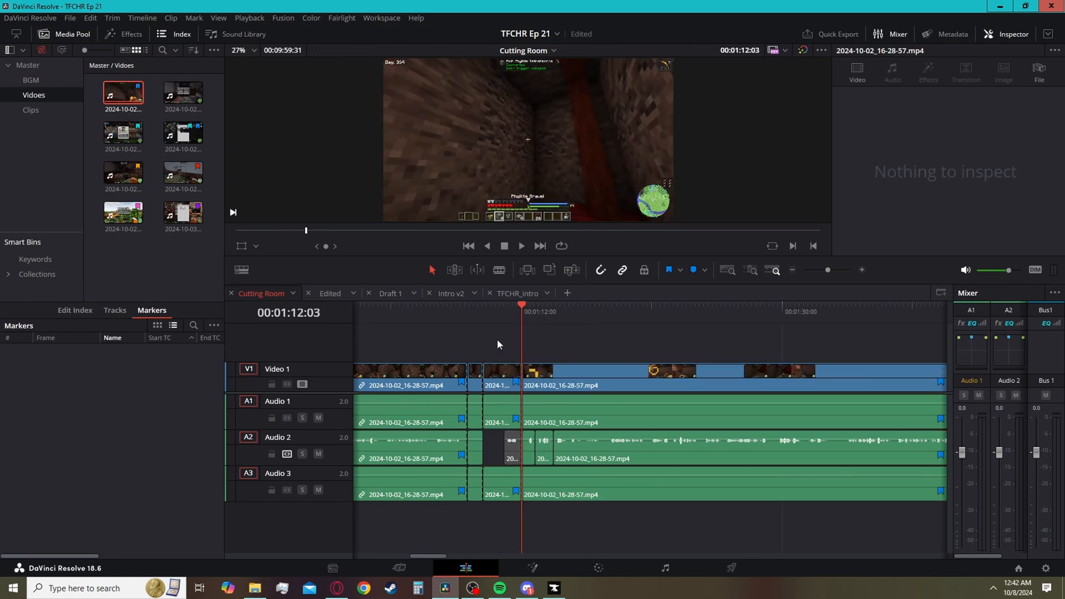
pyautogui.moveTo(497, 338); pyautogui.dragTo(502, 511)
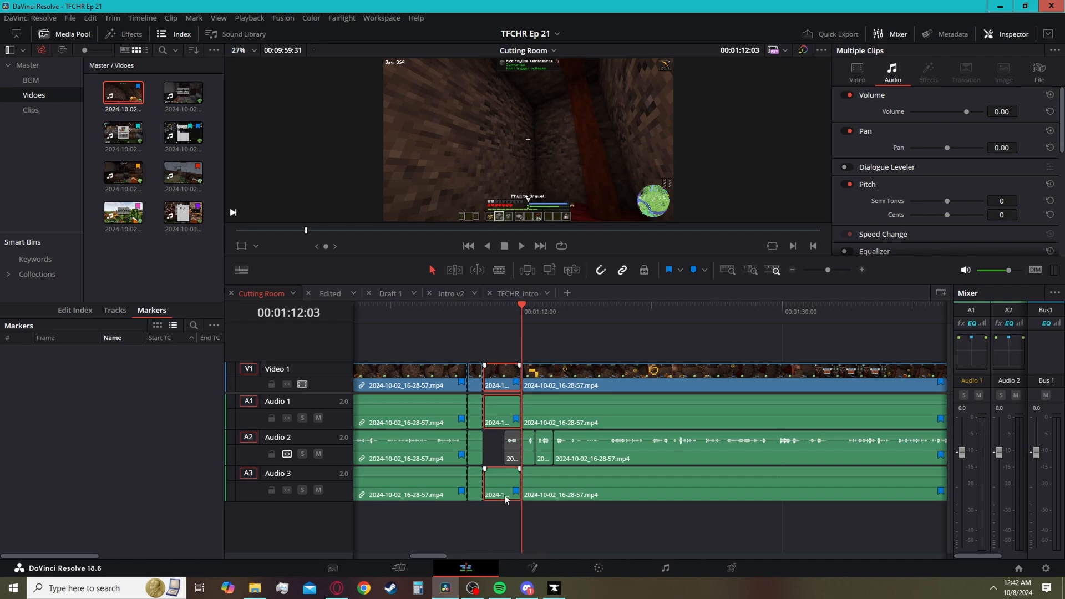
pyautogui.press('d')
pyautogui.click(480, 373)
pyautogui.press('d')
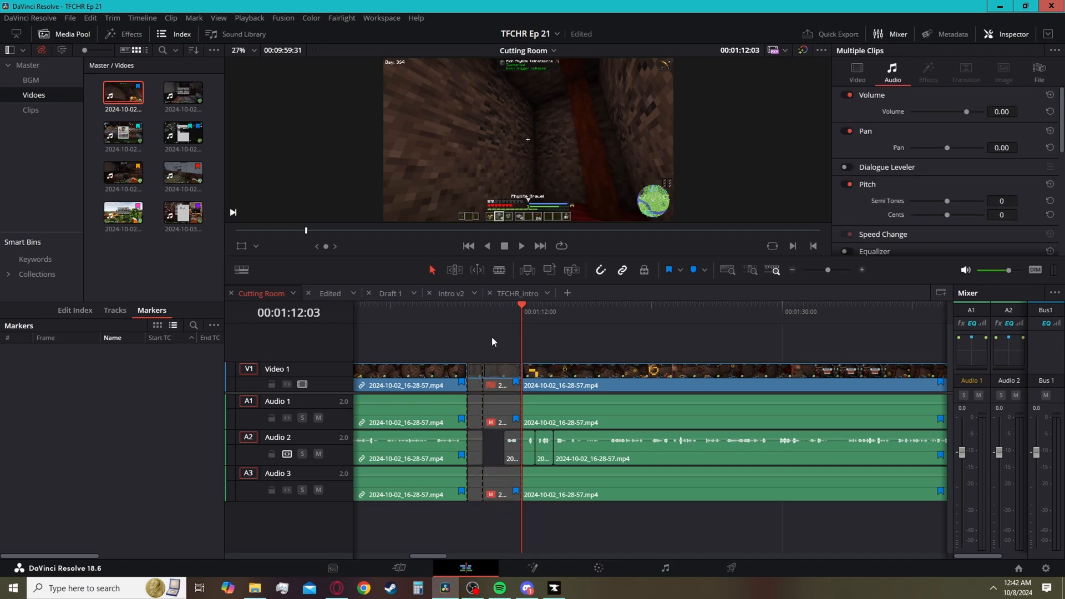
pyautogui.click(492, 338)
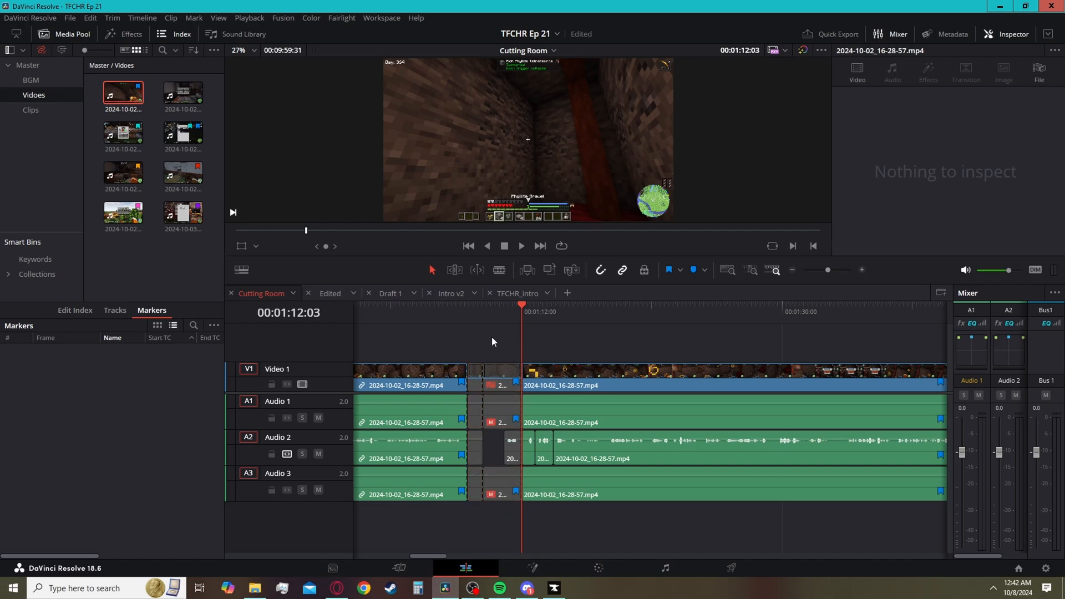
# - Play the footage before and after the disabled passage between 00:01:08:18 and 00:01:12:03, and compare both edges of the cut
pyautogui.click(432, 308)
pyautogui.press('space')
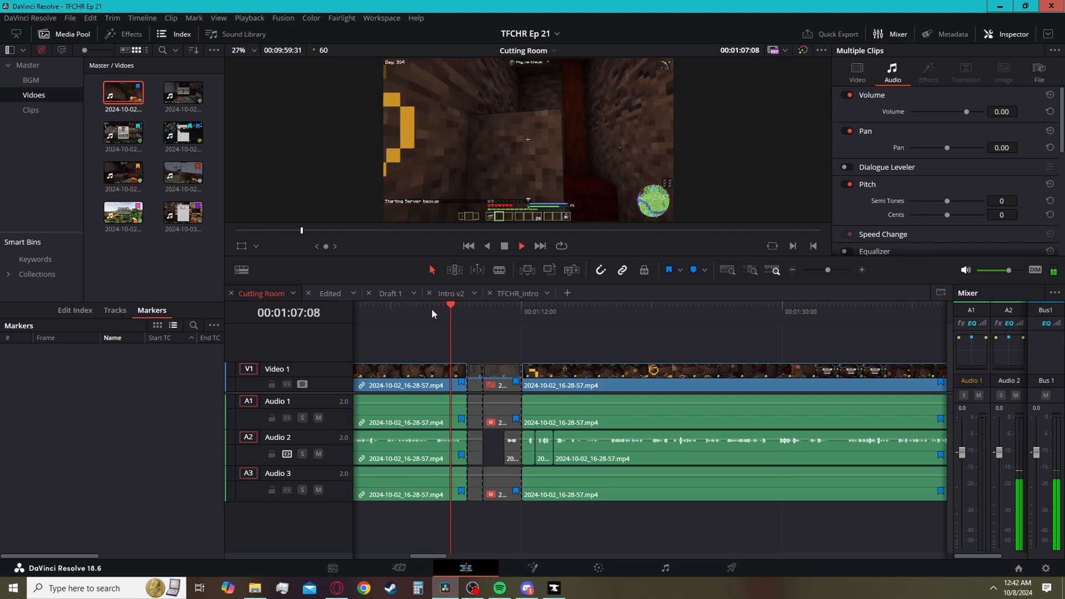
pyautogui.click(521, 312)
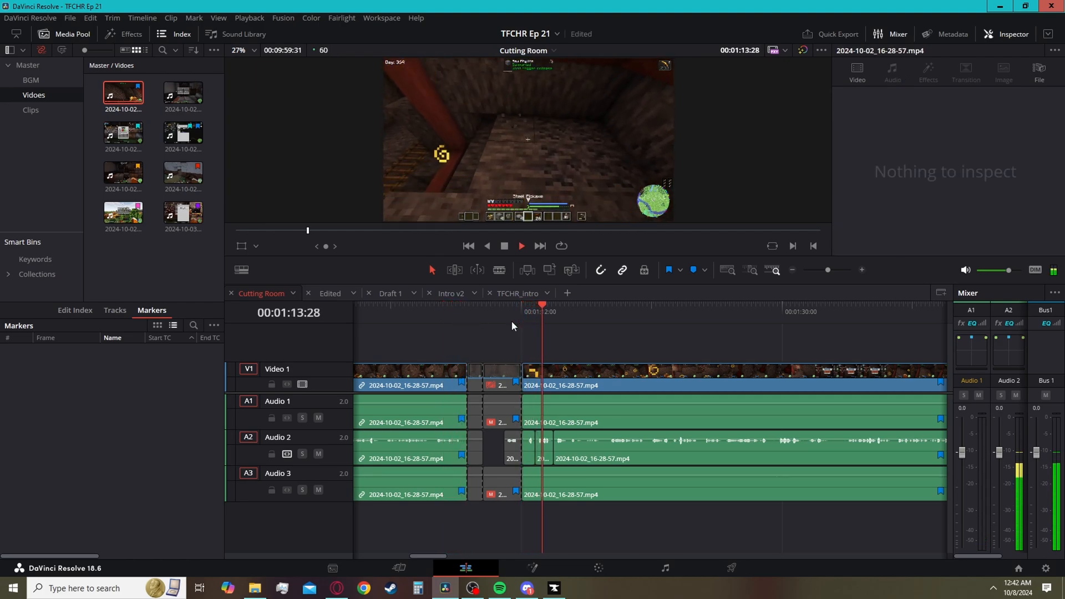
pyautogui.press('space')
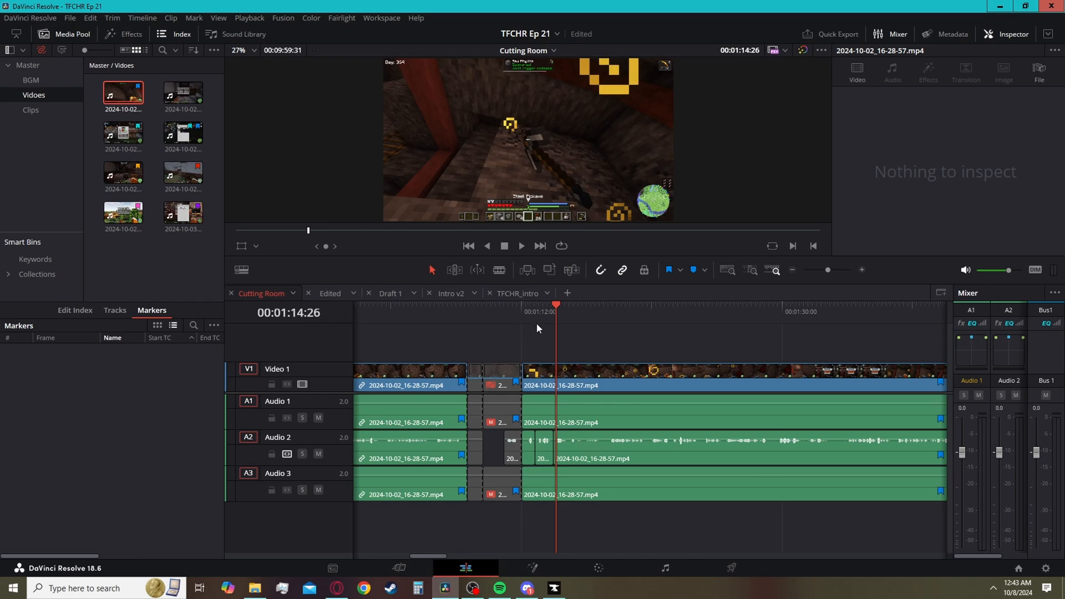
pyautogui.click(467, 314)
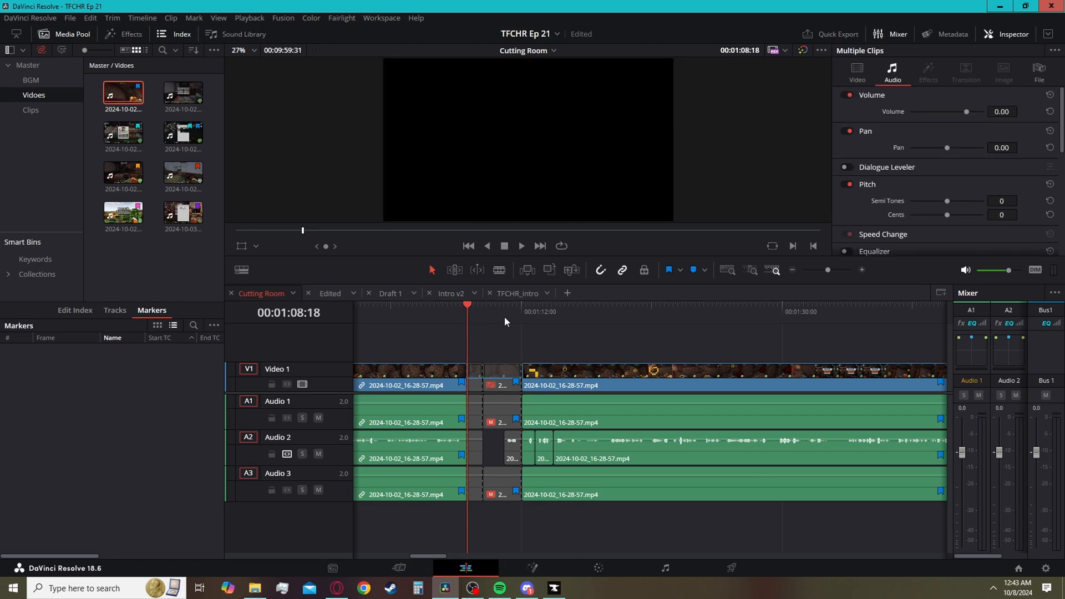
pyautogui.click(525, 307)
pyautogui.click(468, 308)
pyautogui.click(523, 314)
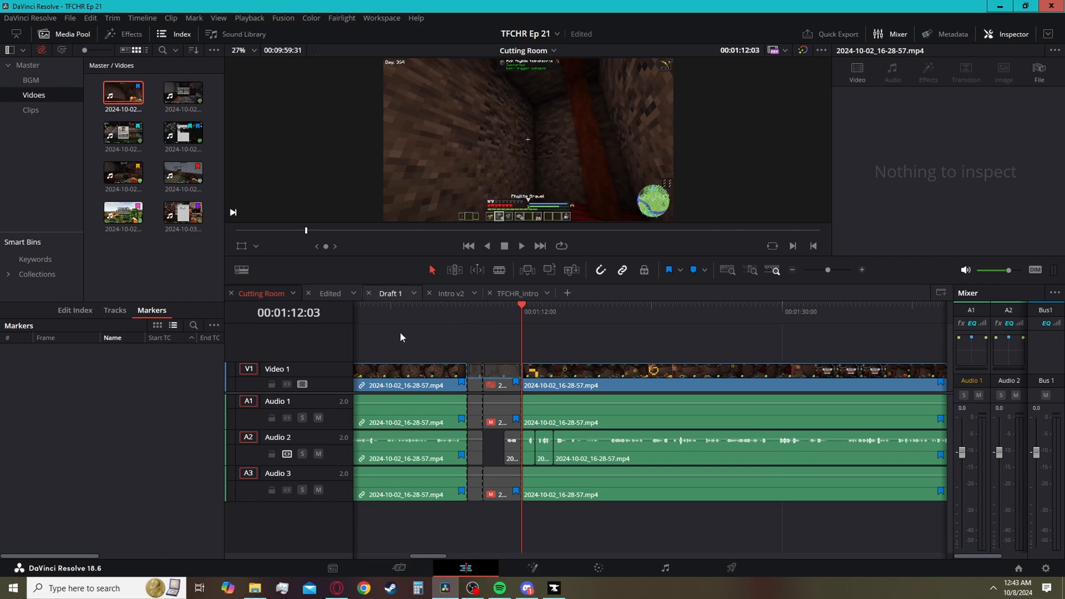
# - Switch to the Draft 1 timeline, play from 00:10:04:51, and disable the A Cruel Angels Thesis music clip on BGM 1
pyautogui.click(392, 294)
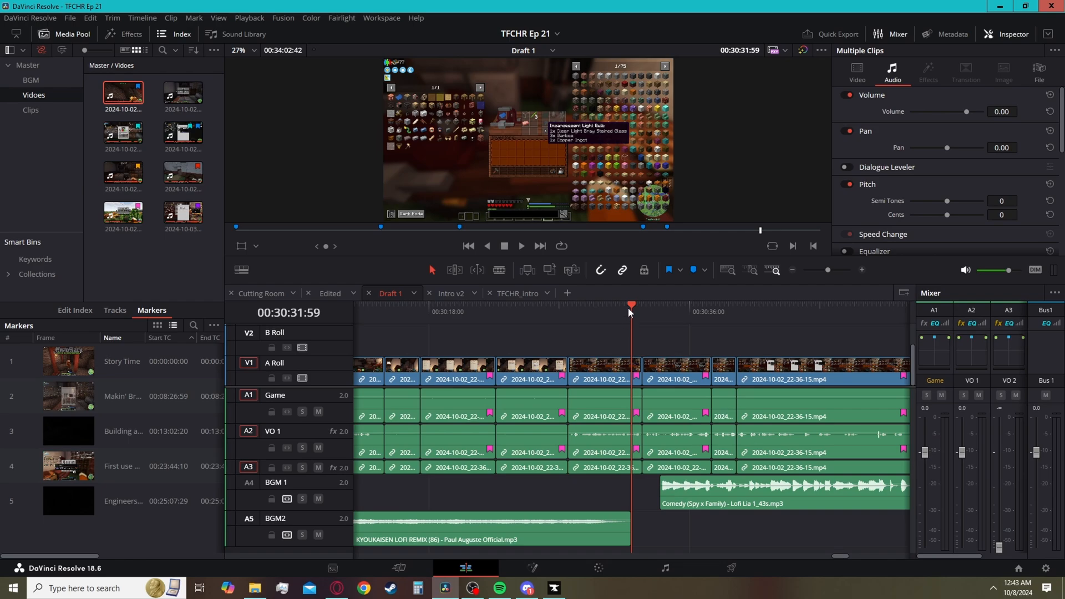
pyautogui.press('Home')
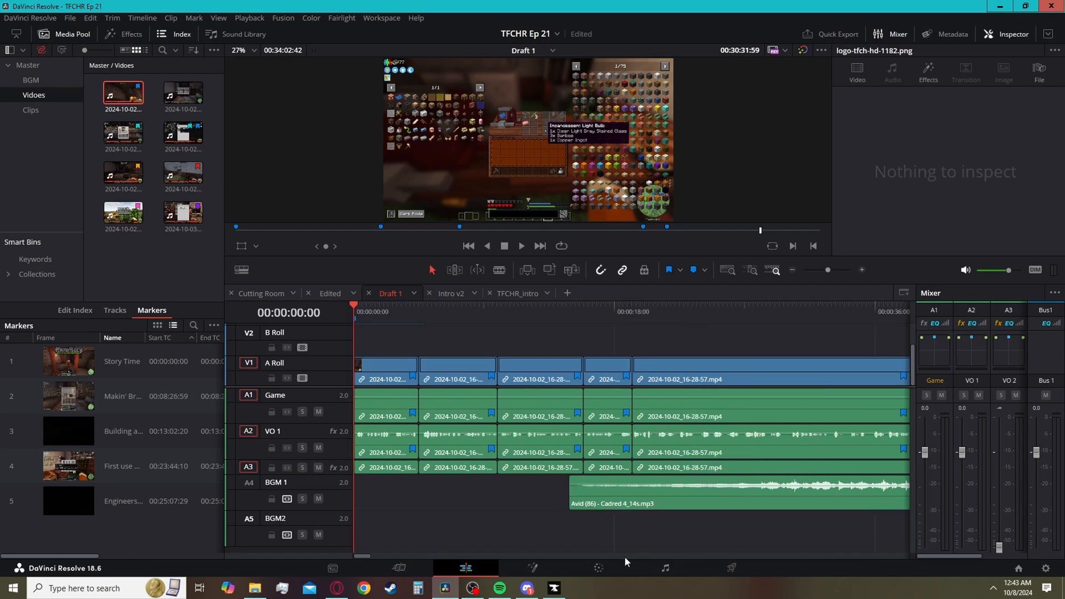
pyautogui.moveTo(362, 555); pyautogui.dragTo(519, 556)
pyautogui.click(524, 311)
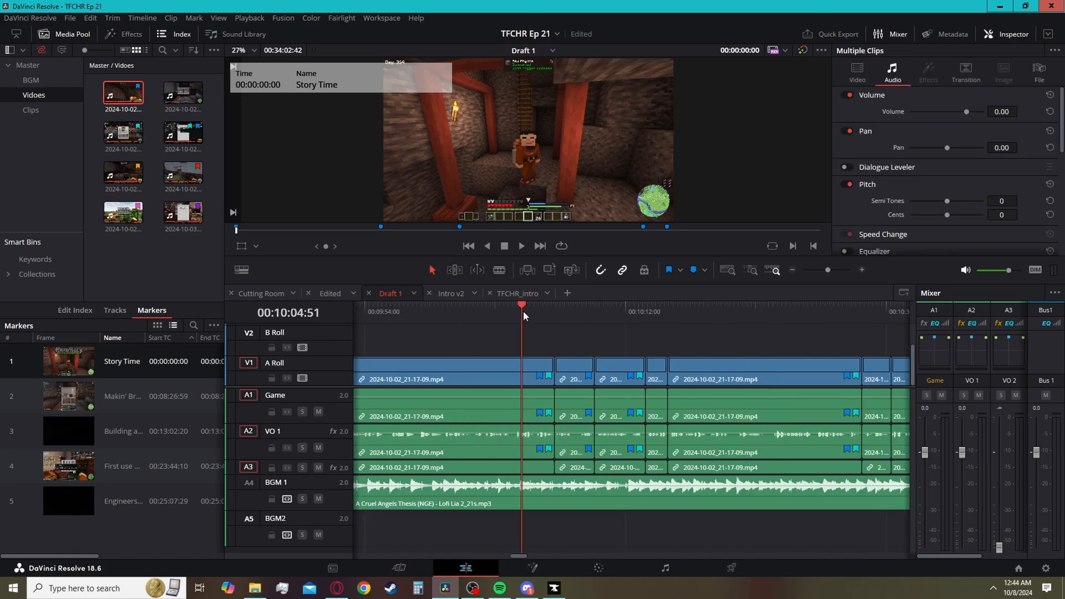
pyautogui.press('space')
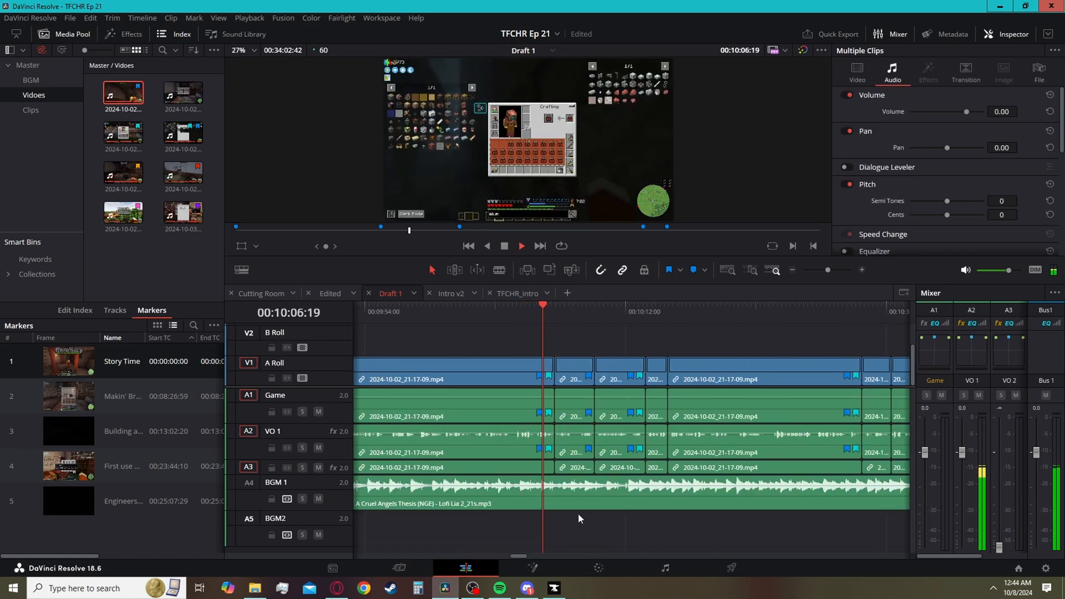
pyautogui.click(605, 498)
pyautogui.click(656, 540)
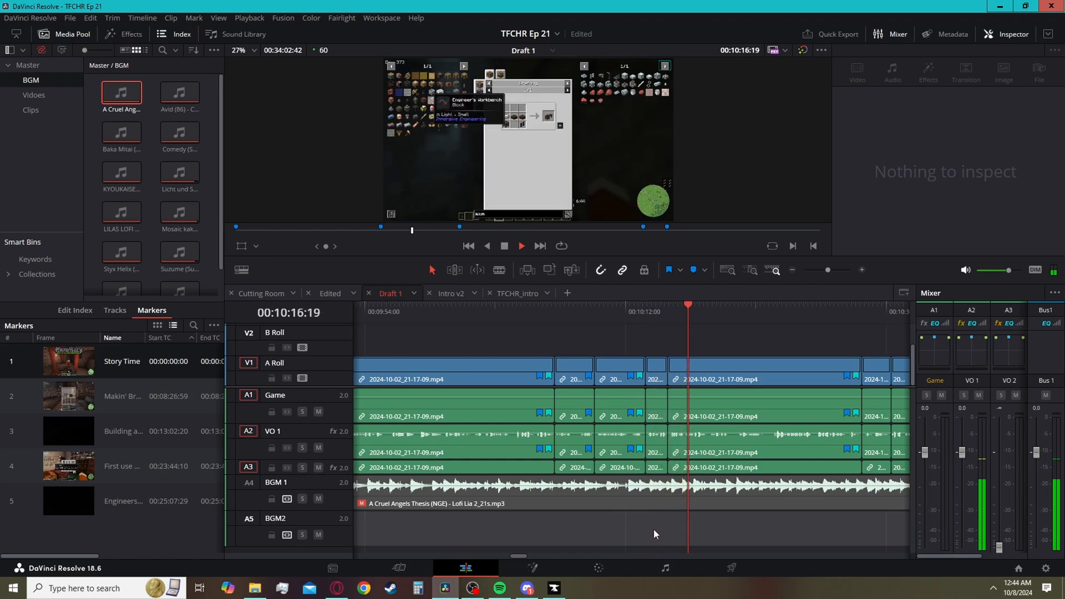
pyautogui.press('space')
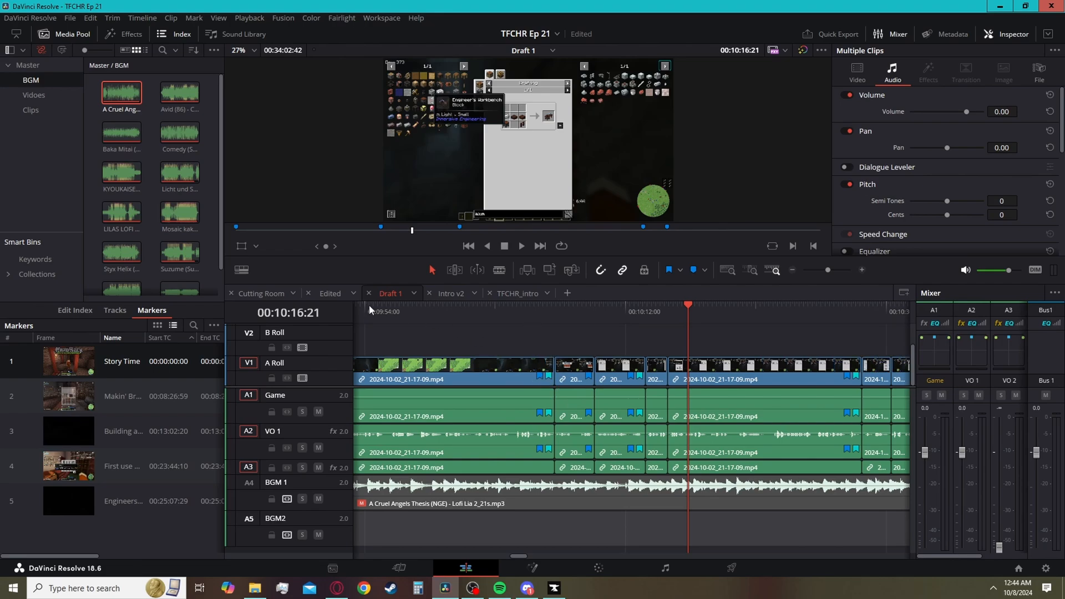
# - Switch to the Edited timeline, find the same crafting passage, and split its clip across all tracks at 00:12:41:44
pyautogui.click(332, 297)
pyautogui.click(638, 307)
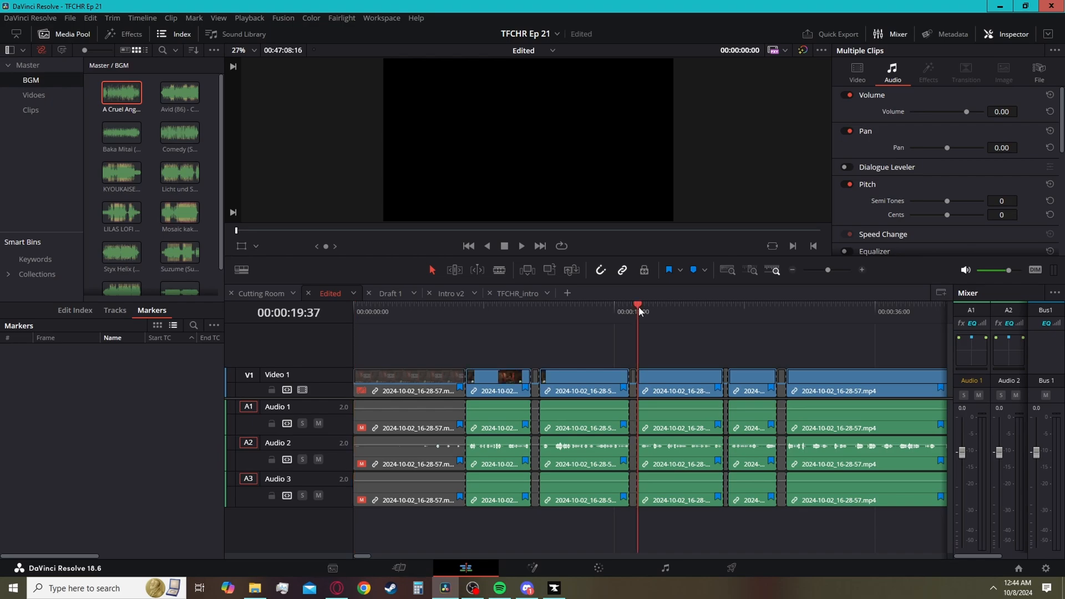
pyautogui.press('Down')
pyautogui.press('Down')
pyautogui.press('Down')
pyautogui.press('Down')
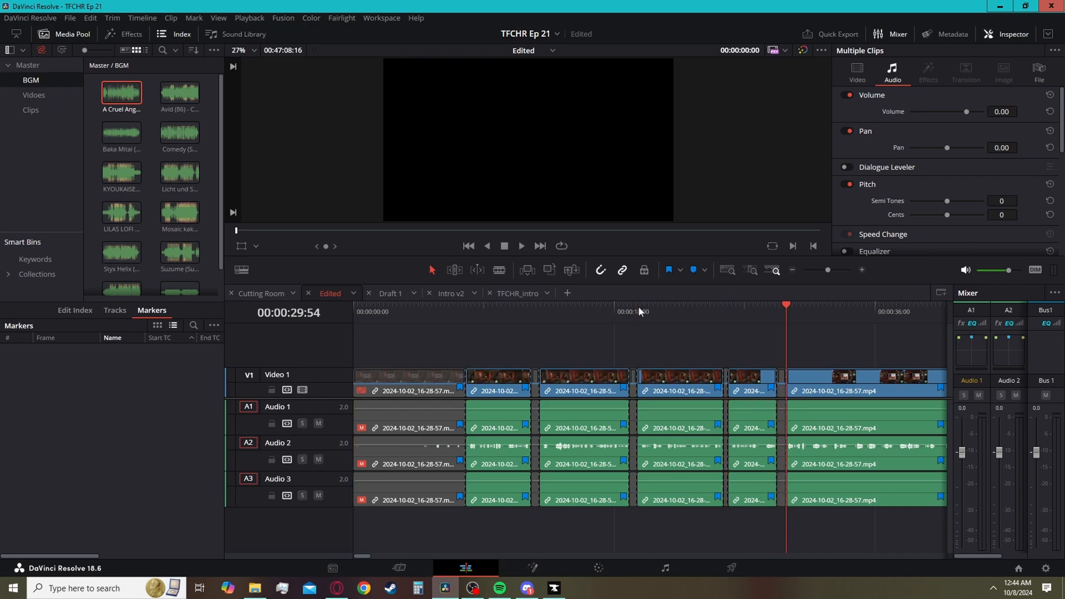
pyautogui.press('Down')
pyautogui.press('Down')
pyautogui.press('Down')
pyautogui.press('Down')
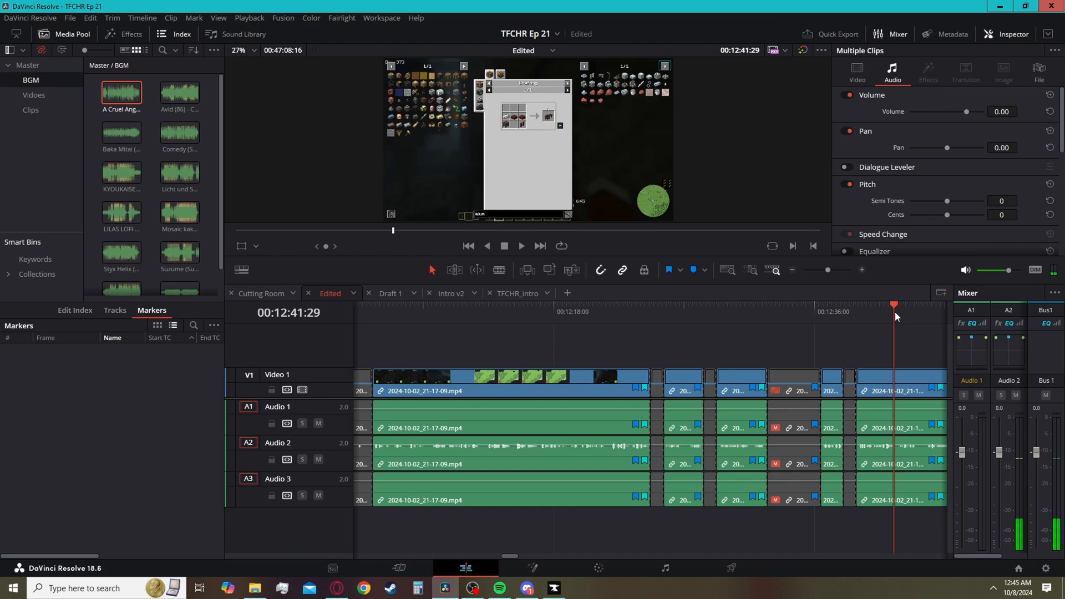
pyautogui.moveTo(894, 311); pyautogui.dragTo(898, 310)
pyautogui.hotkey('ctrl', 'b')
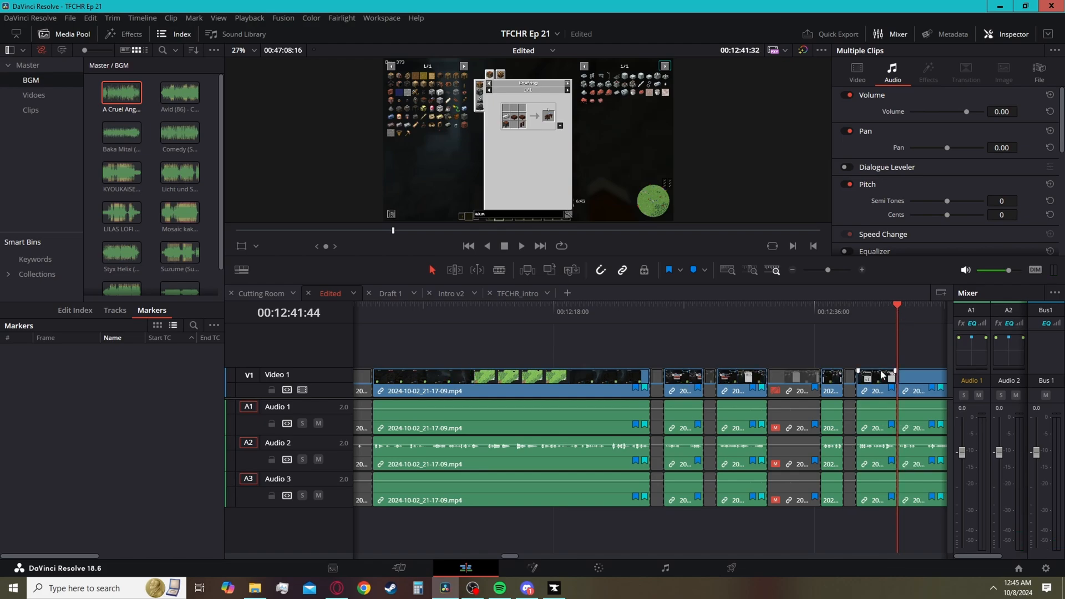
pyautogui.click(609, 303)
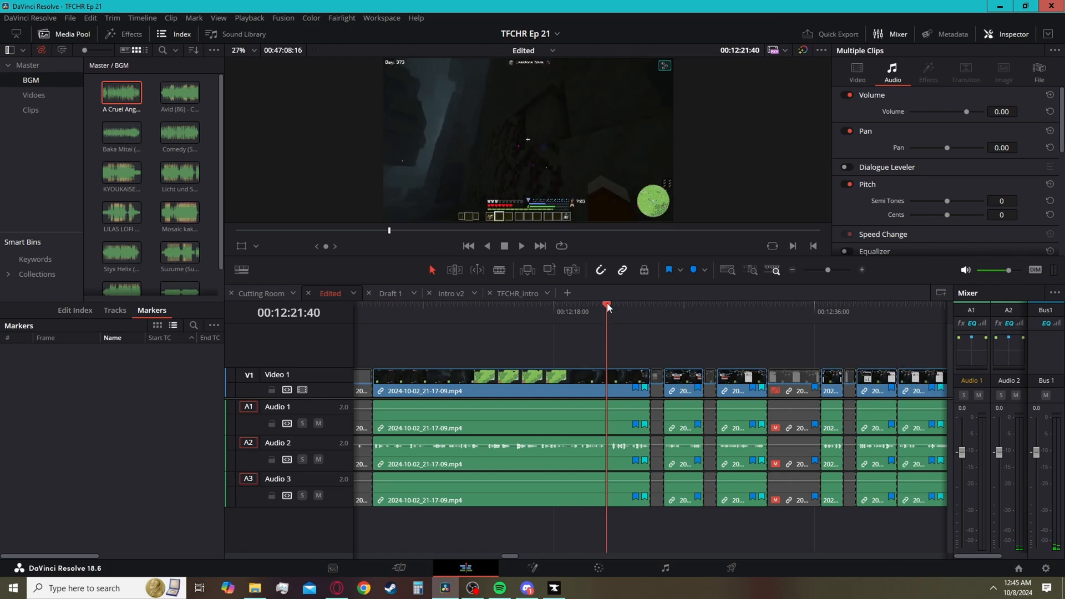
# - Split the clip across all tracks at 00:12:21:40, and check both ends of the passage up to 00:12:41:44
pyautogui.hotkey('ctrl', 'b')
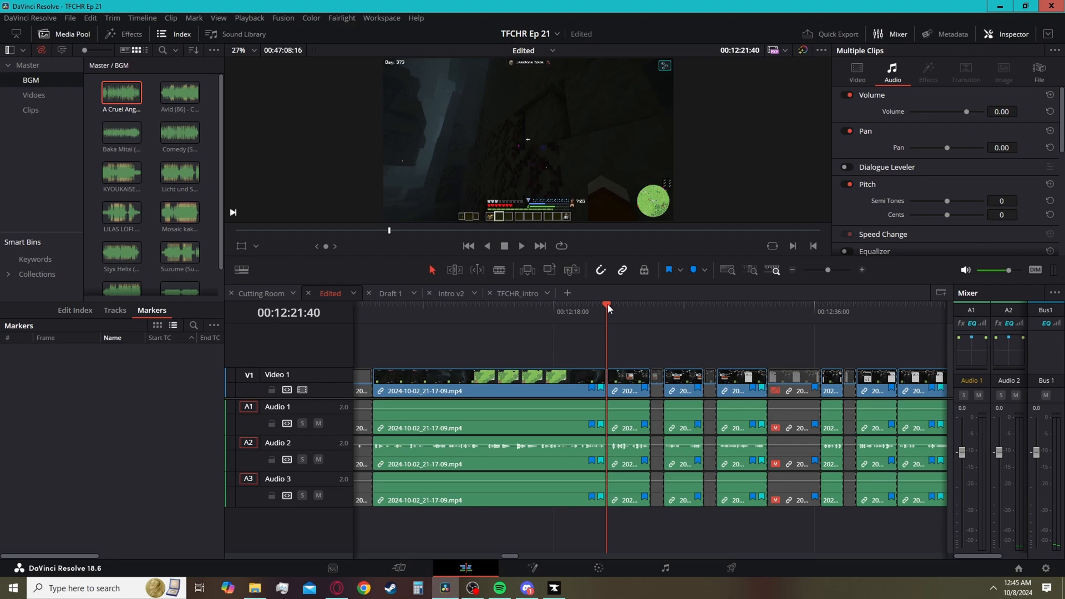
pyautogui.click(895, 305)
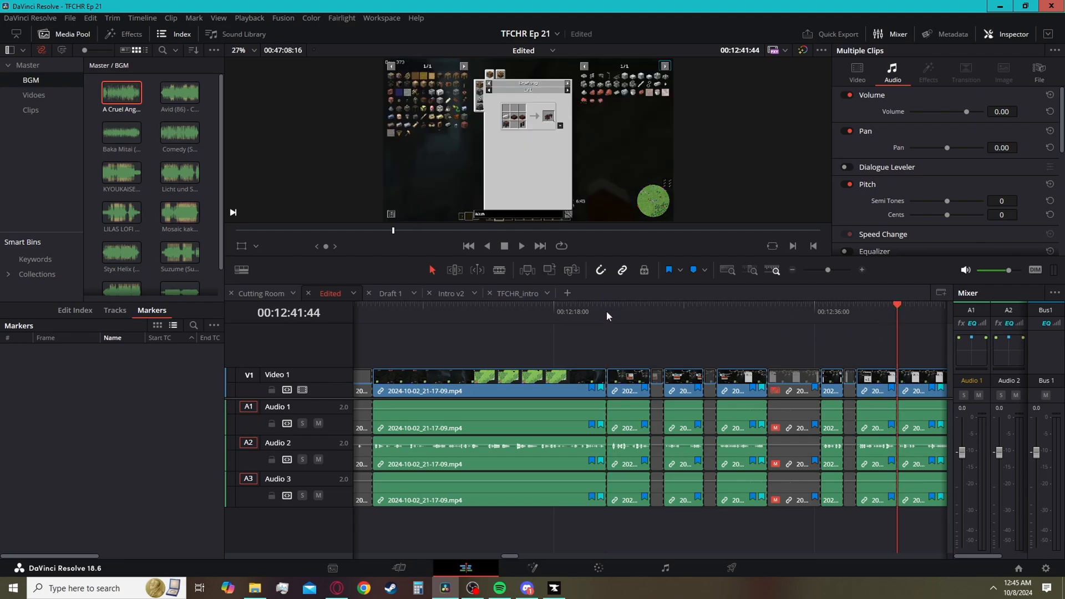
pyautogui.click(608, 311)
pyautogui.click(895, 309)
# - Switch to the Draft 1 timeline and split the footage at 00:10:04:15 and 00:10:17:43, the second cut only on A Roll, Game and the VO tracks
pyautogui.click(388, 293)
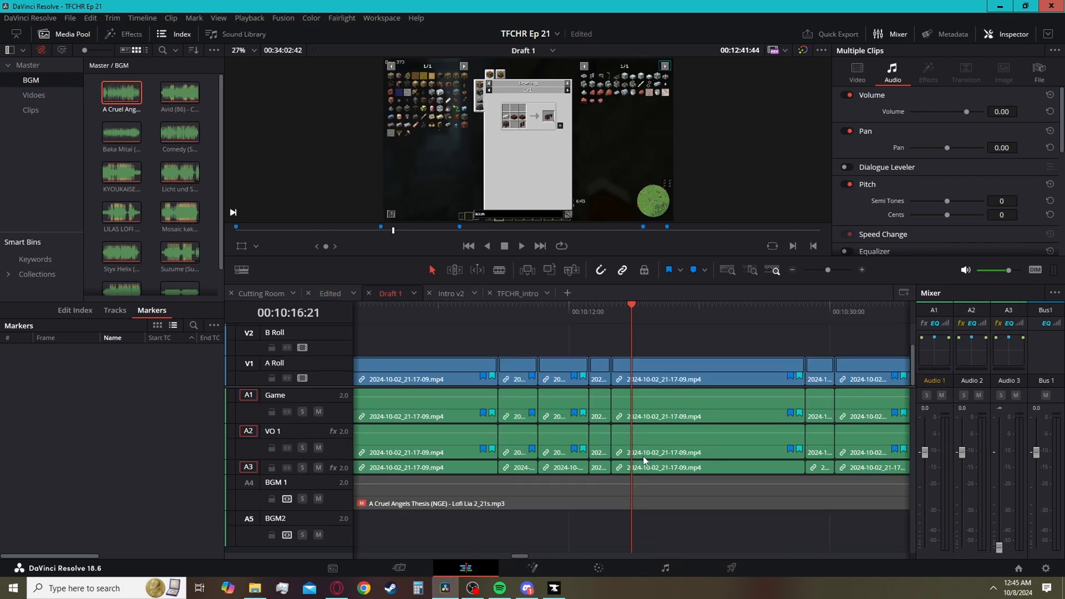
pyautogui.click(456, 311)
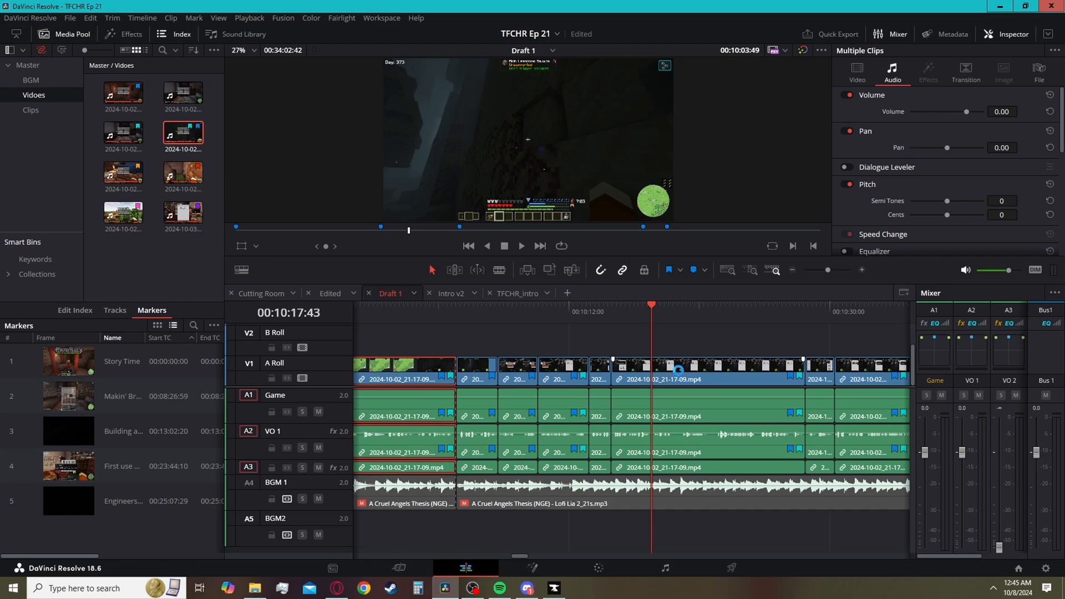
pyautogui.click(680, 375)
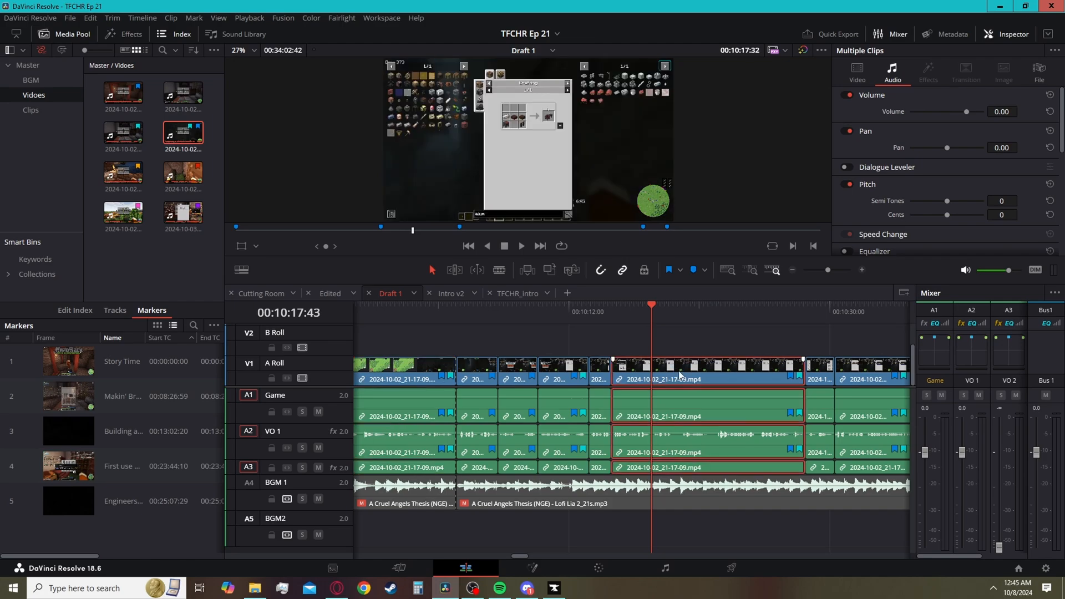
pyautogui.hotkey('ctrl', 'b')
pyautogui.press('Up')
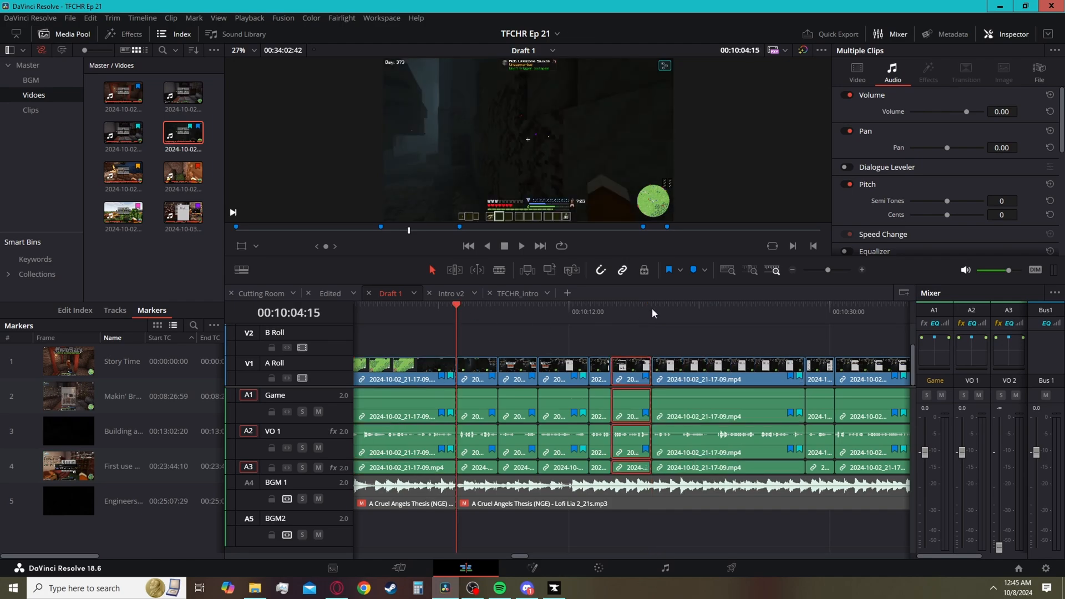
# - Compare the passage's start and end in Draft 1 with the matching split points in the Edited timeline
pyautogui.click(652, 308)
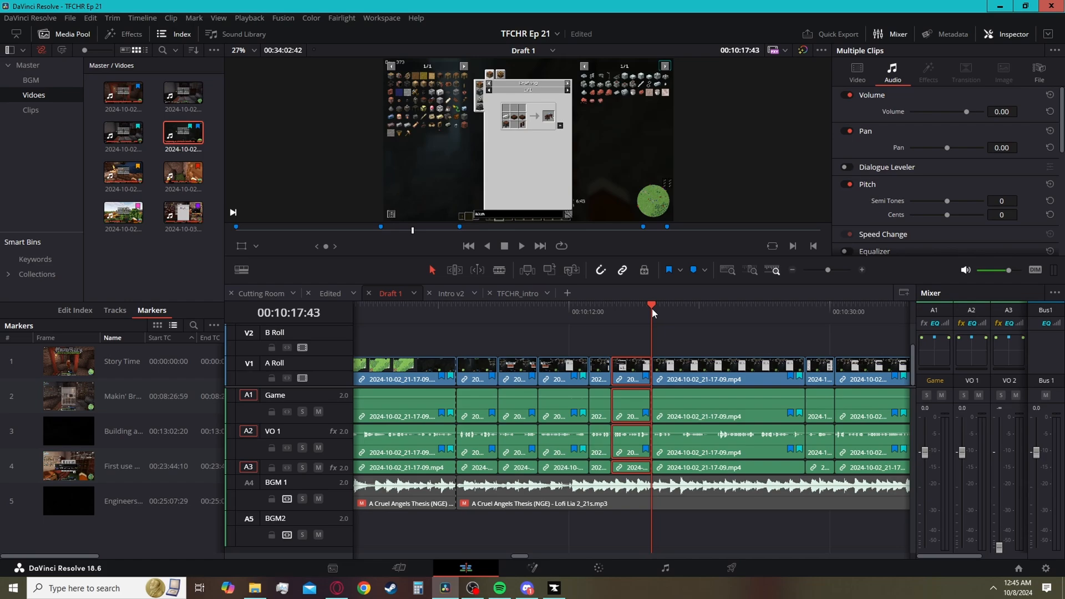
pyautogui.click(454, 315)
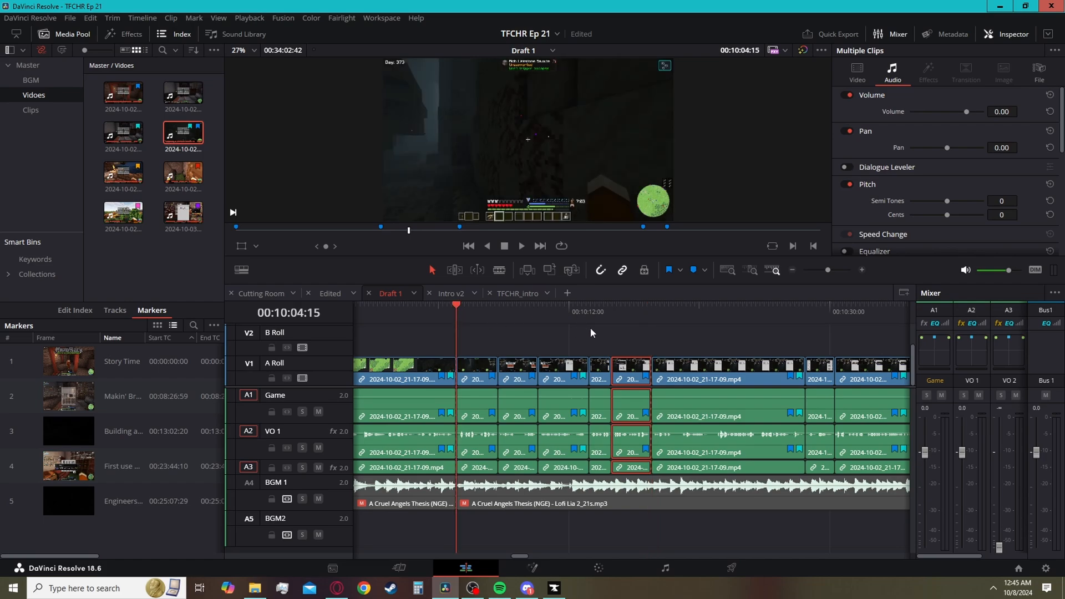
pyautogui.click(654, 315)
pyautogui.click(635, 334)
pyautogui.click(456, 312)
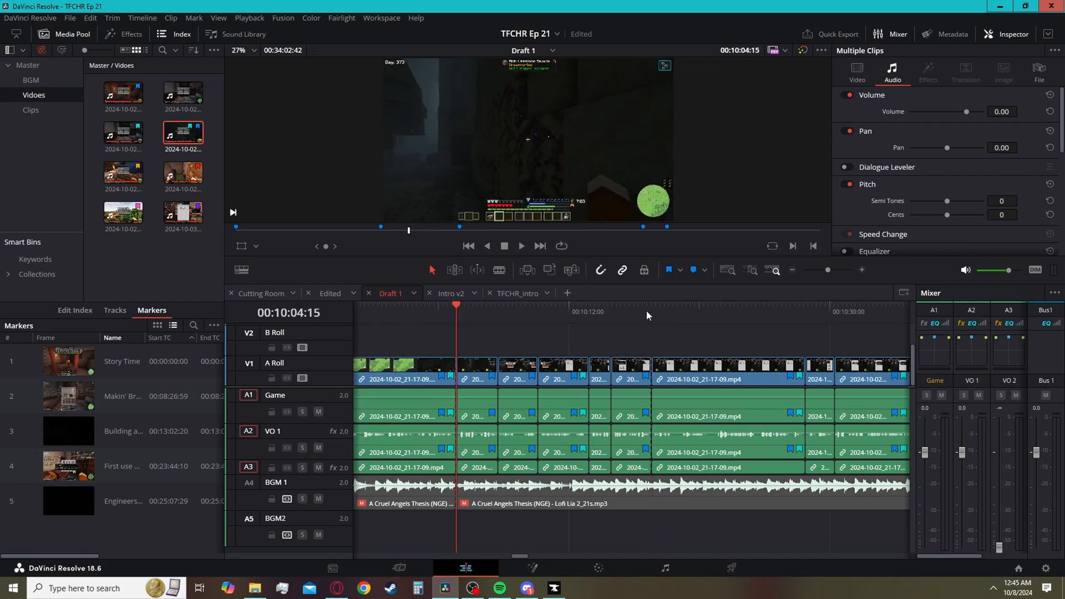
pyautogui.click(649, 310)
pyautogui.click(331, 293)
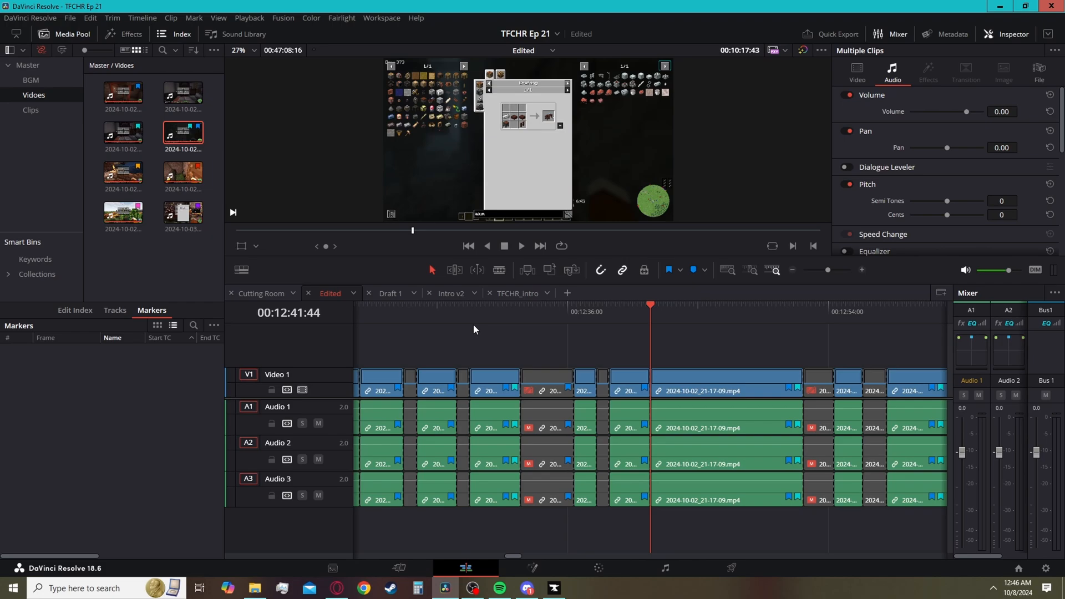
pyautogui.click(361, 312)
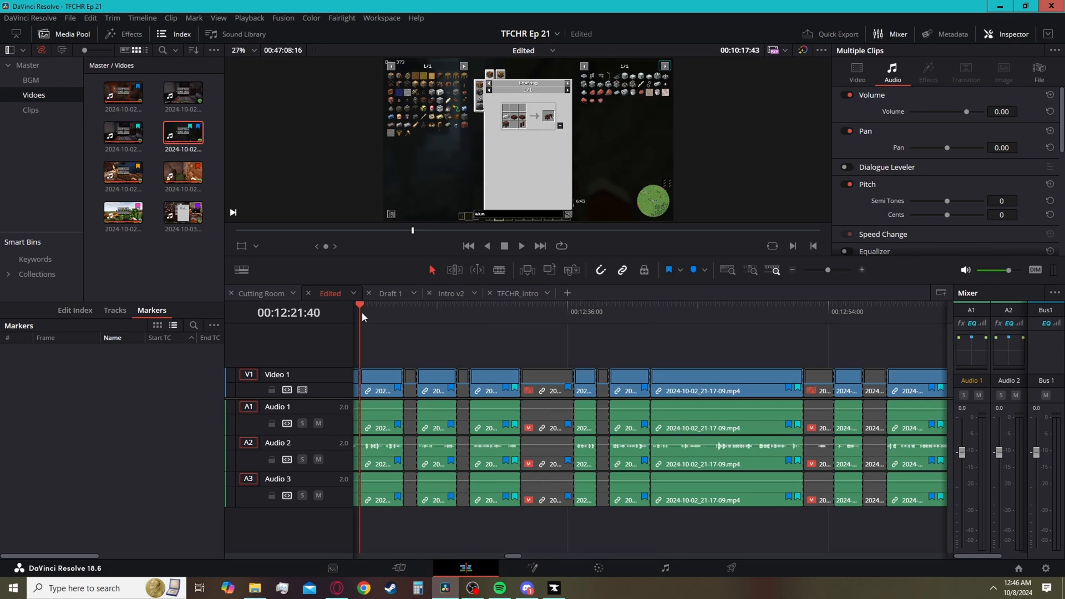
pyautogui.click(654, 310)
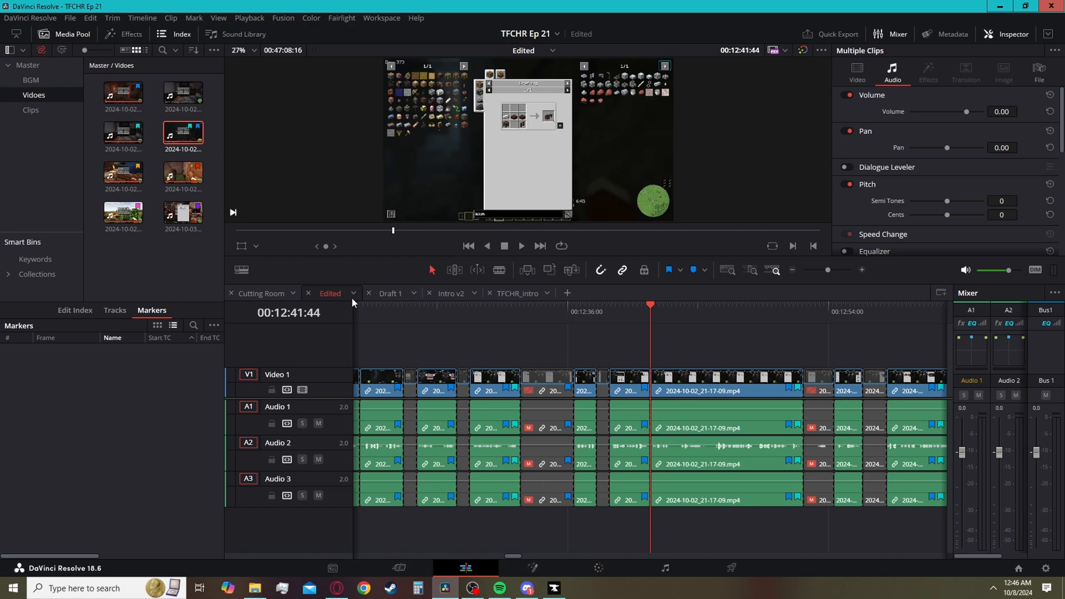
# - Return to Draft 1, select the long clip starting at 00:10:17:43, and view its source video from the Vidoes bin
pyautogui.click(390, 294)
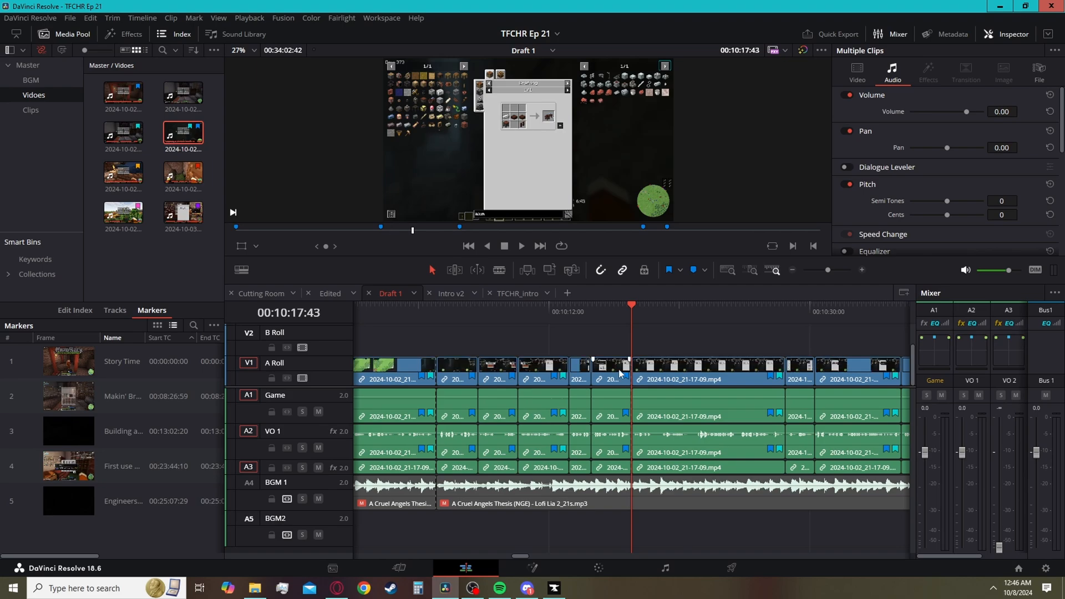
pyautogui.click(669, 376)
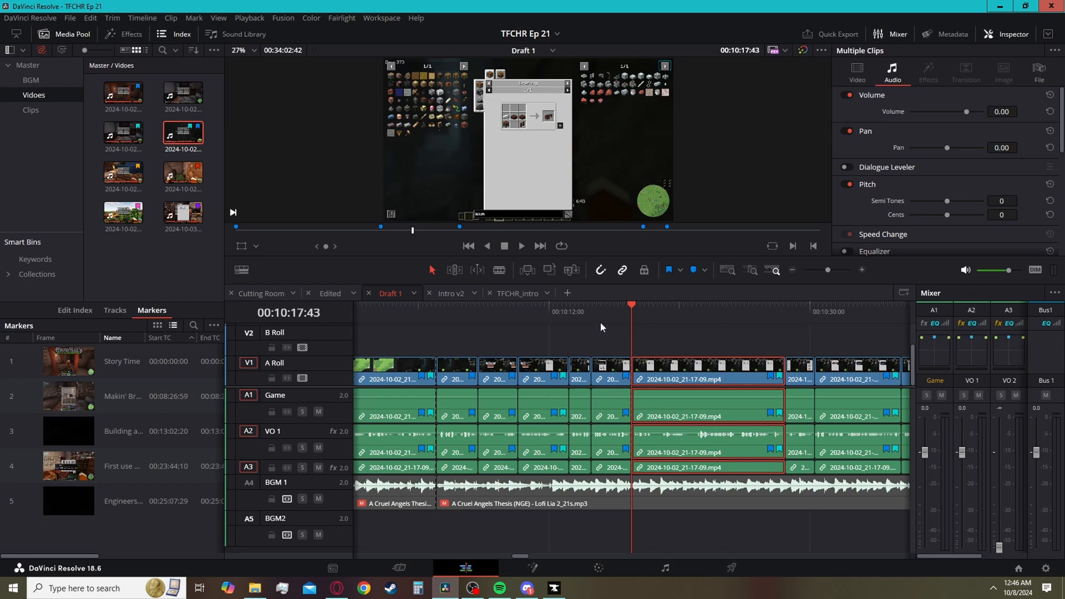
pyautogui.click(177, 143)
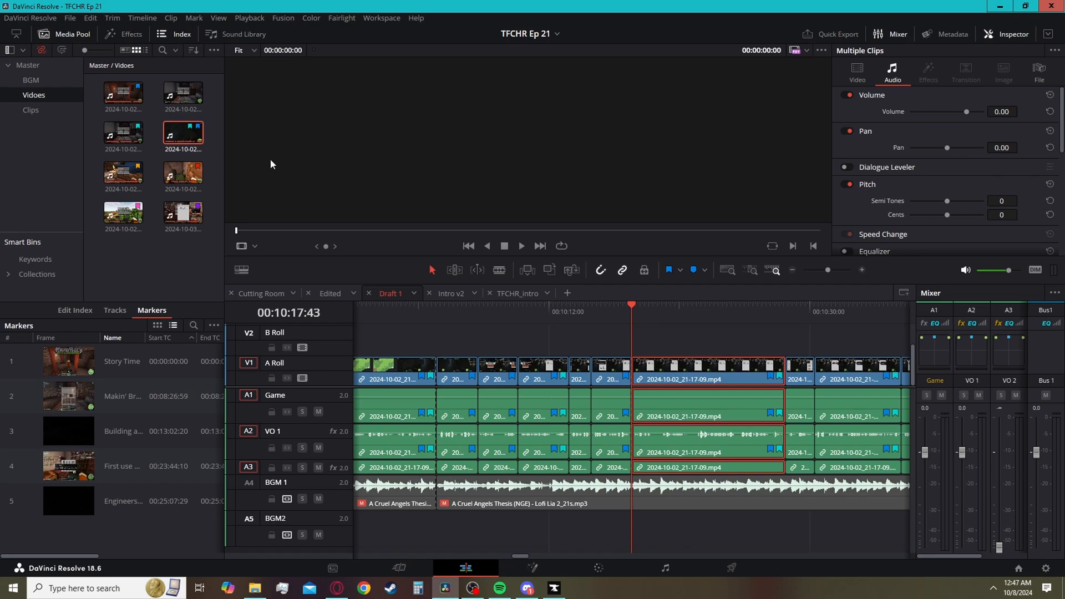
# - In the Edited timeline, disable the long clip starting at 00:12:41:44 and enable it again
pyautogui.click(335, 296)
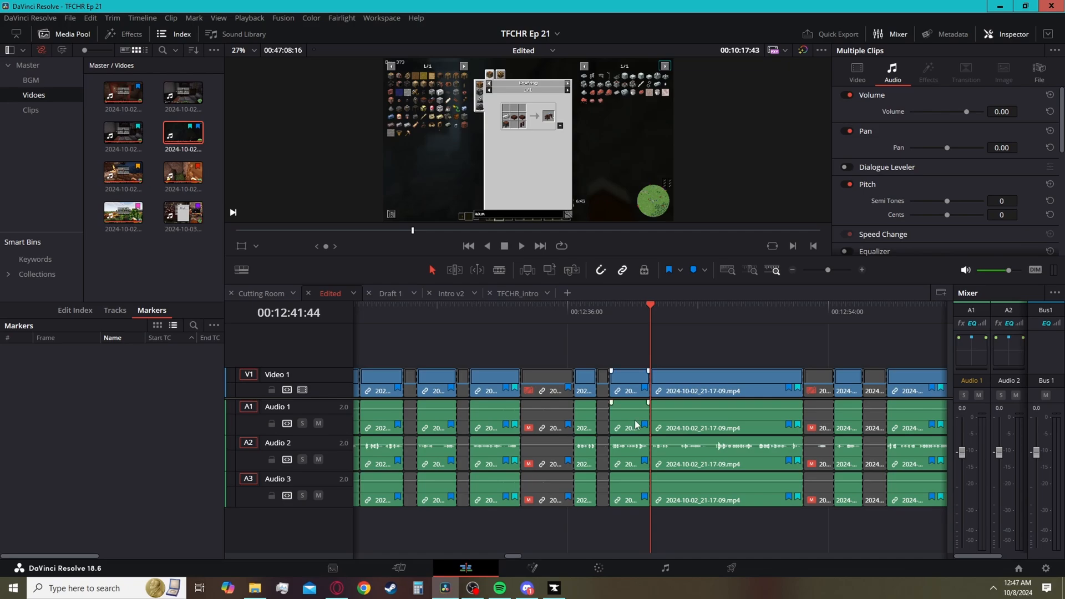
pyautogui.click(603, 379)
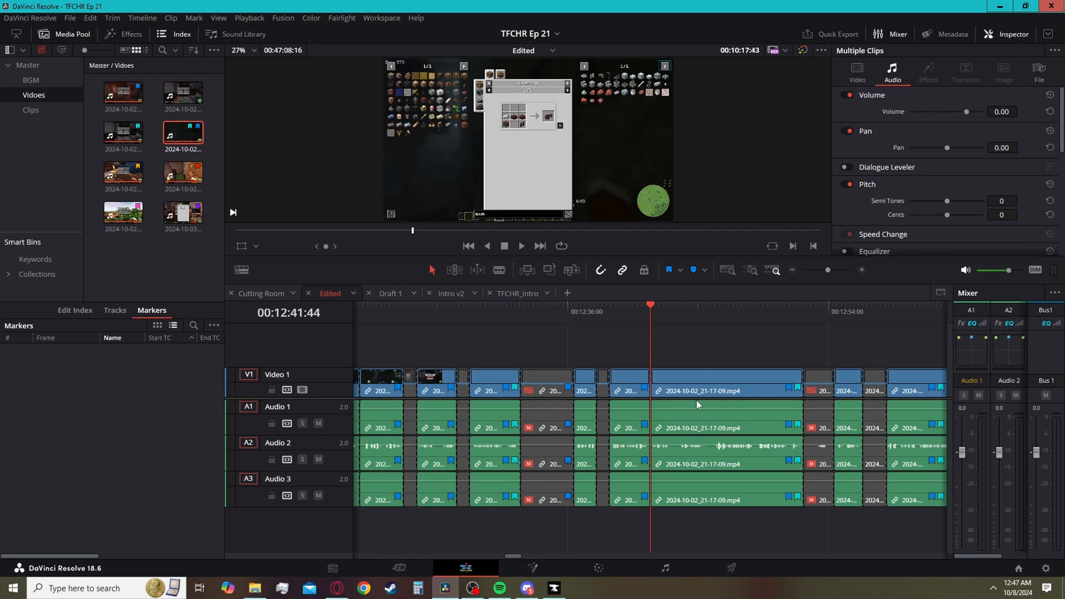
pyautogui.click(698, 383)
pyautogui.press('d')
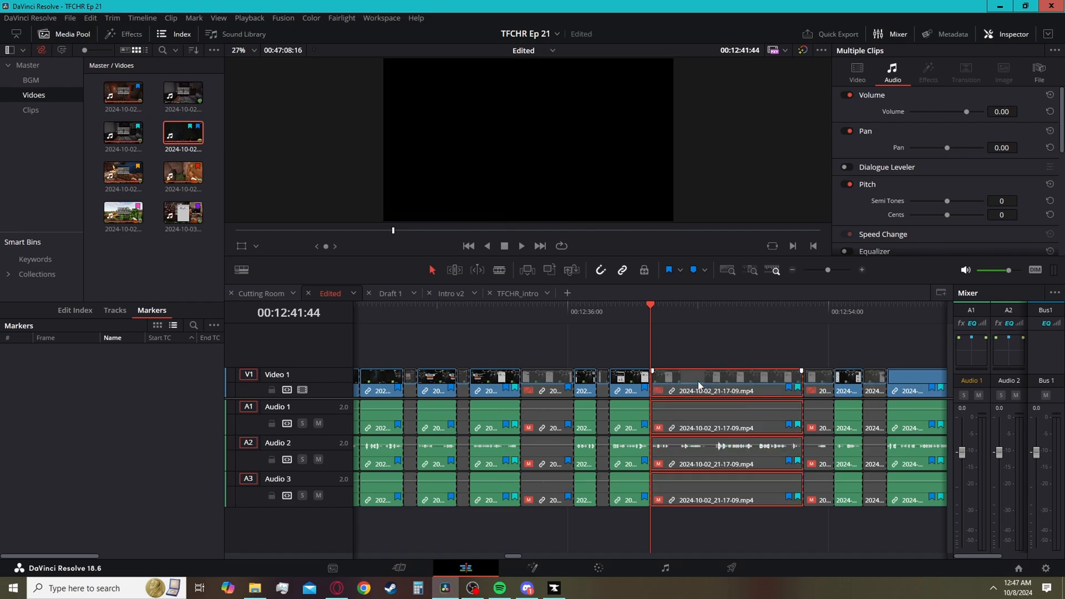
pyautogui.press('d')
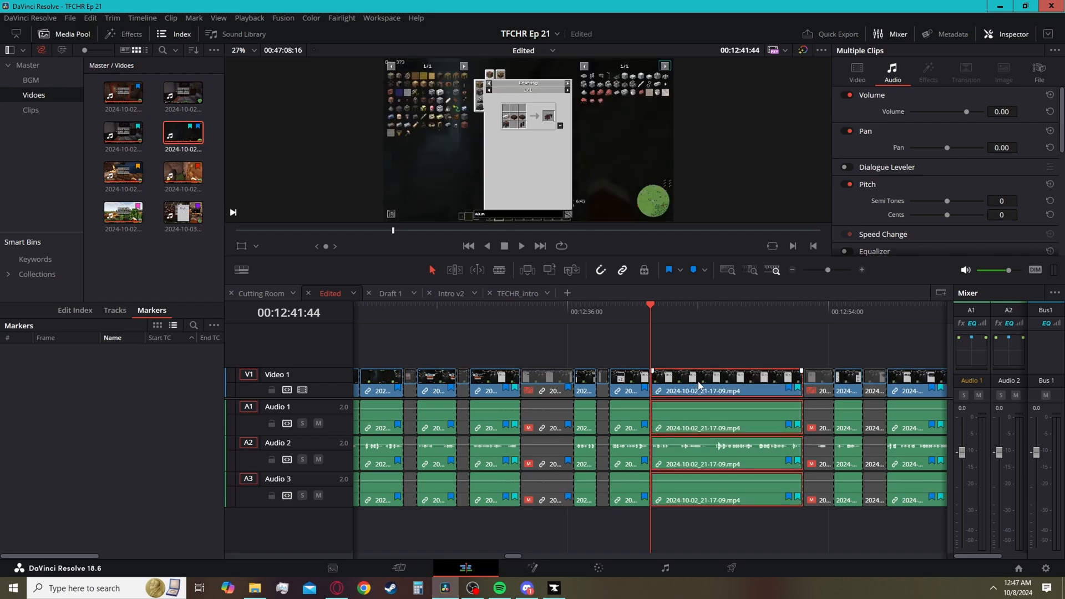
# - In Draft 1, turn on auto track selection for B Roll, A Roll, Game, VO 1 and VO 2
pyautogui.click(391, 293)
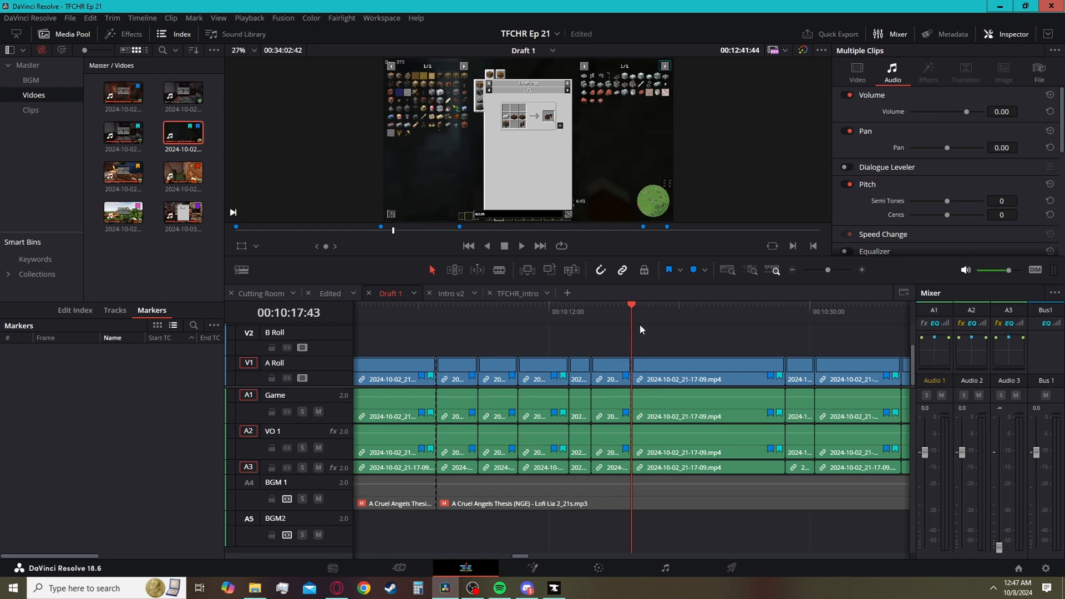
pyautogui.rightClick(671, 338)
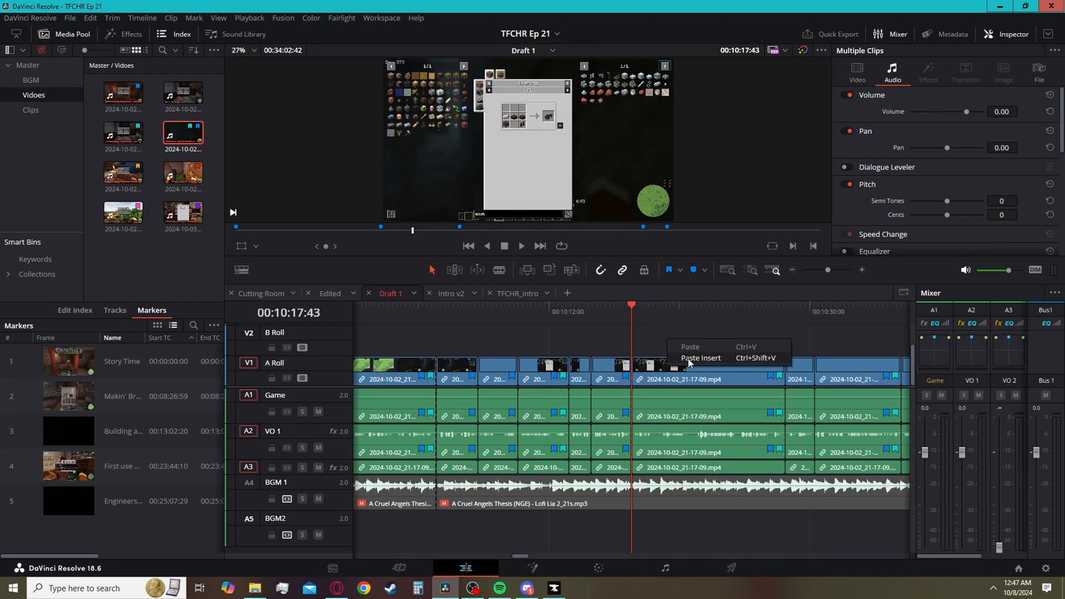
pyautogui.click(290, 467)
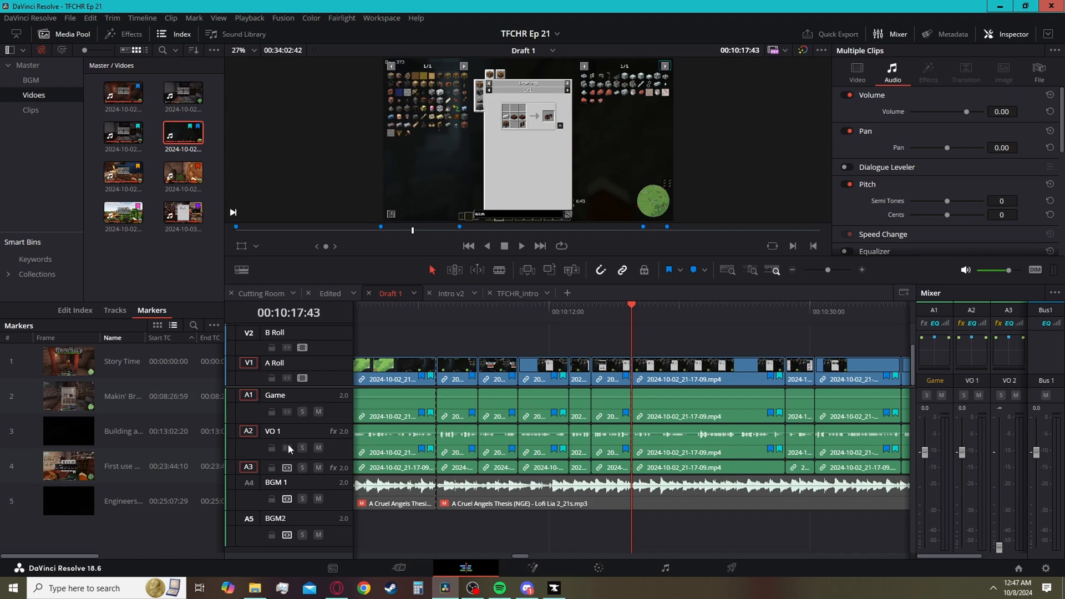
pyautogui.click(288, 446)
pyautogui.click(288, 411)
pyautogui.click(288, 378)
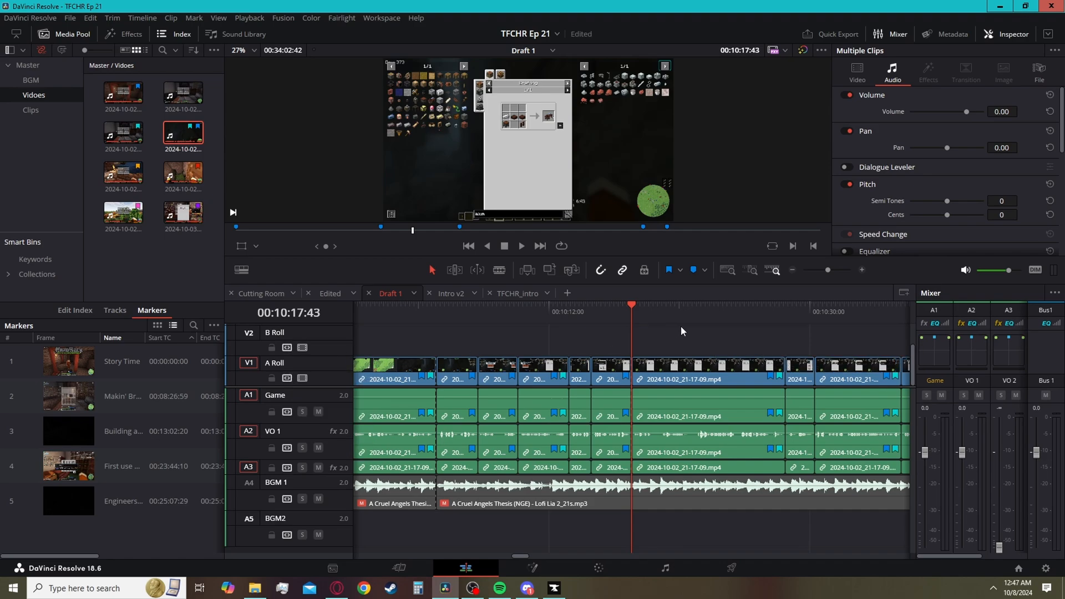
# - Paste-insert the copied Edited clip into Draft 1 at 00:10:17:43
pyautogui.rightClick(641, 328)
pyautogui.click(675, 354)
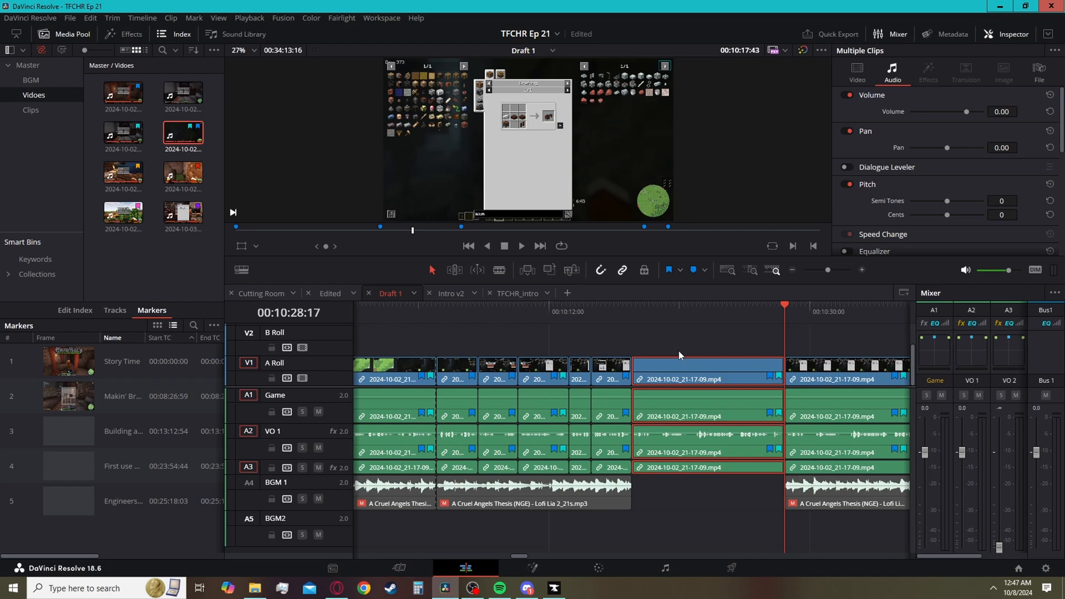
# - Review the Cutting Room, Edited and Draft 1 timelines in turn, including the start and upper video tracks of Draft 1
pyautogui.click(261, 294)
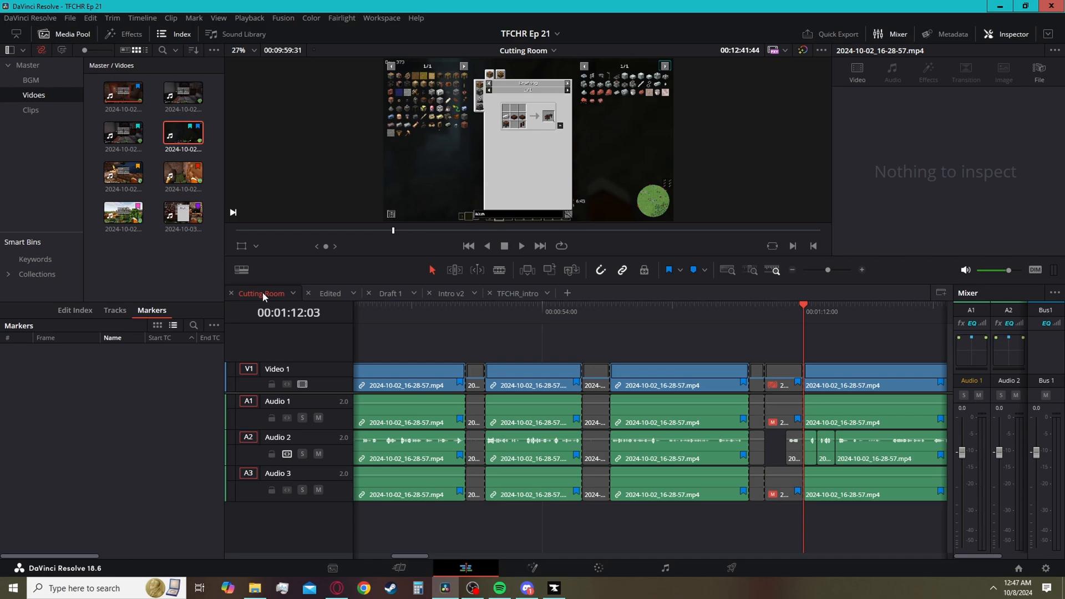
pyautogui.click(318, 293)
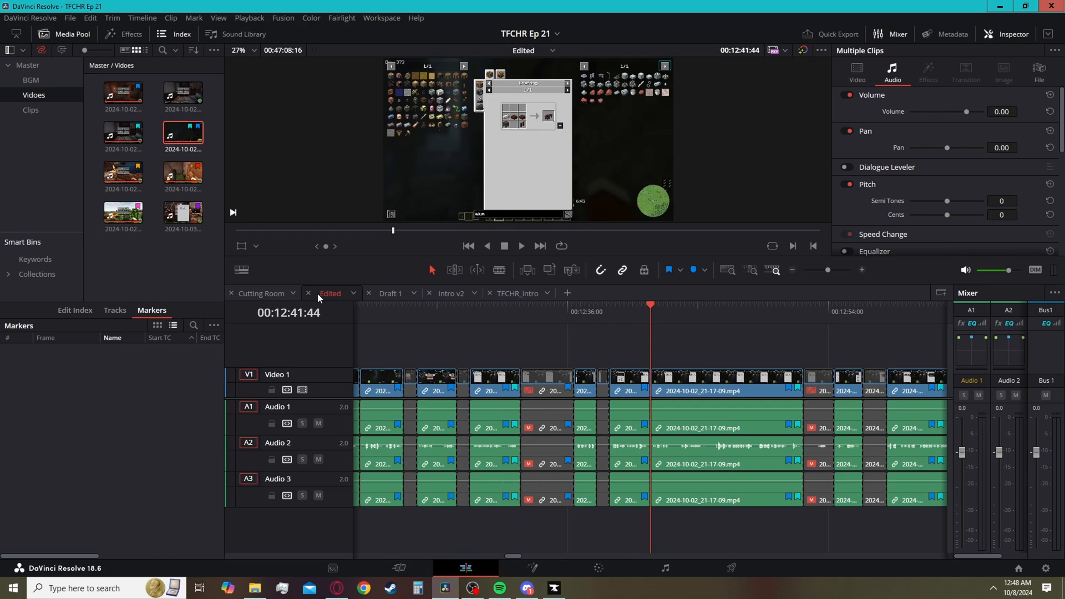
pyautogui.click(391, 293)
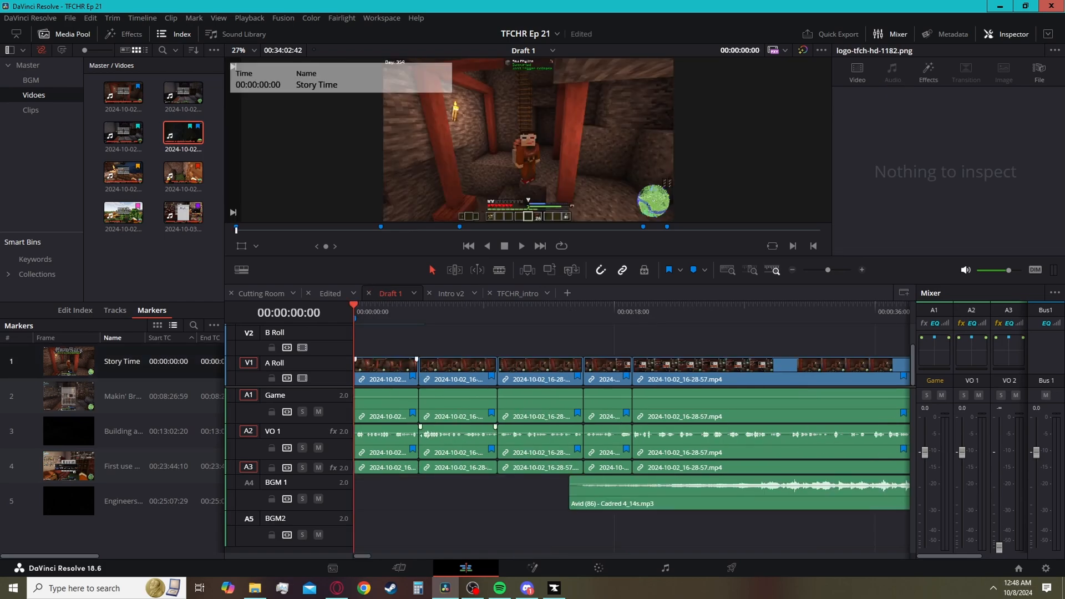
pyautogui.scroll(2, 333, 372)
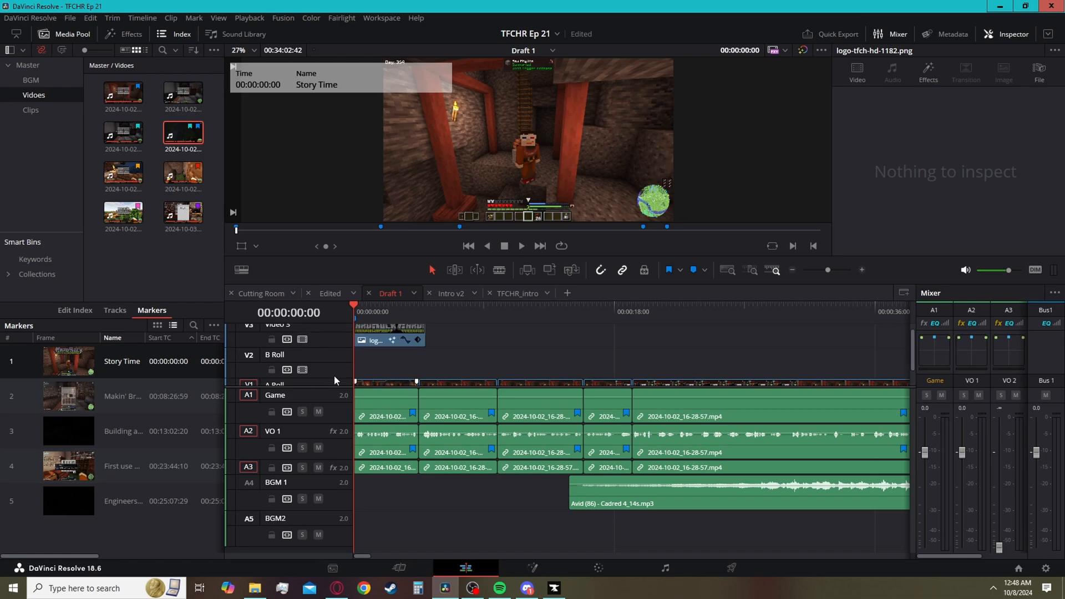
pyautogui.scroll(-1, 327, 339)
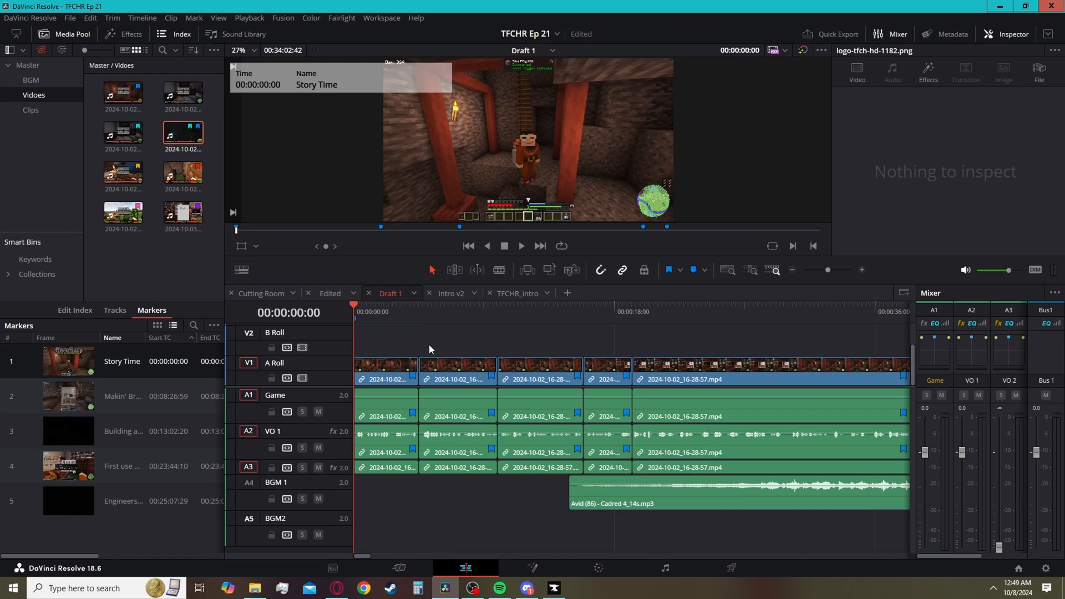
# - Unlink the video and audio of the second clip in Draft 1, starting at 00:00:04:32
pyautogui.click(458, 379)
pyautogui.rightClick(462, 365)
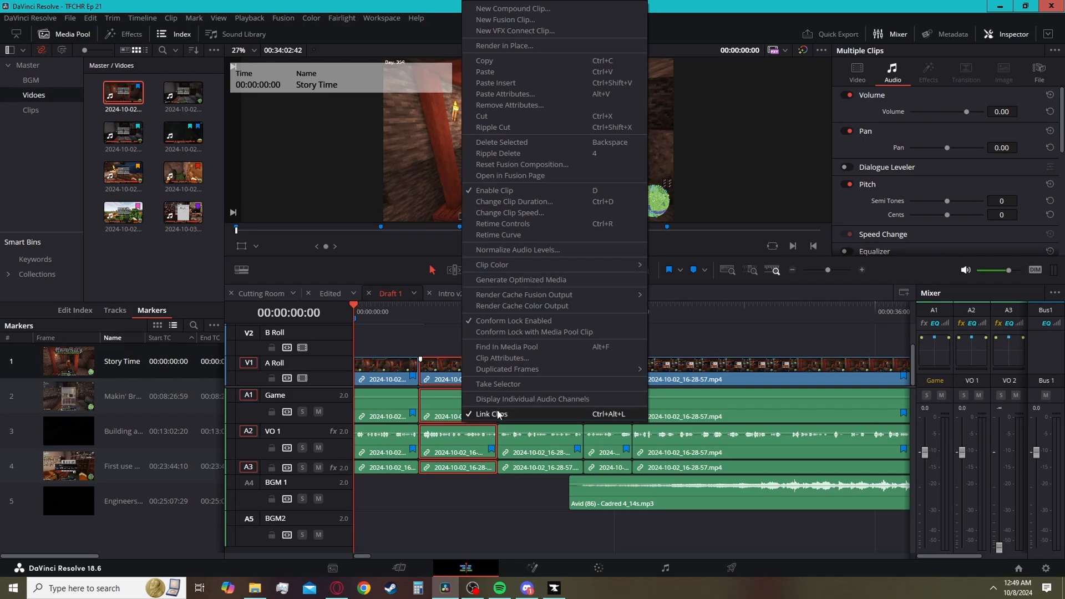
pyautogui.click(500, 414)
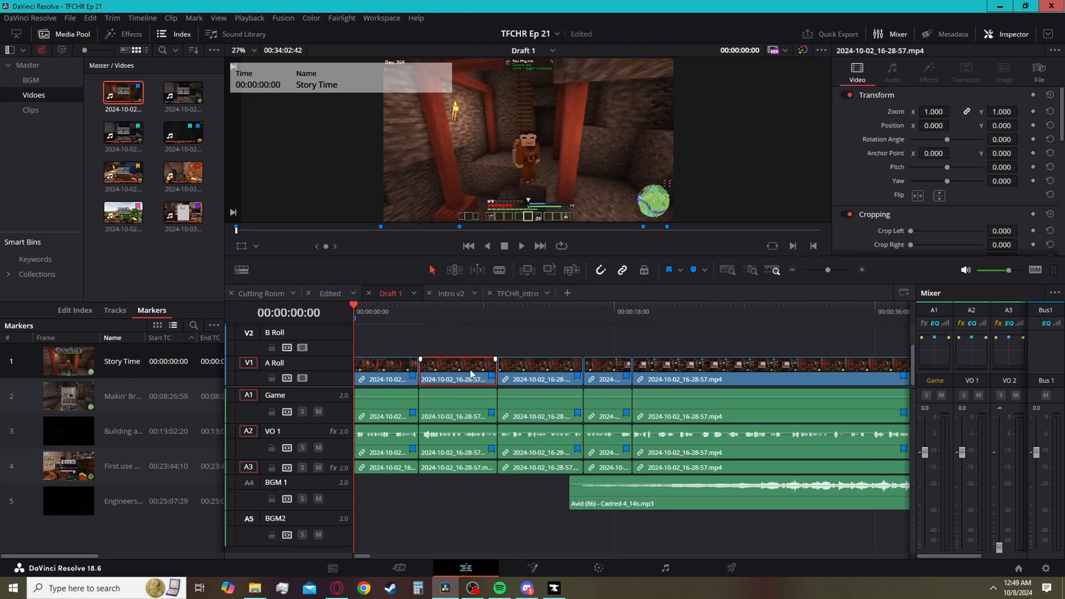
# - Duplicate the unlinked A Roll video clip onto the B Roll track at 00:00:04:32, directly above the original
pyautogui.click(419, 313)
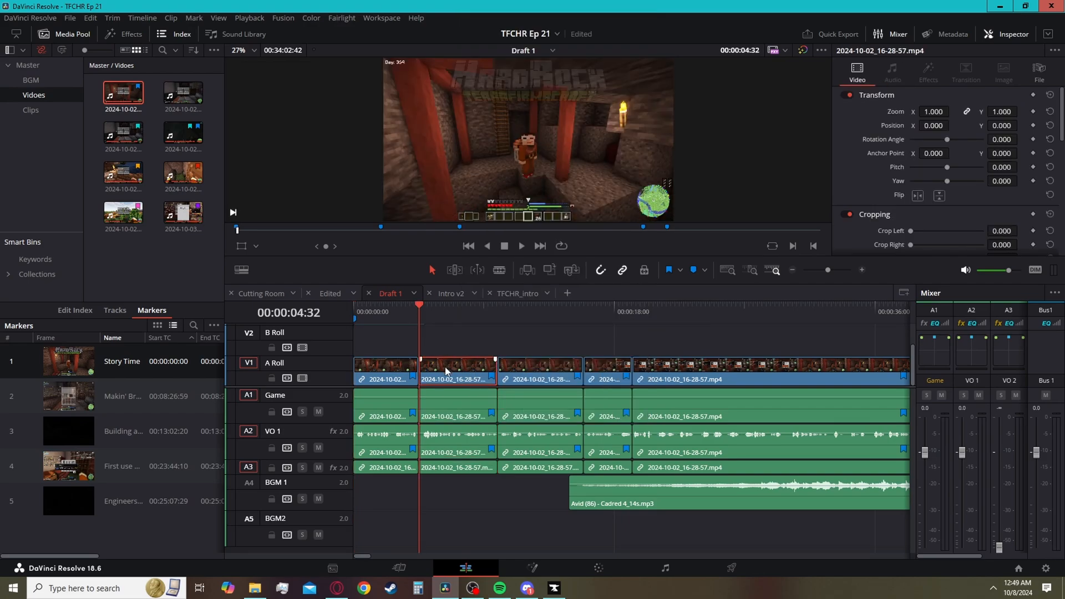
pyautogui.moveTo(446, 370); pyautogui.dragTo(446, 349)
pyautogui.click(442, 371)
pyautogui.hotkey('ctrl', 'v')
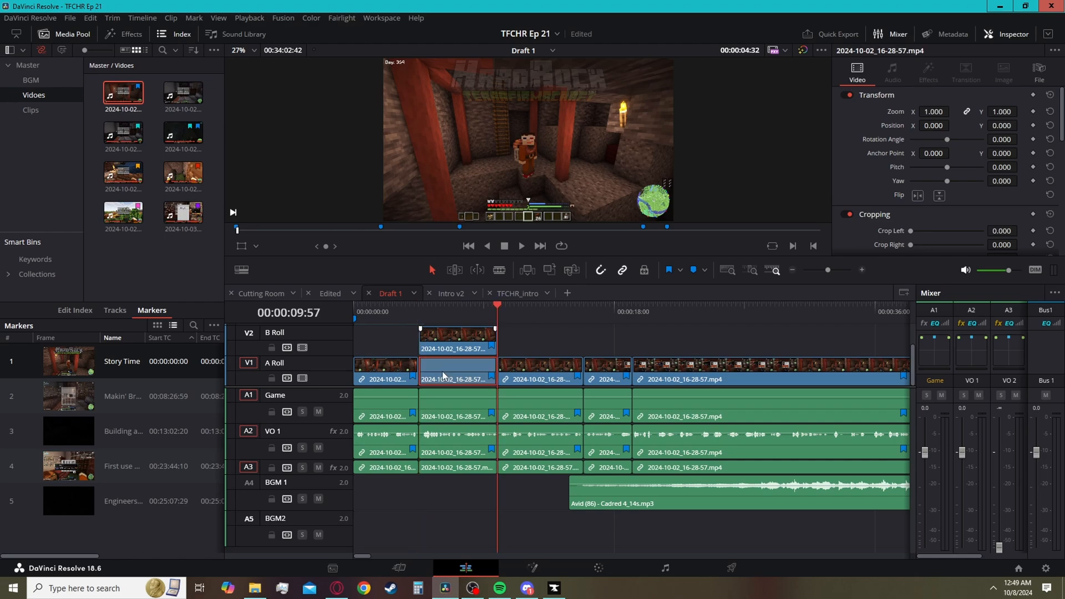
# - Set the B Roll clip's zoom to 4.190, play the timeline through it, and compare the picture with the clip disabled and enabled
pyautogui.click(465, 341)
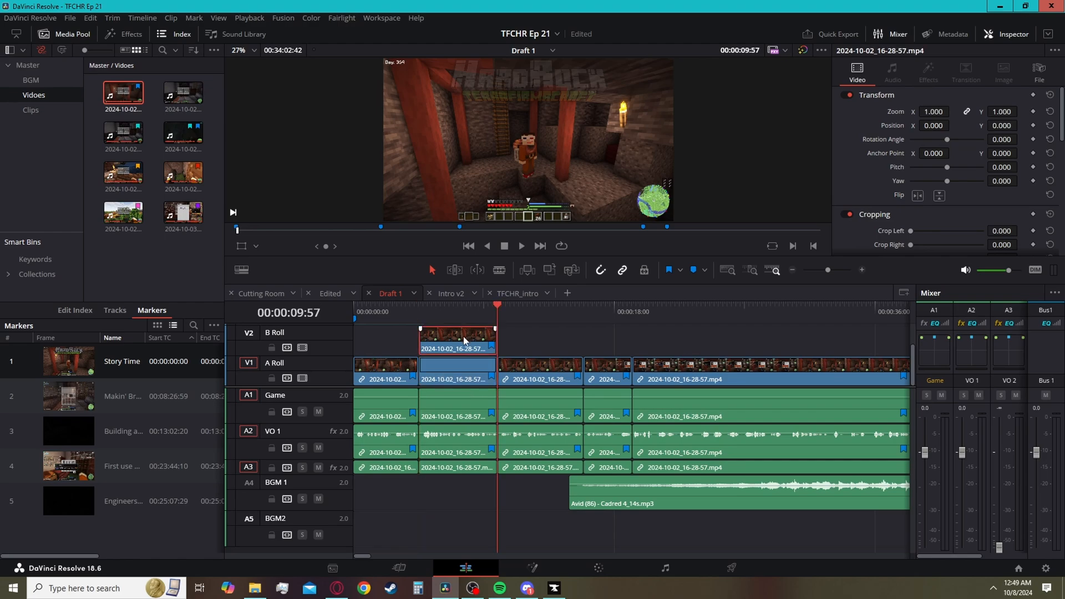
pyautogui.moveTo(440, 311); pyautogui.dragTo(439, 311)
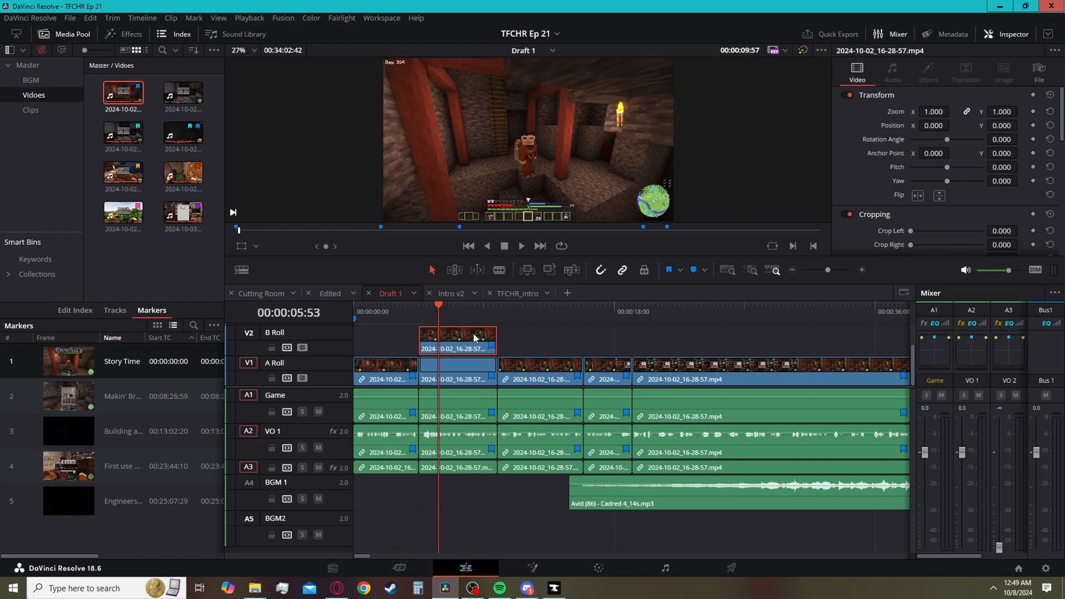
pyautogui.click(401, 309)
pyautogui.press('space')
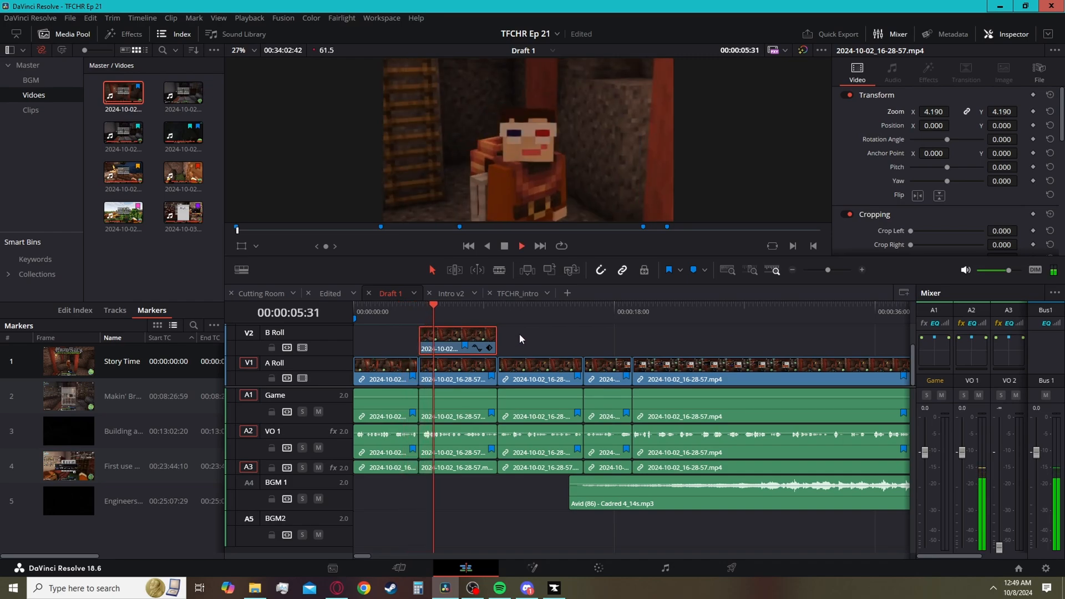
pyautogui.press('space')
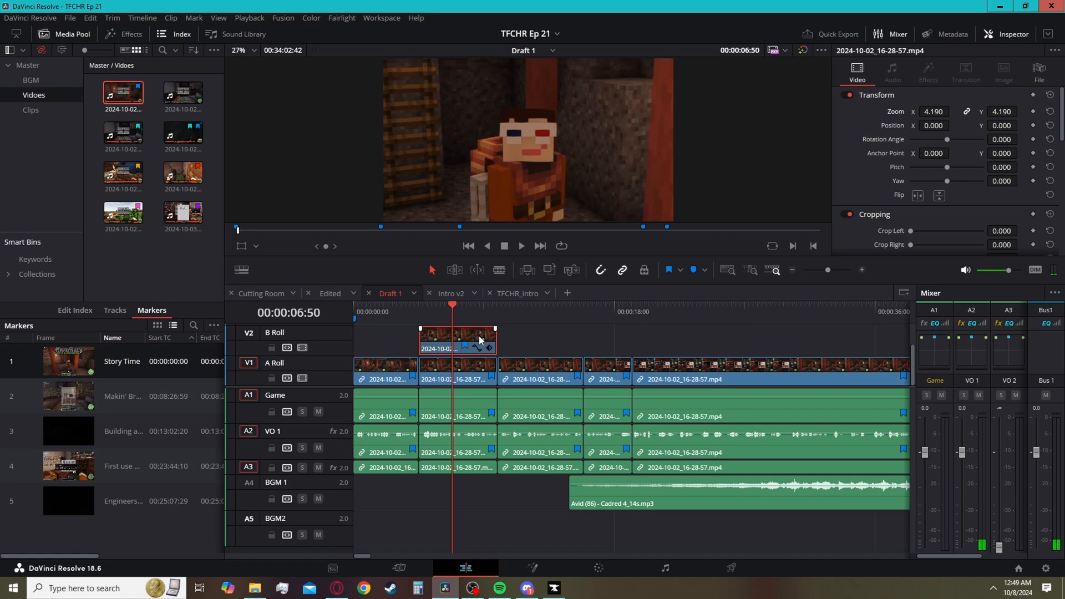
pyautogui.press('d')
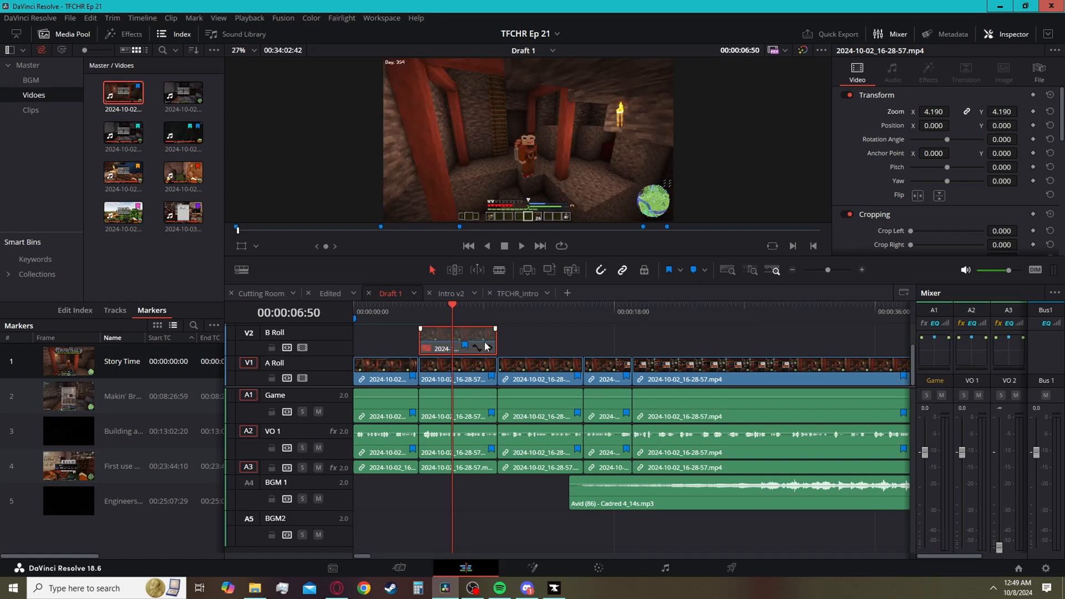
pyautogui.press('d')
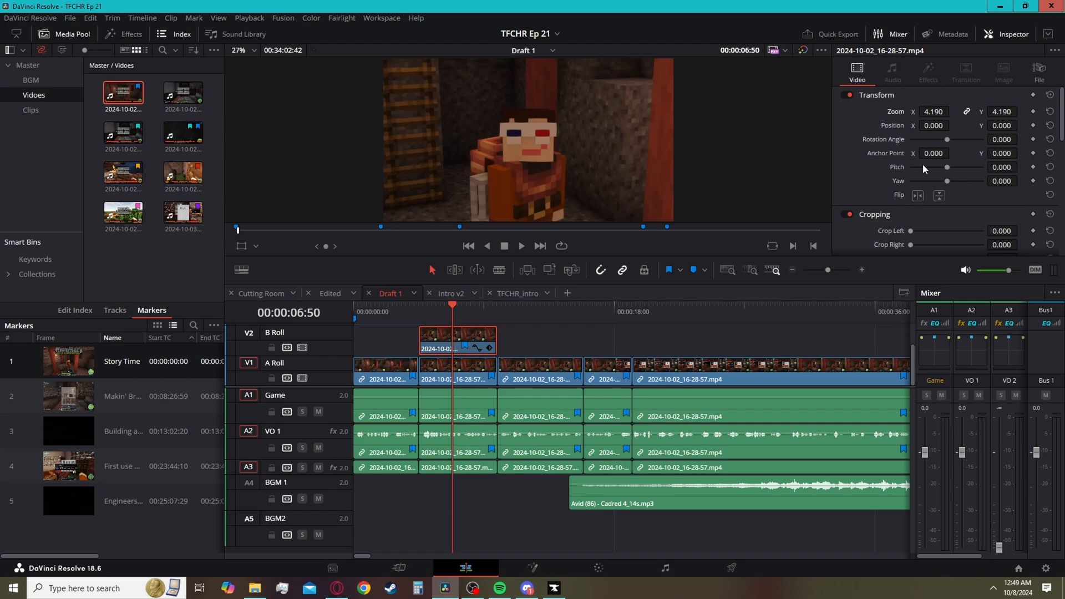
# - Reframe the B Roll clip on the minimap with crop left 967.3, position X -88, anchor point 912, -512 and zoom 3.500
pyautogui.scroll(-2, 930, 180)
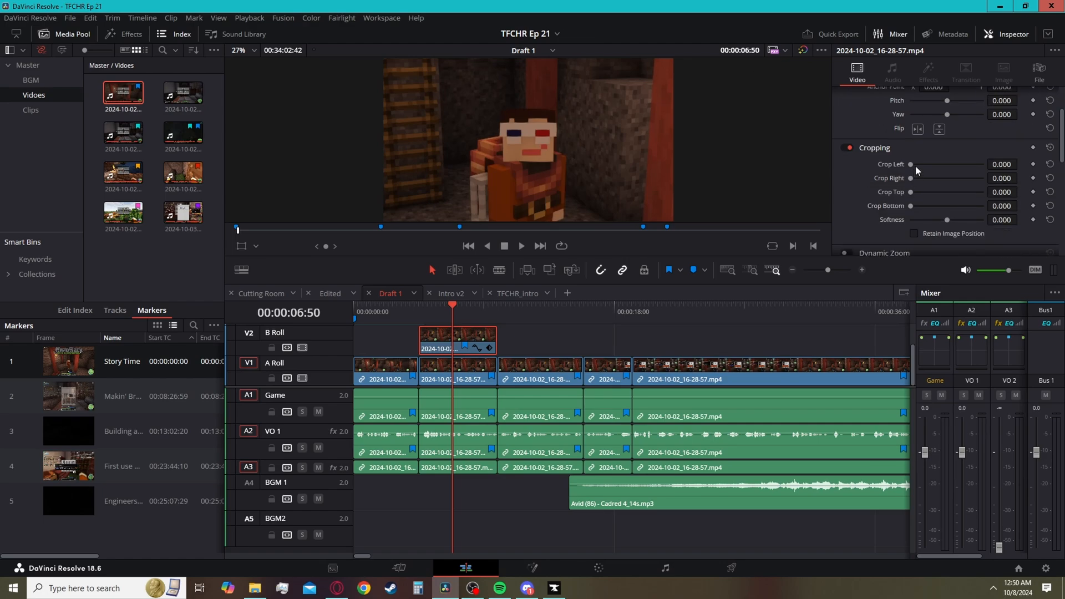
pyautogui.moveTo(914, 162); pyautogui.dragTo(948, 164)
pyautogui.scroll(2, 984, 147)
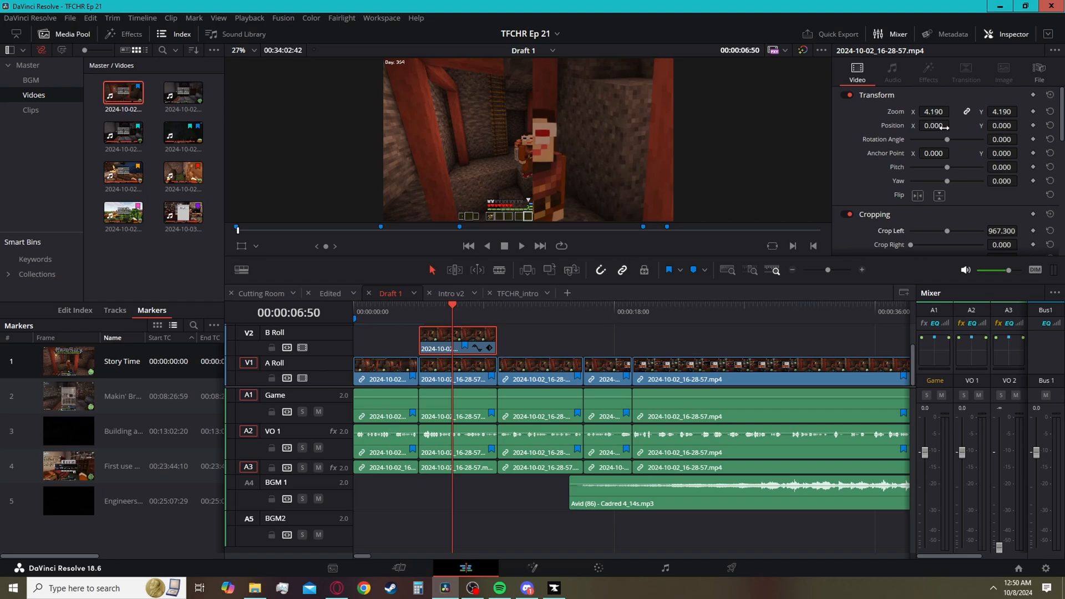
pyautogui.moveTo(1023, 154); pyautogui.dragTo(1021, 154)
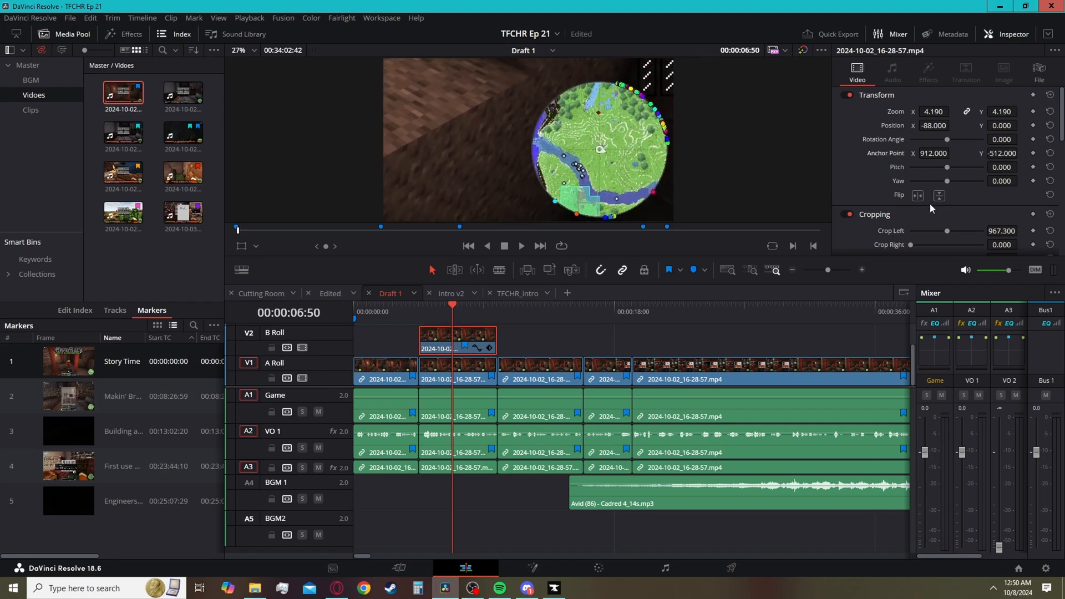
pyautogui.scroll(-1, 935, 203)
pyautogui.scroll(1, 951, 134)
pyautogui.moveTo(940, 113); pyautogui.dragTo(914, 113)
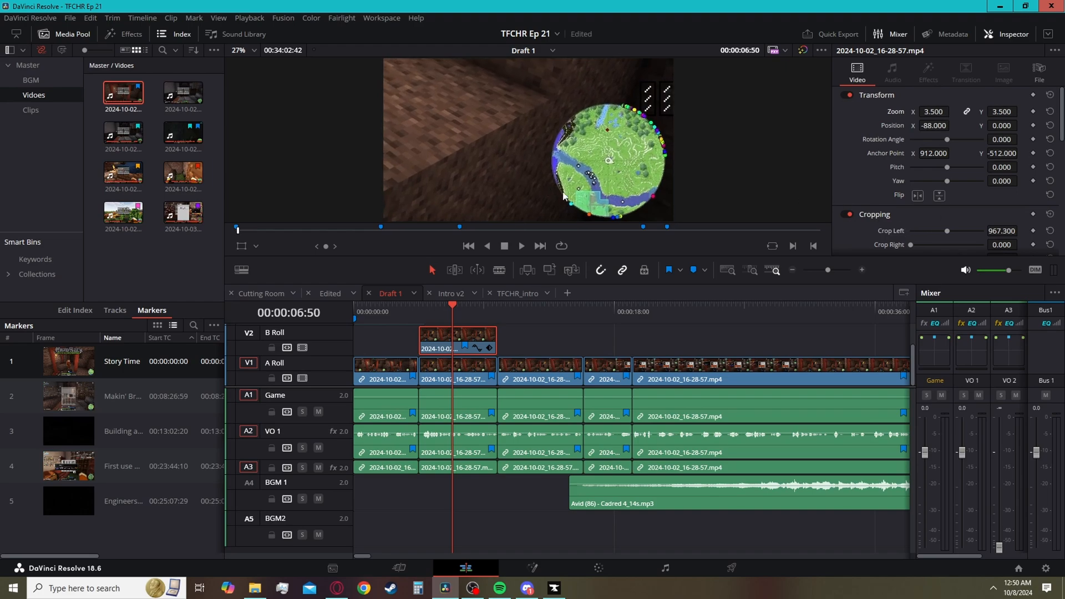
# - Crop the B Roll minimap clip by 1670.8 on its left and 824.4 on its top, and play the result
pyautogui.scroll(-3, 932, 206)
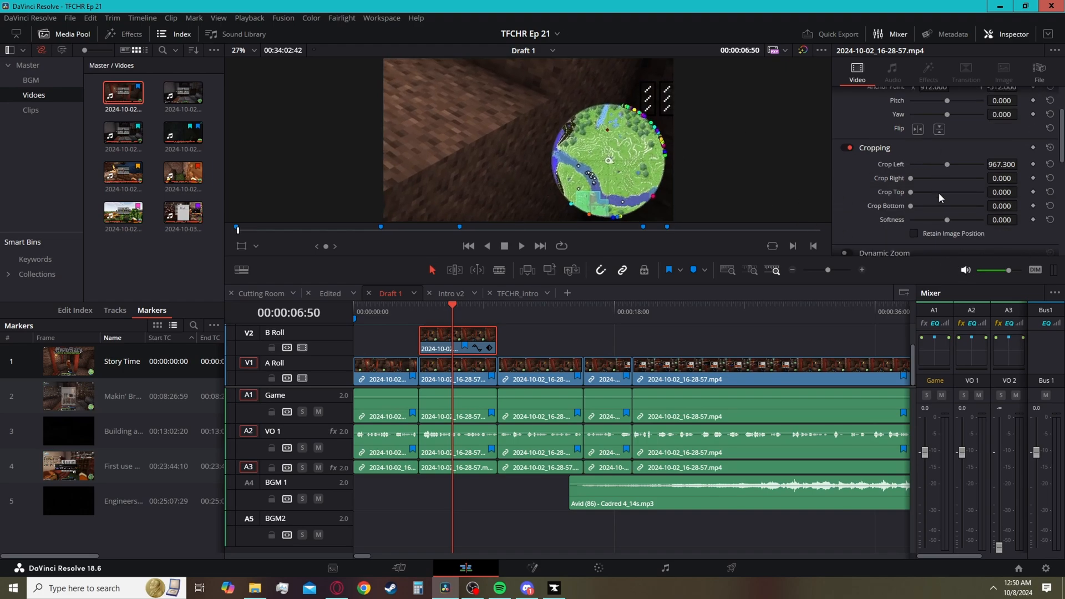
pyautogui.moveTo(944, 162); pyautogui.dragTo(974, 166)
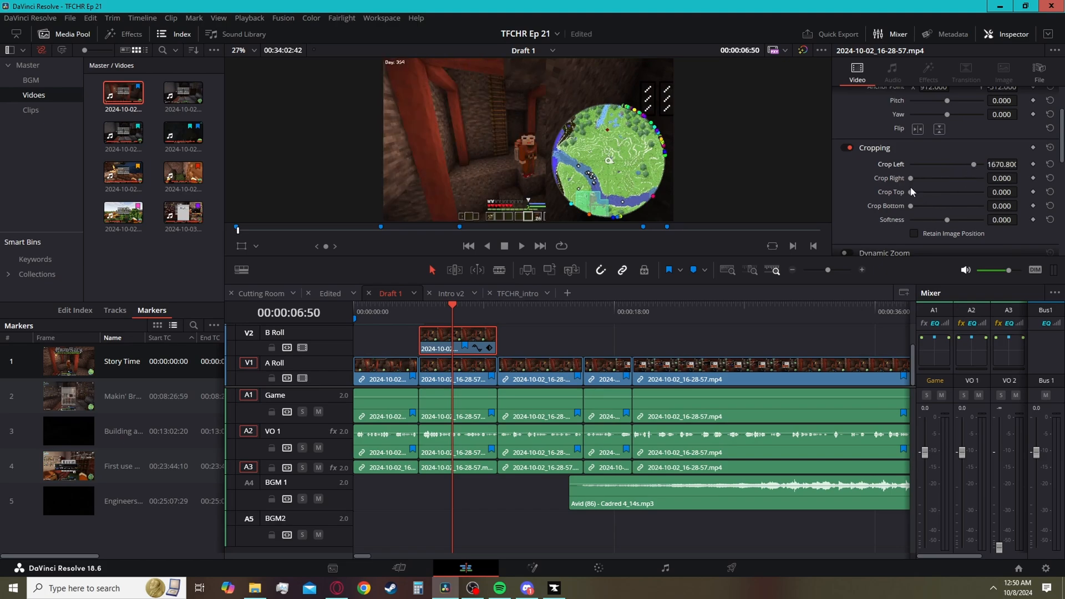
pyautogui.moveTo(912, 192); pyautogui.dragTo(965, 192)
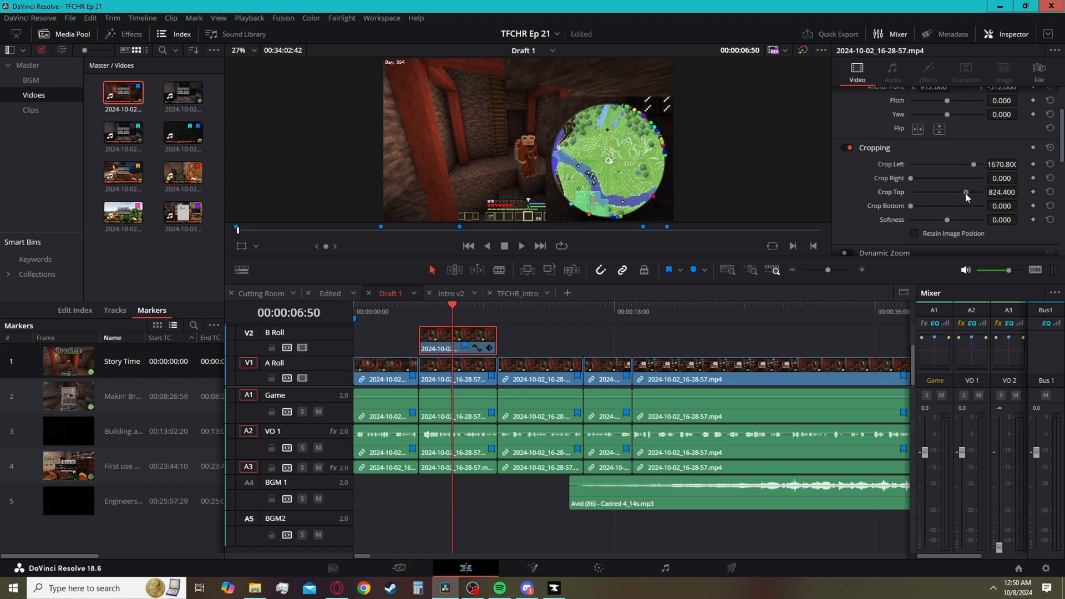
pyautogui.click(425, 311)
pyautogui.press('space')
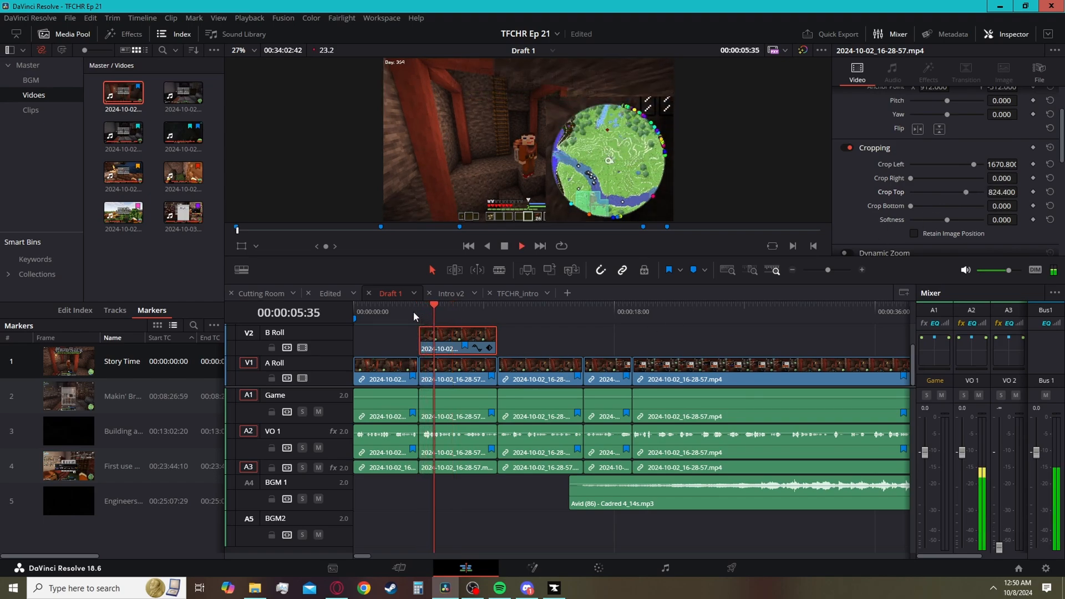
pyautogui.click(534, 349)
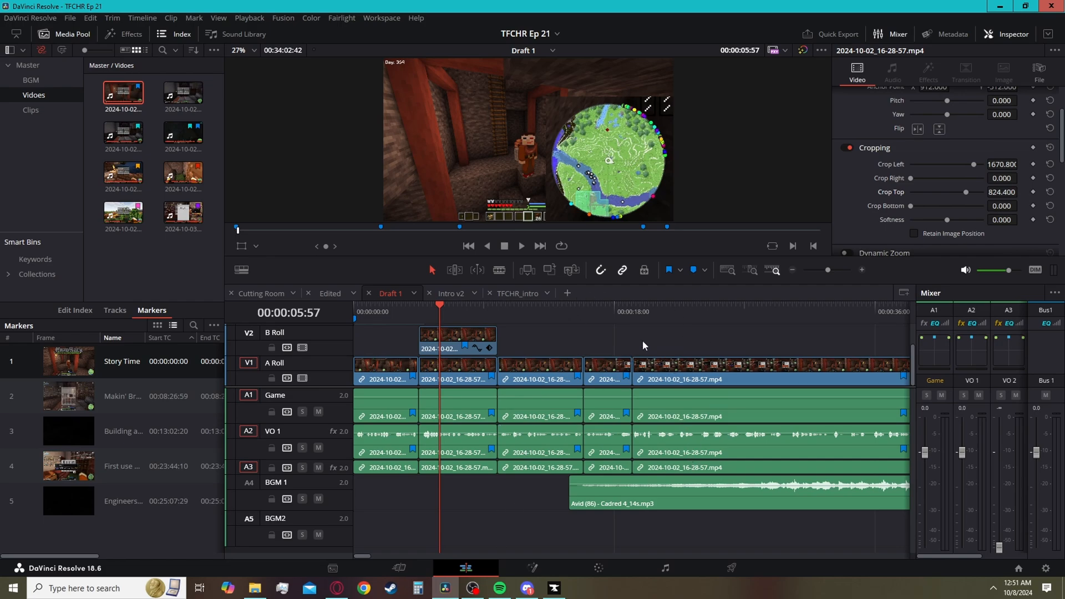
# - Import clay_brock.png into the Clips bin and place it on the B Roll track above the third A Roll clip, ending together with it
pyautogui.click(26, 110)
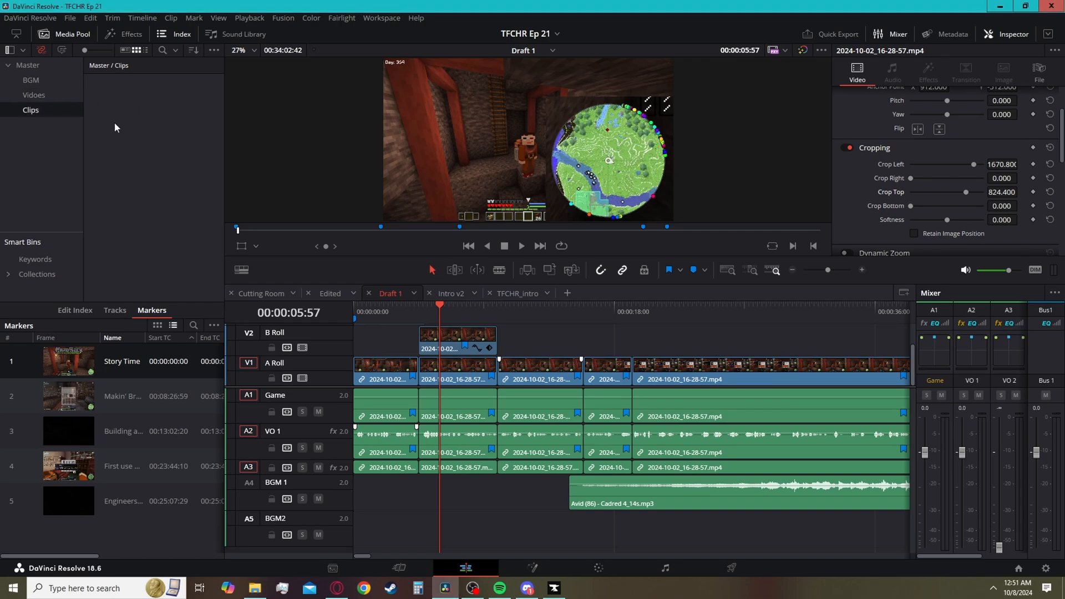
pyautogui.moveTo(1064, 317); pyautogui.dragTo(155, 134)
pyautogui.click(121, 96)
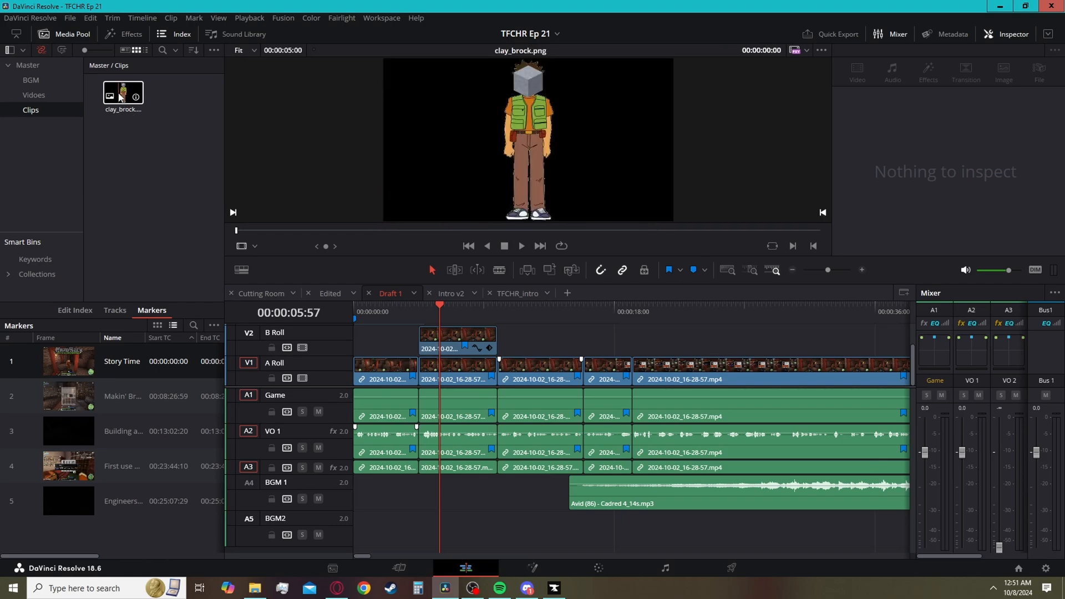
pyautogui.moveTo(121, 96); pyautogui.dragTo(516, 347)
# - Preview the clay_brock.png overlay by playing from 00:00:09:57, and disable it on the B Roll track
pyautogui.click(498, 320)
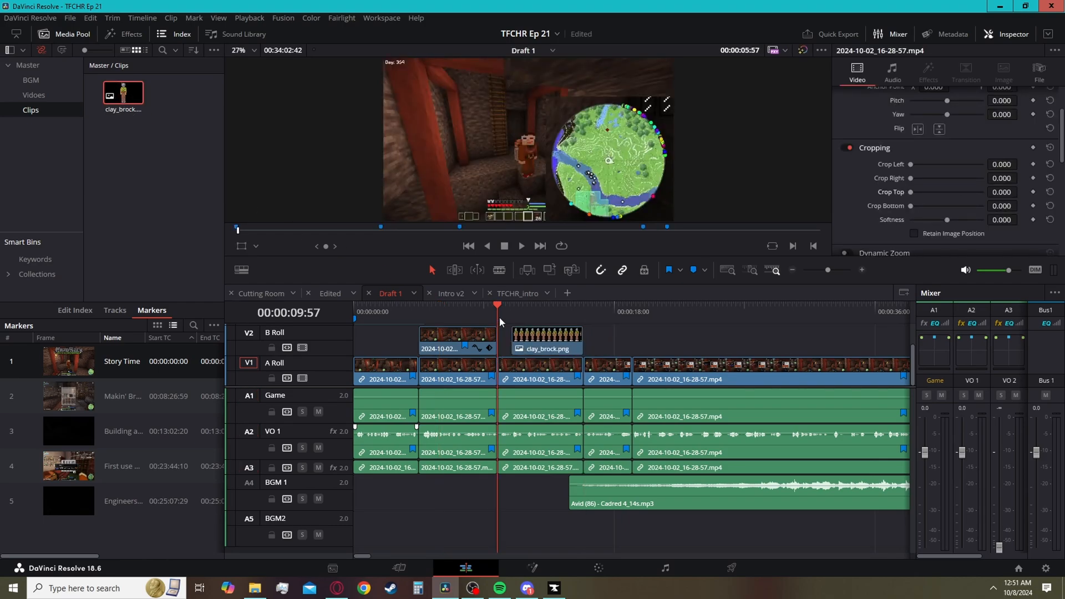
pyautogui.press('space')
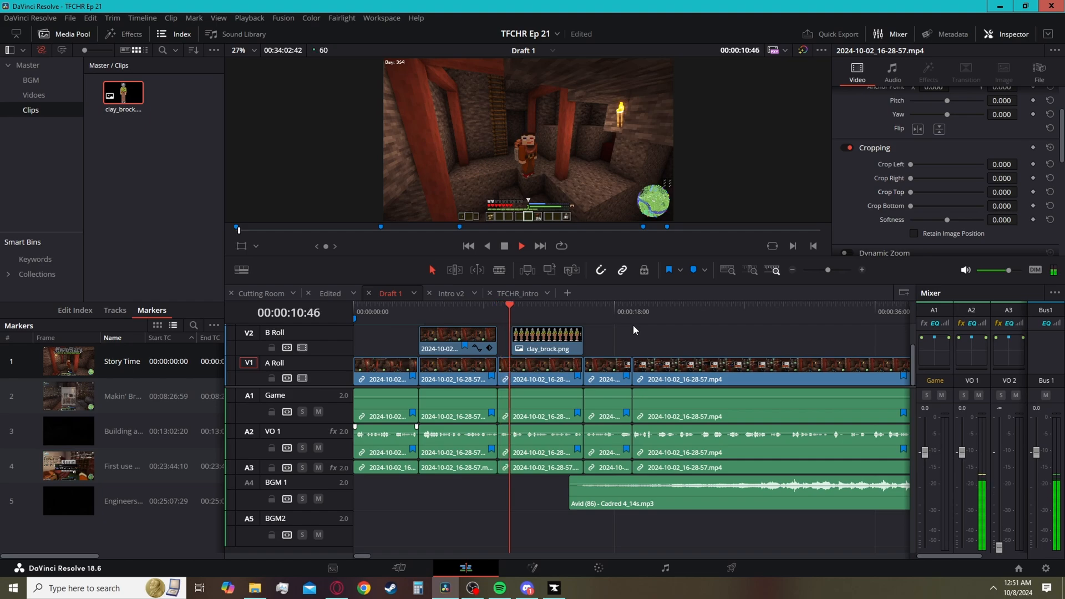
pyautogui.press('space')
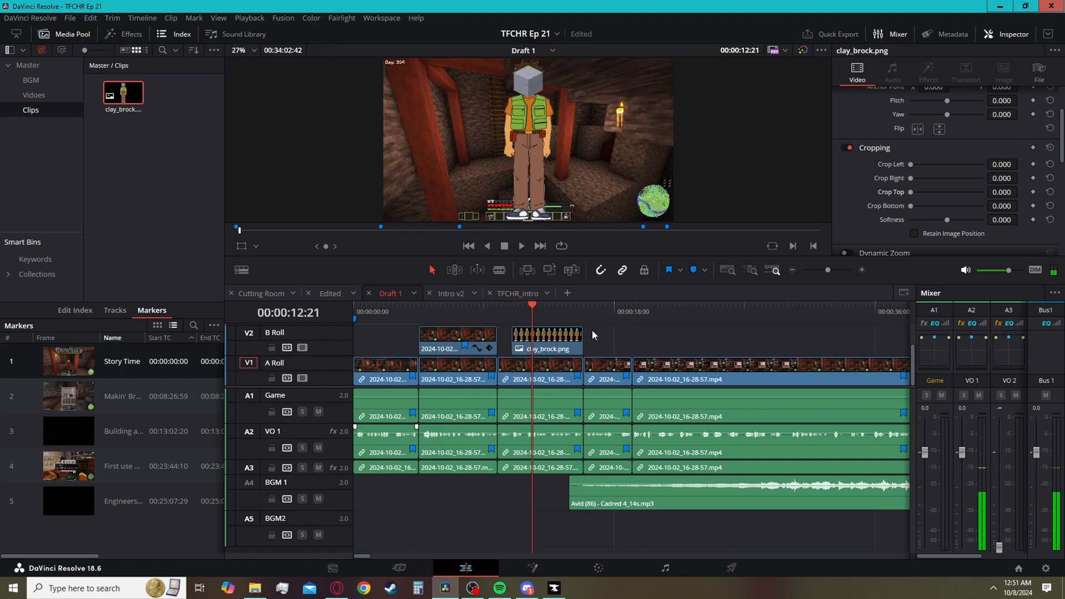
pyautogui.click(557, 341)
pyautogui.press('d')
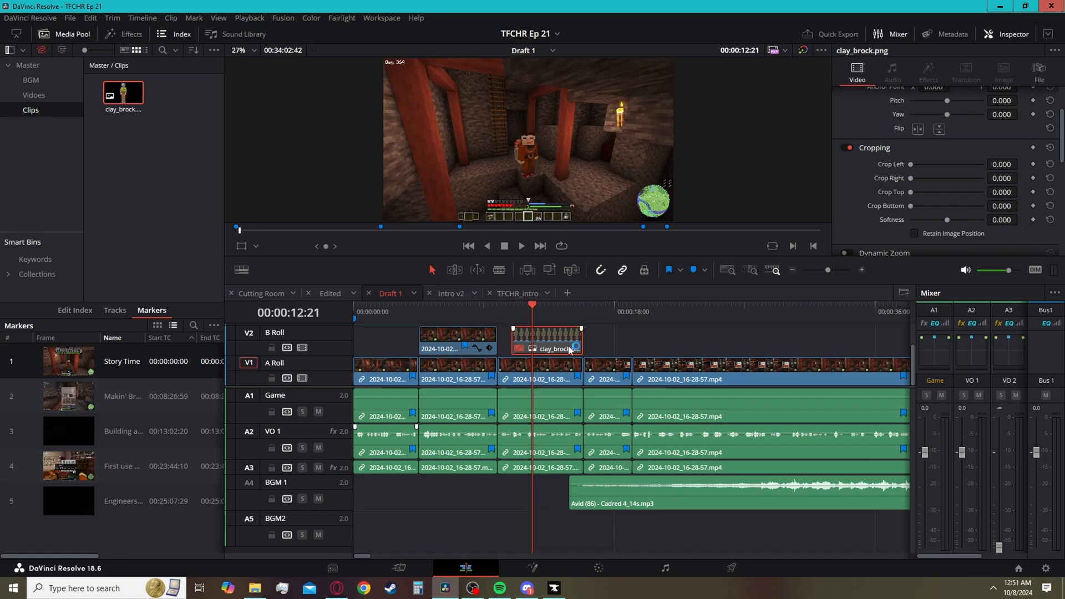
pyautogui.click(677, 338)
# - Increase the height of the VO 2 audio track to match the other voice track
pyautogui.moveTo(269, 475); pyautogui.dragTo(270, 503)
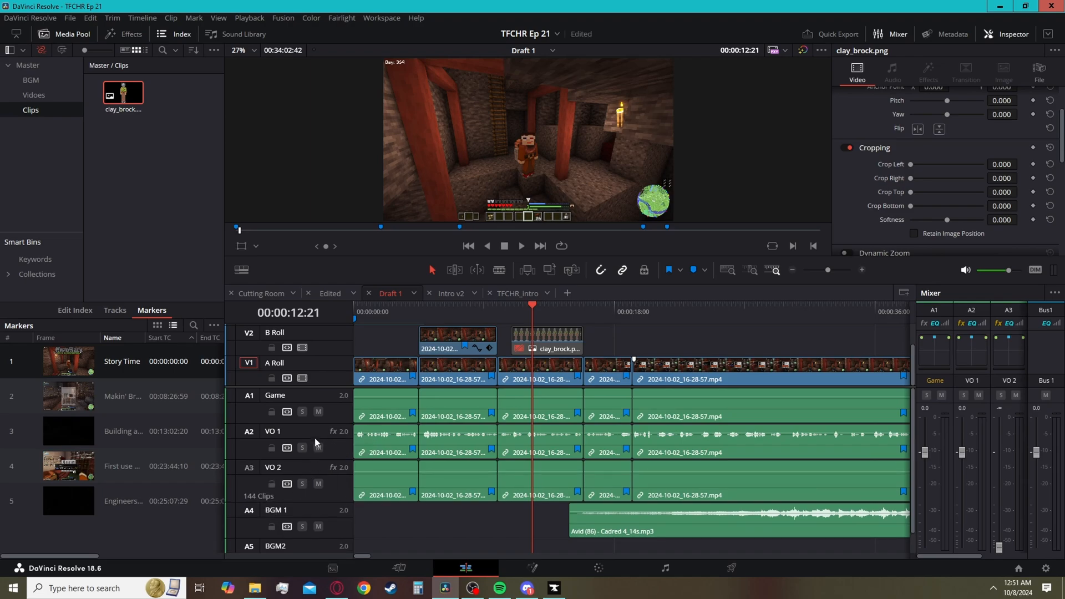
pyautogui.scroll(-2, 316, 448)
pyautogui.scroll(1, 320, 444)
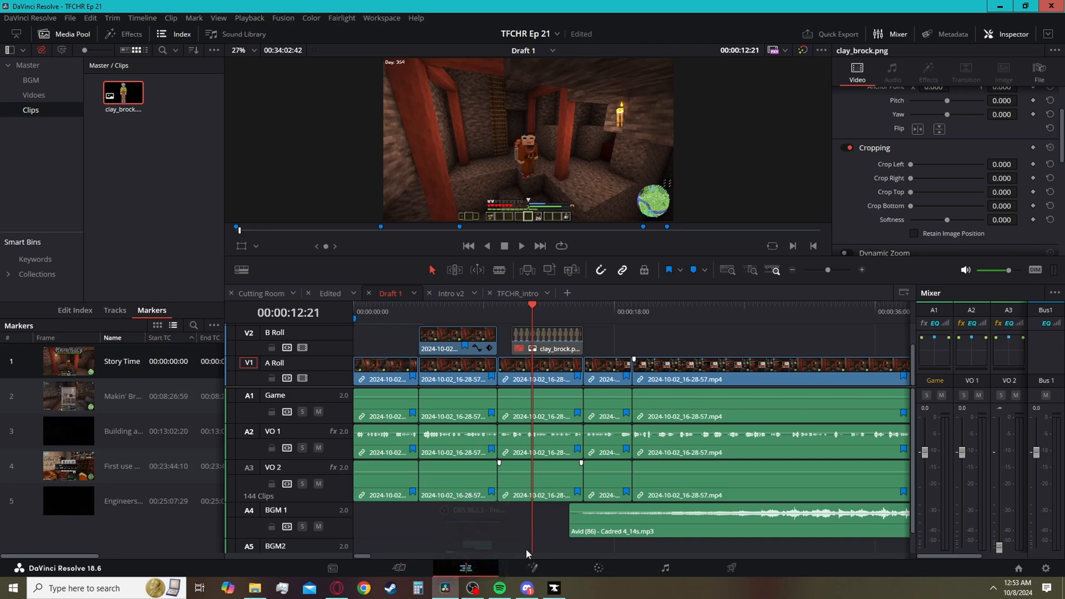
# - Switch to OBS, examine the Desktop Audio, MC Capture and Mic/Aux sources in its audio mixer, and return to DaVinci Resolve
pyautogui.click(475, 589)
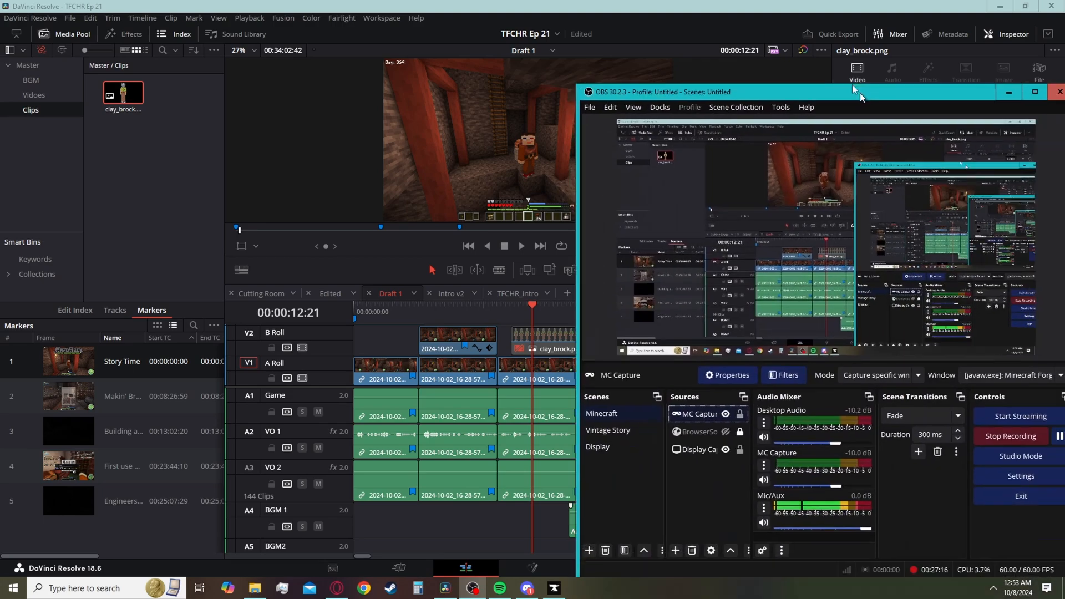
pyautogui.moveTo(853, 84); pyautogui.dragTo(804, 12)
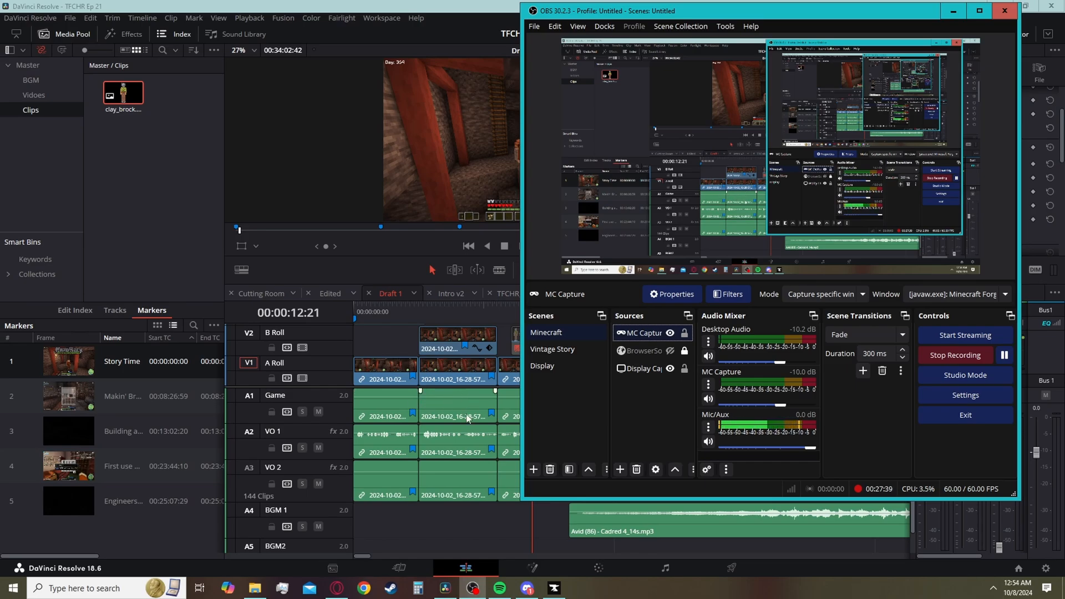
pyautogui.click(458, 486)
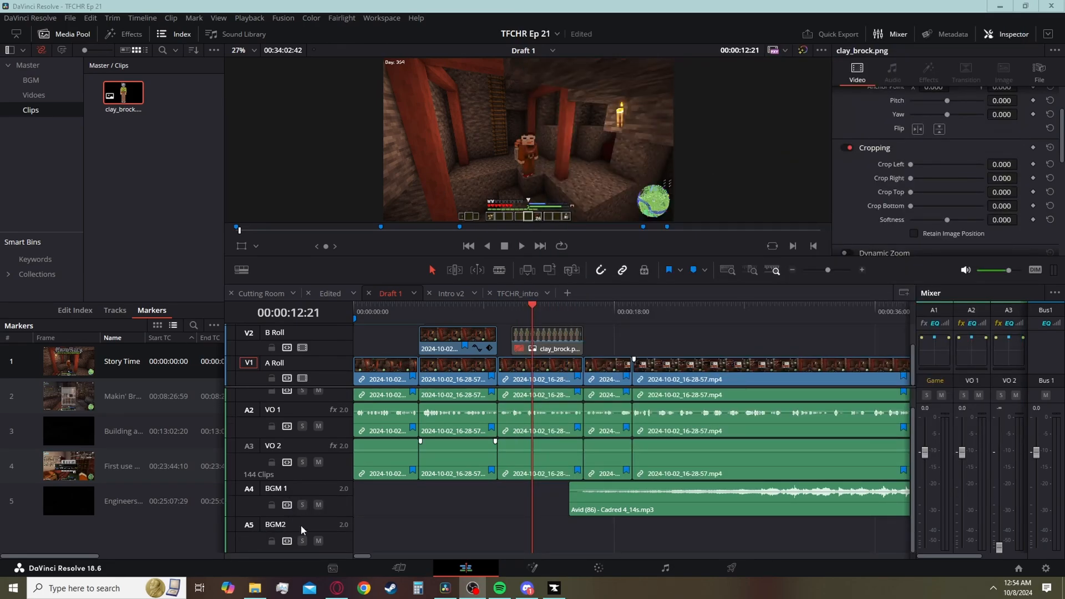
# - Limit auto track selection to BGM 1 and BGM2 and step through the music clips' edit points up to 00:15:41:33
pyautogui.click(551, 507)
pyautogui.press('Down')
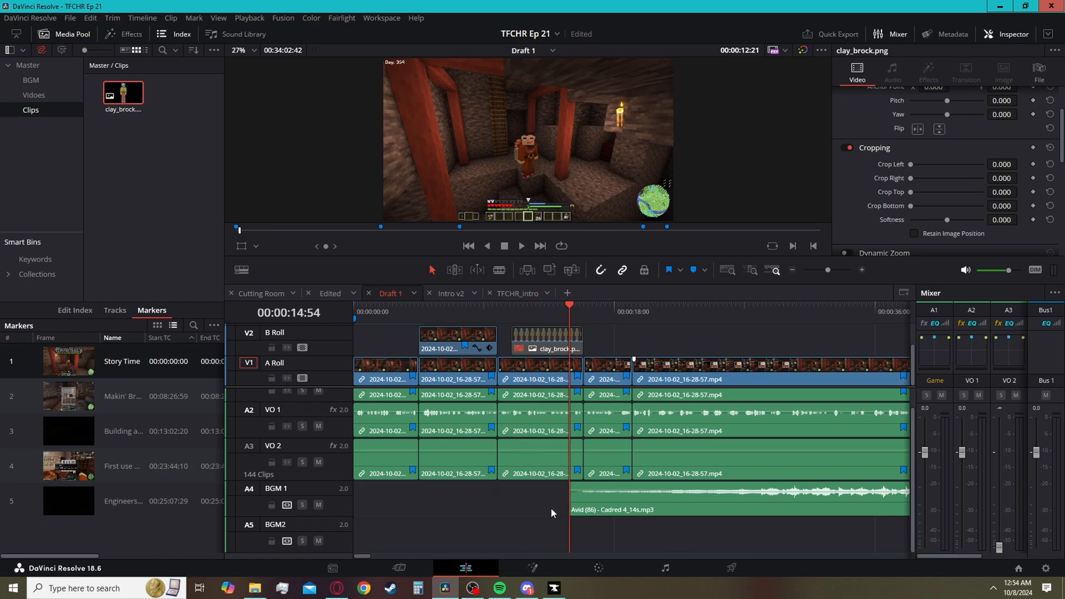
pyautogui.press('Down')
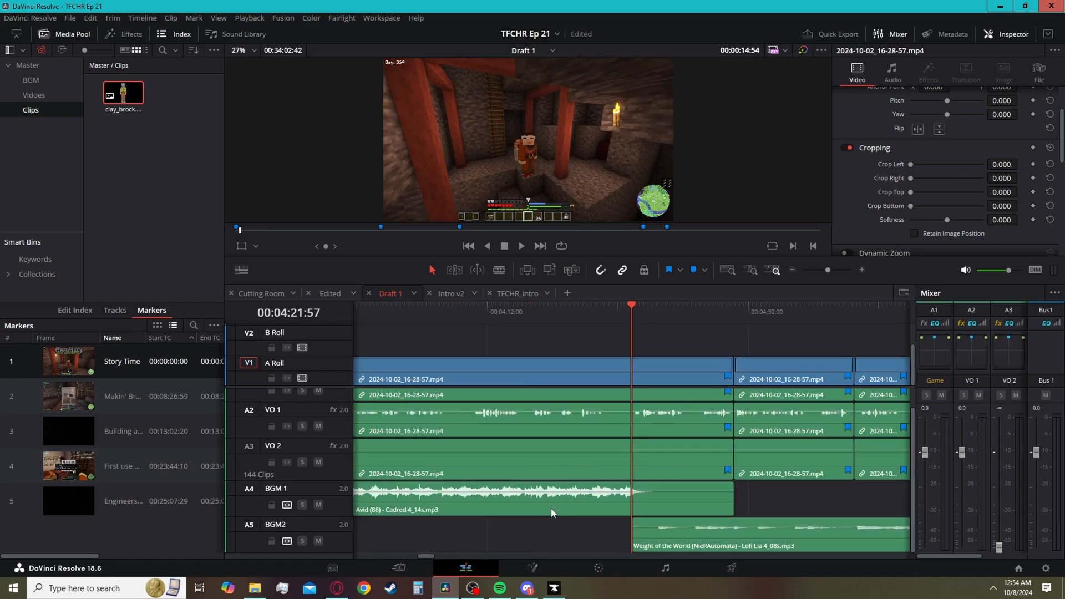
pyautogui.press('Down')
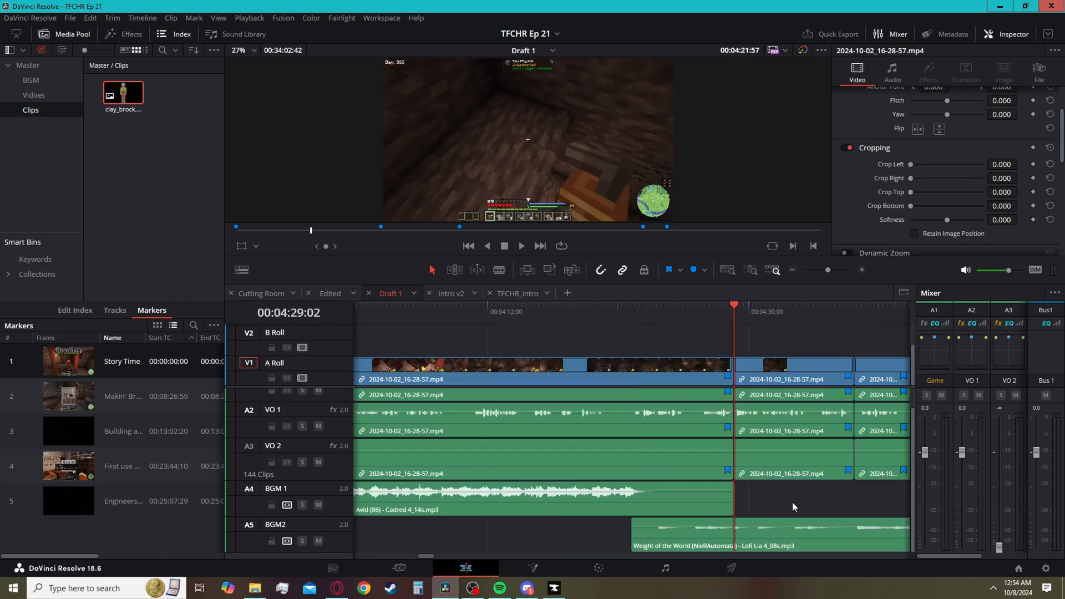
pyautogui.press('Down')
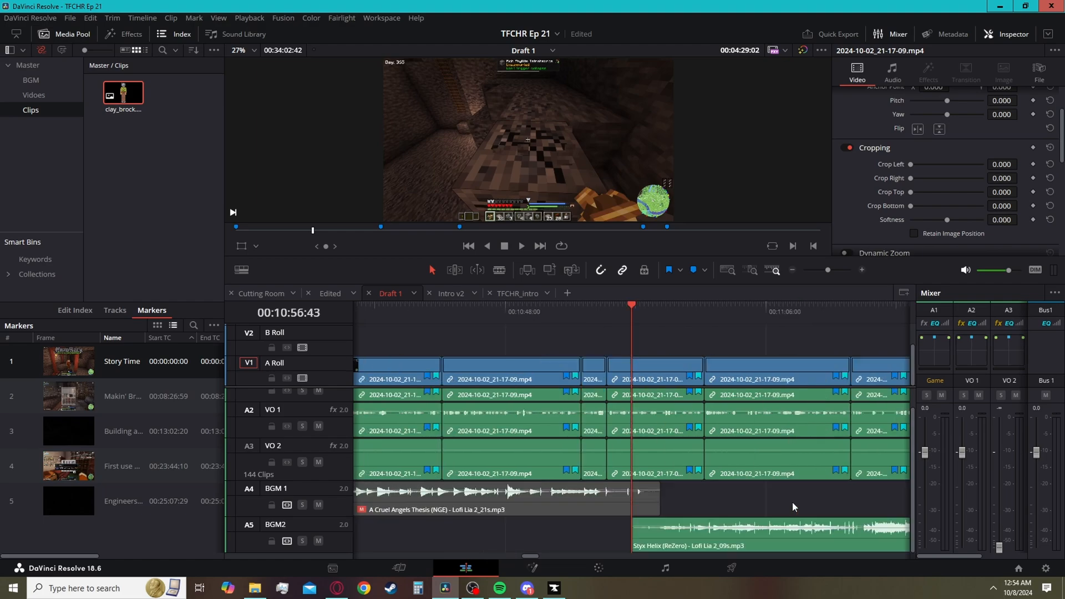
pyautogui.press('Down')
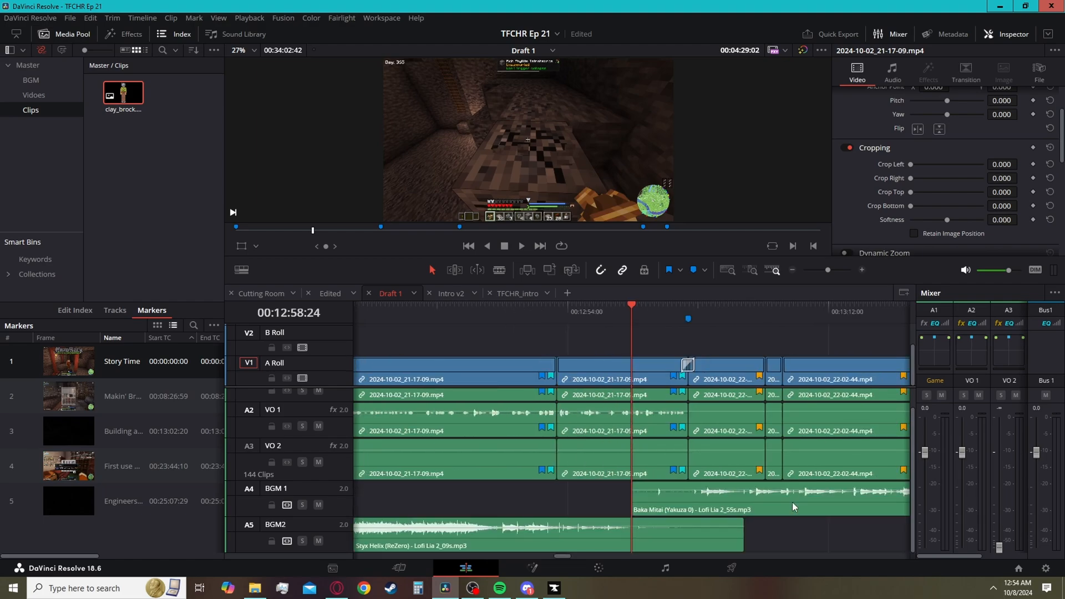
pyautogui.press('Down')
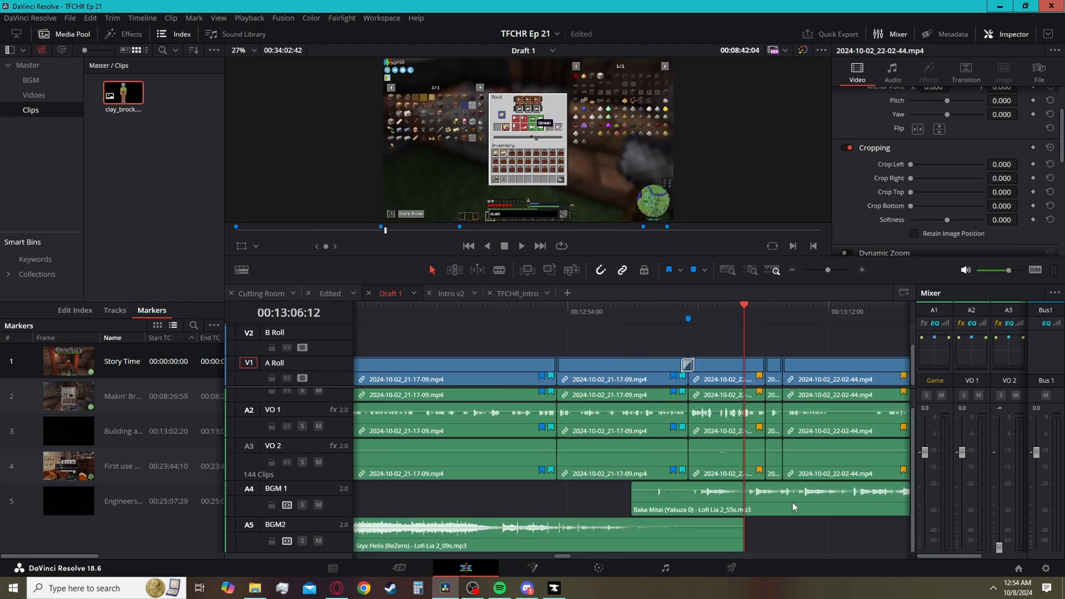
pyautogui.press('Down')
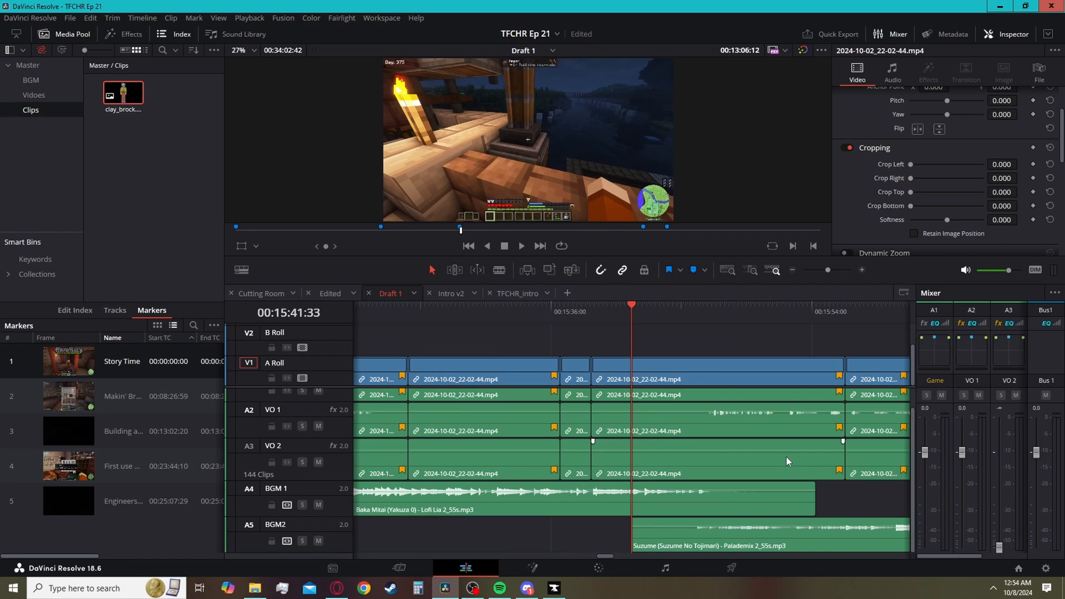
# - Disable the Suzume (Suzume No Tojimari) music clip on the BGM2 track and place the playhead at 00:15:44:45
pyautogui.click(668, 312)
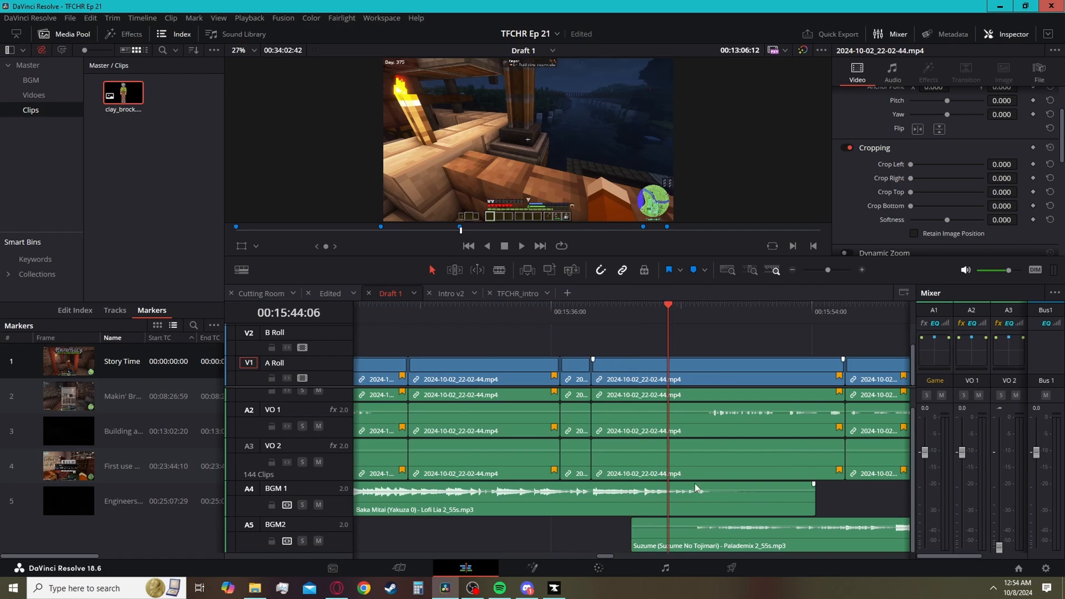
pyautogui.click(707, 540)
pyautogui.press('d')
pyautogui.click(678, 312)
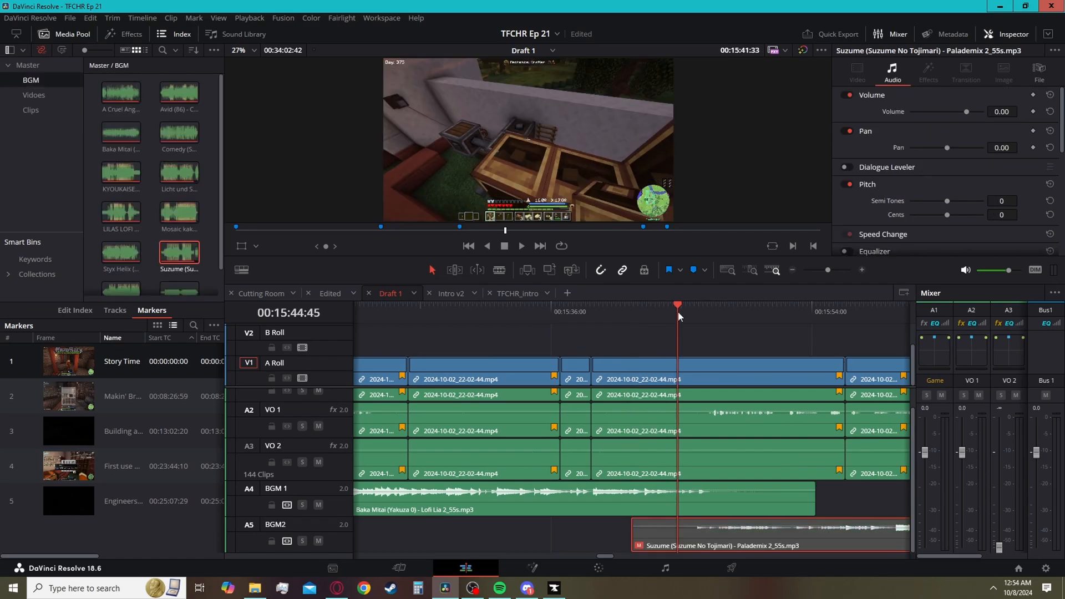
# - Disable the A Roll gameplay clip and Baka Mitai music clip, play Suzume alone from 00:15:44:45, and glance at the Fairlight page
pyautogui.press('d')
pyautogui.press('space')
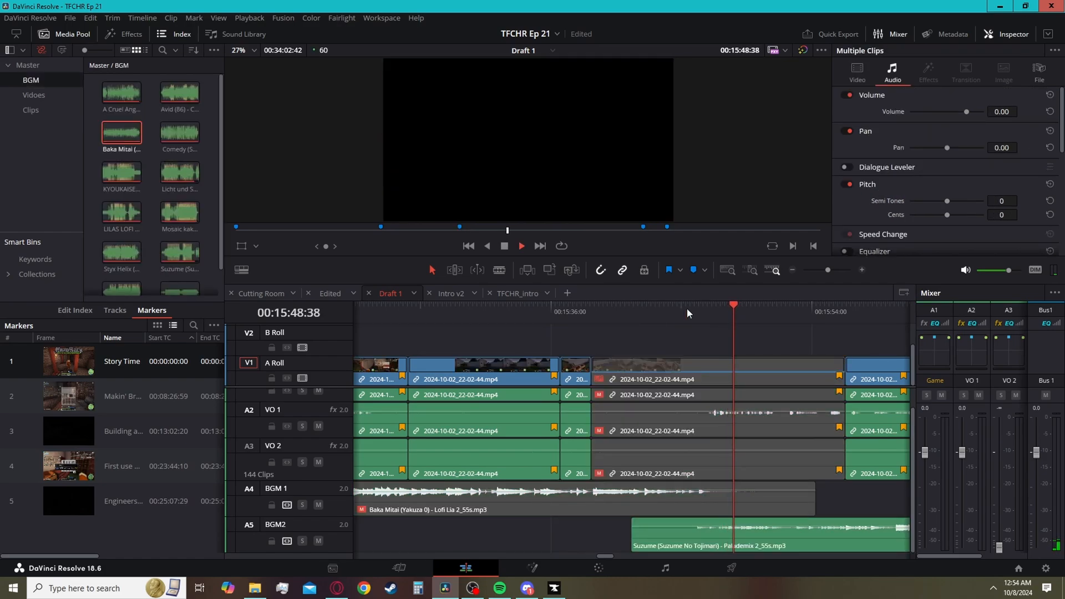
pyautogui.press('space')
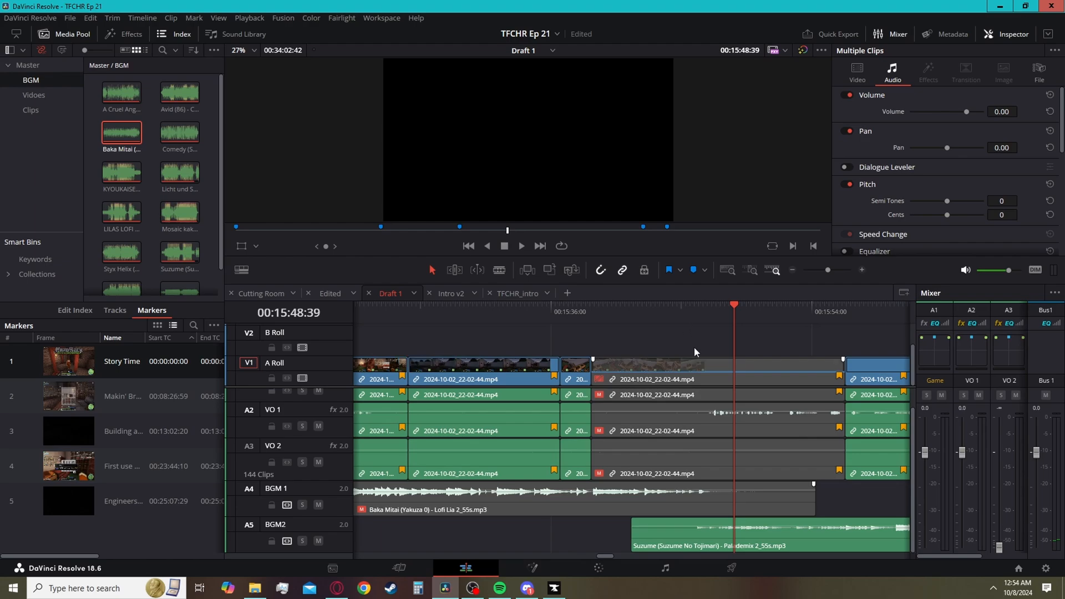
pyautogui.click(672, 573)
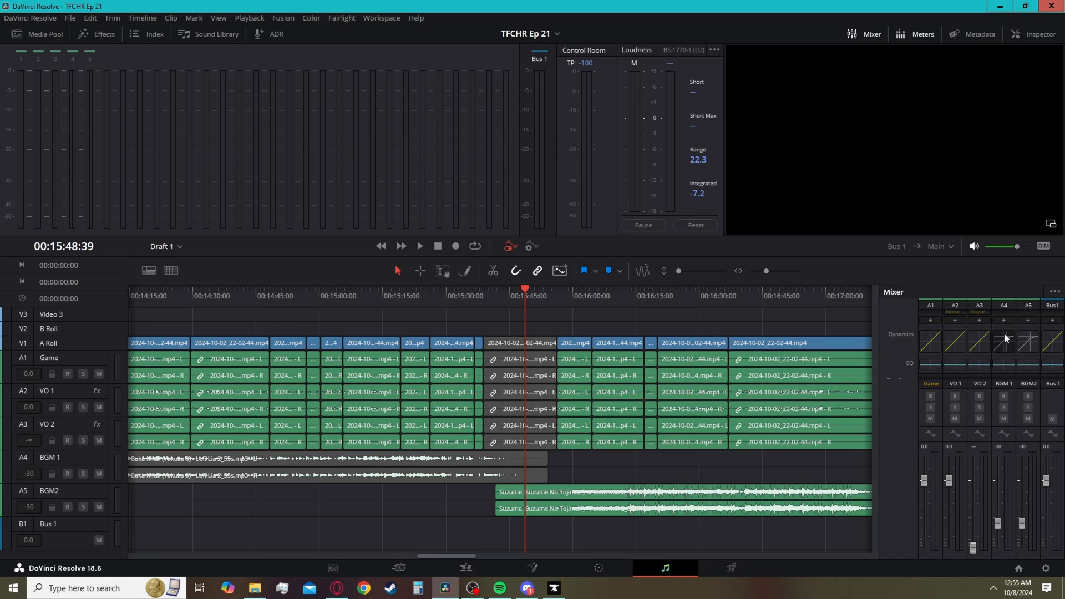
pyautogui.click(465, 568)
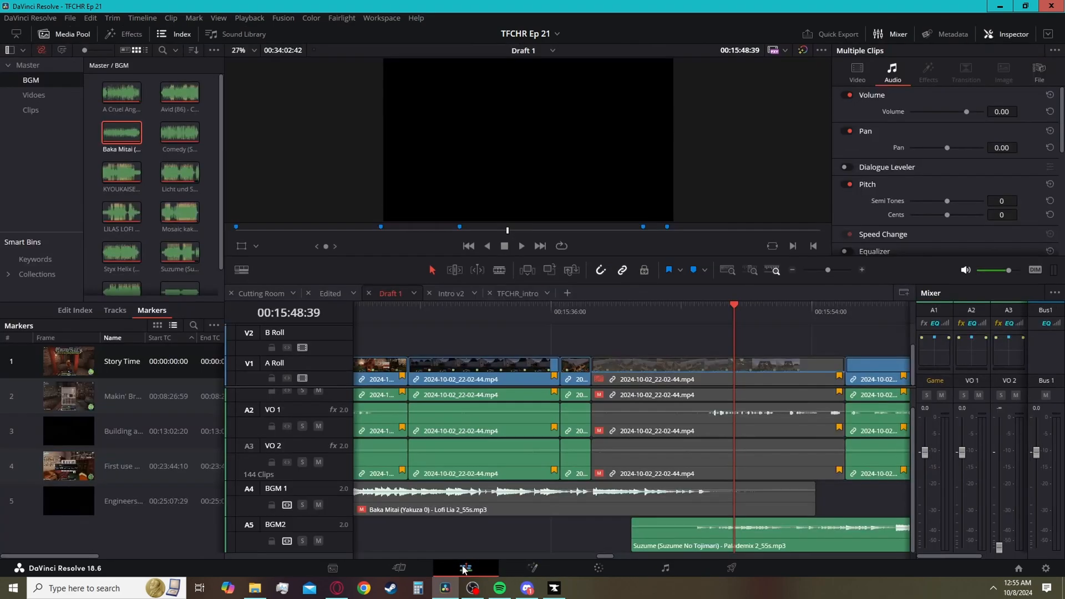
# - Enable the Baka Mitai music clip, disable Suzume, and play Baka Mitai alone from 00:15:44:48
pyautogui.click(692, 494)
pyautogui.click(678, 537)
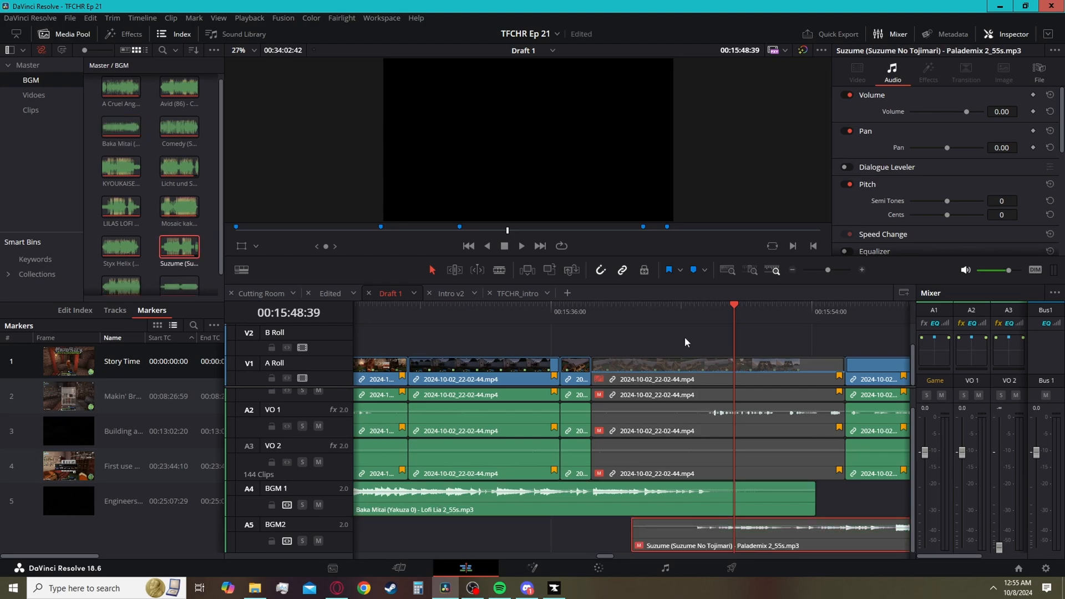
pyautogui.click(678, 314)
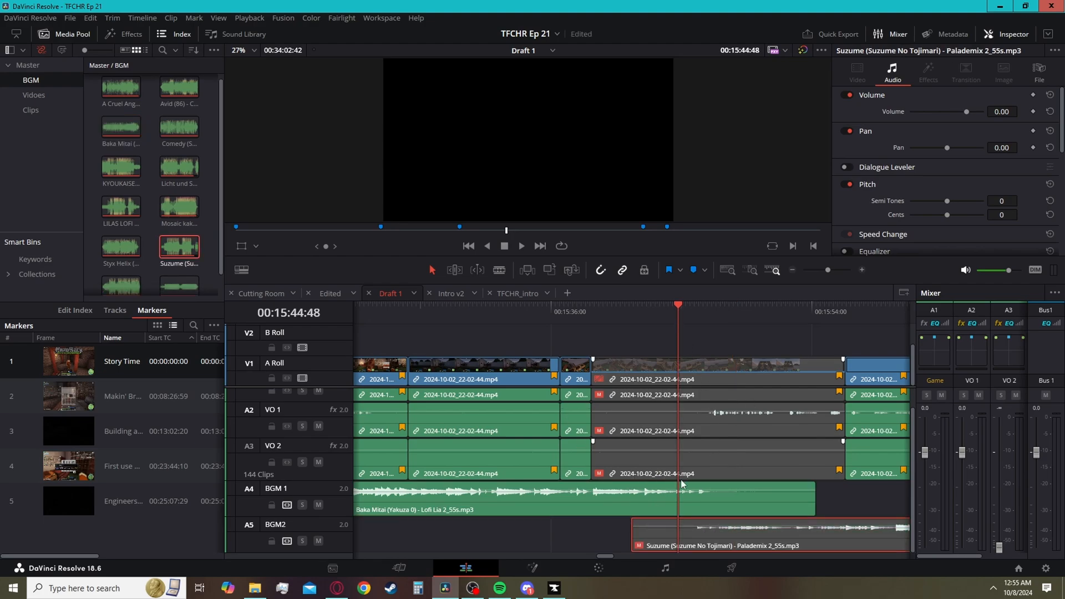
pyautogui.press('space')
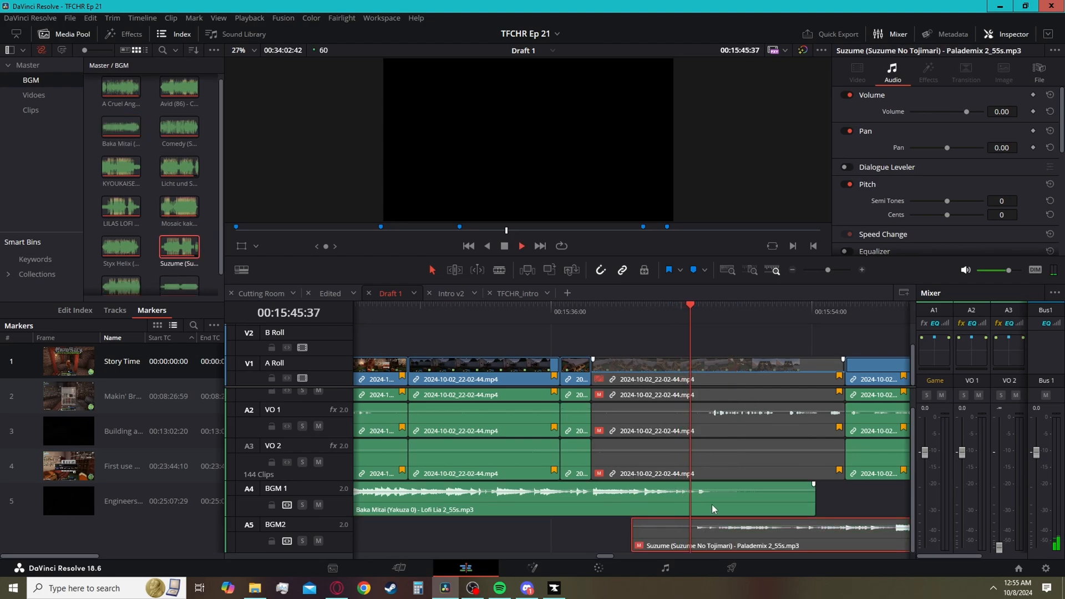
# - Disable Baka Mitai and enable Suzume to listen to the Suzume clip alone over the same overlap
pyautogui.click(733, 506)
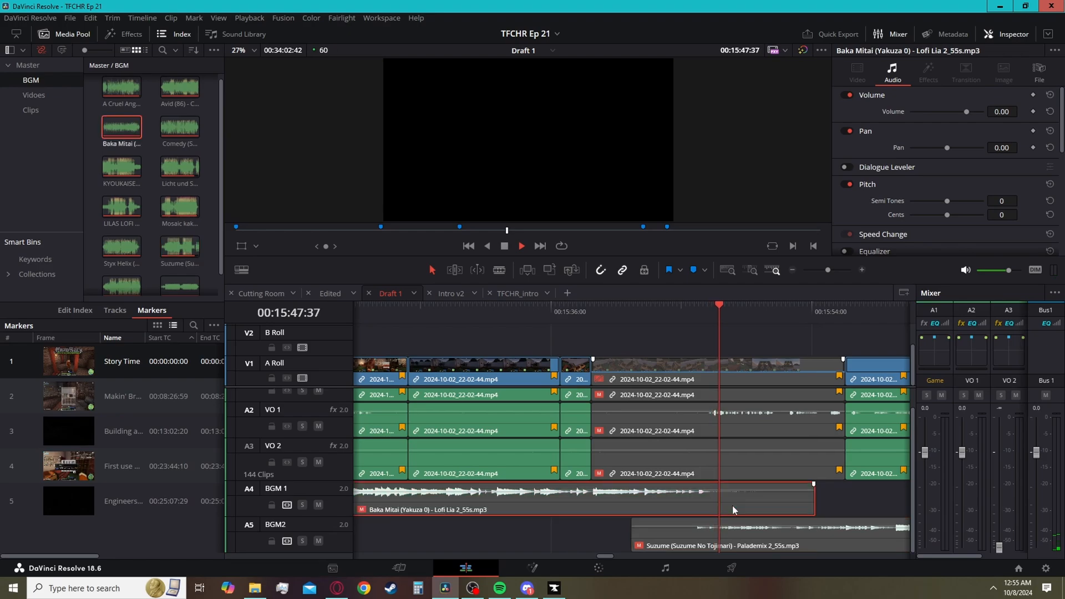
pyautogui.click(688, 531)
pyautogui.click(684, 316)
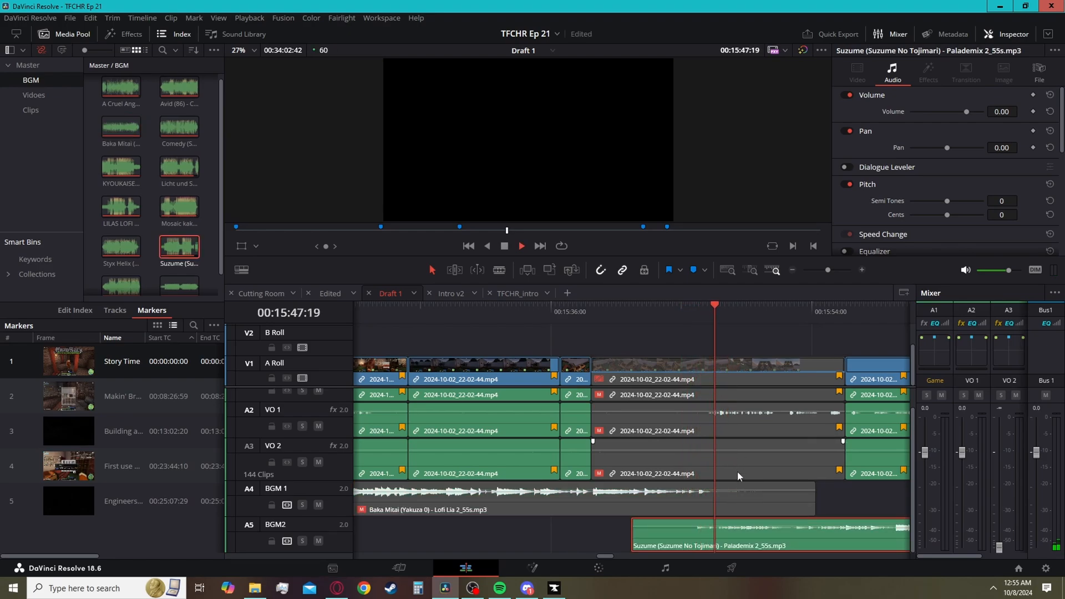
# - Enable both the Baka Mitai and Suzume music clips and play their overlap together, stopping at 00:15:48:07
pyautogui.click(743, 496)
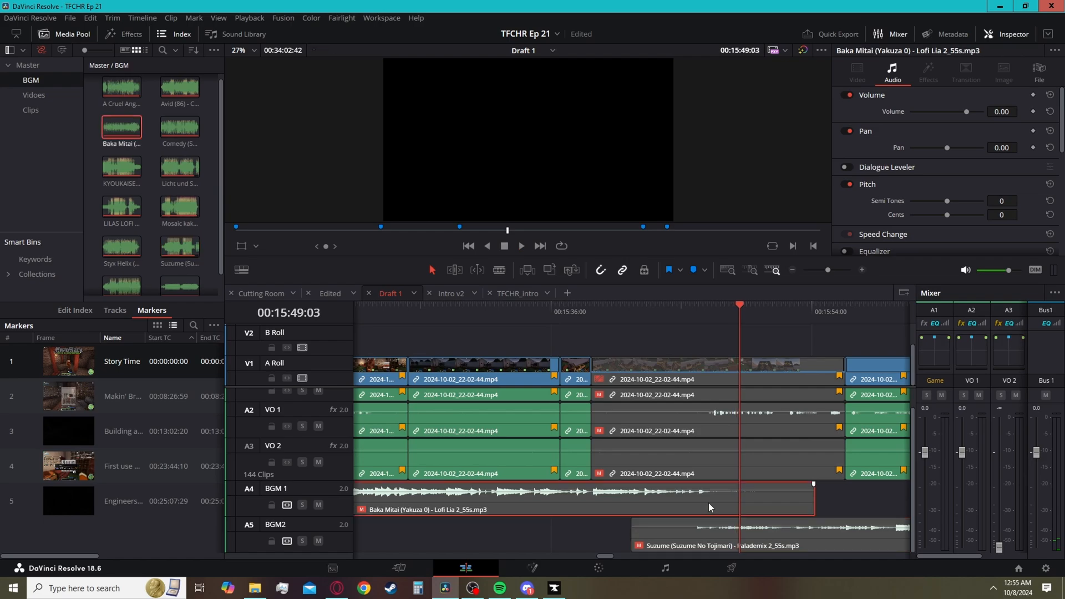
pyautogui.click(685, 537)
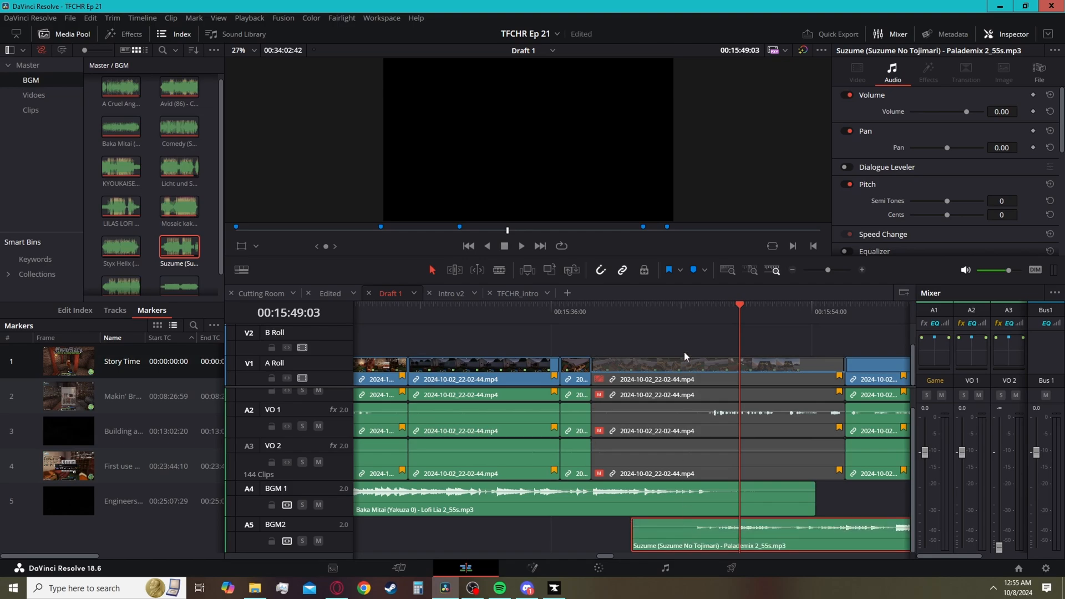
pyautogui.click(674, 314)
pyautogui.press('space')
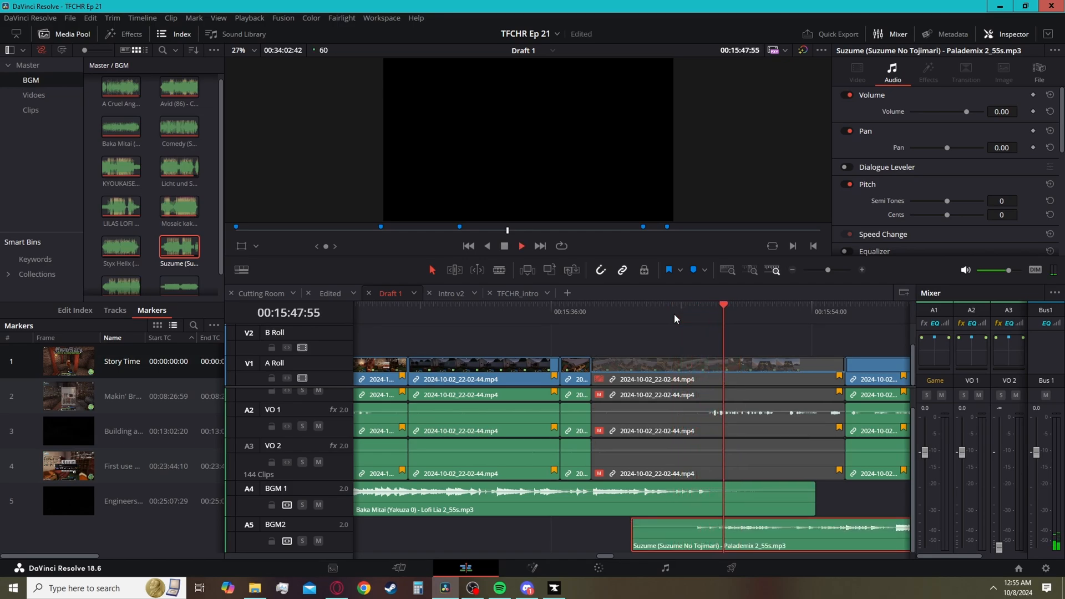
pyautogui.press('space')
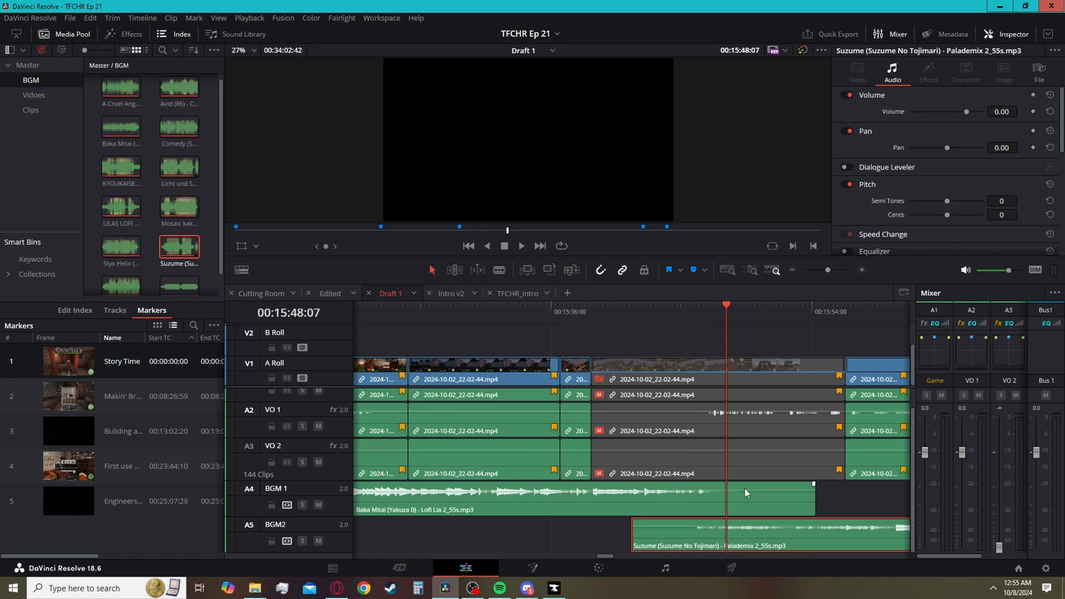
# - Show the cross fade audio transitions in the effects library and reduce the height of the VO 2 track
pyautogui.click(239, 35)
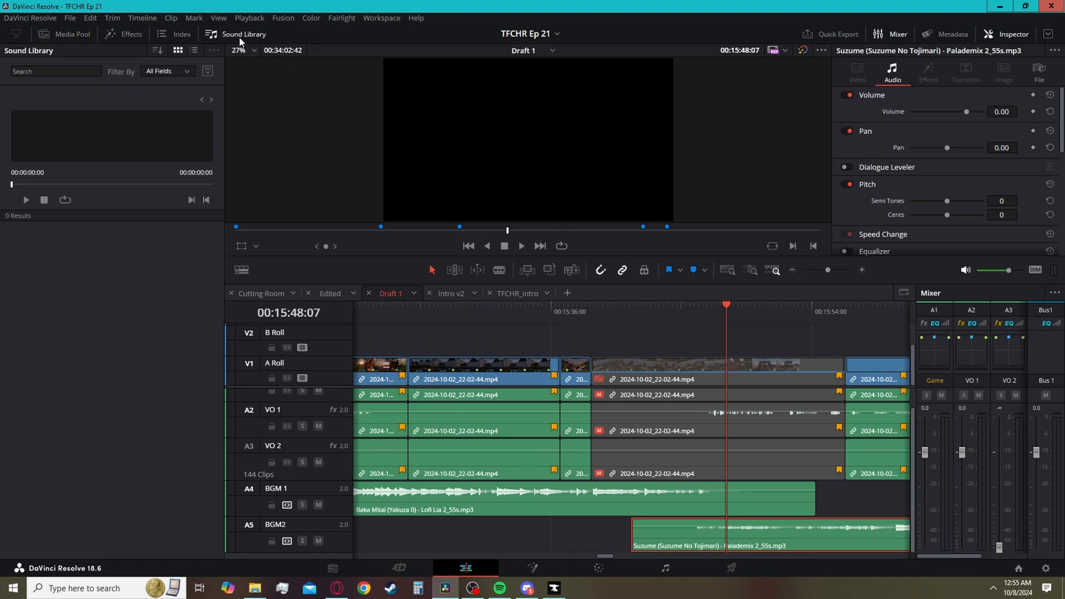
pyautogui.click(178, 34)
pyautogui.click(128, 36)
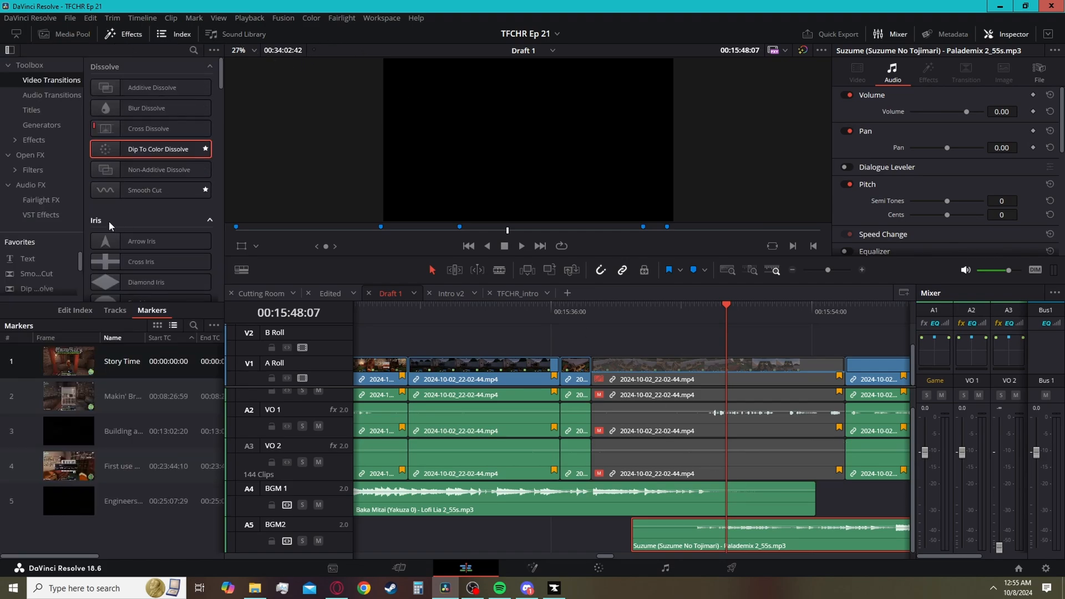
pyautogui.click(51, 96)
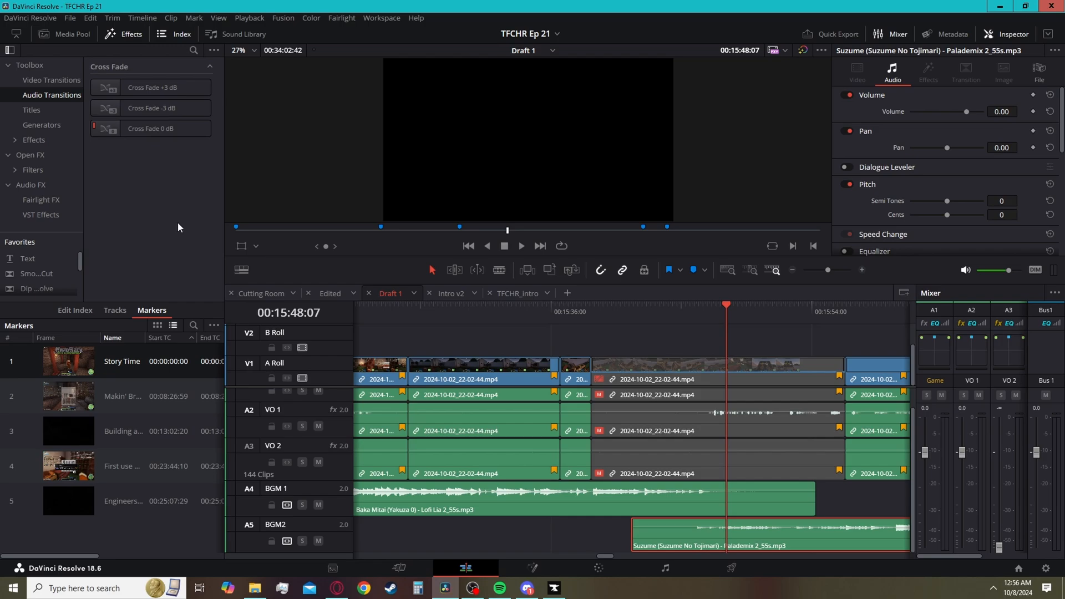
pyautogui.doubleClick(308, 475)
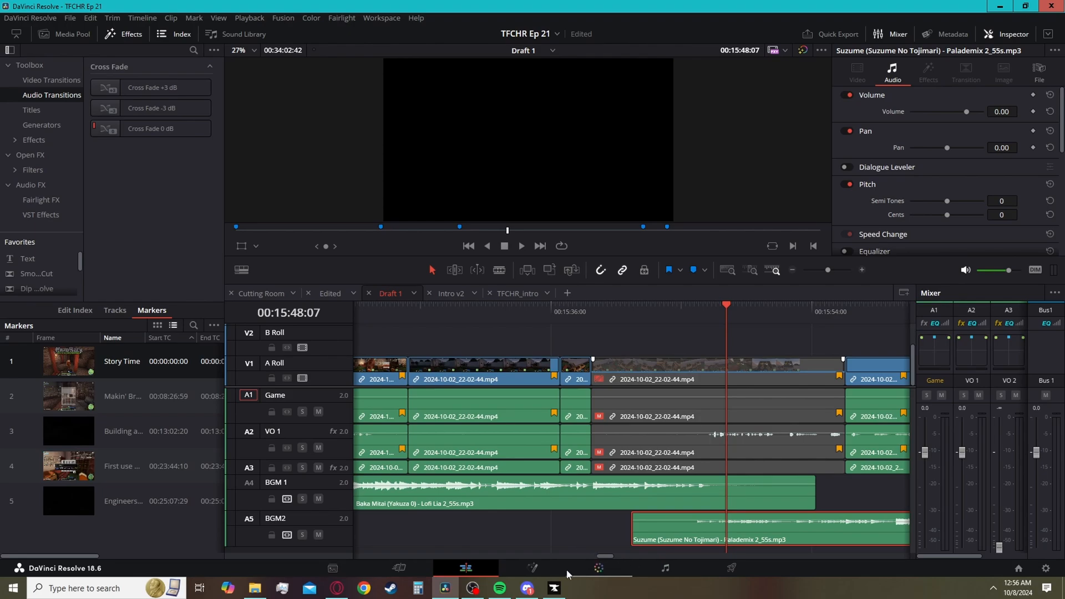
# - On the Fairlight page, examine the Dialogue Processor settings applied to the VO 1 track and close them
pyautogui.click(668, 574)
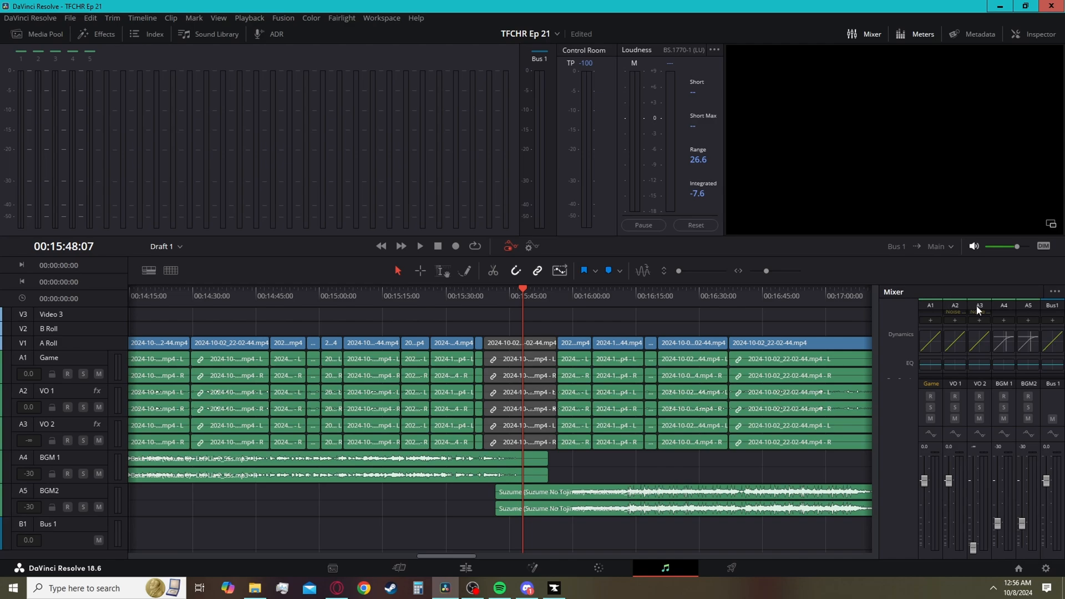
pyautogui.scroll(3, 998, 330)
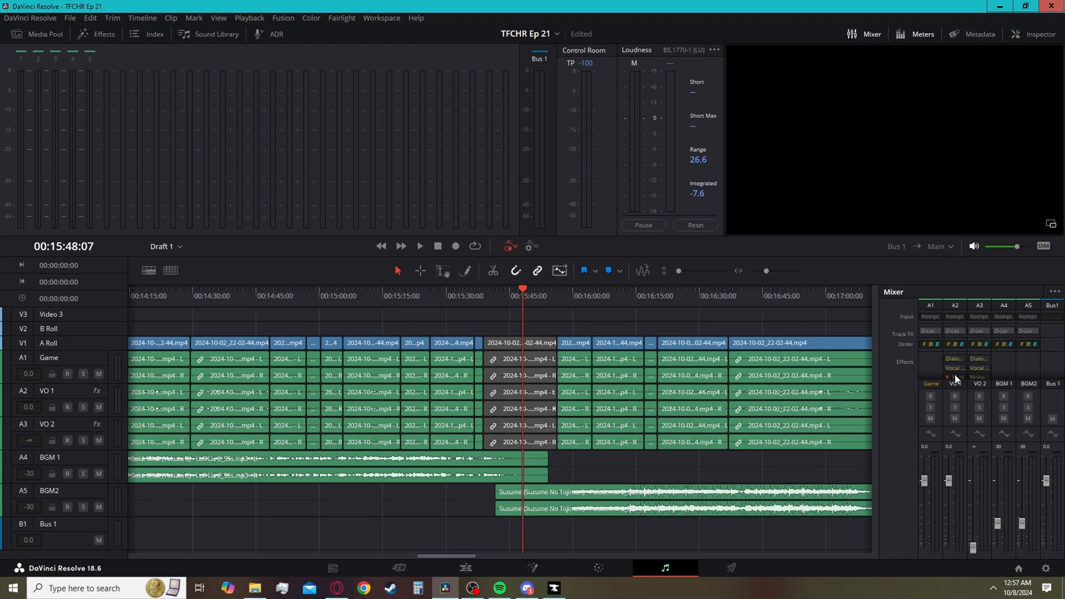
pyautogui.click(956, 358)
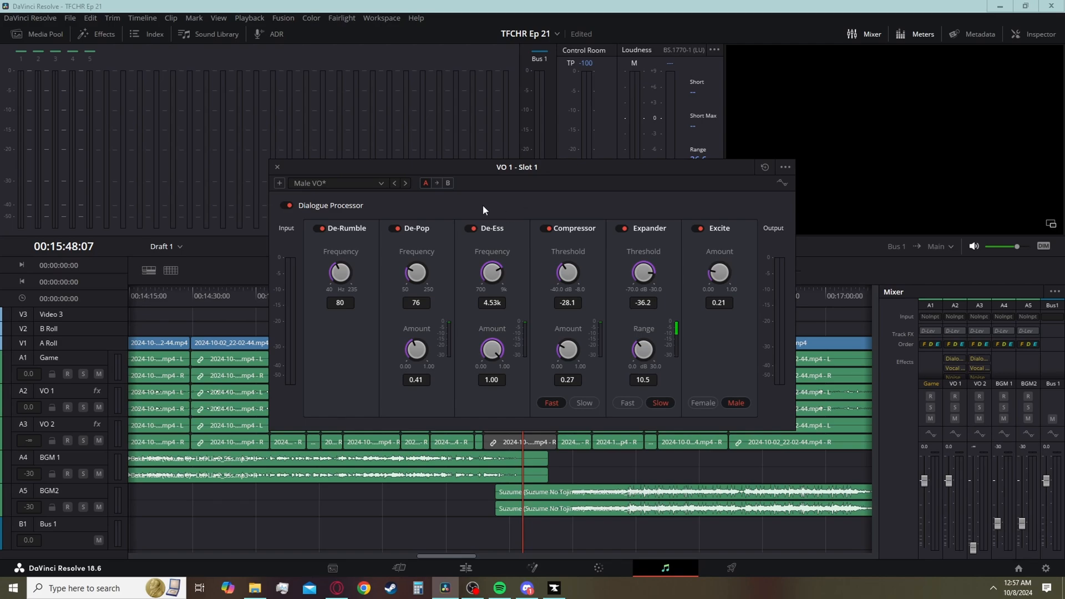
pyautogui.click(277, 168)
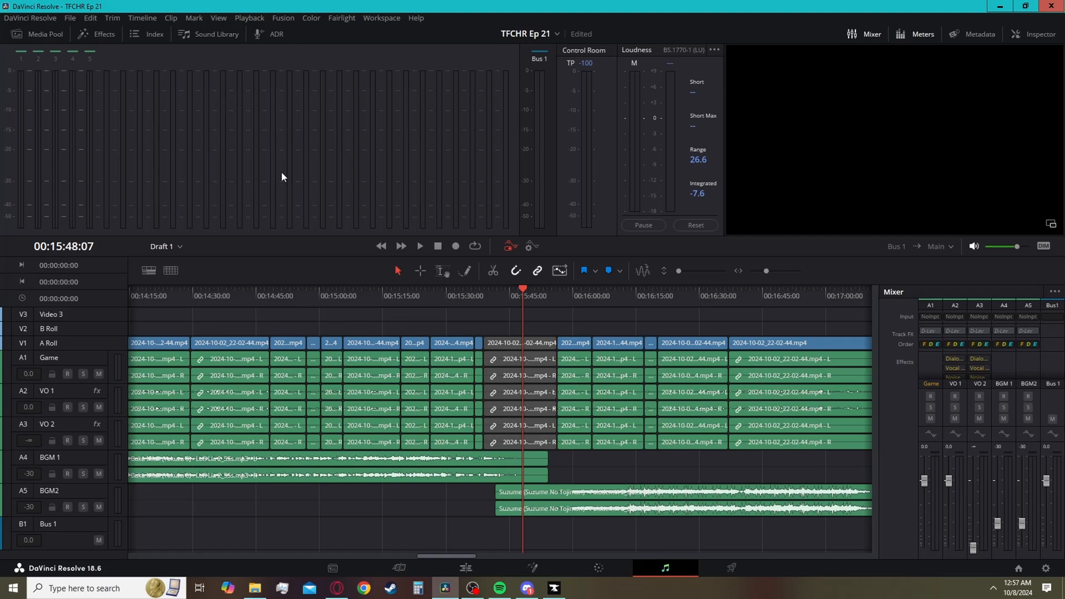
# - Examine the Vocal Channel equalizer and compressor settings on the VO 1 track, including its list of saved presets
pyautogui.click(955, 369)
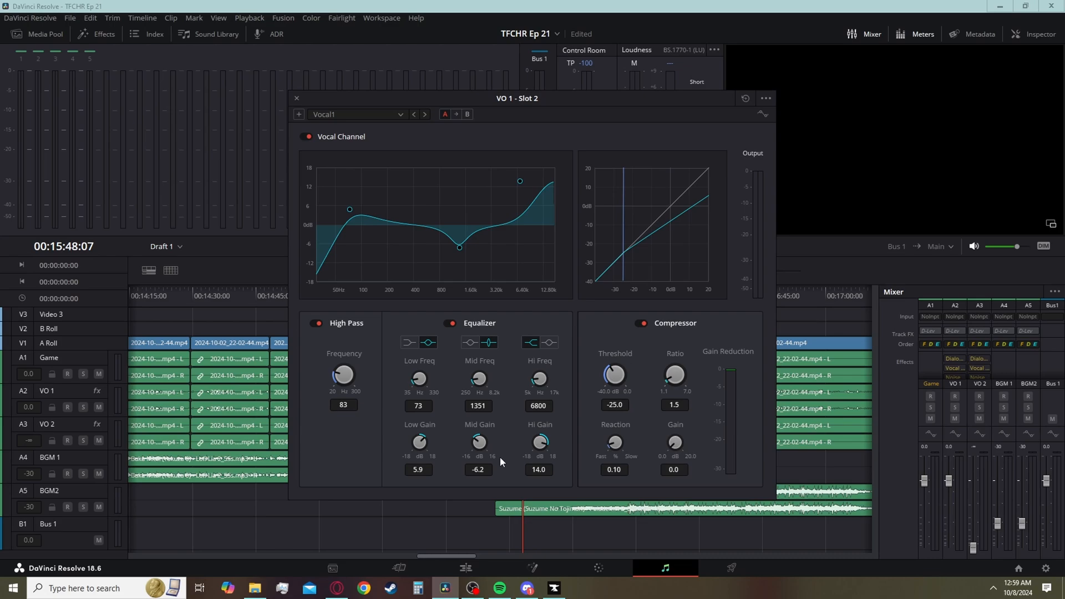
pyautogui.click(354, 114)
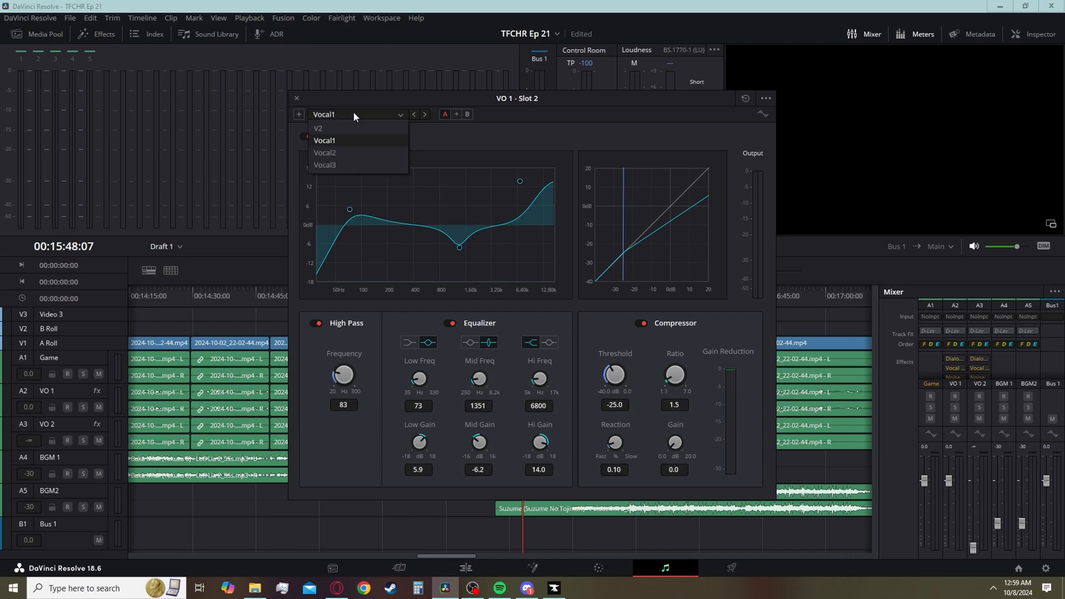
pyautogui.click(355, 114)
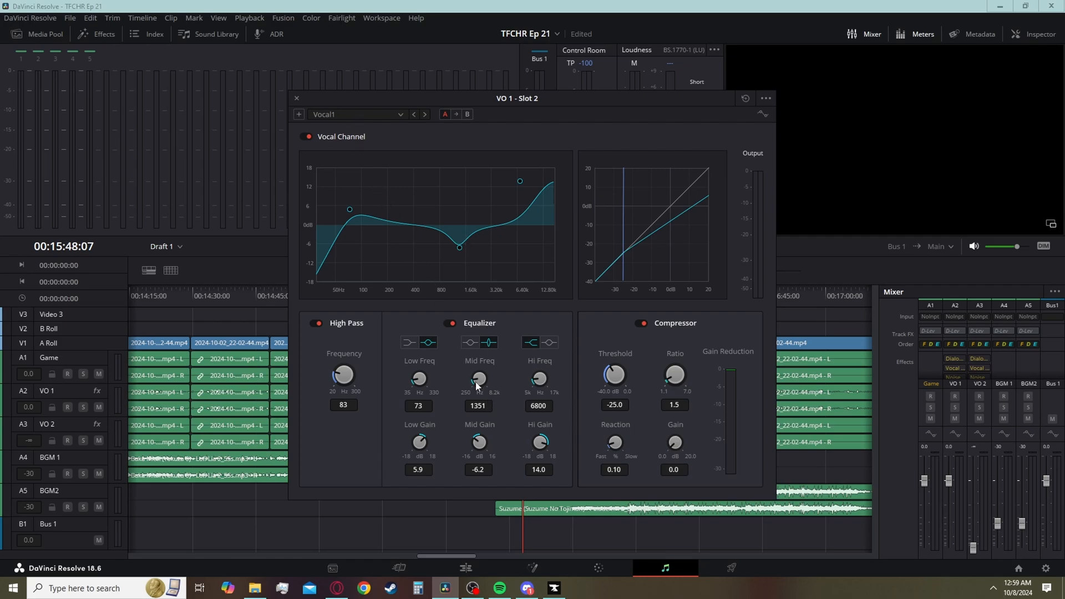
# - Try mid gain values of 10.5 and -6.8 in the VO 1 Vocal Channel equalizer, restoring the Vocal1 preset before closing it
pyautogui.moveTo(478, 436); pyautogui.dragTo(483, 472)
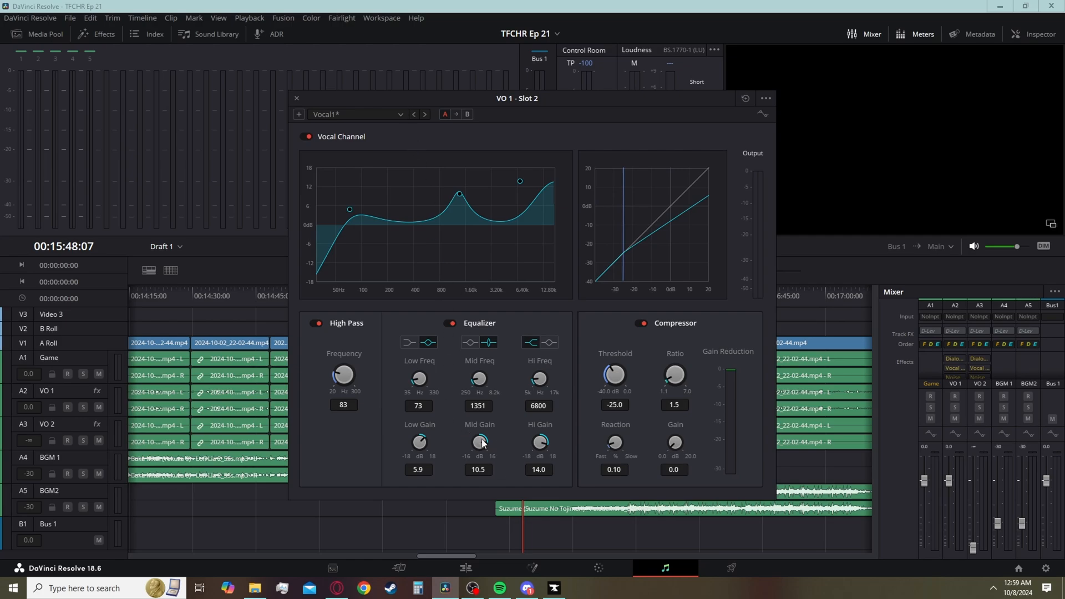
pyautogui.moveTo(482, 442); pyautogui.dragTo(494, 406)
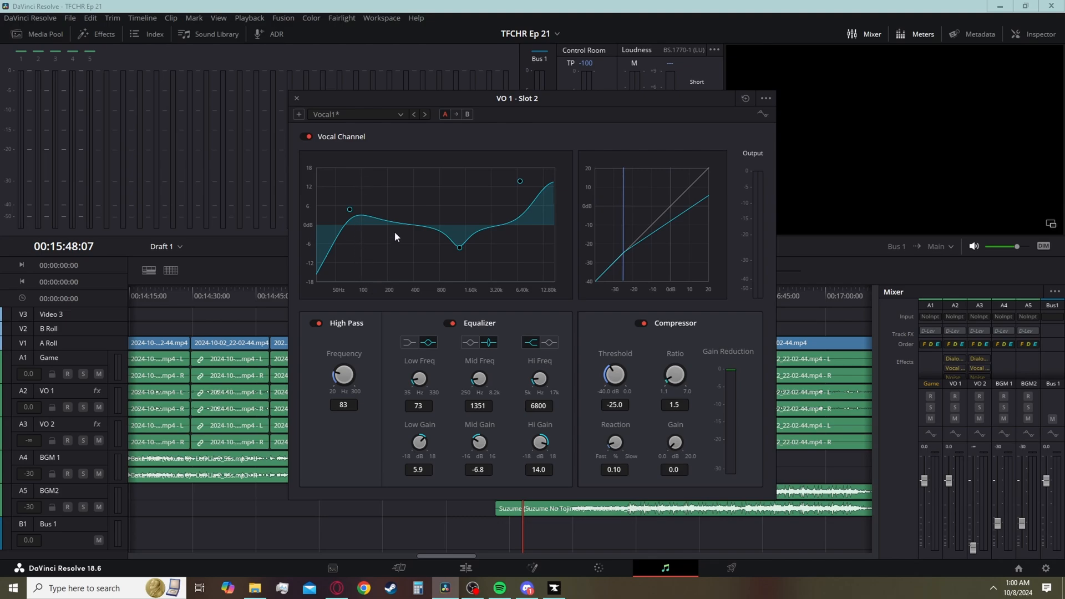
pyautogui.click(370, 113)
pyautogui.click(367, 133)
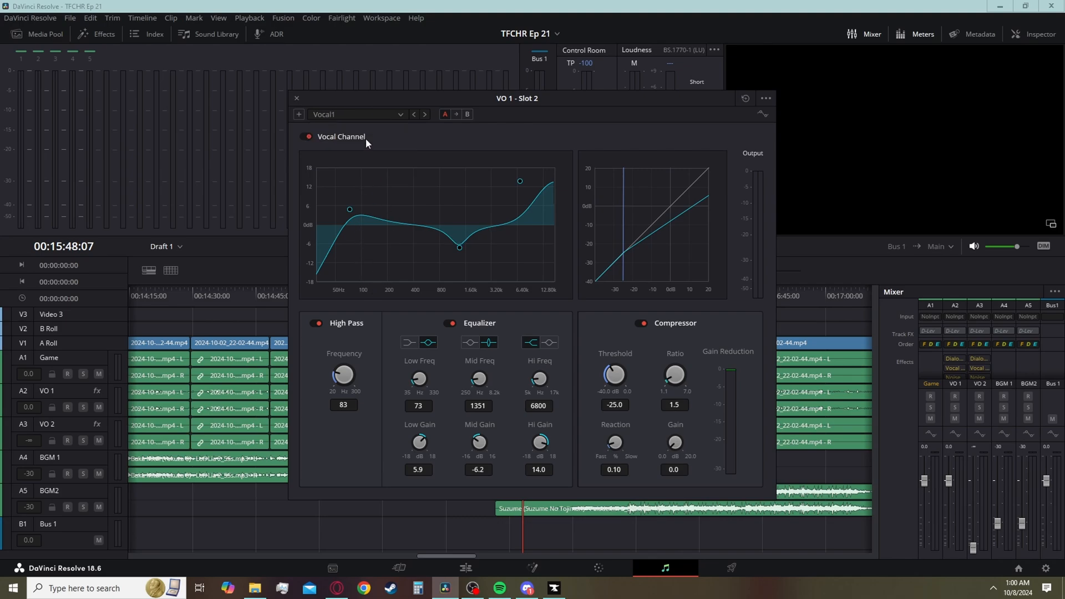
pyautogui.click(297, 97)
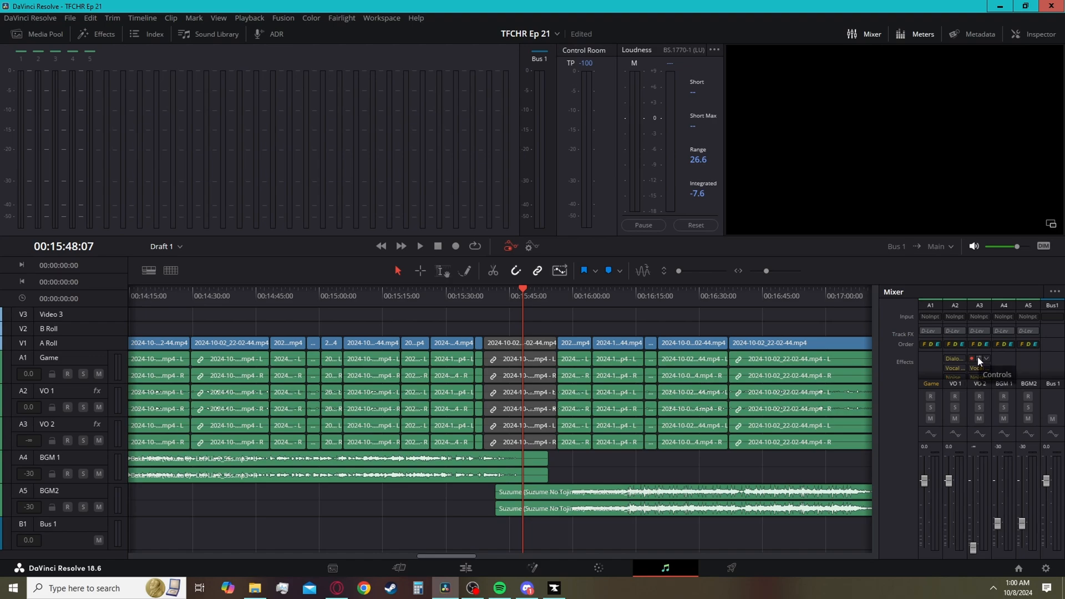
pyautogui.moveTo(174, 368); pyautogui.dragTo(142, 399)
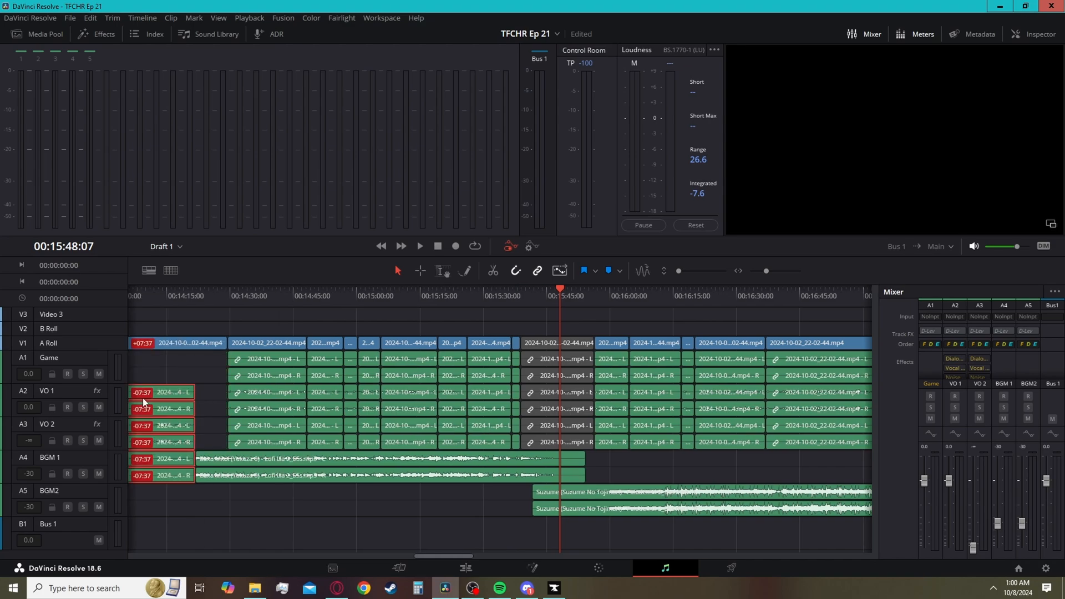
pyautogui.moveTo(248, 553); pyautogui.dragTo(244, 515)
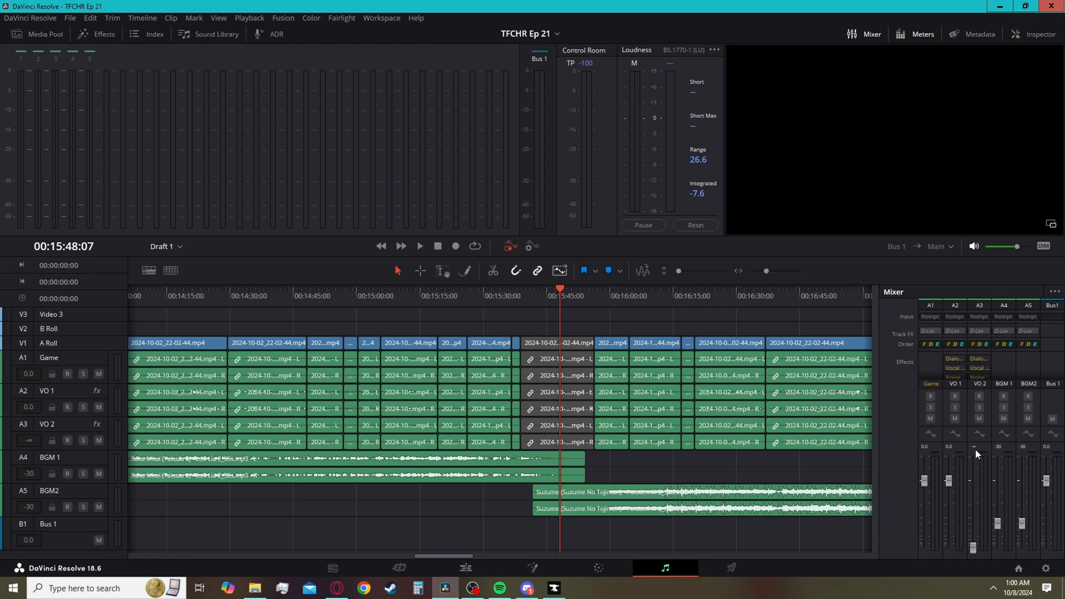
pyautogui.scroll(-3, 1004, 359)
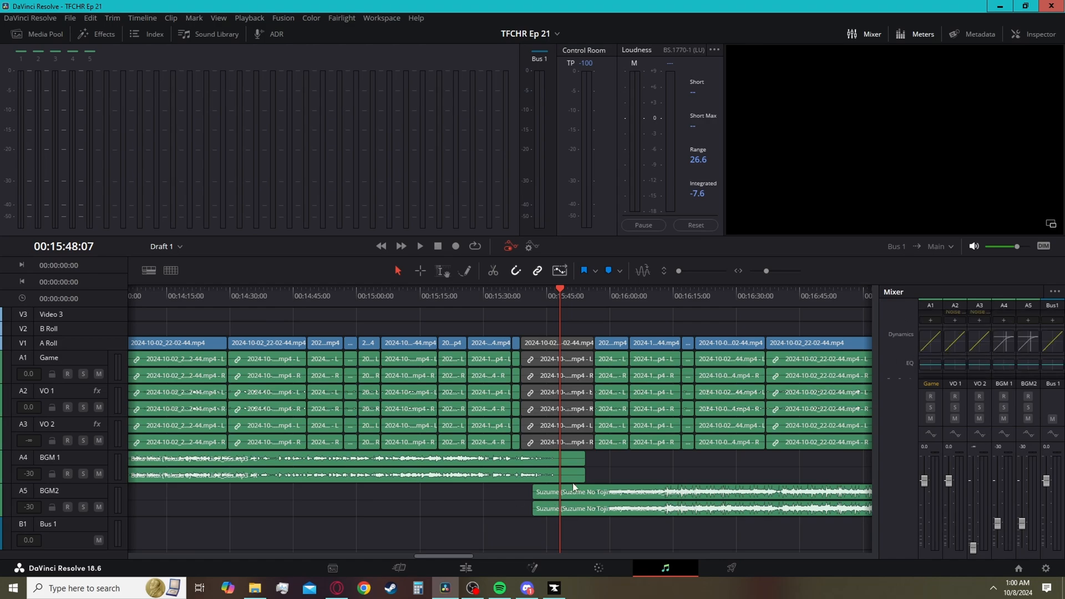
# - On the Edit page, lower the VO 1 fader to minimum and play the opening background music from about 00:00:27
pyautogui.click(469, 572)
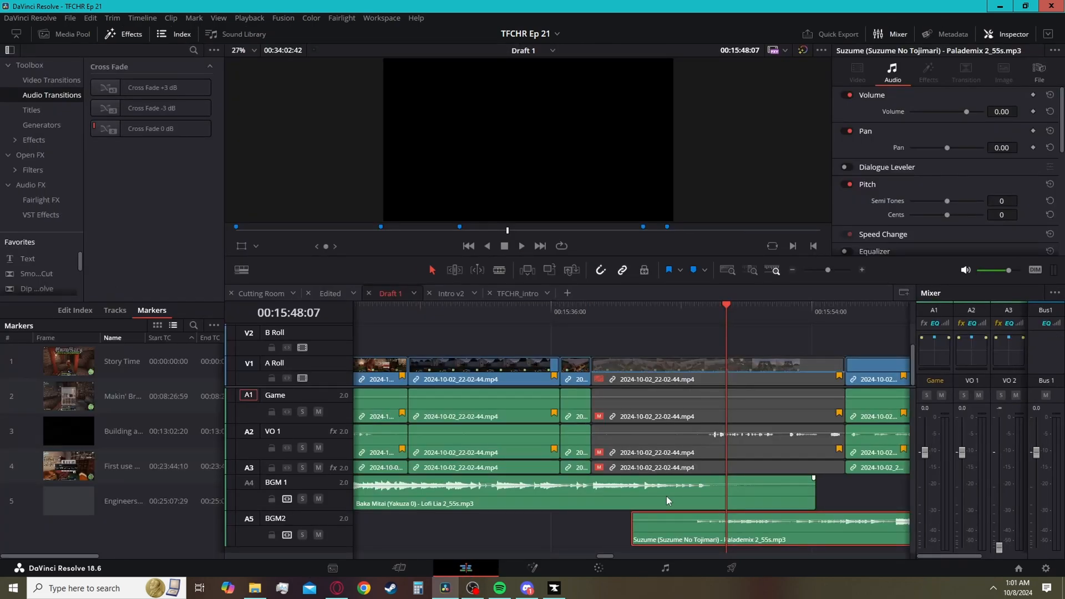
pyautogui.press('Home')
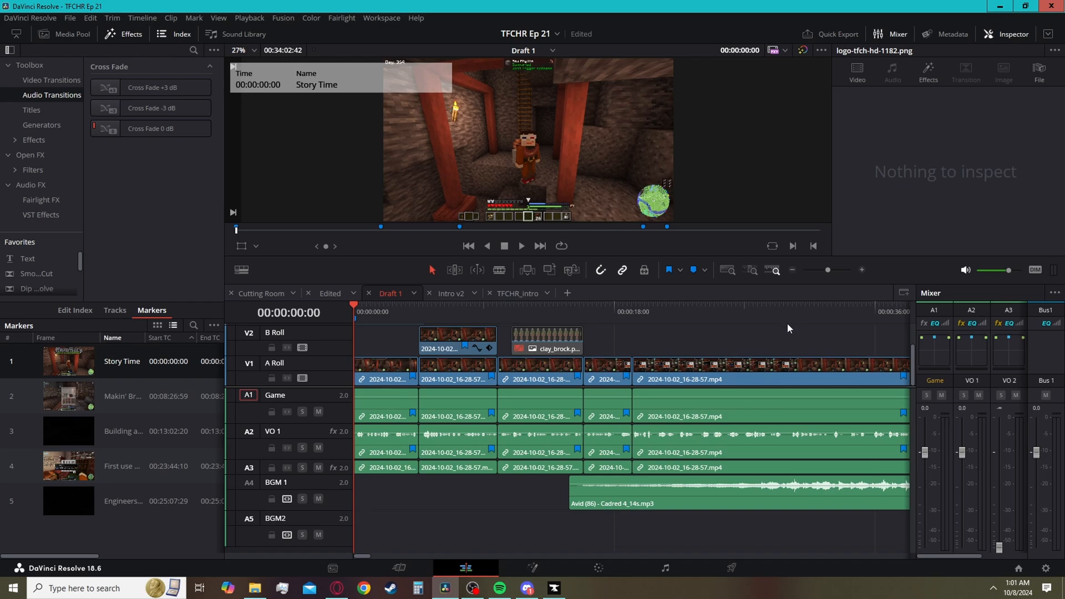
pyautogui.click(753, 315)
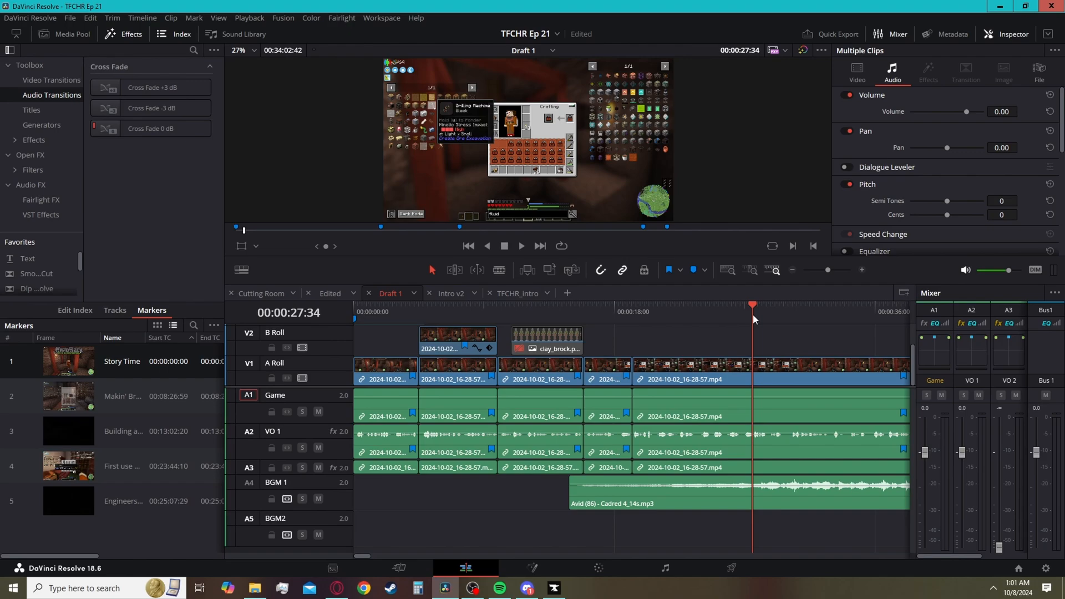
pyautogui.click(747, 375)
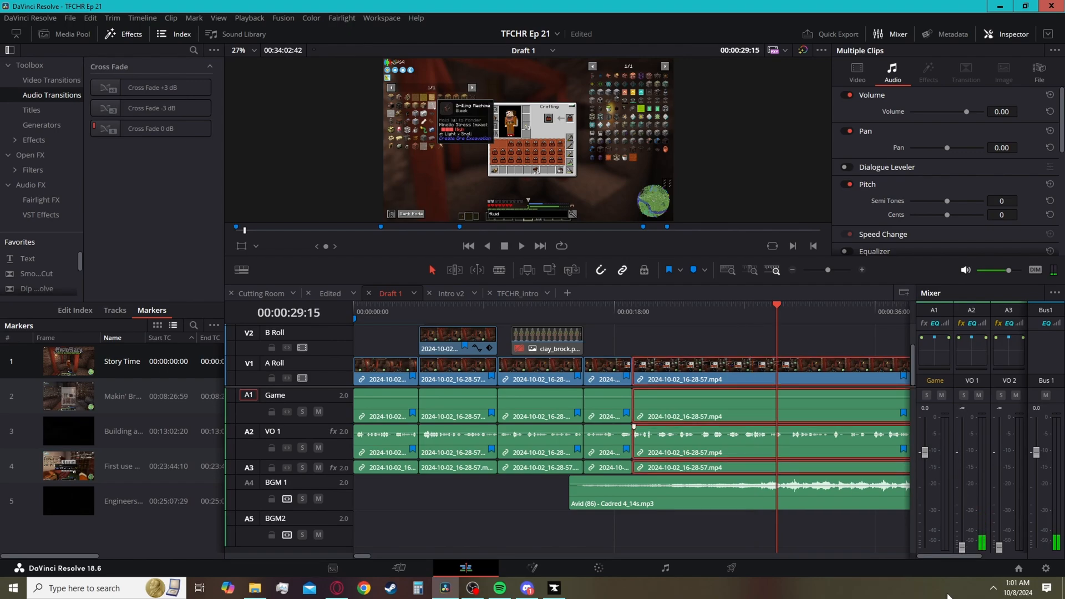
pyautogui.click(694, 541)
pyautogui.press('space')
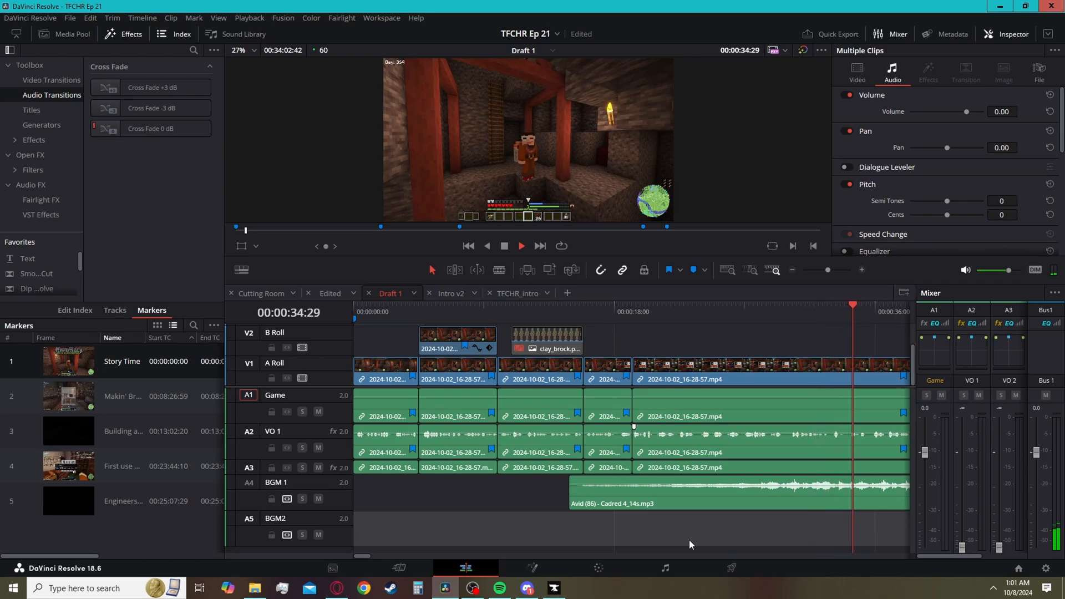
pyautogui.press('space')
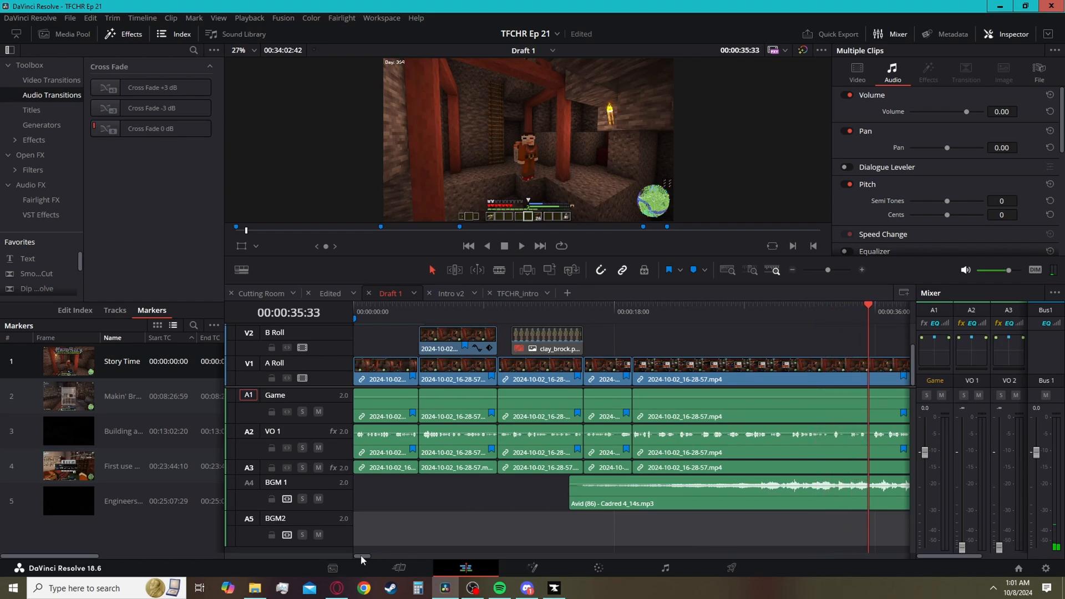
# - Play the Avid (86) background music from about 00:01:13 to hear its louder passage
pyautogui.moveTo(361, 555); pyautogui.dragTo(378, 557)
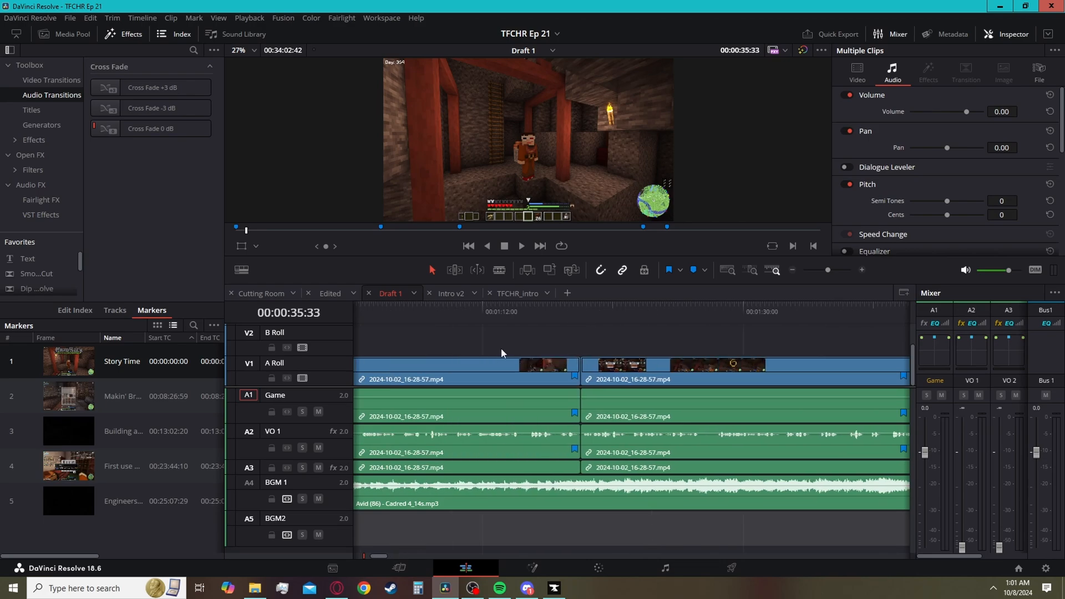
pyautogui.click(500, 318)
pyautogui.press('space')
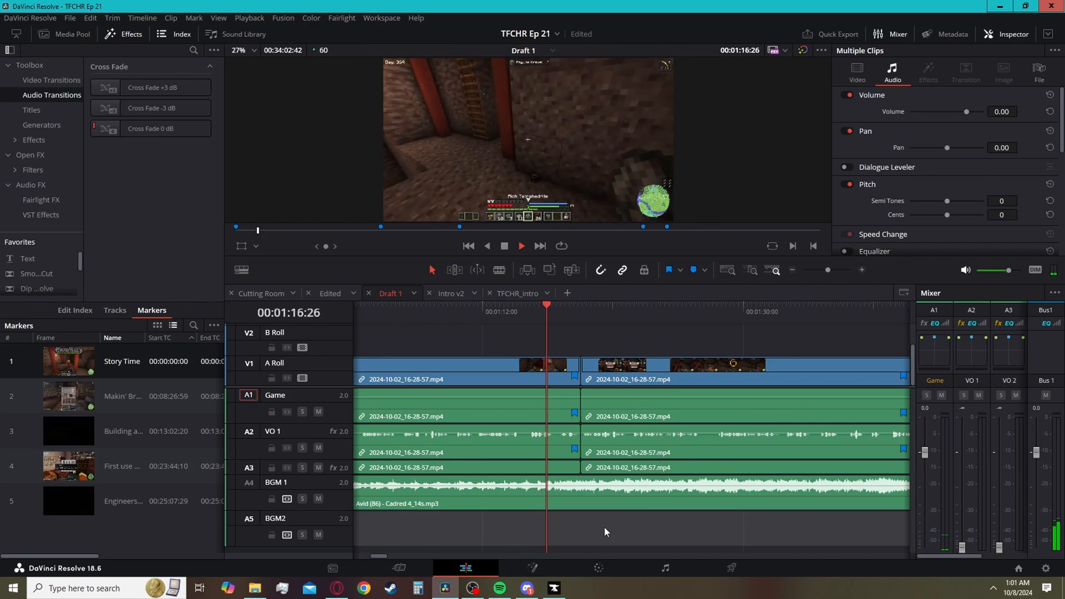
pyautogui.press('space')
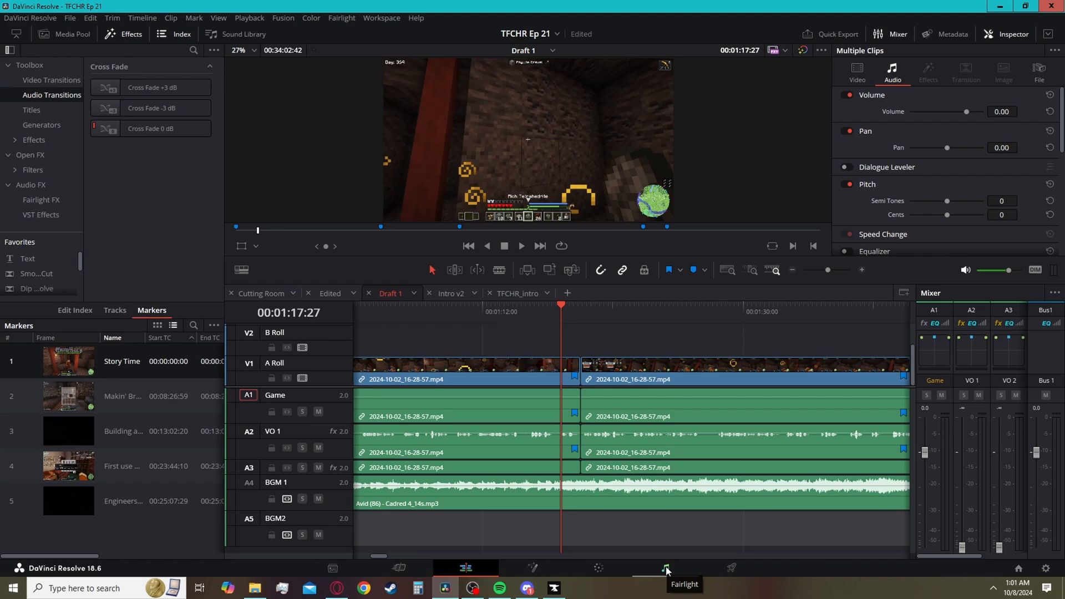
pyautogui.click(623, 312)
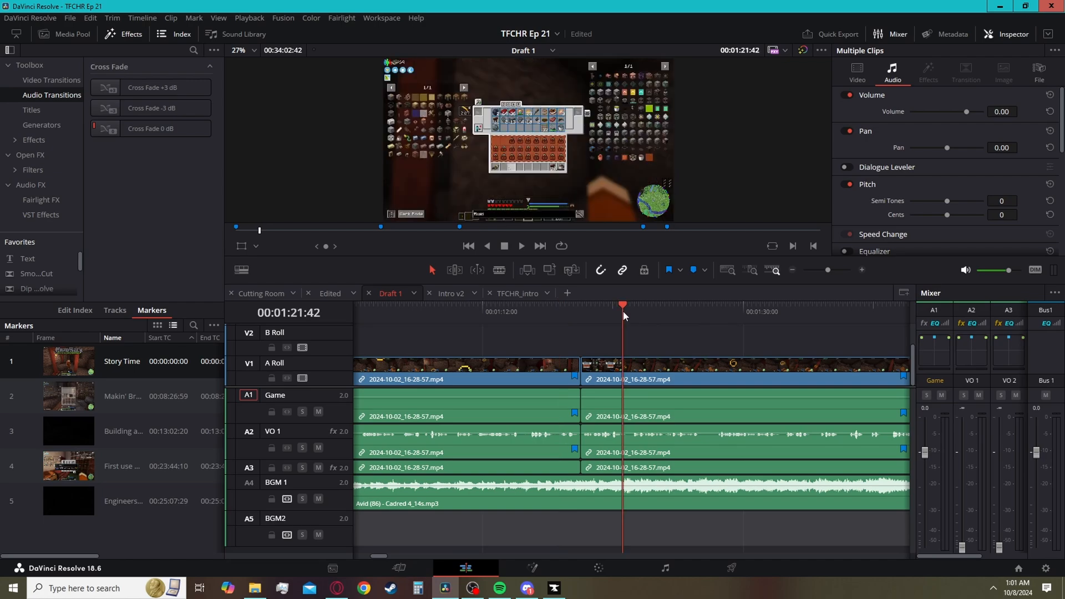
# - Play the Mosaic kakera music near the timeline's end, starting at 00:33:04:50
pyautogui.press('End')
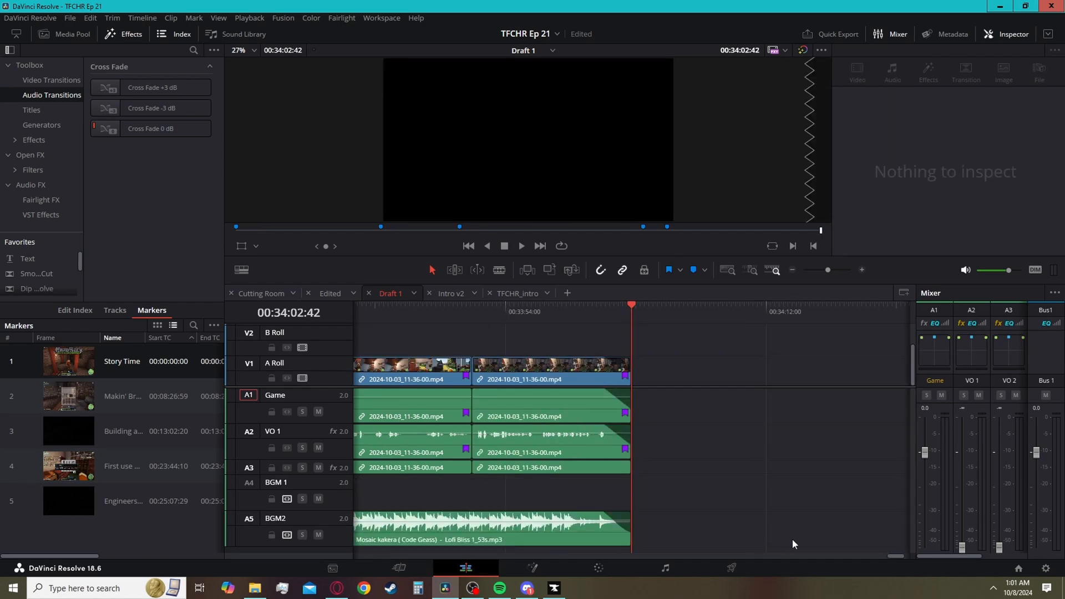
pyautogui.moveTo(898, 553)
pyautogui.mouseDown()
pyautogui.moveTo(869, 552)
pyautogui.moveTo(884, 550)
pyautogui.mouseUp()
pyautogui.click(582, 312)
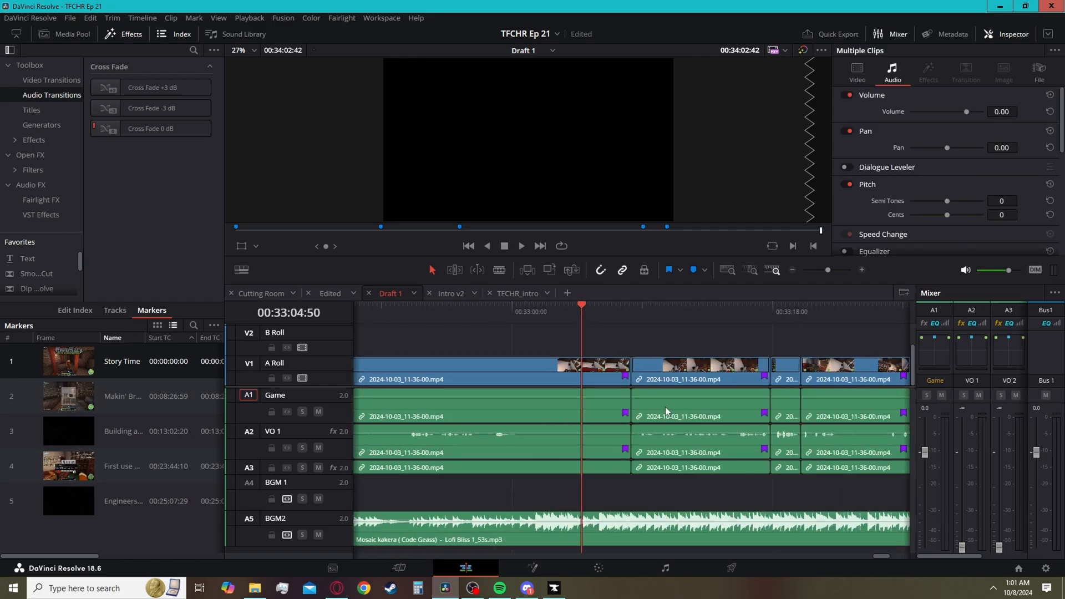
pyautogui.press('space')
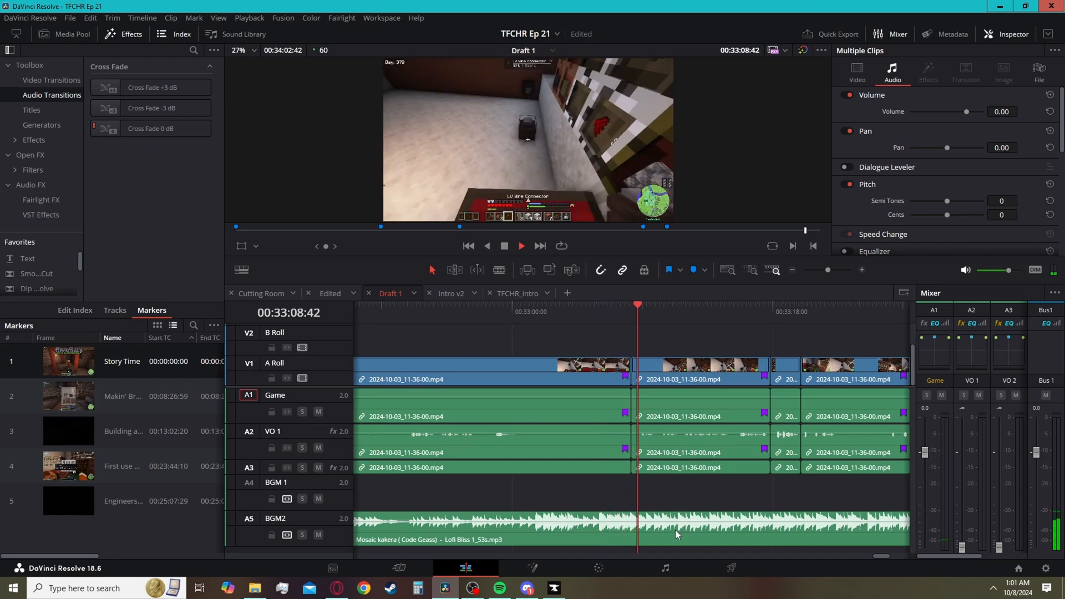
pyautogui.press('space')
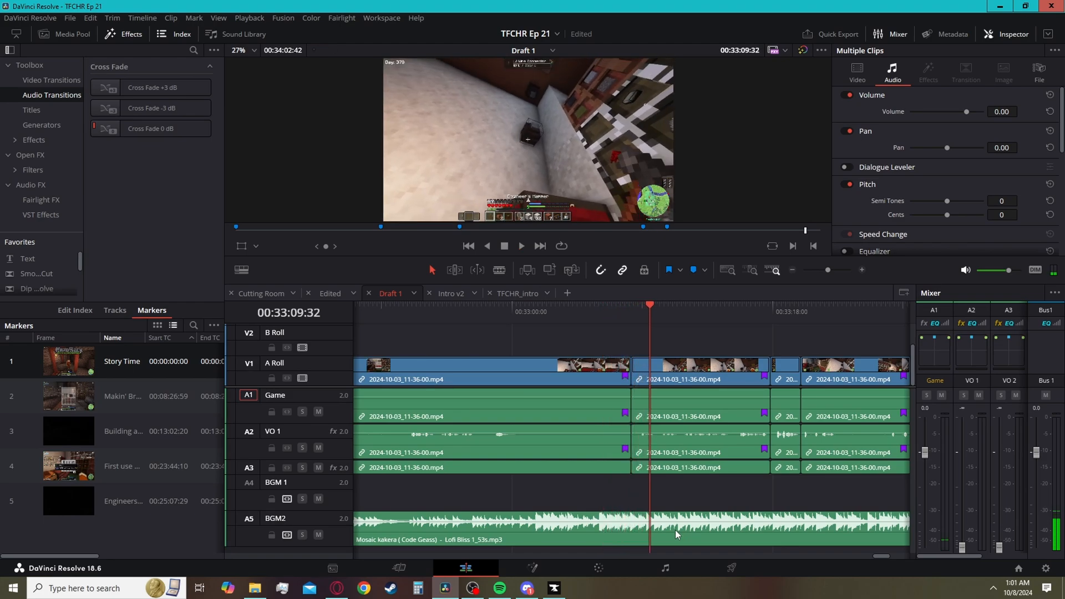
# - On the Fairlight page, examine the BGM 1 Dynamics compressor and limiter settings and close them
pyautogui.click(667, 570)
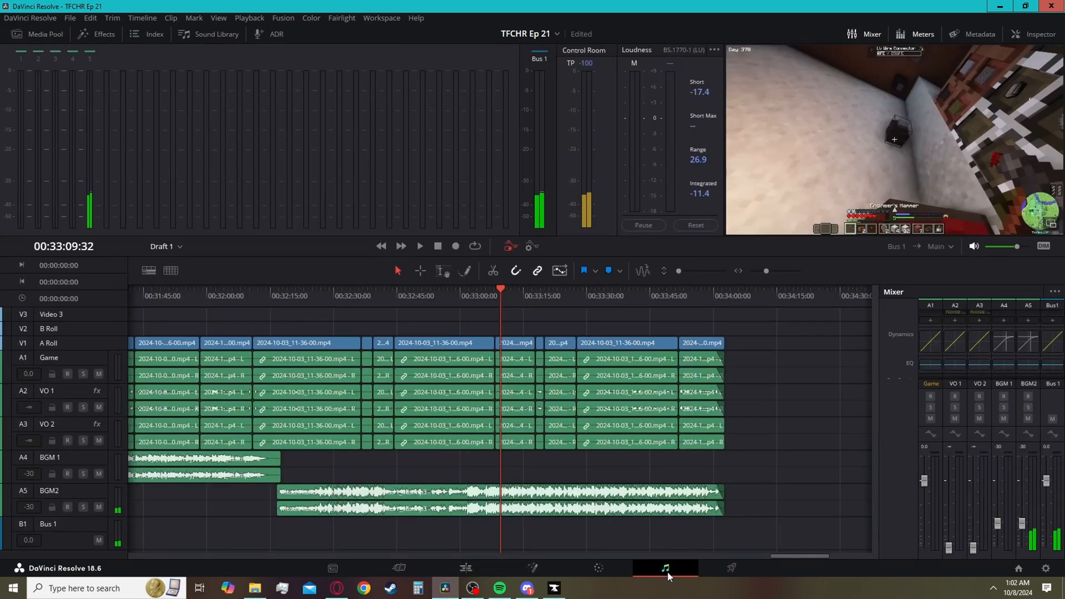
pyautogui.doubleClick(1003, 345)
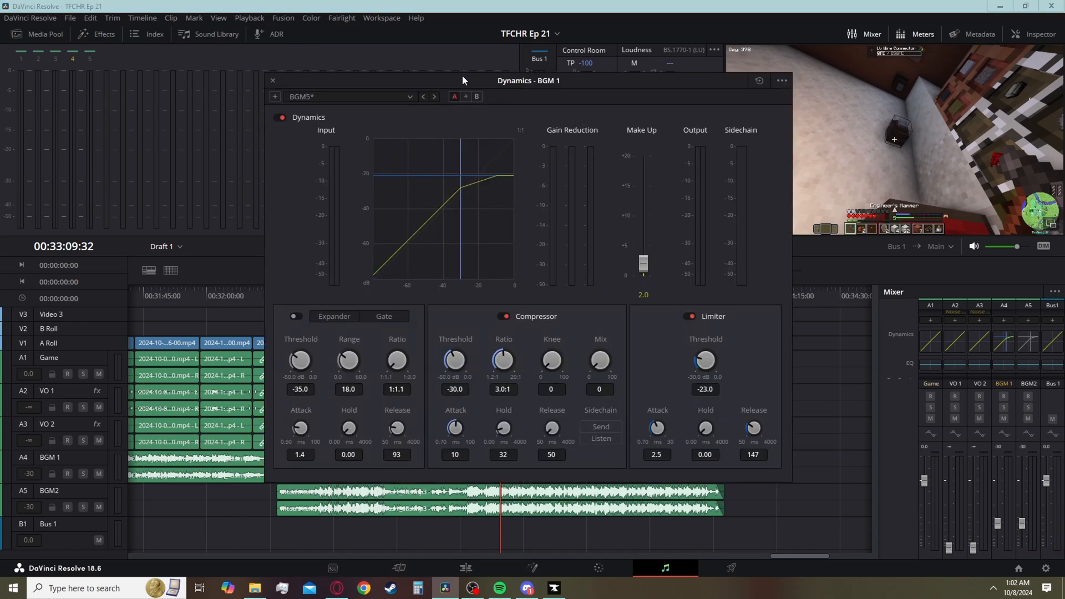
pyautogui.moveTo(472, 82); pyautogui.dragTo(570, 64)
pyautogui.press('space')
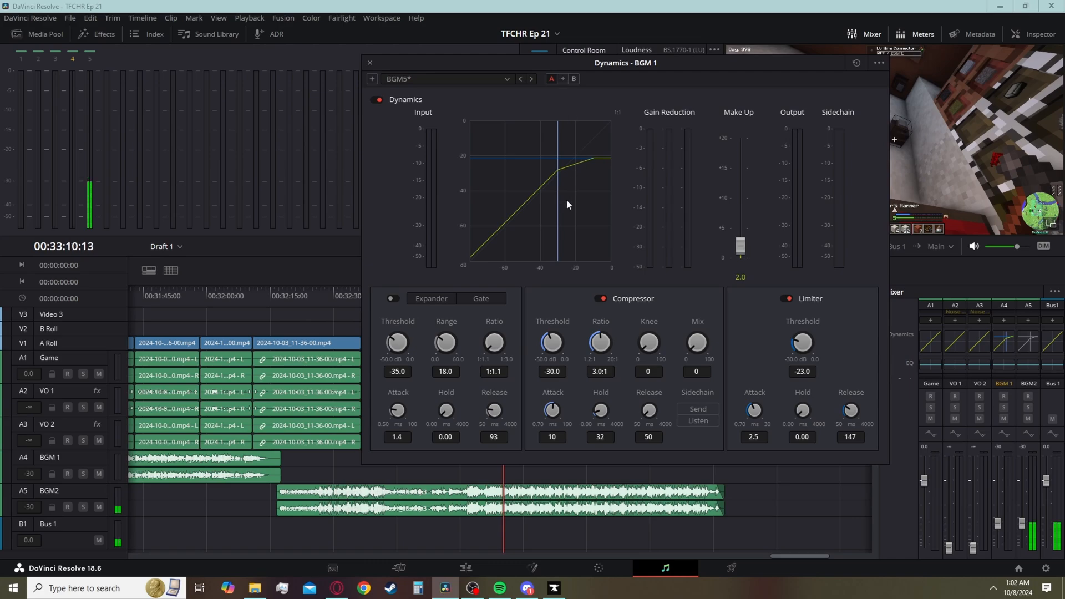
pyautogui.click(603, 498)
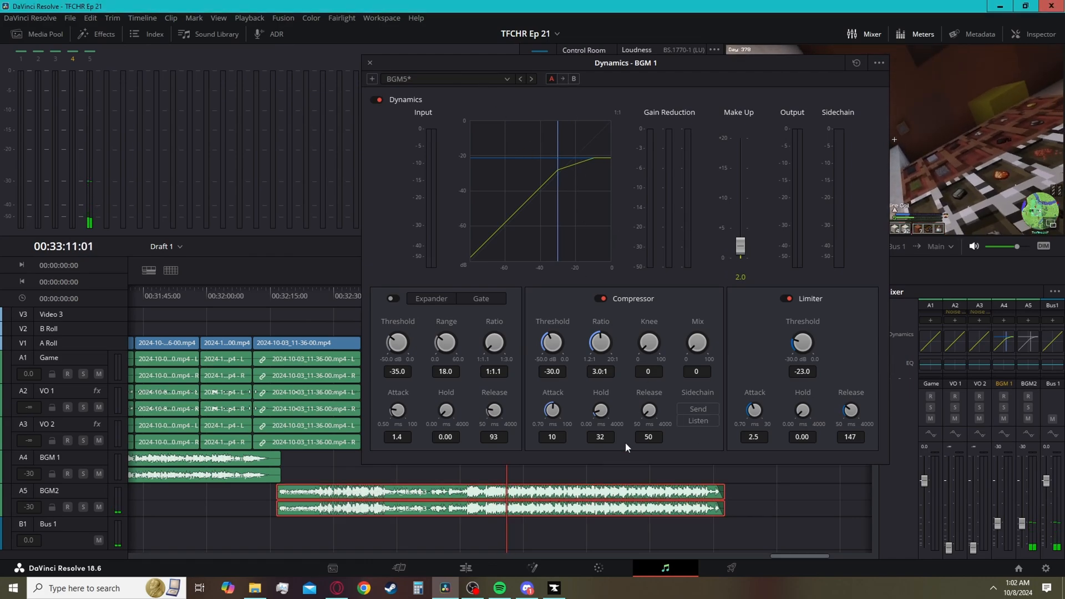
pyautogui.click(370, 62)
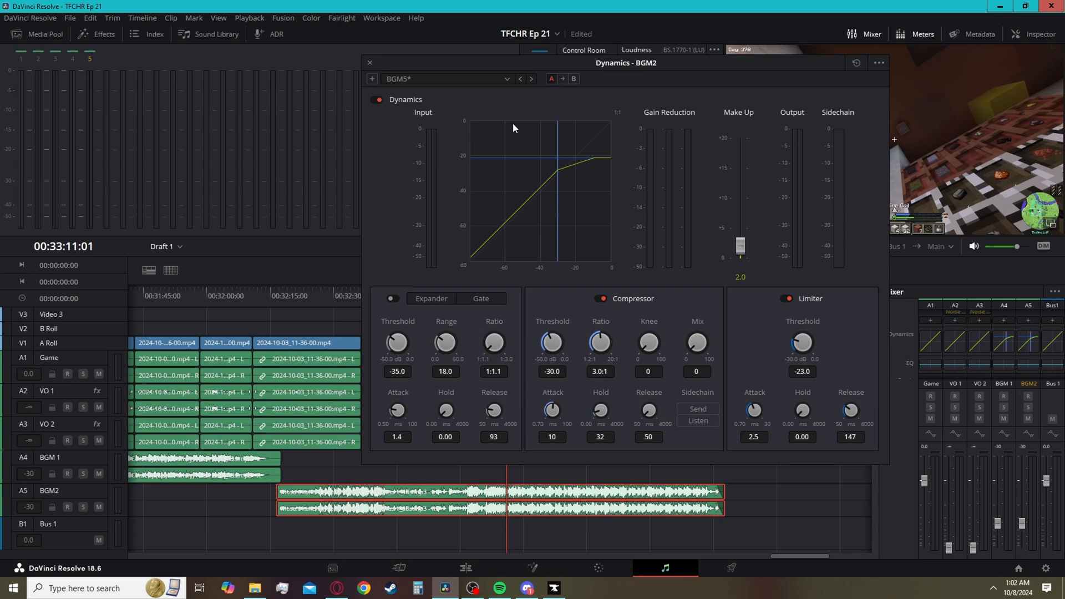
# - Compare the BGM2 music with its Dynamics switched off and on during playback, closing the settings when done
pyautogui.press('space')
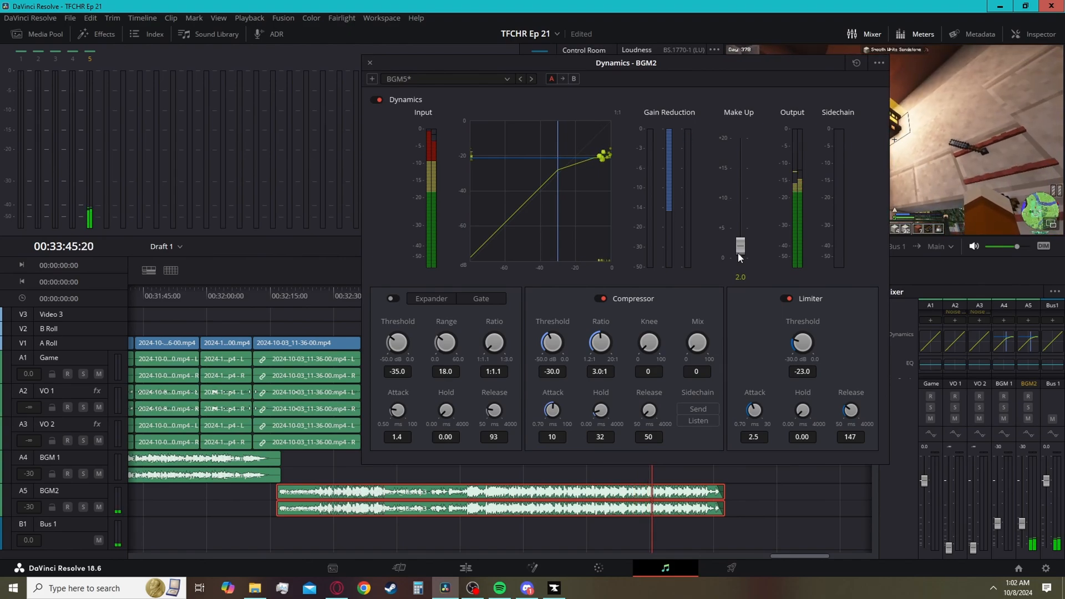
pyautogui.click(379, 99)
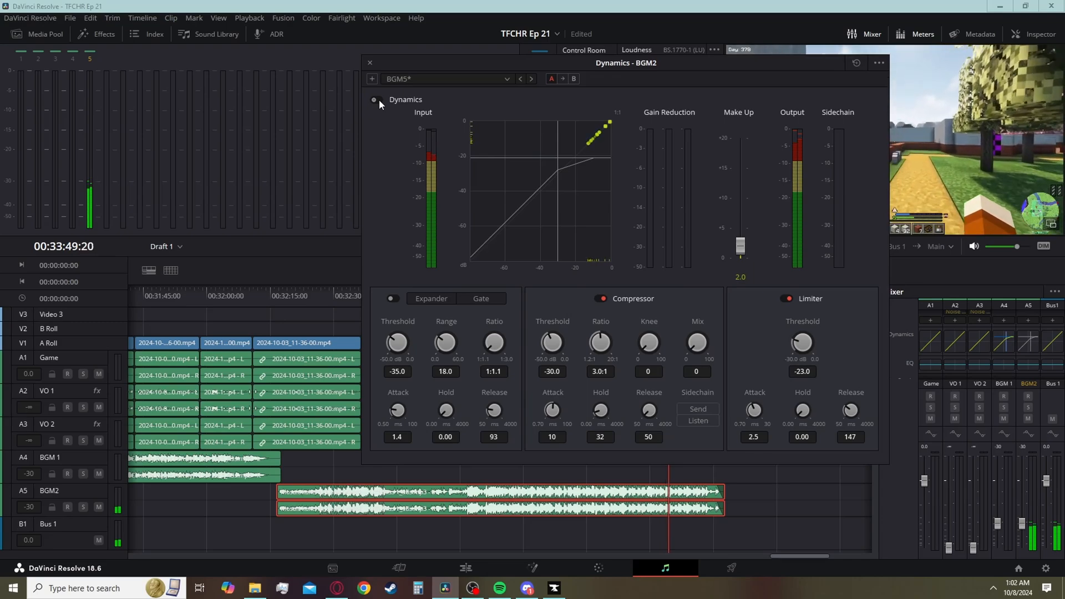
pyautogui.click(379, 99)
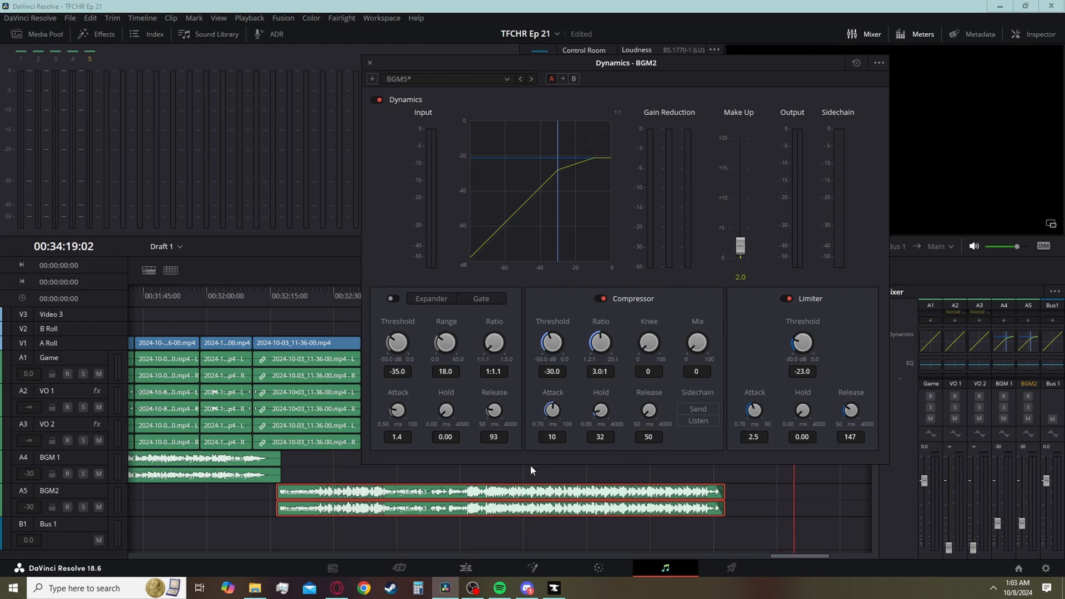
pyautogui.click(458, 478)
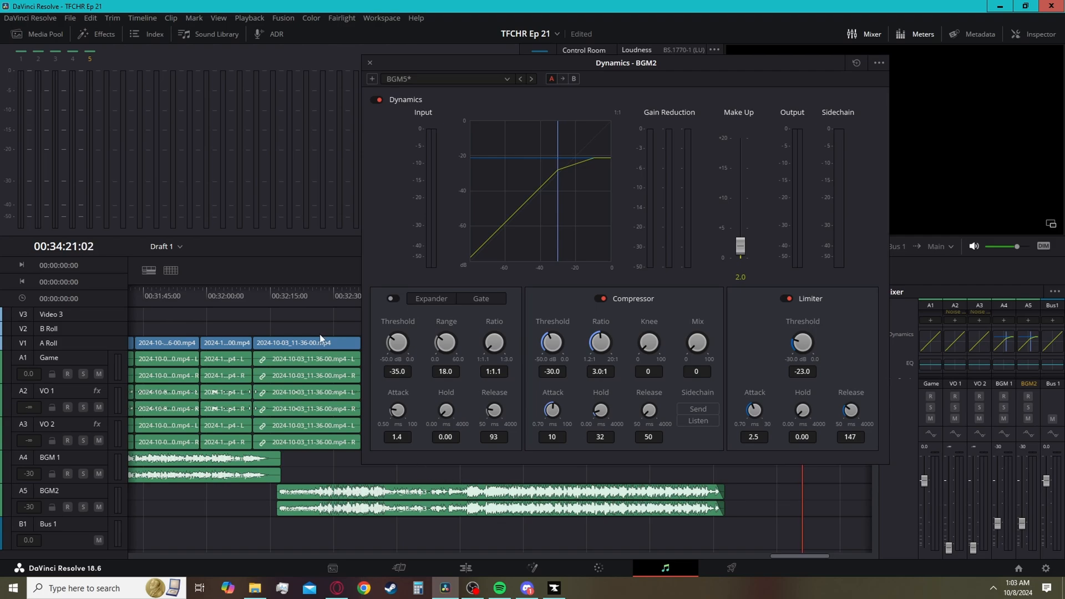
pyautogui.click(305, 294)
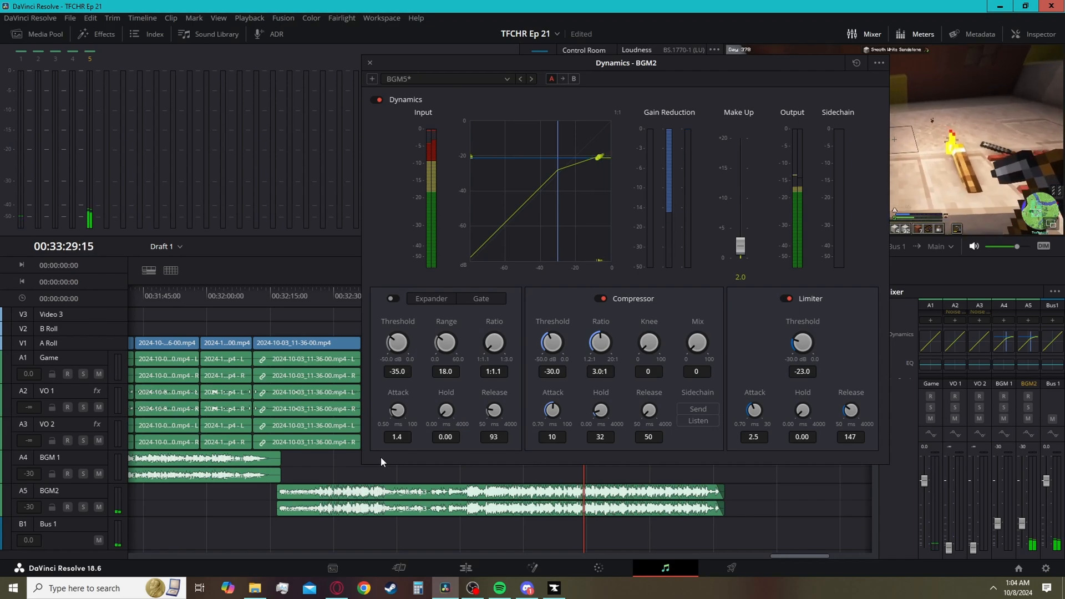
pyautogui.click(370, 62)
# - On the Edit page, keyframe the Mosaic kakera clip's volume at 00:32:25:19 and lower it to -8.60 at 00:32:26:30
pyautogui.click(460, 571)
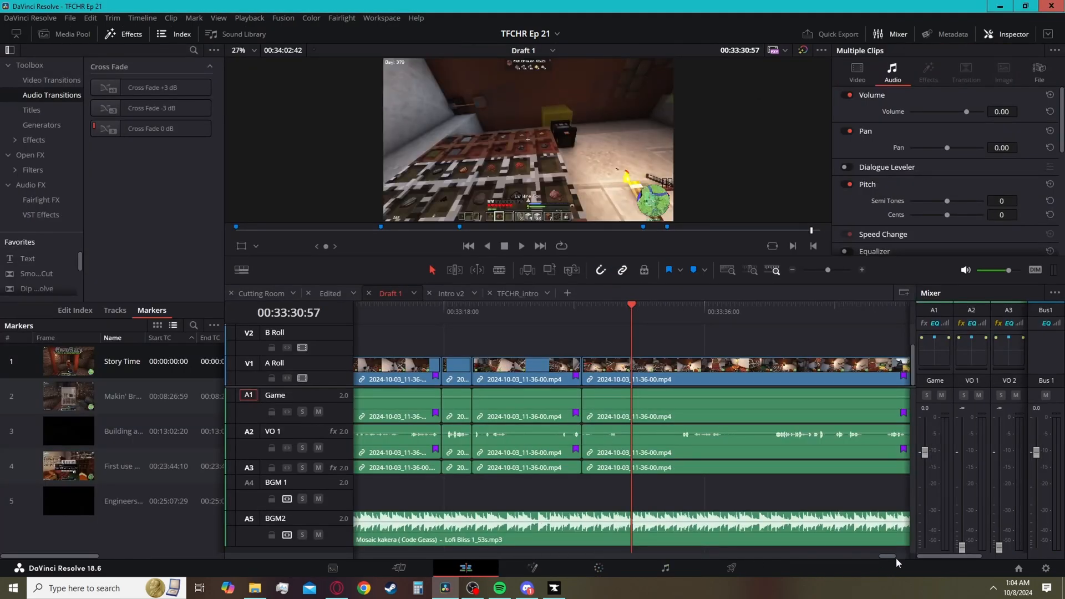
pyautogui.moveTo(897, 558); pyautogui.dragTo(873, 555)
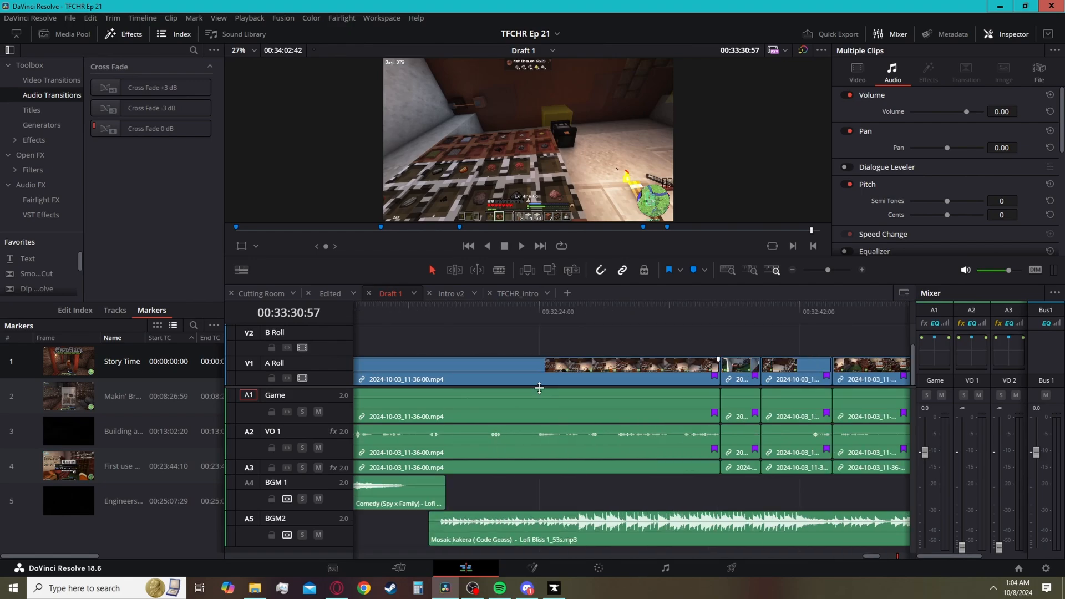
pyautogui.click(559, 306)
pyautogui.click(582, 530)
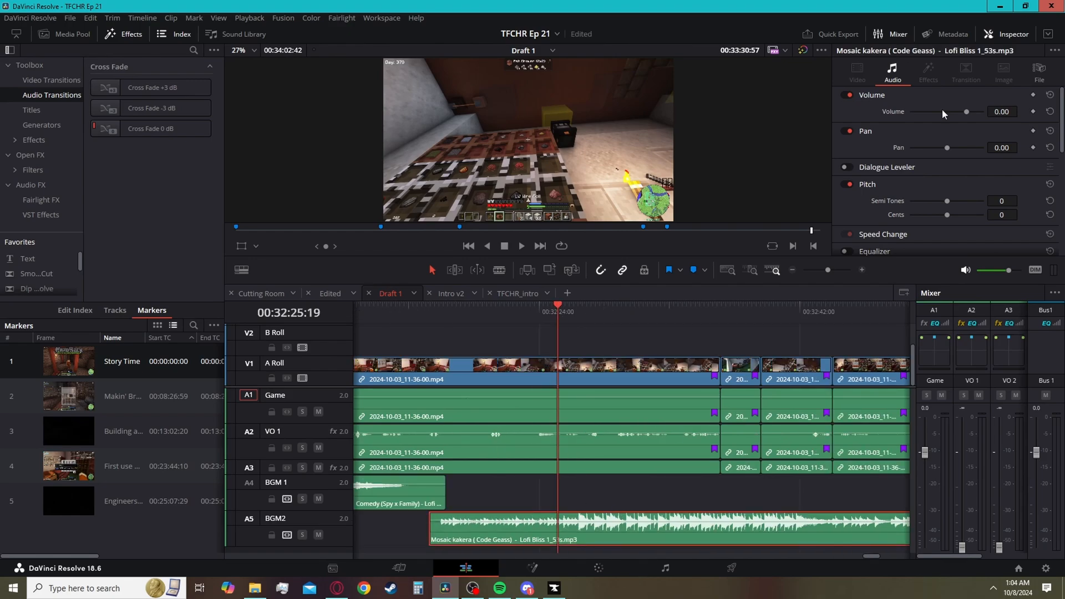
pyautogui.click(1033, 111)
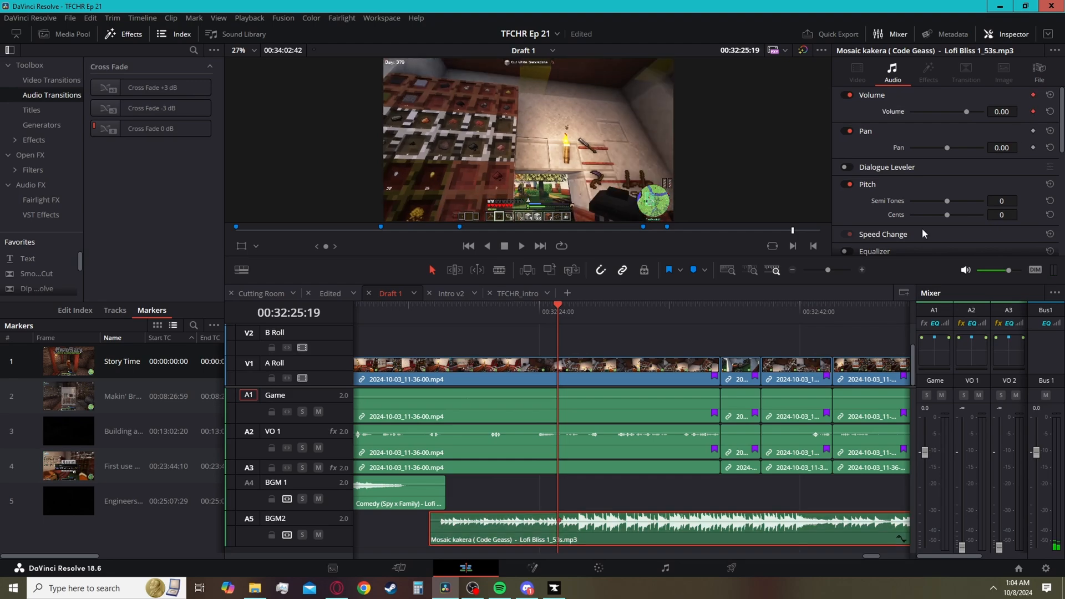
pyautogui.click(575, 308)
pyautogui.moveTo(1002, 111); pyautogui.dragTo(956, 111)
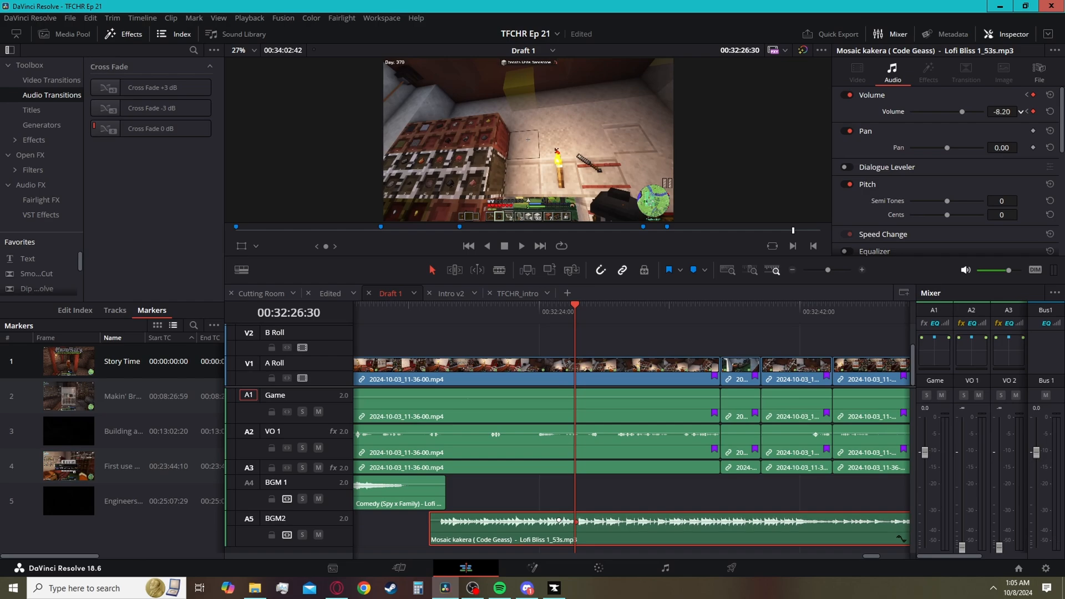
# - Keyframe the Mosaic kakera clip's volume at 00:32:42:46 and raise it at a second keyframe at 00:32:44:16
pyautogui.click(811, 310)
pyautogui.click(1033, 111)
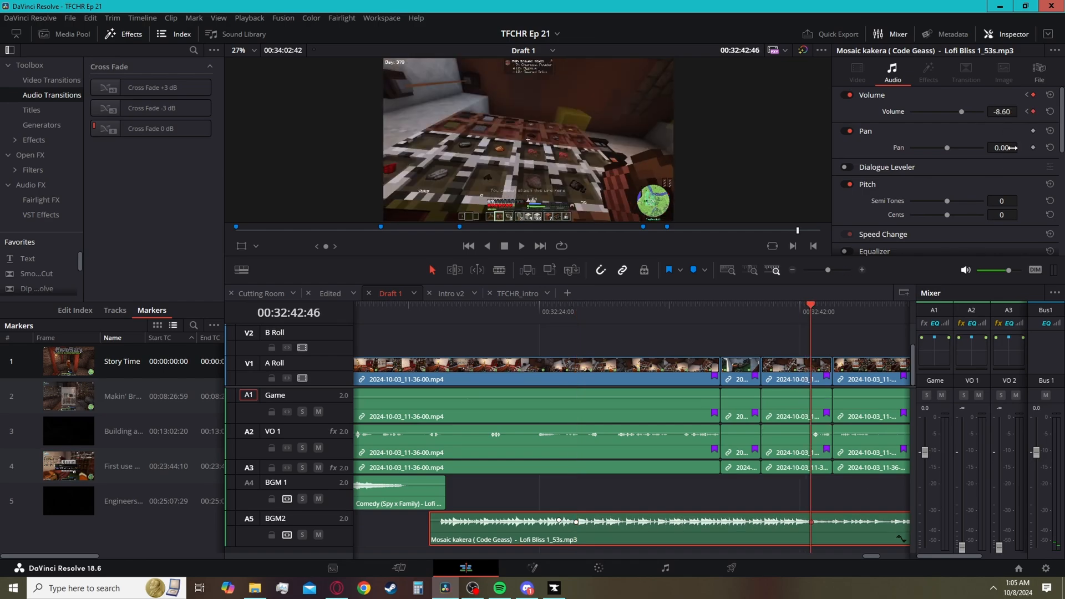
pyautogui.click(825, 308)
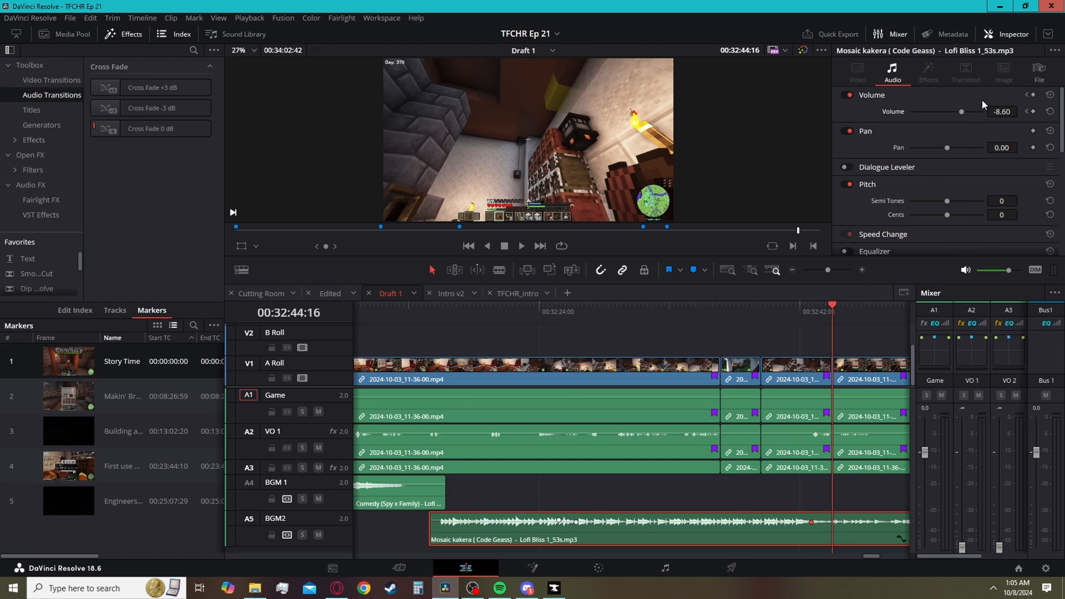
pyautogui.click(1033, 112)
pyautogui.moveTo(1011, 113); pyautogui.dragTo(1045, 112)
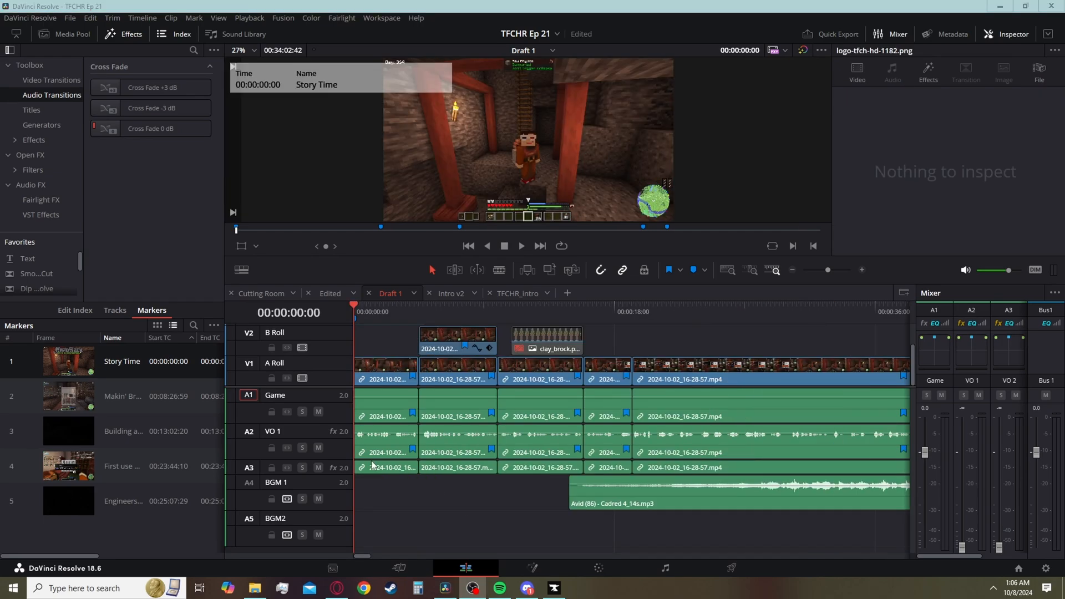
# - In Draft 1, go to 00:08:33:34 and examine the marker colours offered for the timeline ruler without adding a marker
pyautogui.click(382, 230)
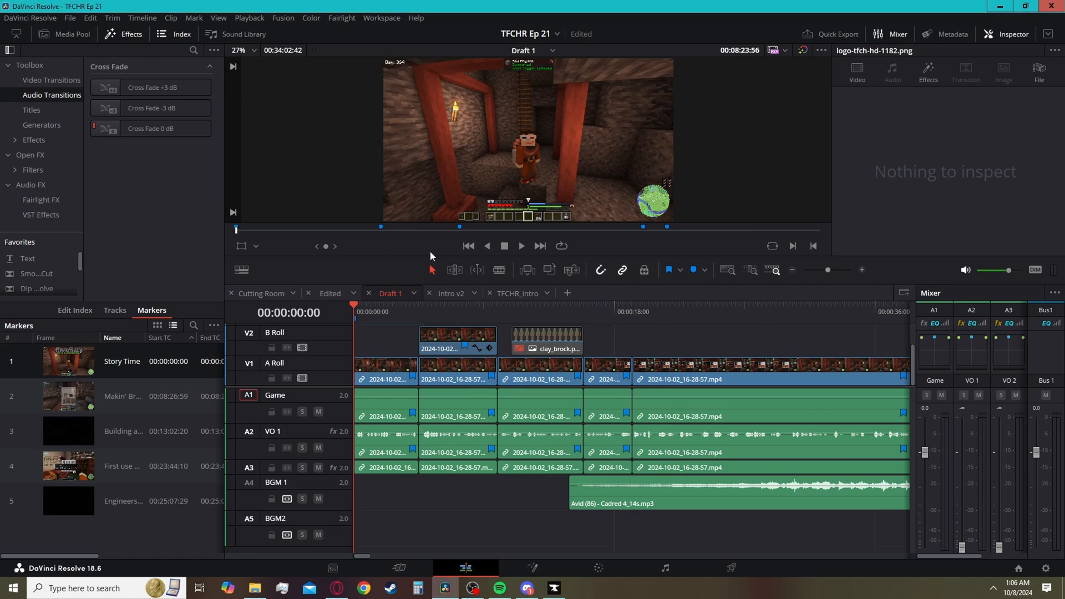
pyautogui.hotkey('shift', 'Down')
pyautogui.click(768, 306)
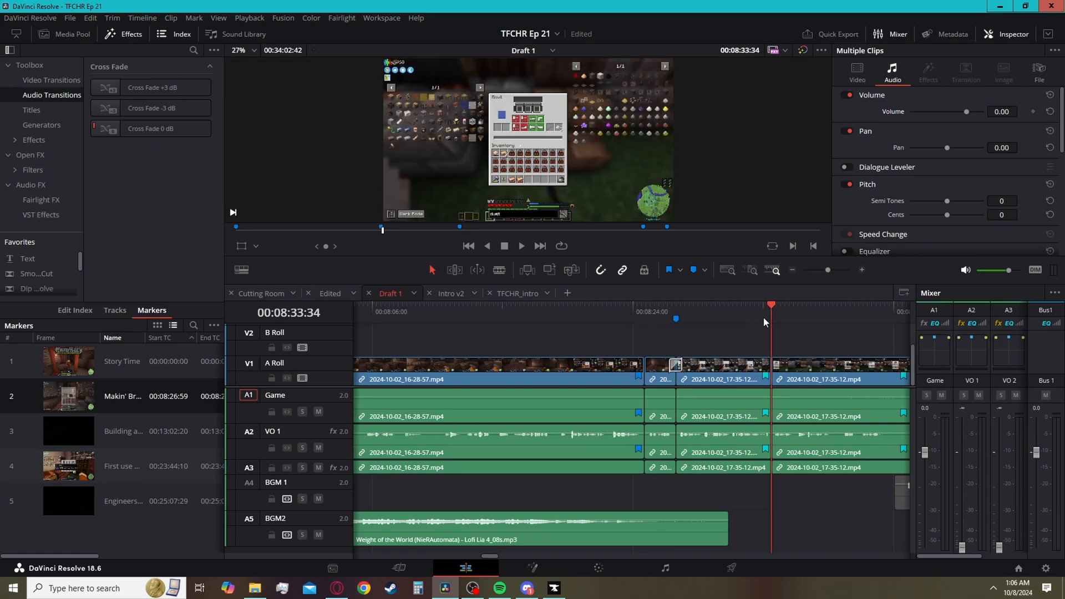
pyautogui.rightClick(780, 312)
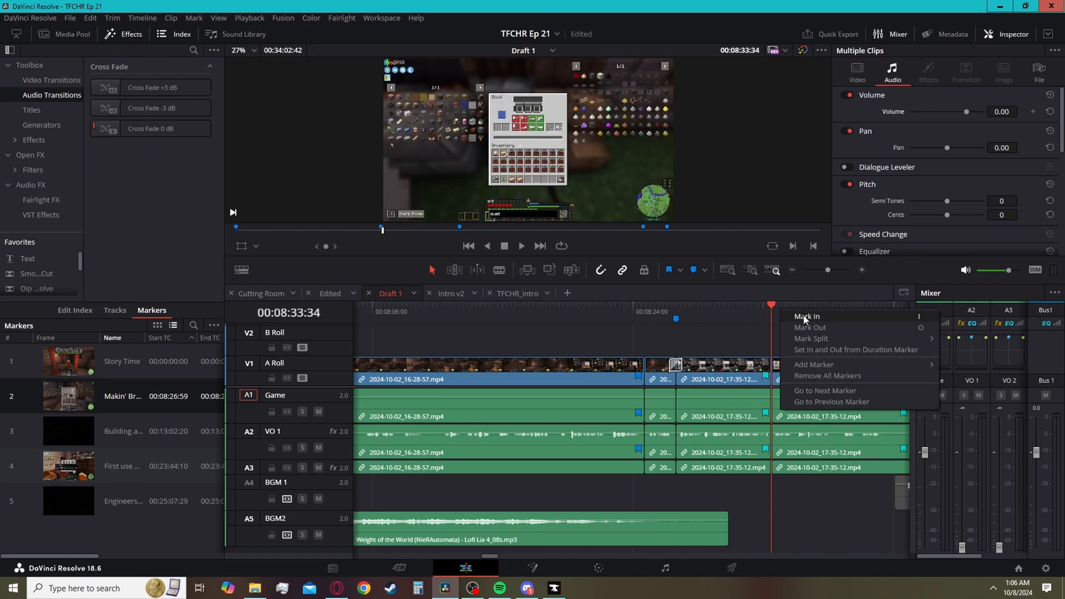
pyautogui.moveTo(835, 365)
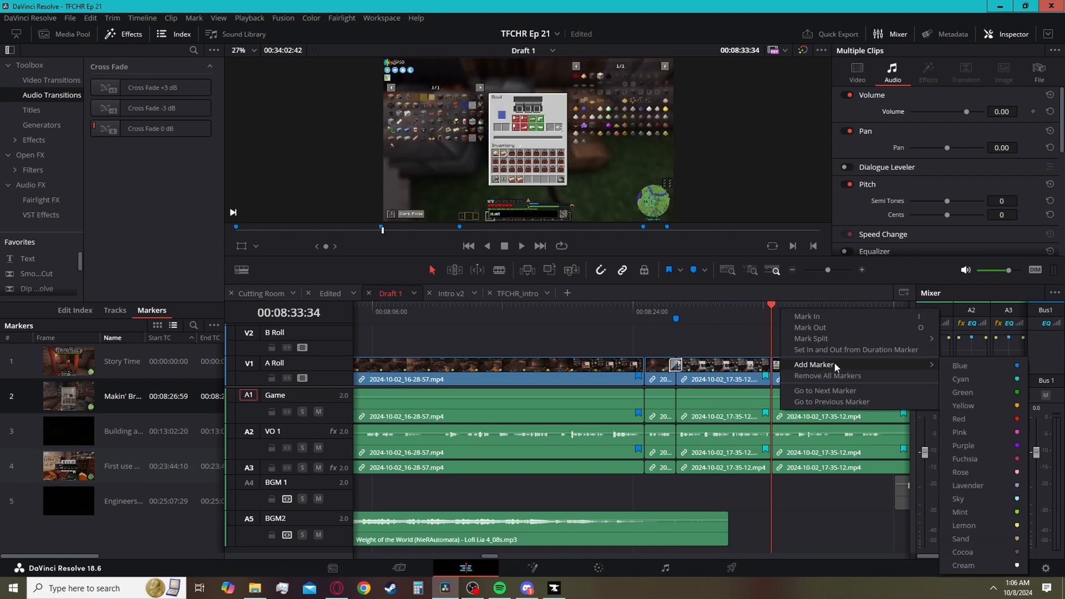
pyautogui.press('Escape')
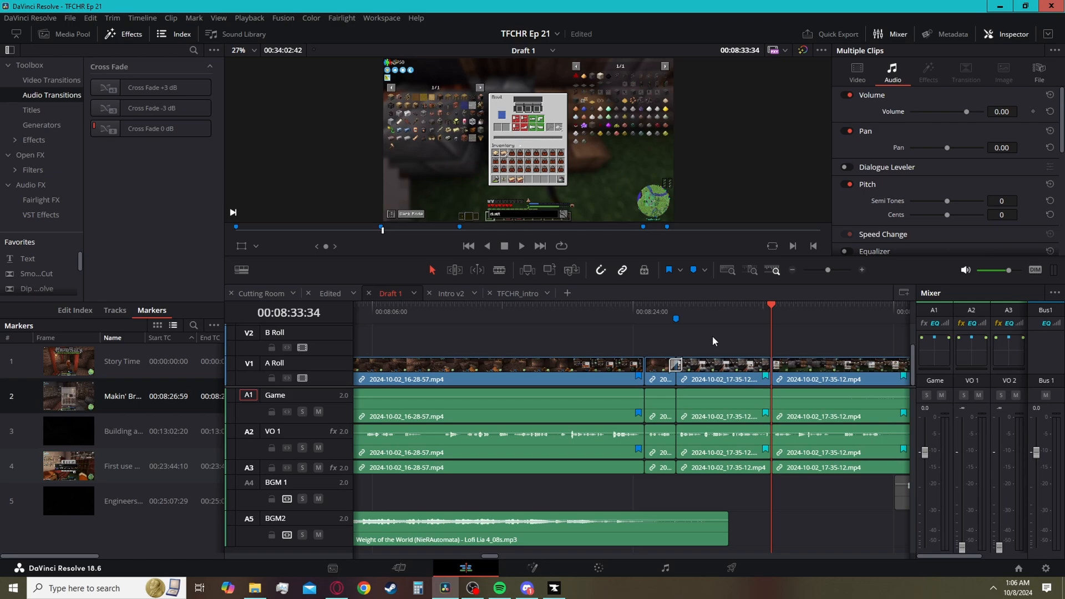
# - Inspect the Makin' Brass marker at 00:08:26:59 and play the timeline across it
pyautogui.click(674, 305)
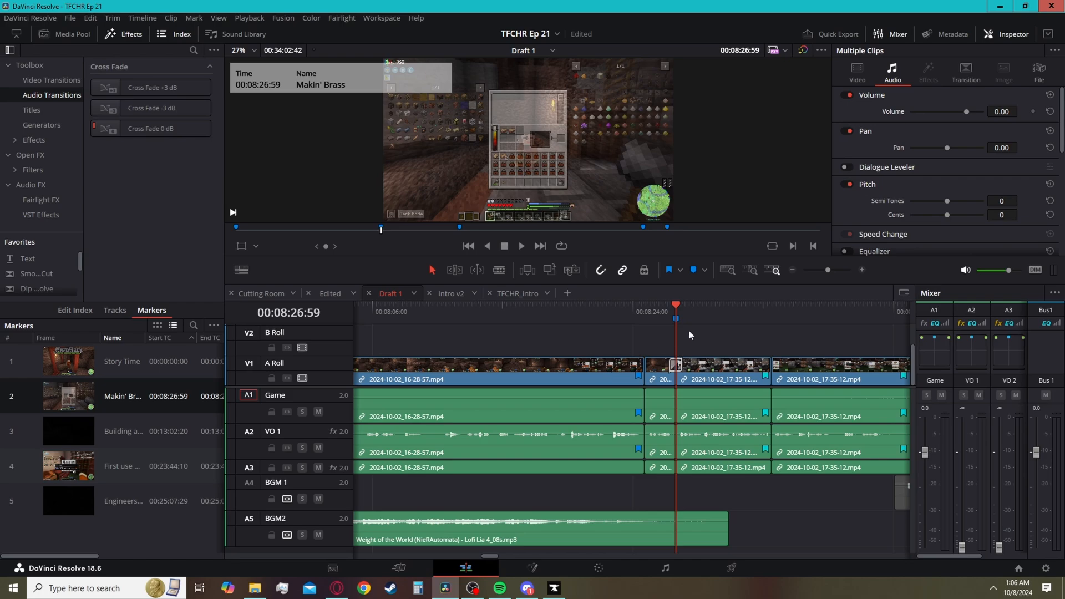
pyautogui.click(698, 311)
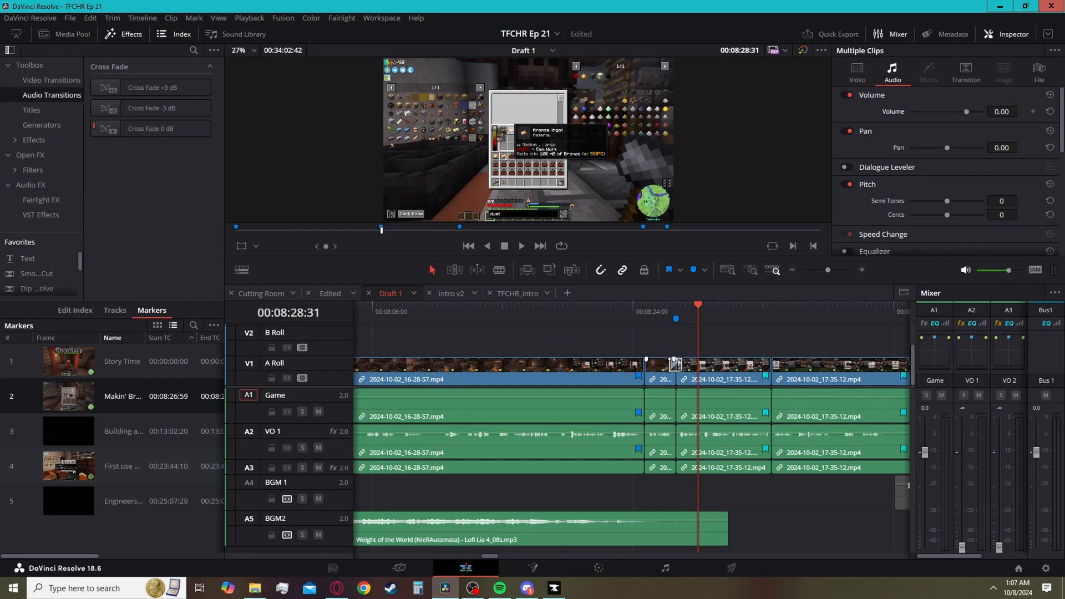
pyautogui.click(670, 310)
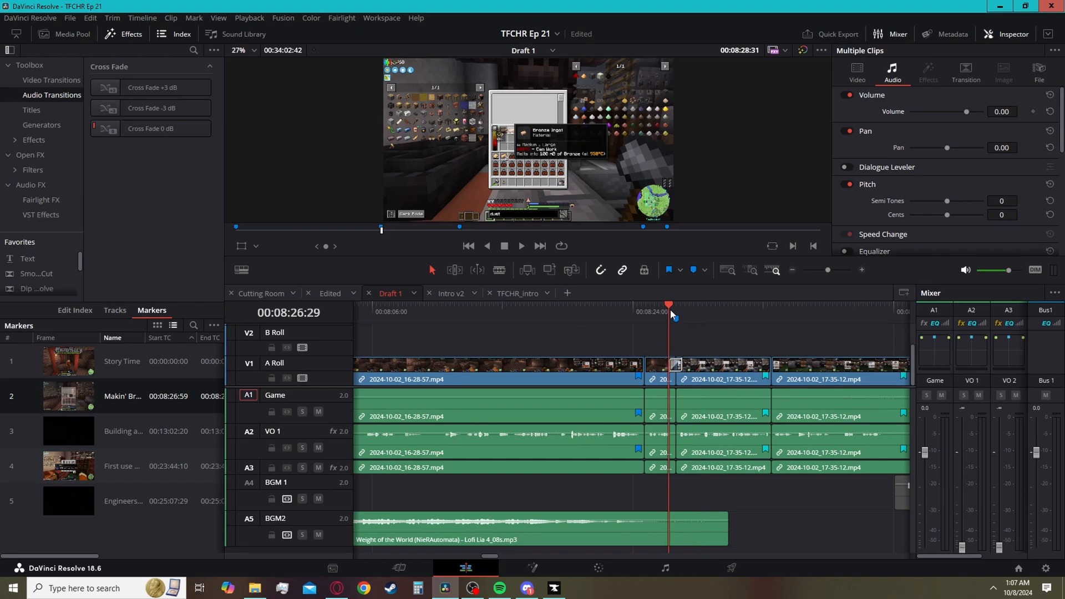
pyautogui.press('space')
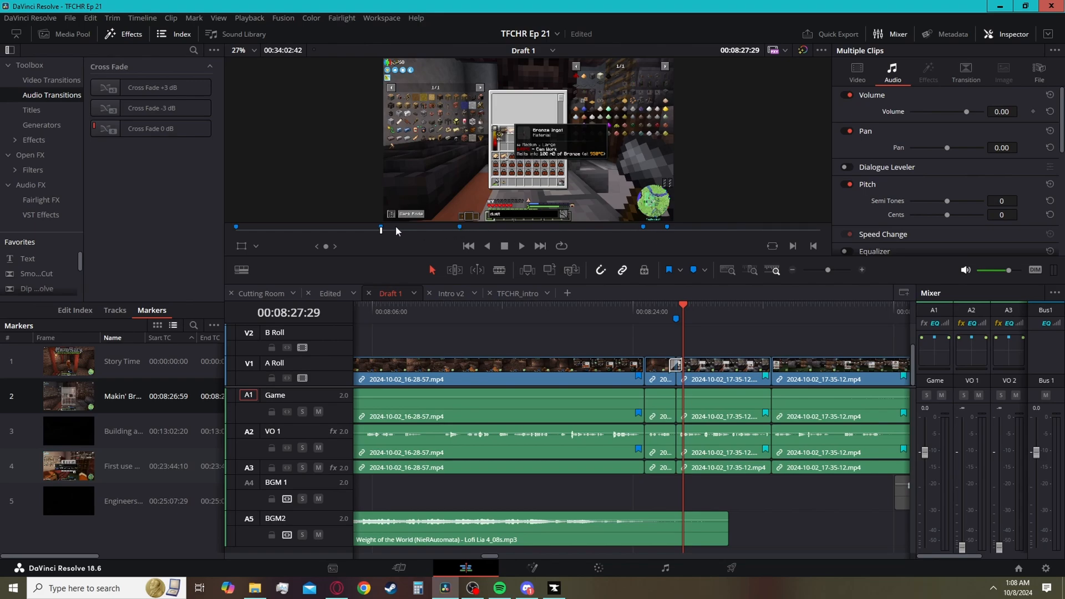
# - Visit the last two markers in Draft 1, stopping on Engineers Workbench at 00:25:07:29
pyautogui.click(643, 227)
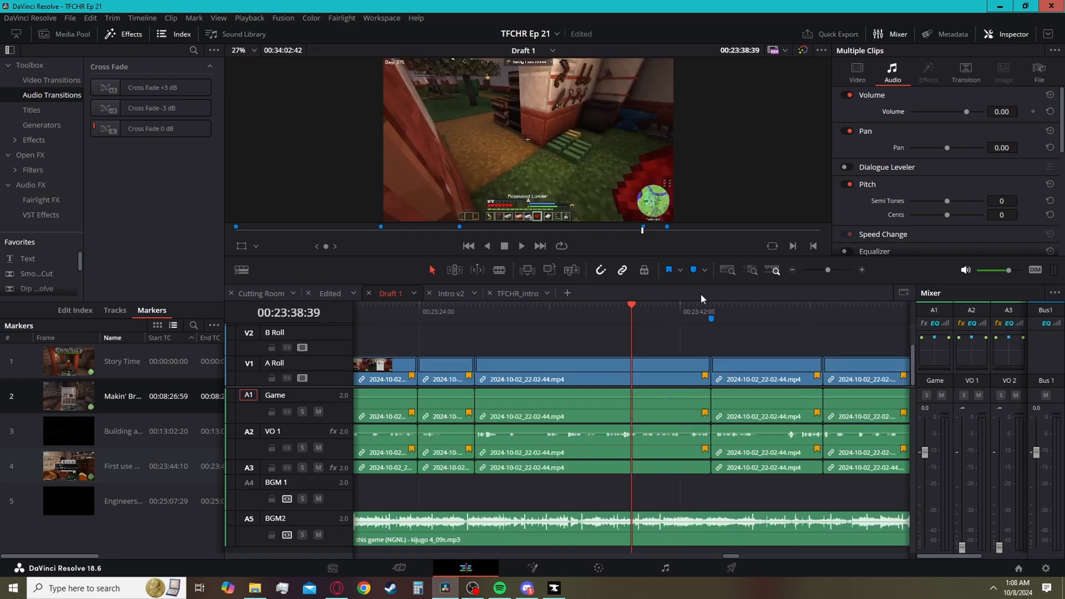
pyautogui.click(667, 228)
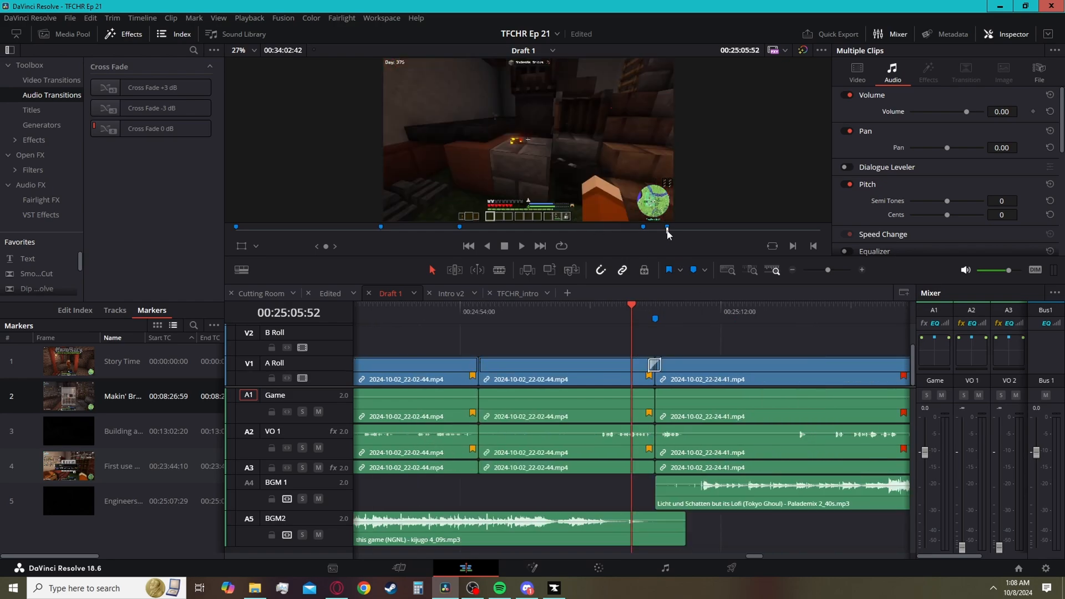
pyautogui.click(656, 311)
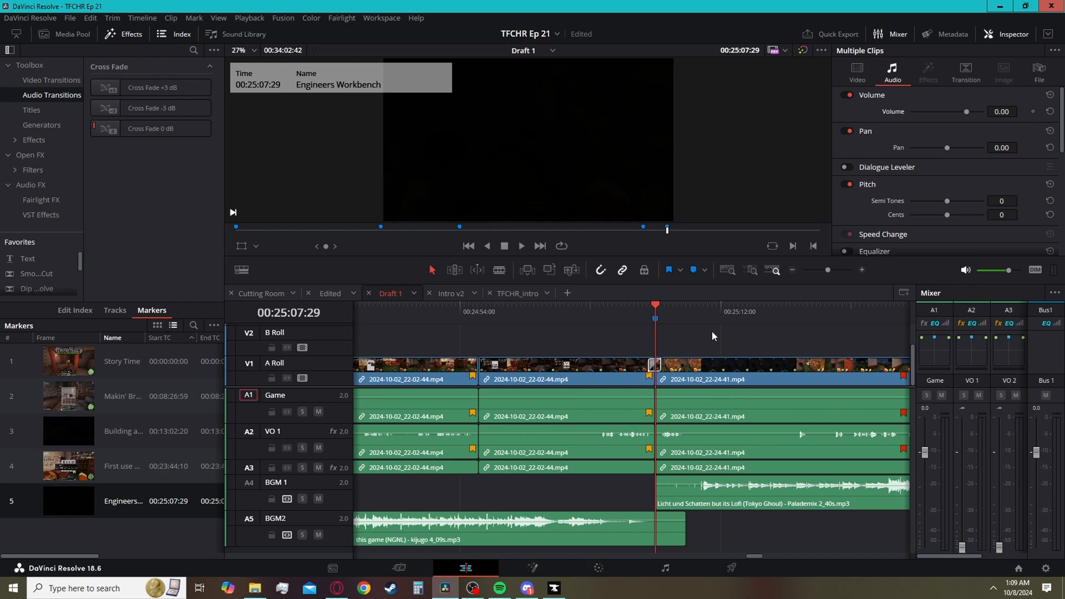
# - Look through the BGM bin's music clips in the media pool and go back to the Master bin
pyautogui.click(60, 32)
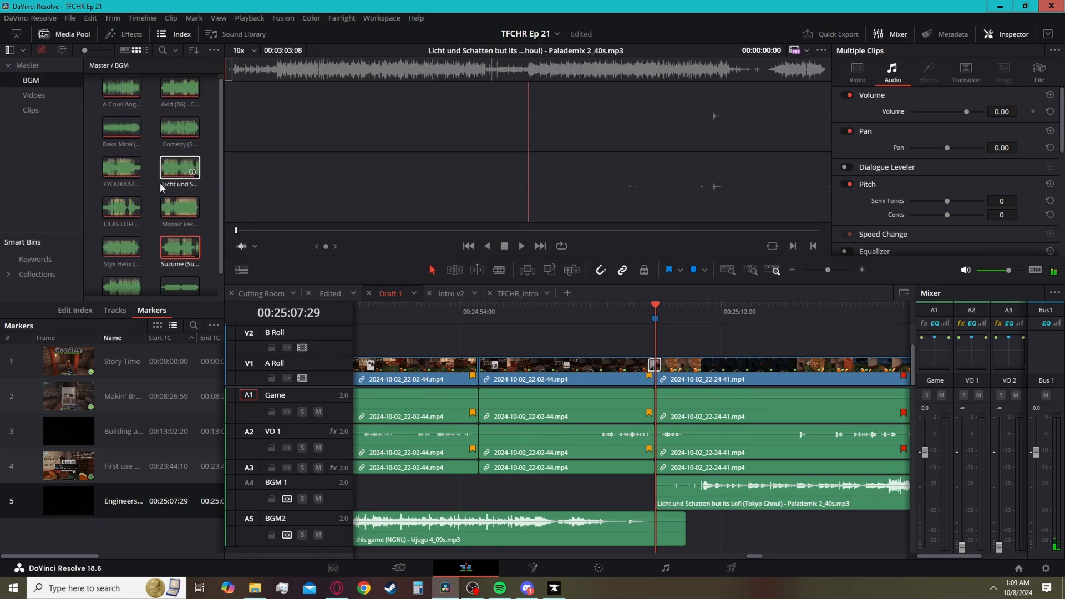
pyautogui.scroll(-1, 159, 183)
pyautogui.scroll(1, 160, 185)
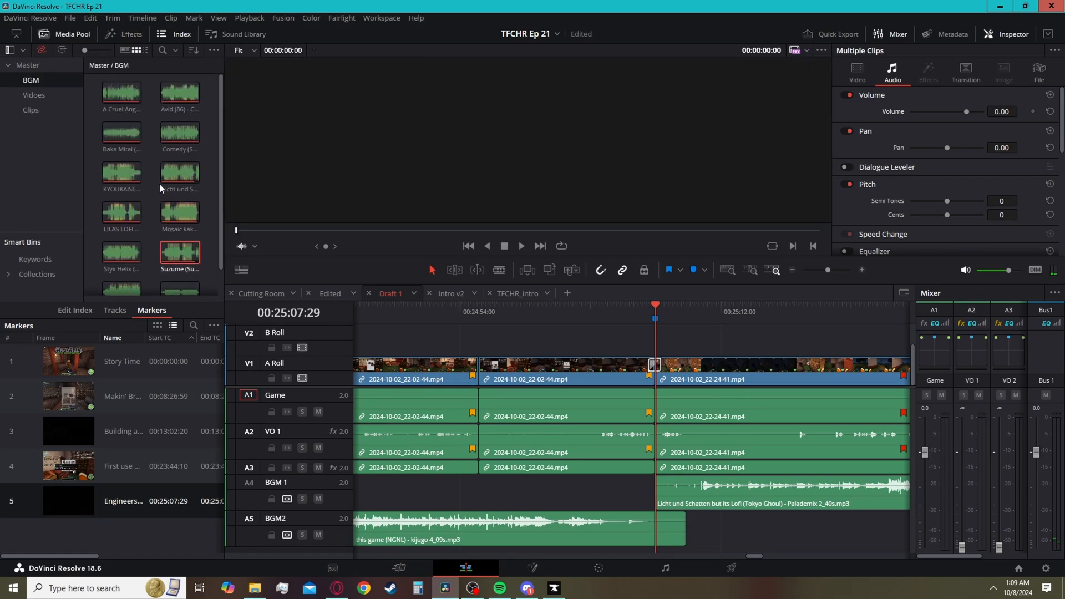
pyautogui.click(34, 65)
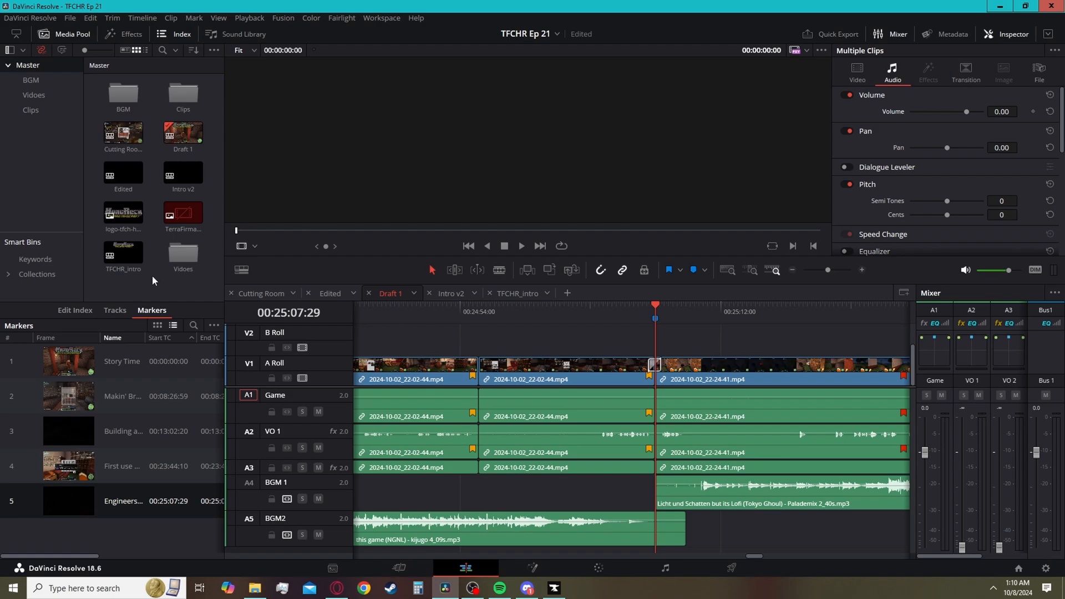
# - Open the TFCHR_intro timeline, select its logo clip and preview the animation at 00:00:01:52
pyautogui.click(507, 297)
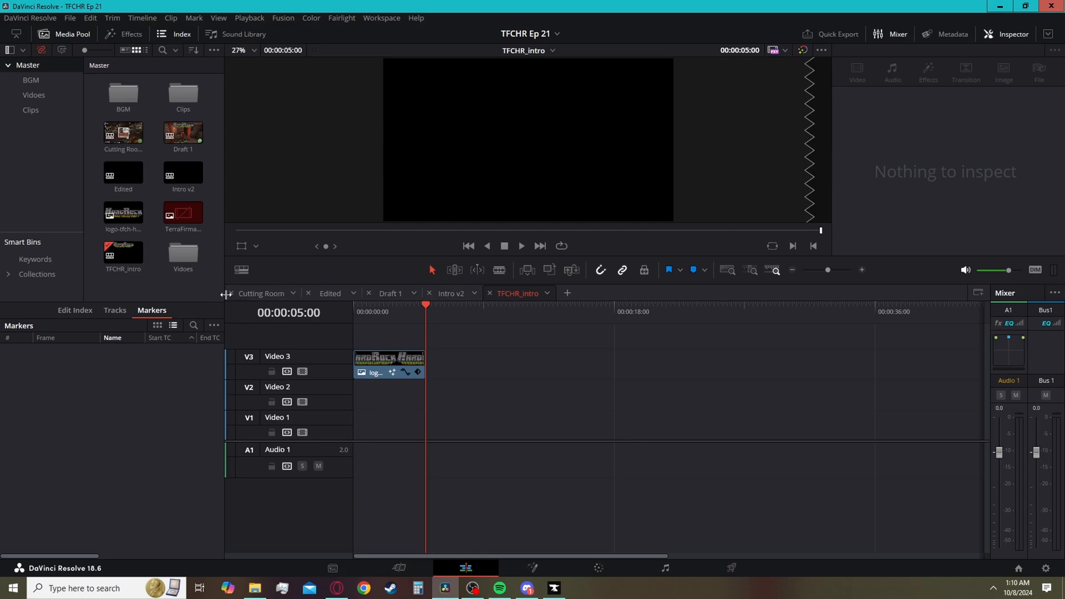
pyautogui.rightClick(150, 281)
pyautogui.press('Escape')
pyautogui.click(387, 361)
pyautogui.moveTo(395, 309); pyautogui.dragTo(381, 315)
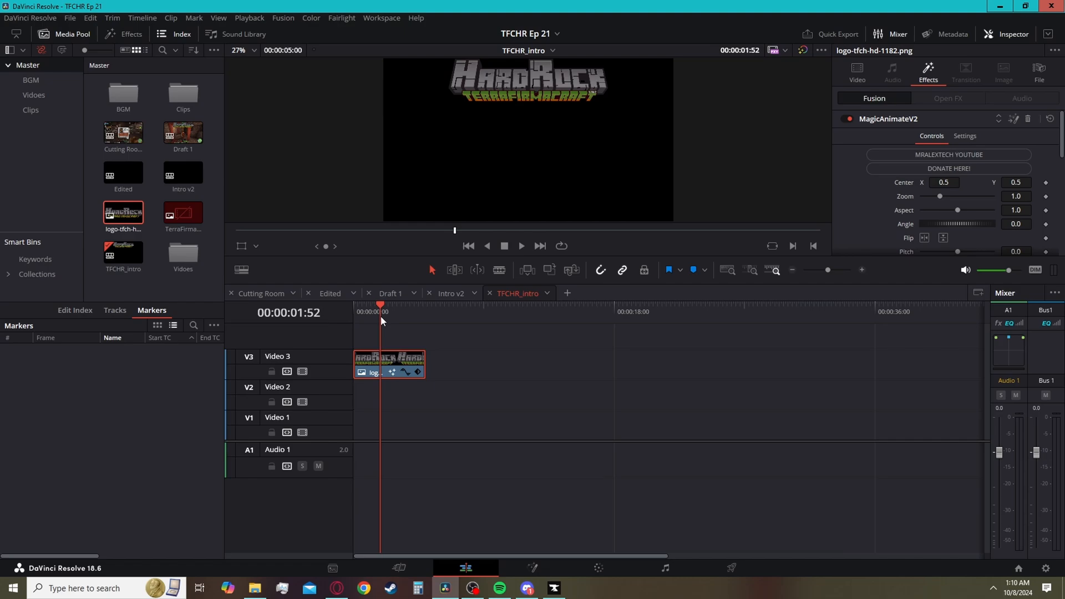
# - Import the TFCHR_intro timeline file from the 0_Clips folder into the Master bin
pyautogui.click(183, 287)
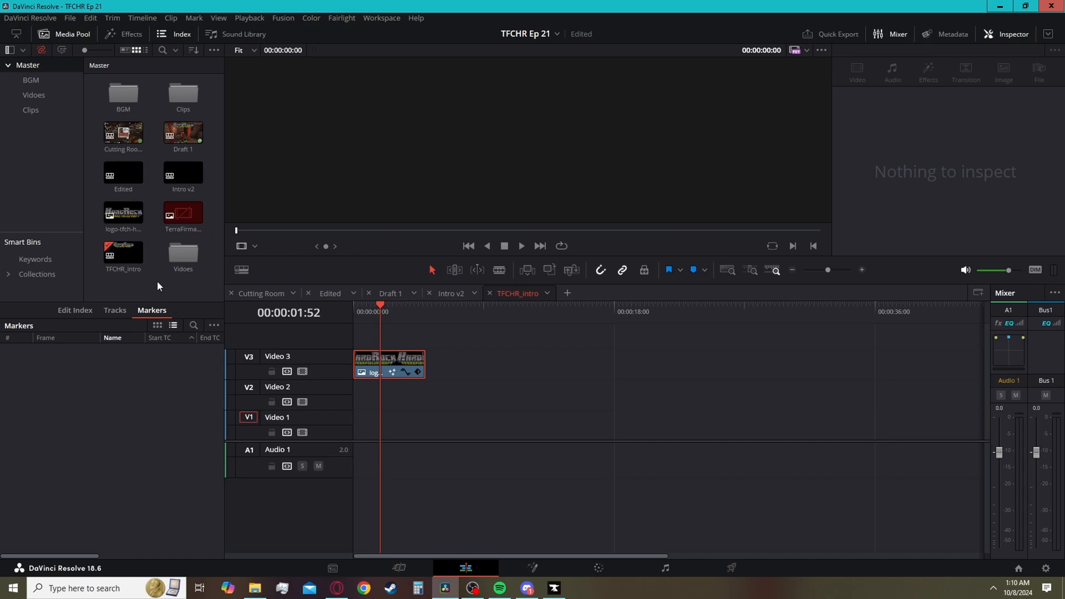
pyautogui.rightClick(158, 282)
pyautogui.moveTo(305, 291)
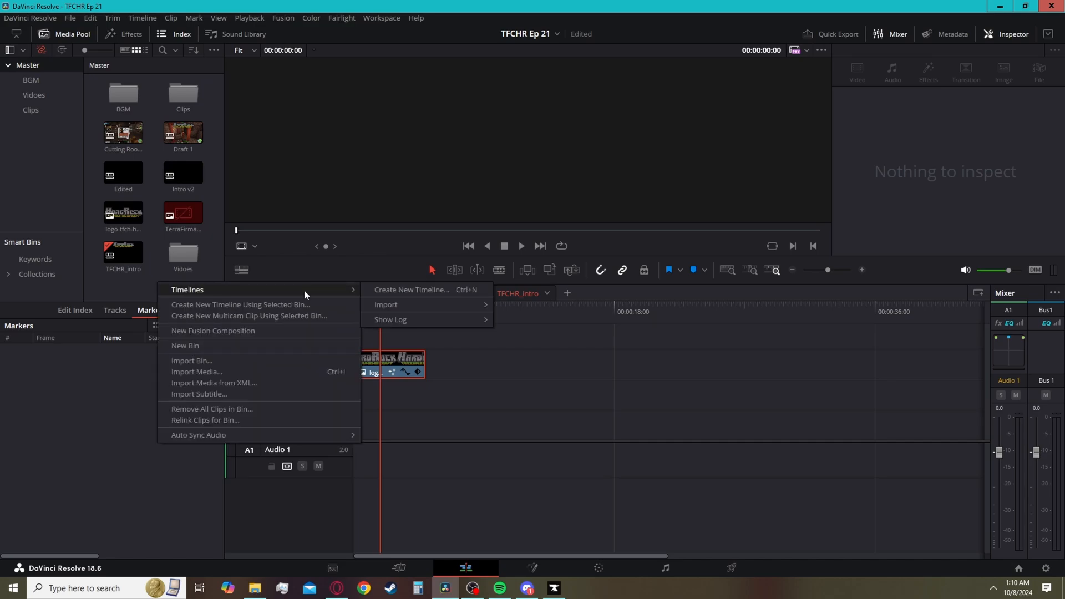
pyautogui.moveTo(438, 304)
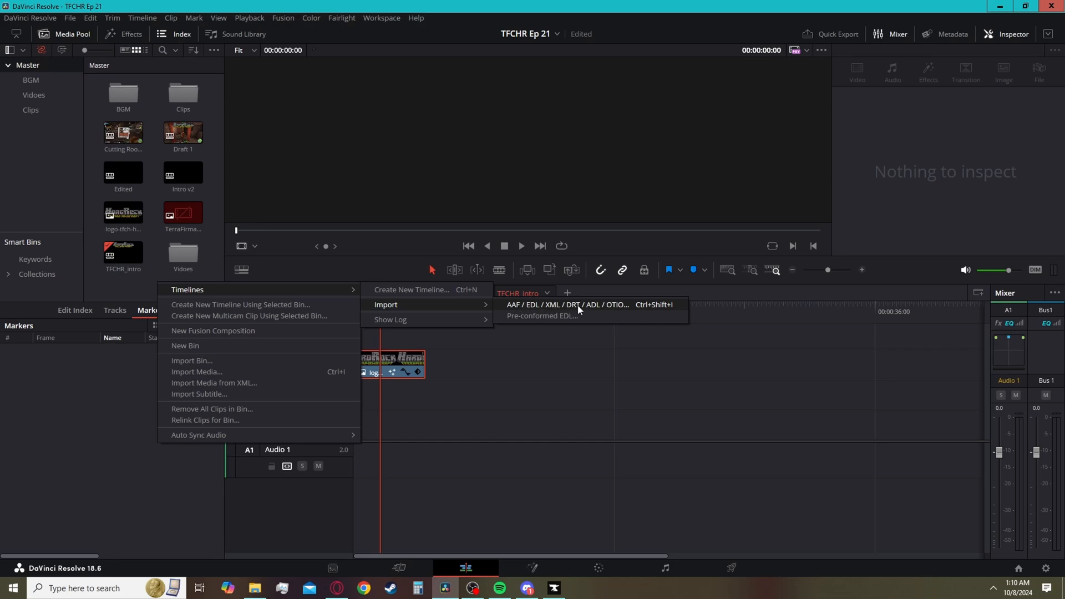
pyautogui.click(623, 305)
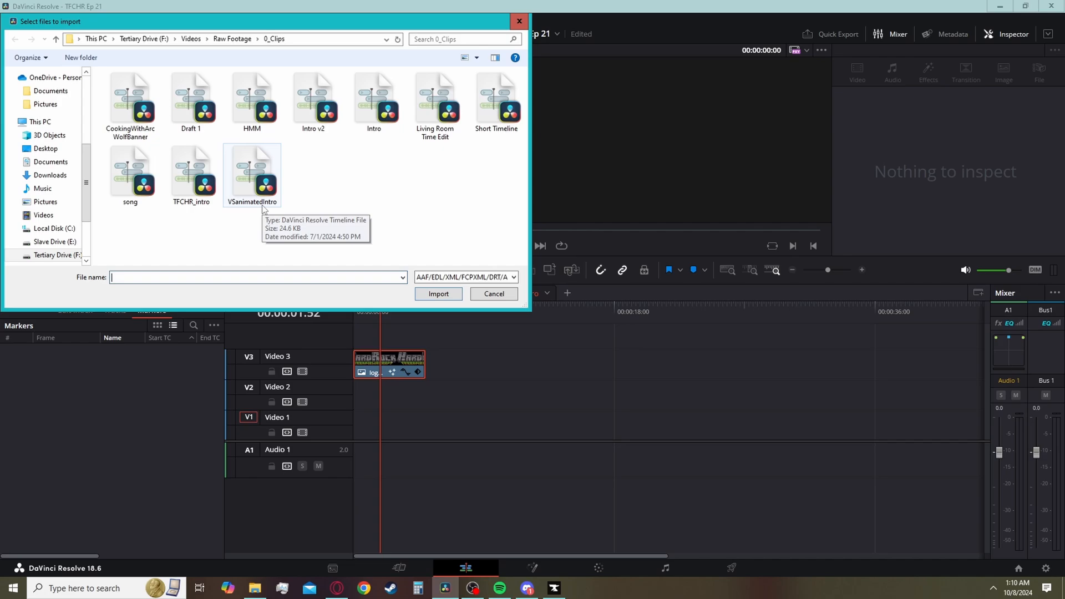
pyautogui.click(182, 203)
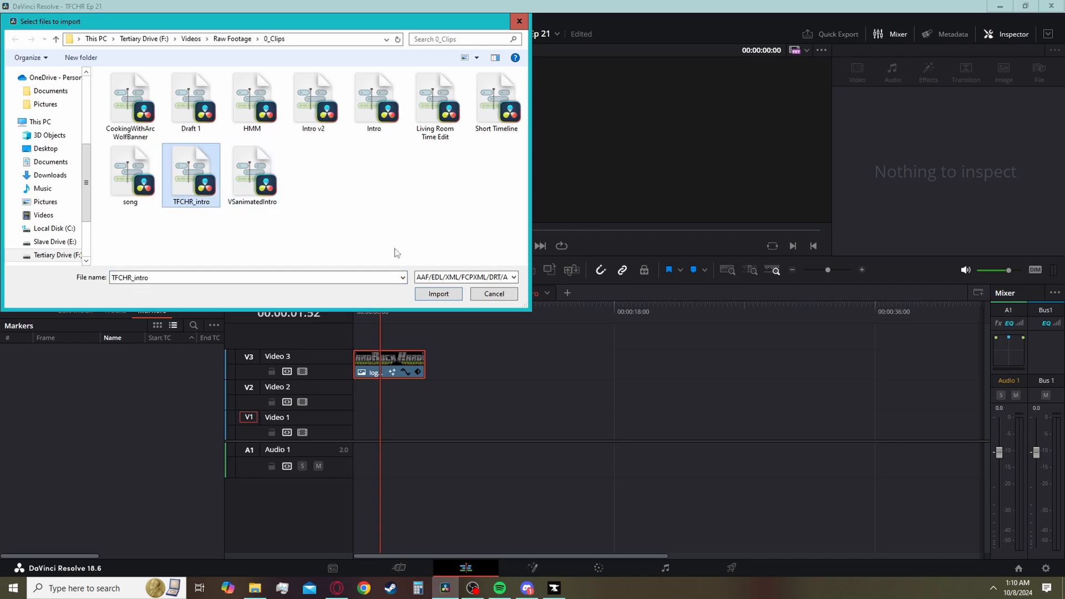
pyautogui.click(438, 293)
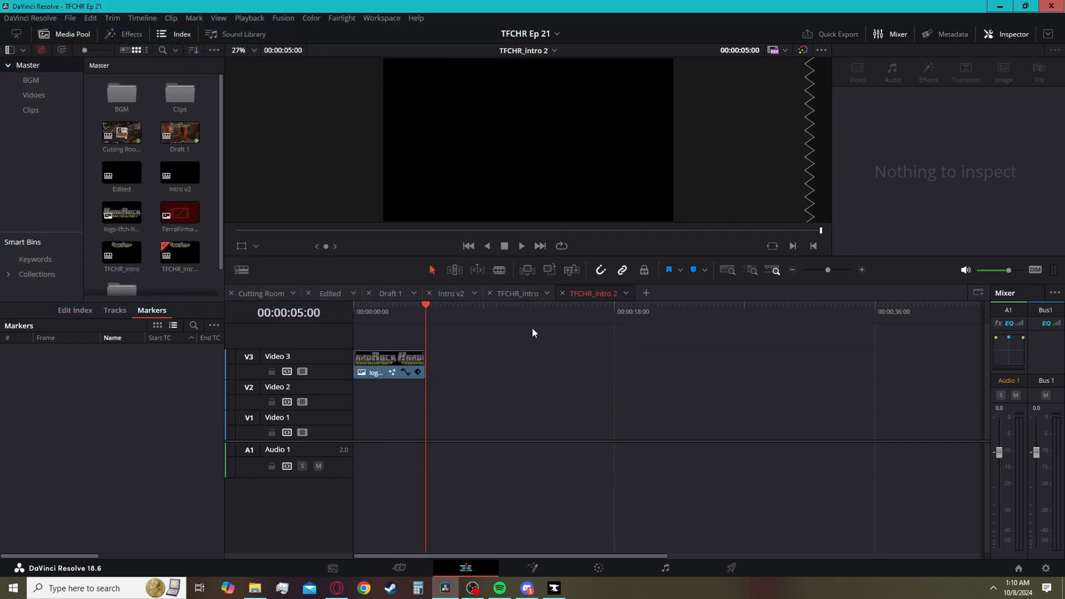
# - Paste the logo clip from the TFCHR_intro 2 timeline onto Draft 1's Video 3 track at 00:00:05:00
pyautogui.click(522, 294)
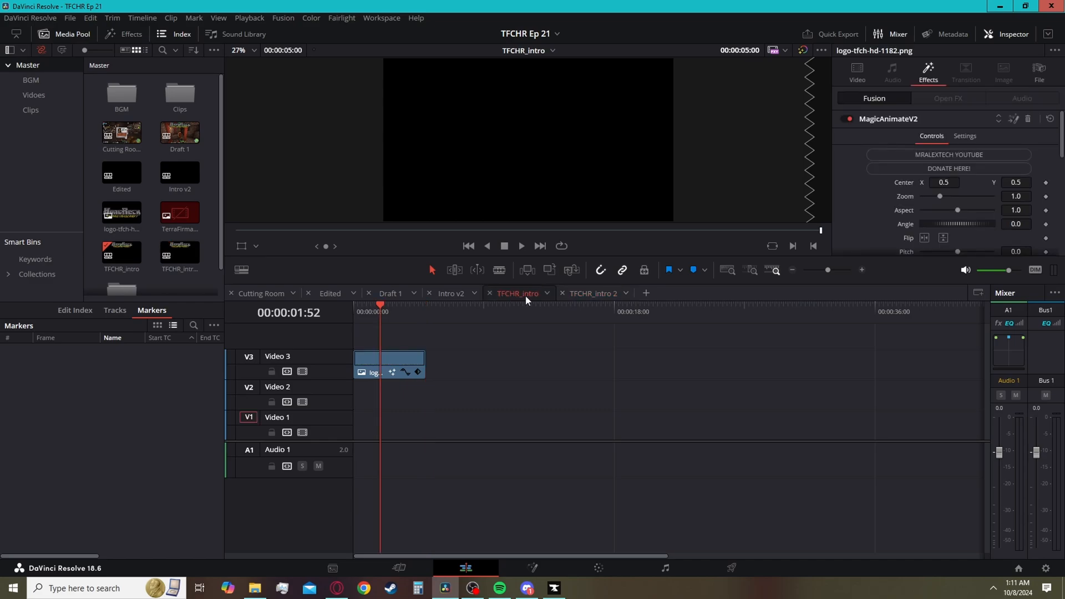
pyautogui.click(591, 293)
pyautogui.click(394, 355)
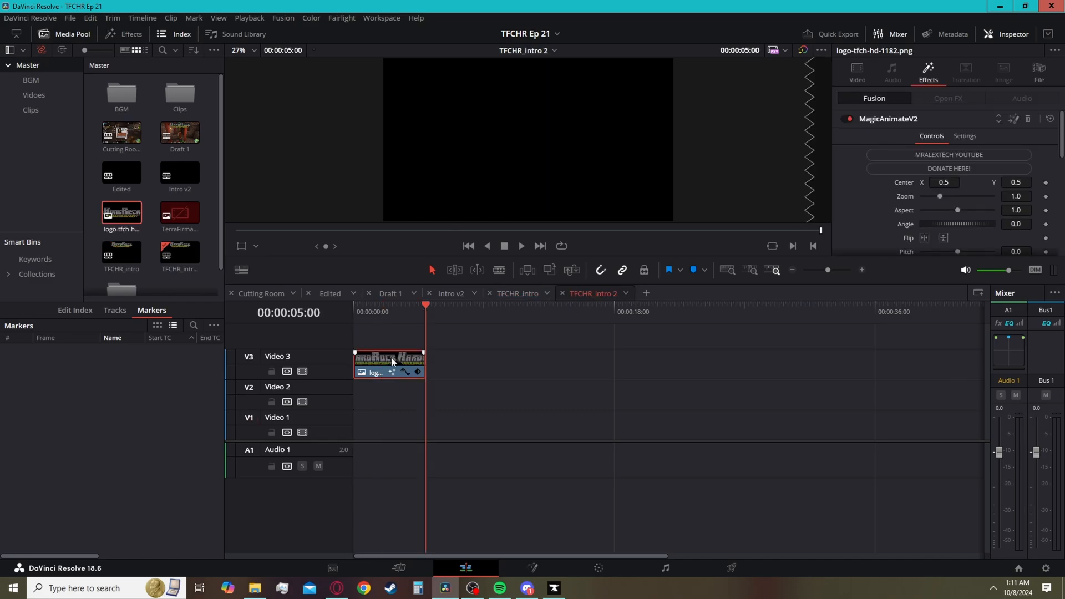
pyautogui.click(438, 293)
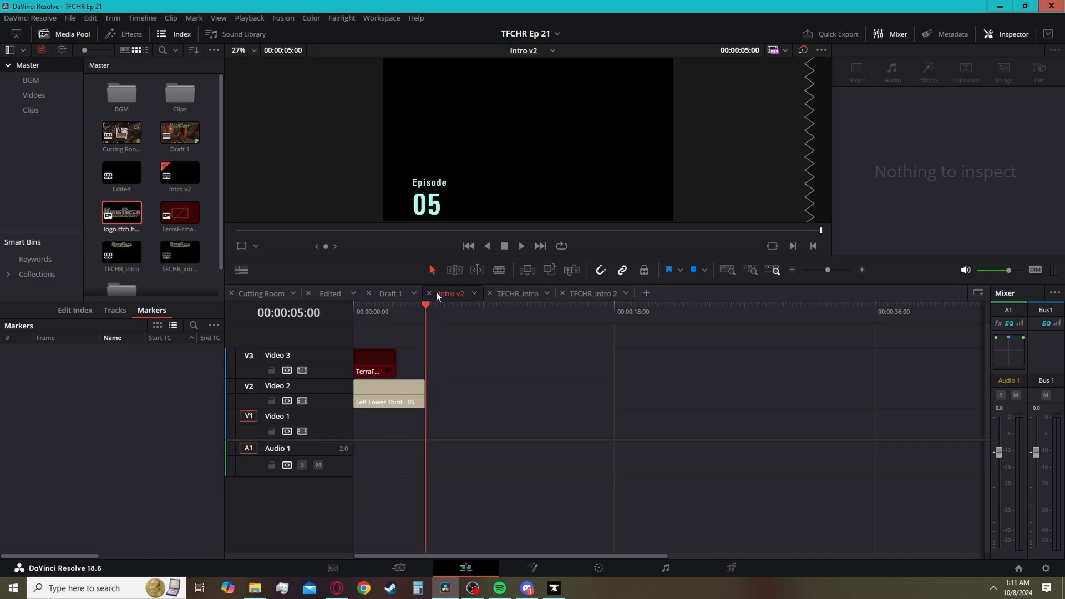
pyautogui.click(398, 292)
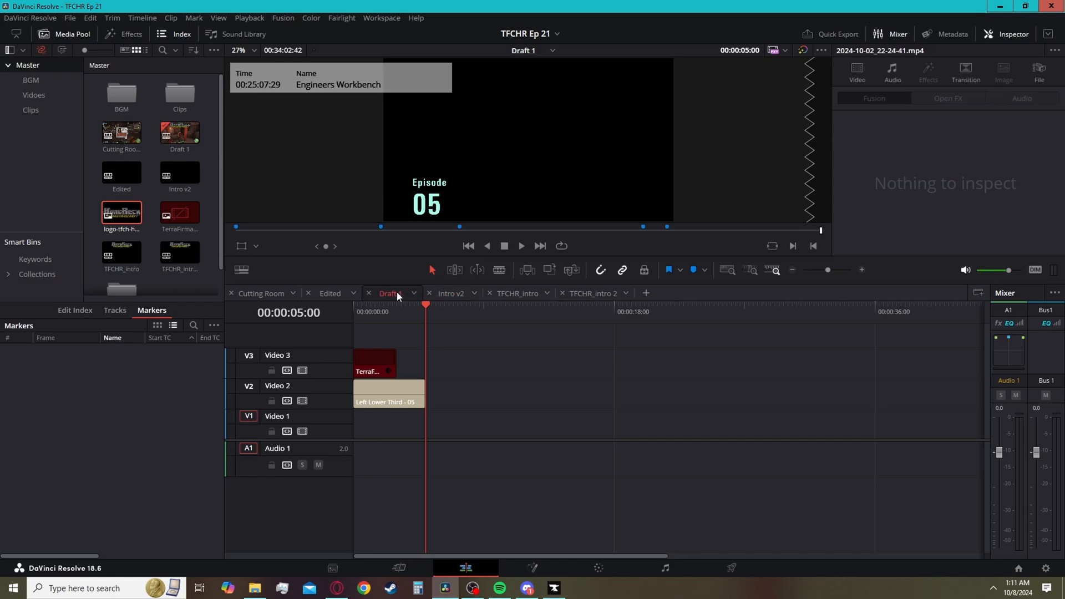
pyautogui.click(431, 304)
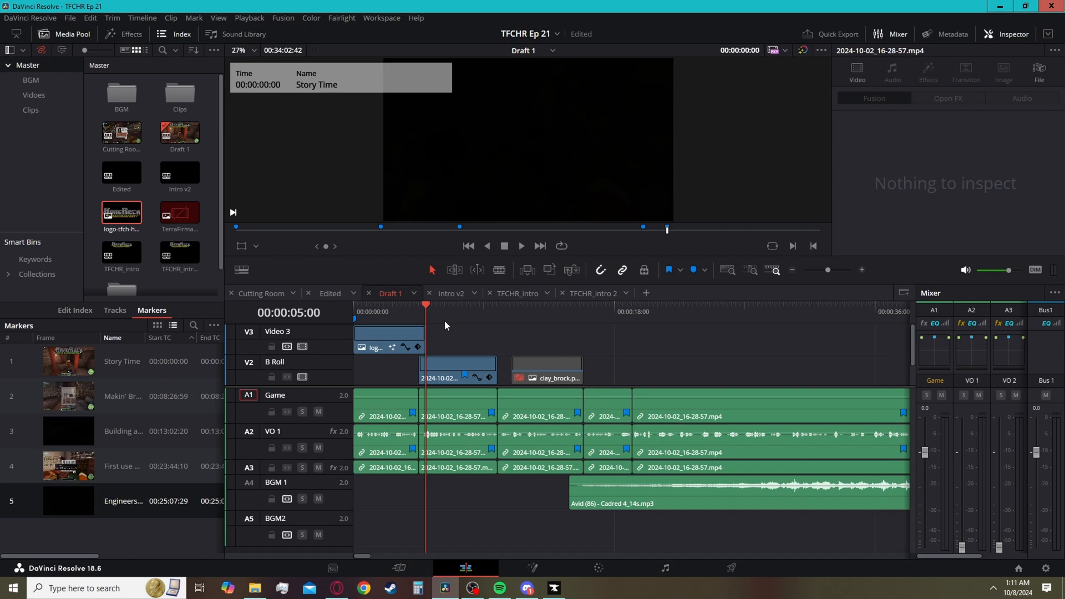
pyautogui.hotkey('ctrl', 'v')
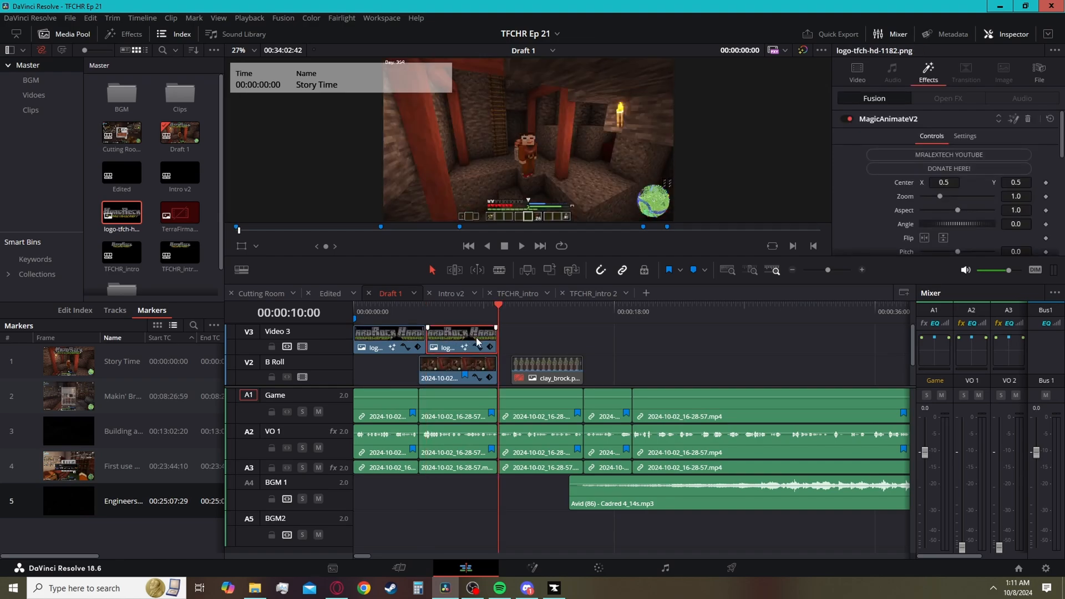
# - Return to the start of Draft 1 and view the logo clip's node setup on the Fusion page
pyautogui.press('Home')
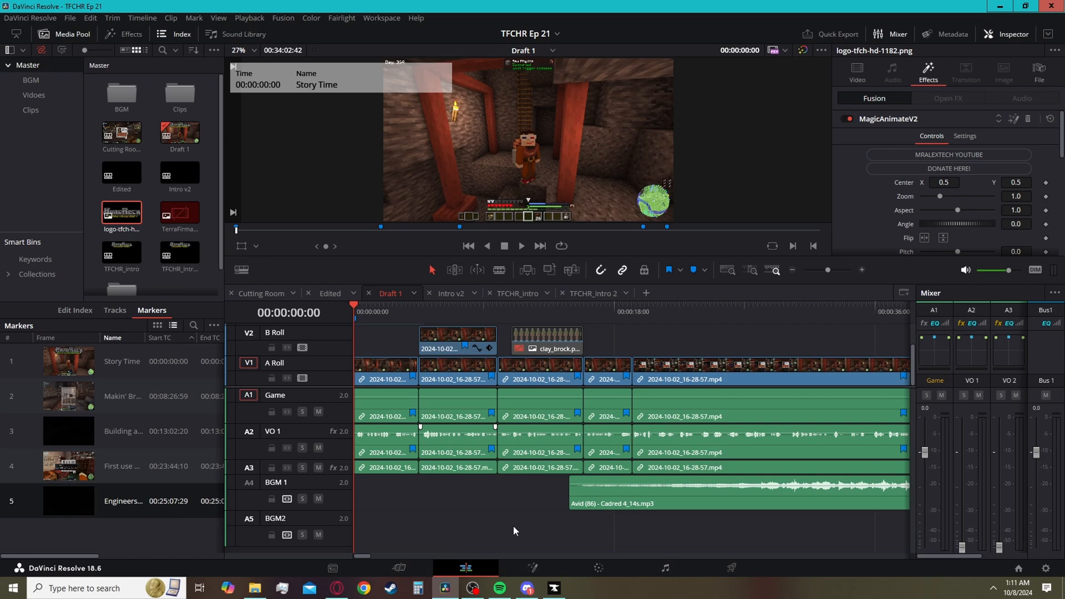
pyautogui.click(534, 570)
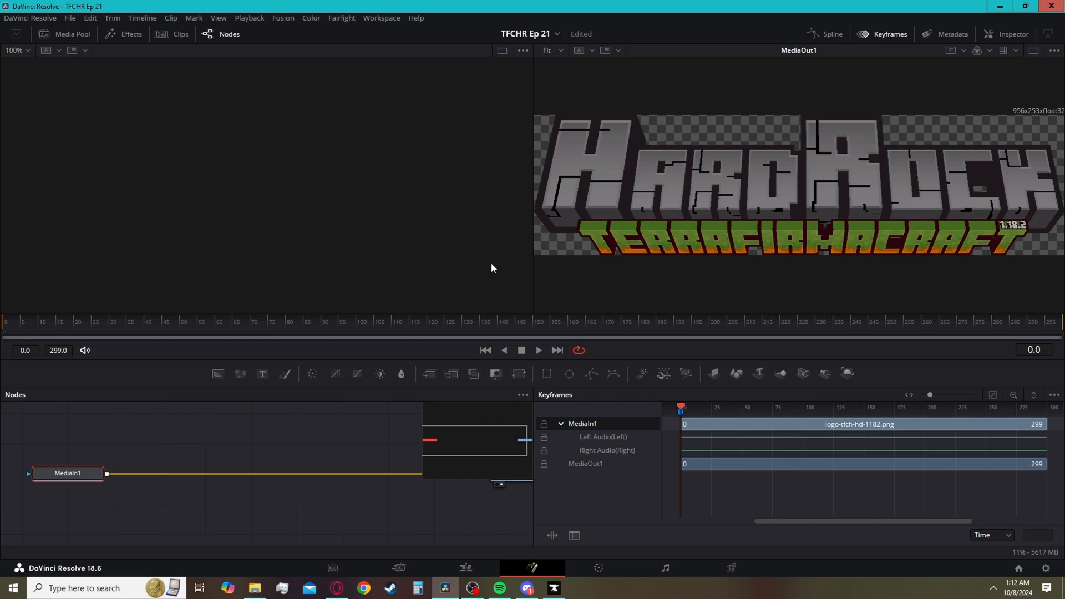
# - On the Color page, reduce the logo clip's Global saturation, and set clip 03's Global saturation to 0.15 and exposure to 2.19
pyautogui.click(608, 574)
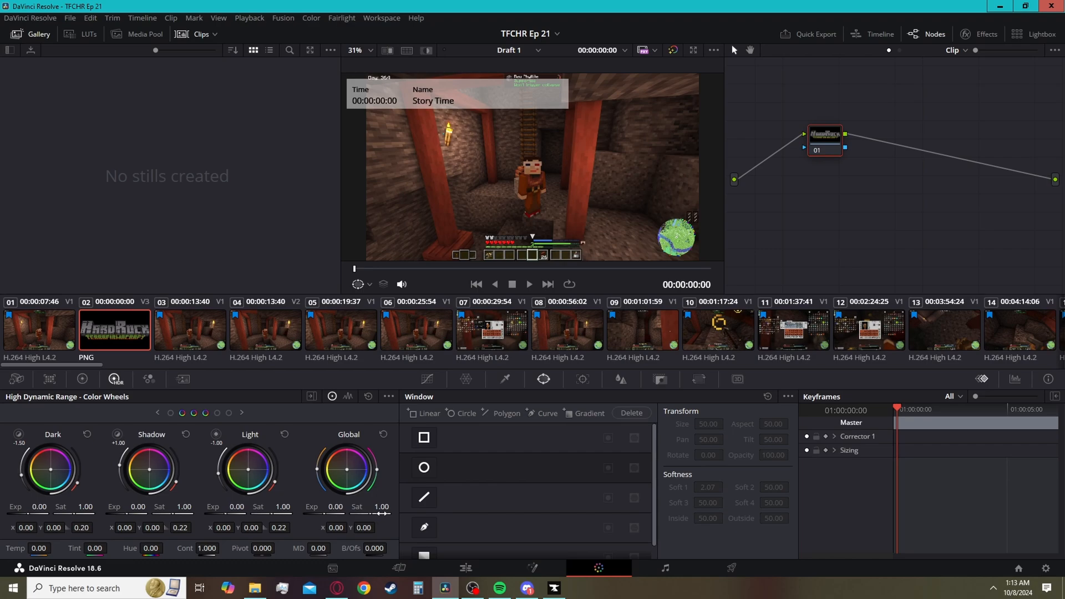
pyautogui.moveTo(383, 513); pyautogui.dragTo(358, 512)
pyautogui.click(189, 342)
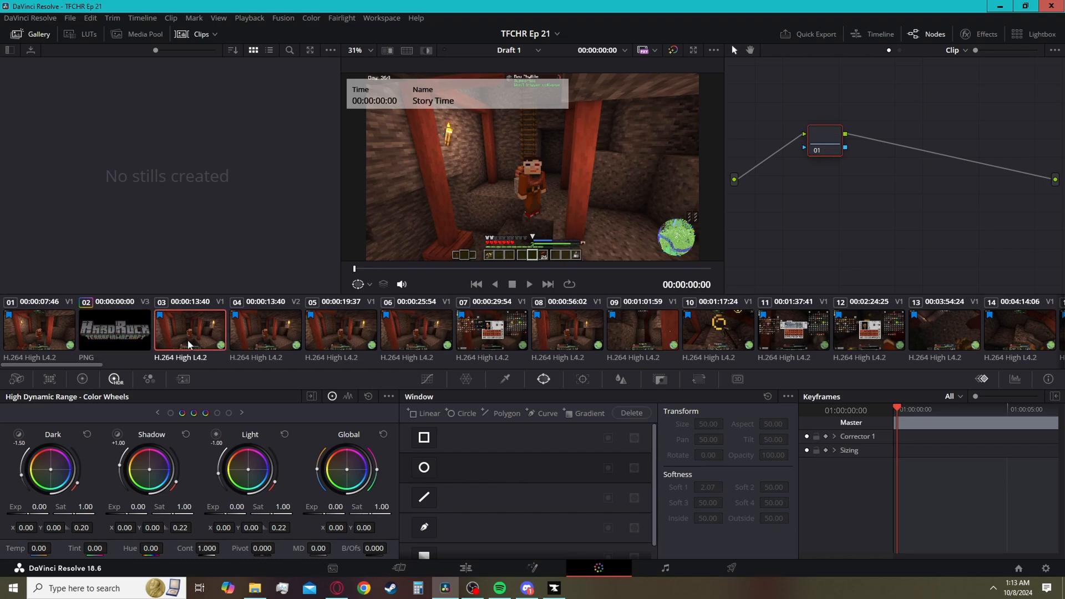
pyautogui.moveTo(377, 511); pyautogui.dragTo(309, 512)
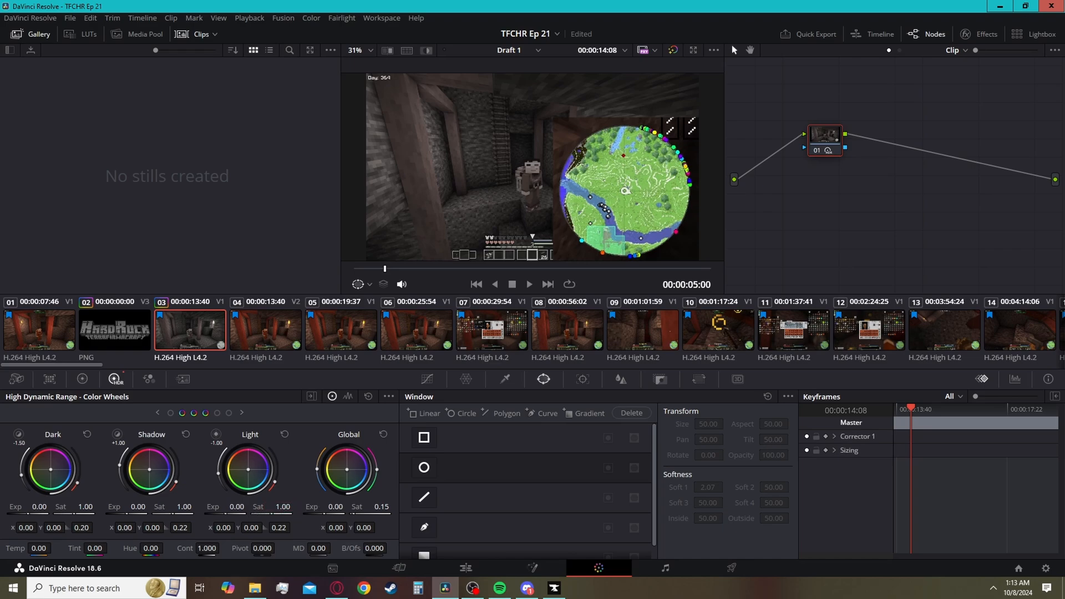
pyautogui.moveTo(335, 507); pyautogui.dragTo(372, 507)
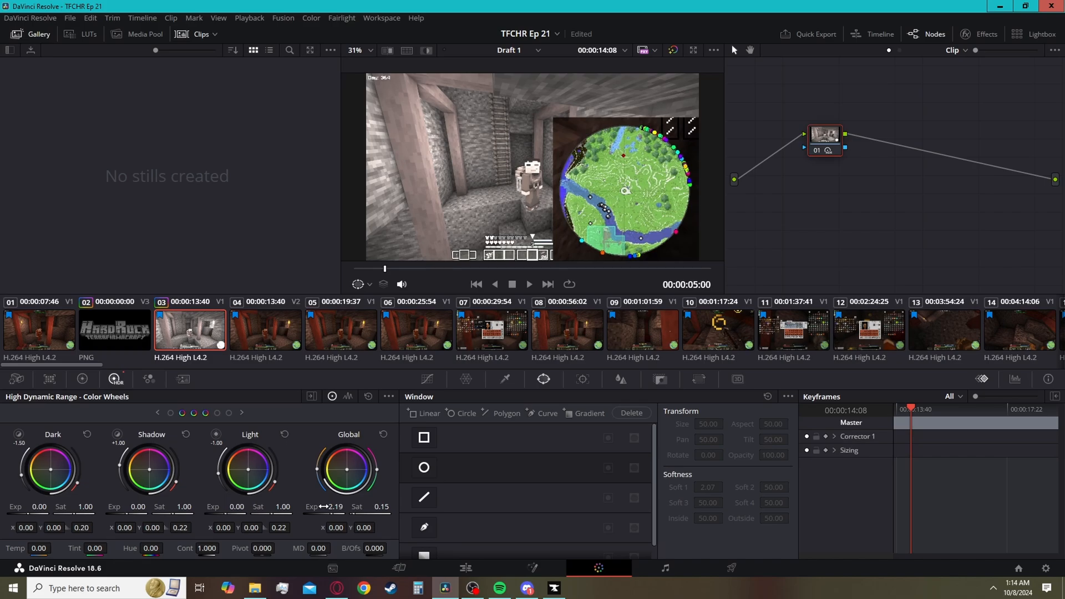
# - View the Fairlight page, and on the Deliver page choose the YouTube render preset at 1440p for Draft 1
pyautogui.click(666, 570)
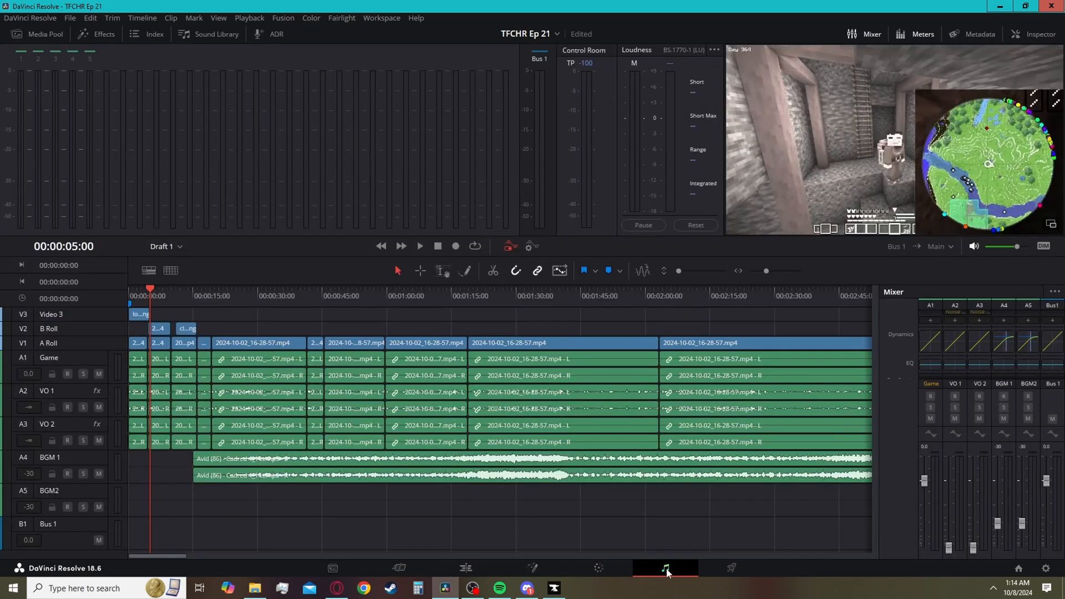
pyautogui.click(733, 572)
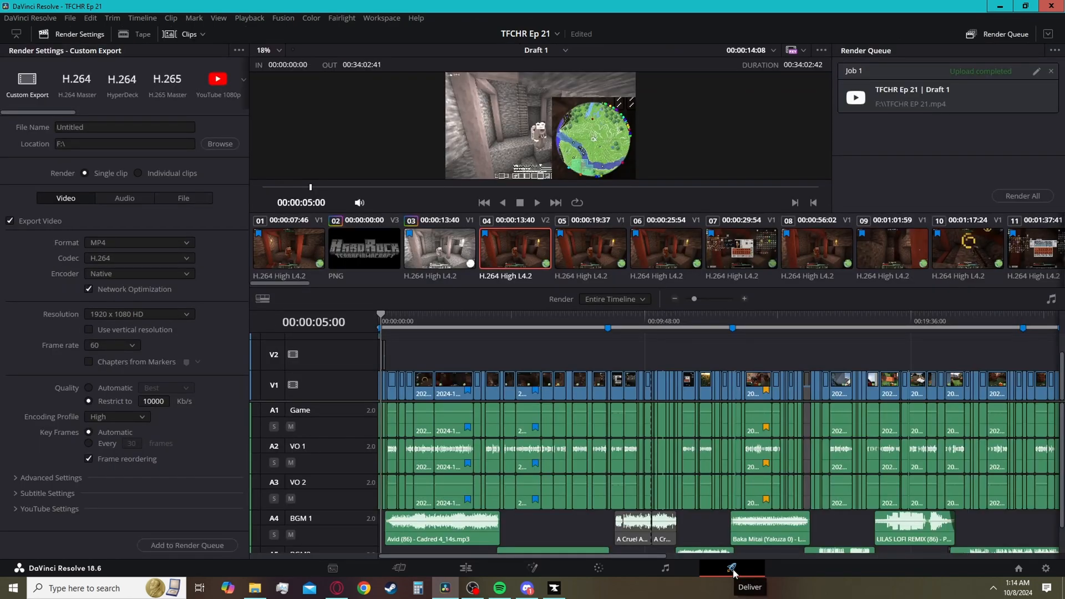
pyautogui.click(233, 81)
pyautogui.click(244, 80)
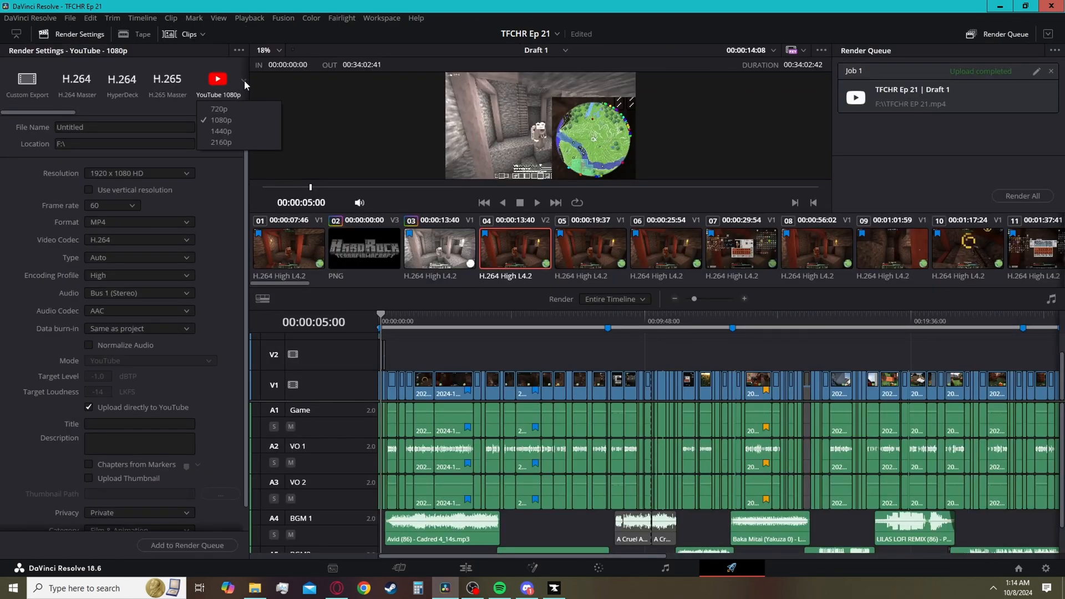
pyautogui.click(235, 131)
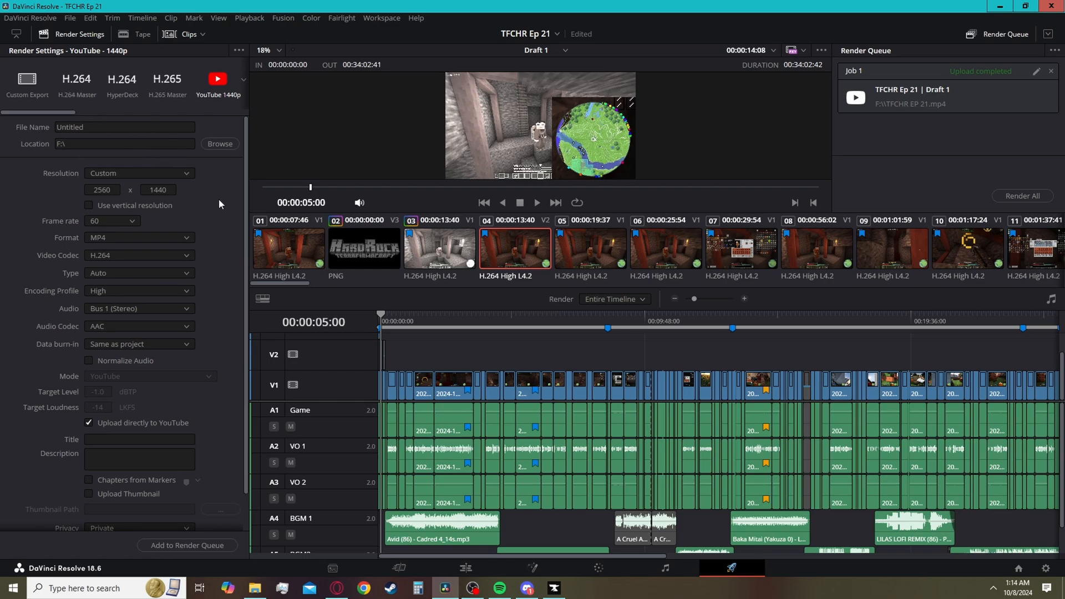
# - Examine the YouTube upload settings, including audio normalization, title, description, chapters from markers, thumbnail and category
pyautogui.scroll(-1, 219, 206)
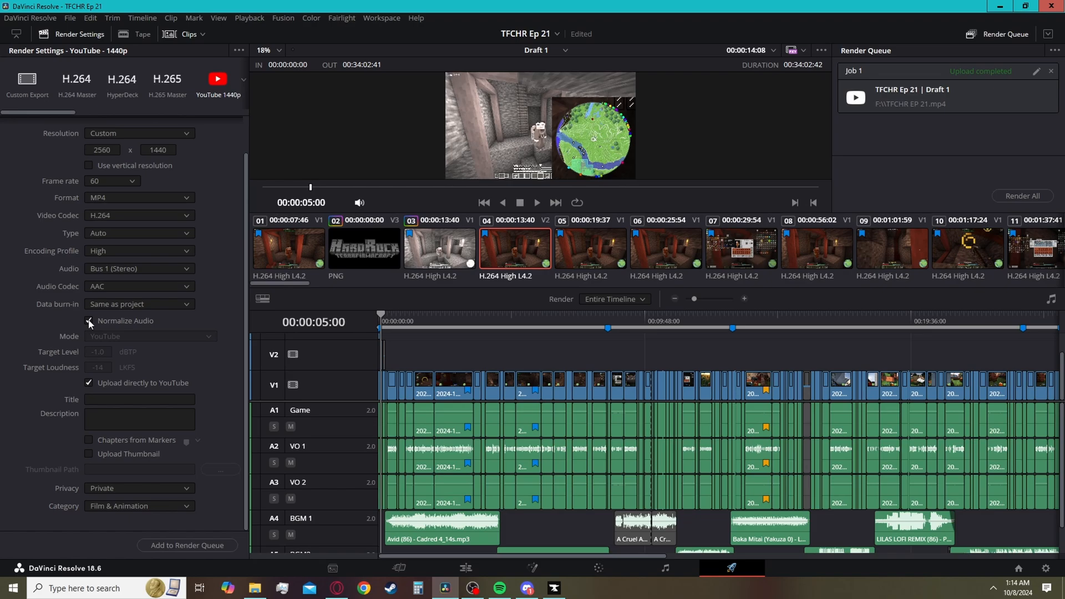
pyautogui.click(136, 399)
pyautogui.click(103, 417)
pyautogui.click(91, 452)
pyautogui.click(89, 455)
pyautogui.click(89, 441)
pyautogui.click(139, 506)
pyautogui.click(228, 439)
# - Return to the Edit page and, in File Explorer's Raw Footage folder, move the four 2024-10-08 video recordings into the 5kSpecial folder
pyautogui.hotkey('shift', '4')
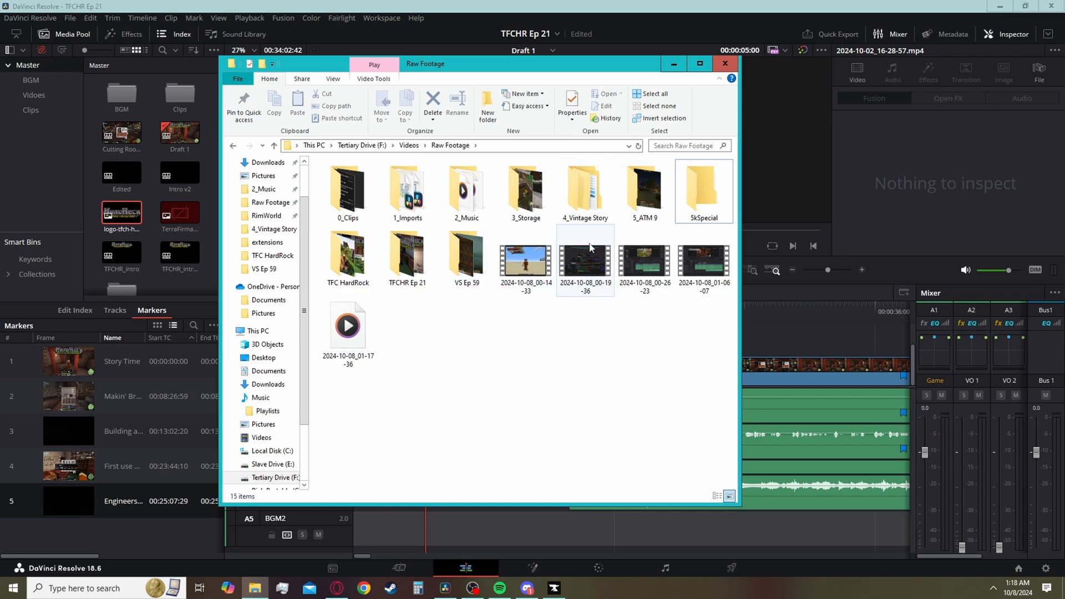
pyautogui.moveTo(713, 331); pyautogui.dragTo(485, 272)
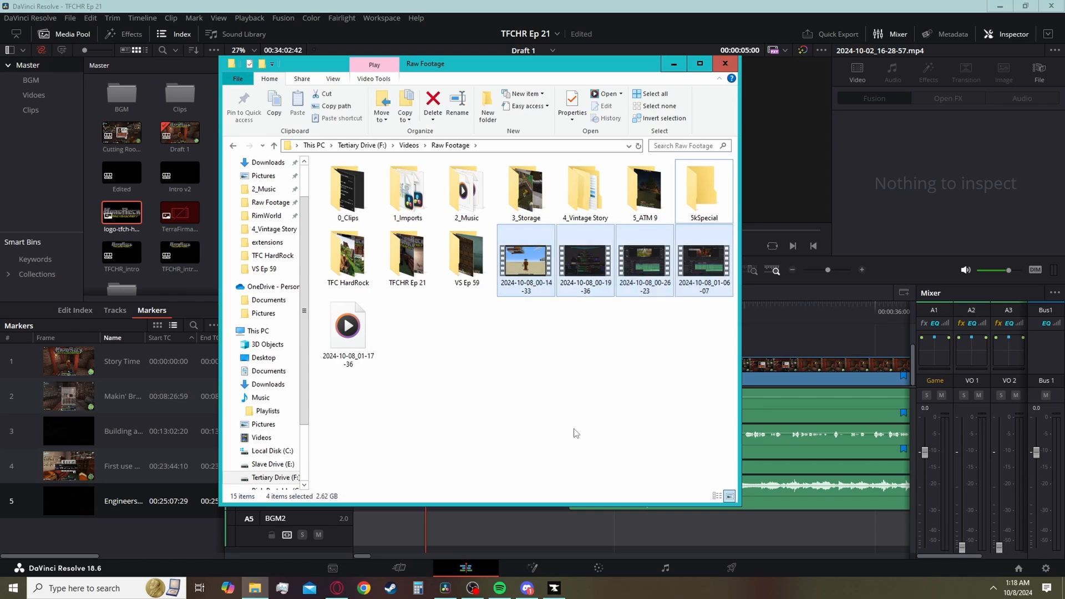
pyautogui.click(578, 362)
pyautogui.moveTo(712, 308); pyautogui.dragTo(682, 211)
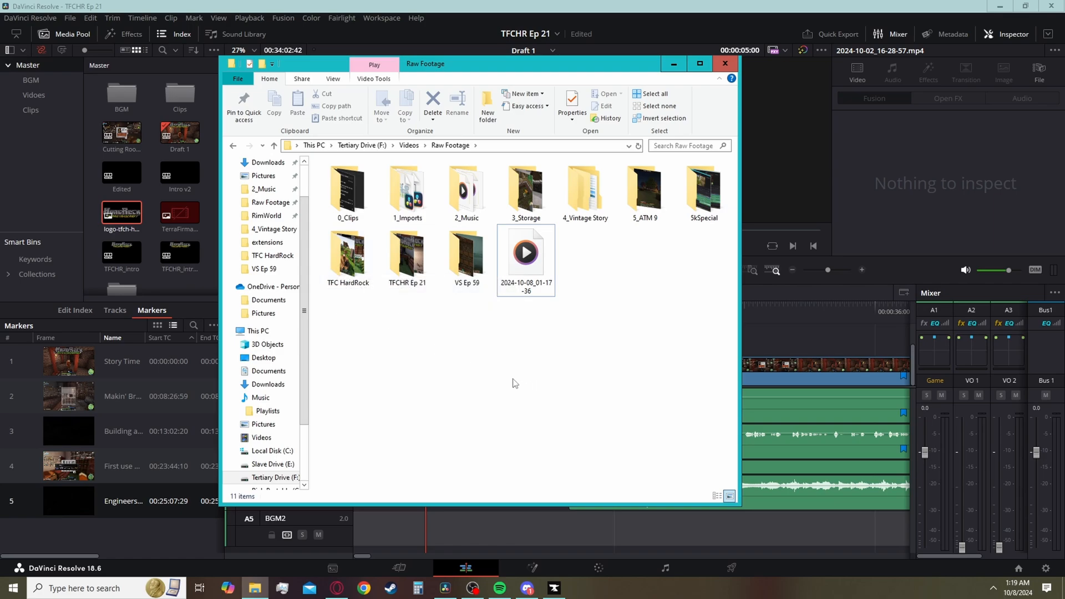
# - Open the TFC HardRock folder, select the episode folders TFCHR Ep 01 through Ep 08, and clear the selection
pyautogui.doubleClick(350, 264)
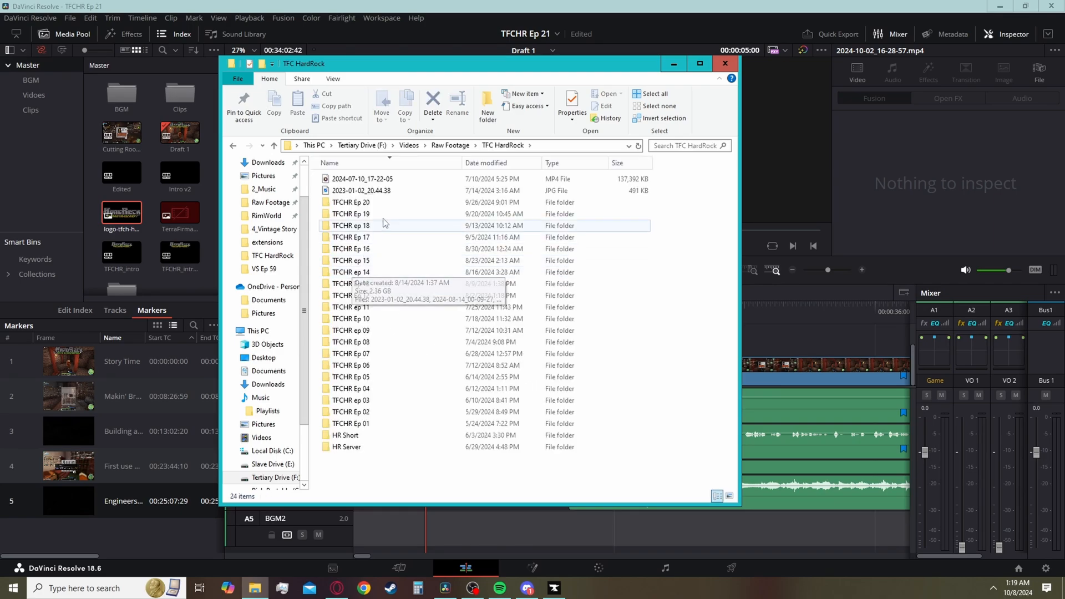
pyautogui.click(389, 423)
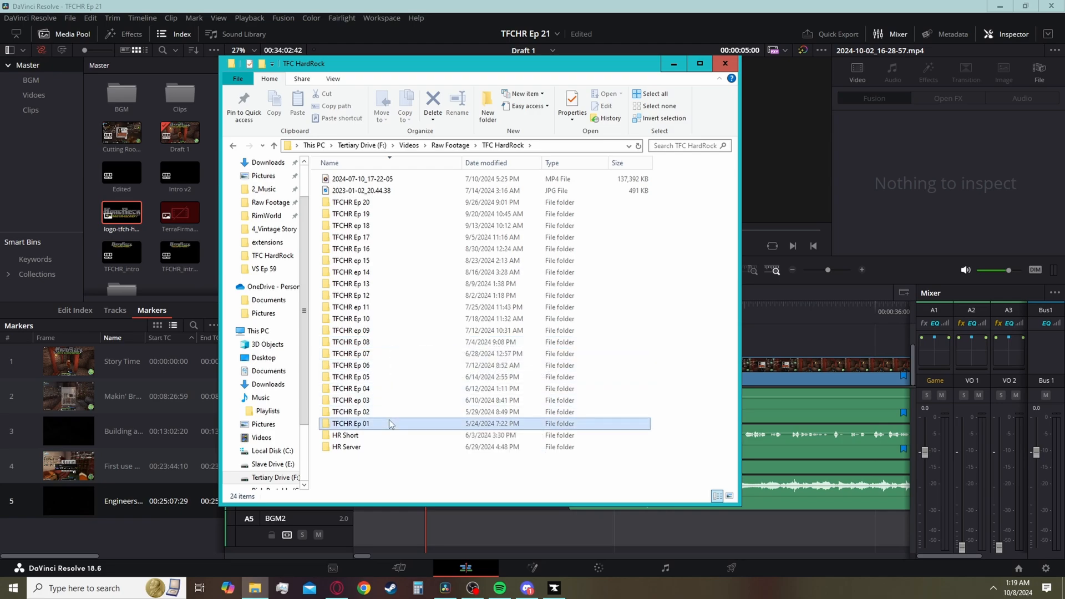
pyautogui.keyDown('shift'); pyautogui.click(378, 342); pyautogui.keyUp('shift')
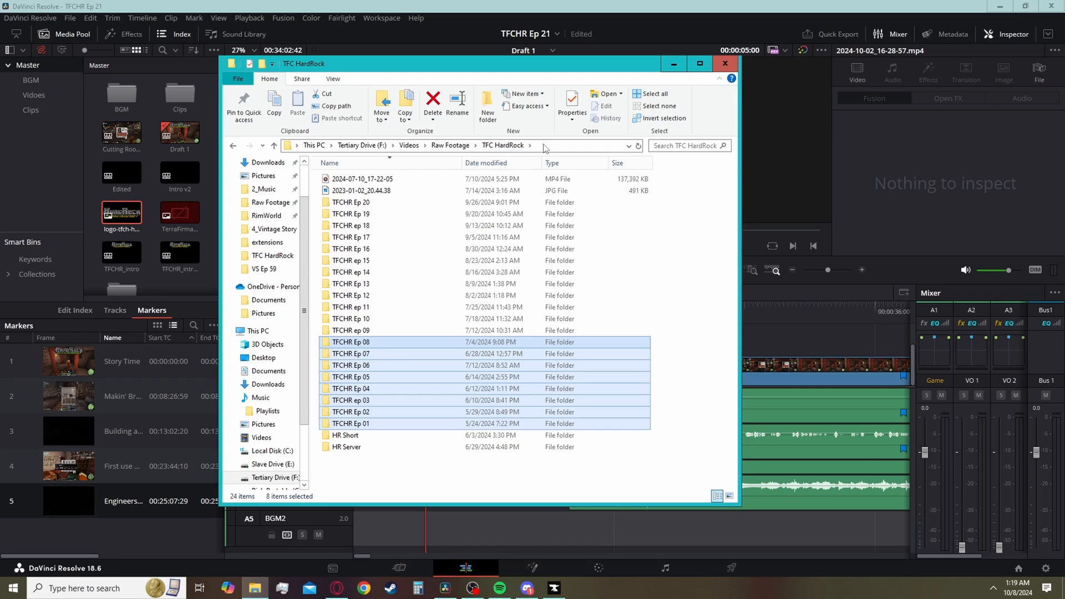
pyautogui.hotkey('alt', 'Tab')
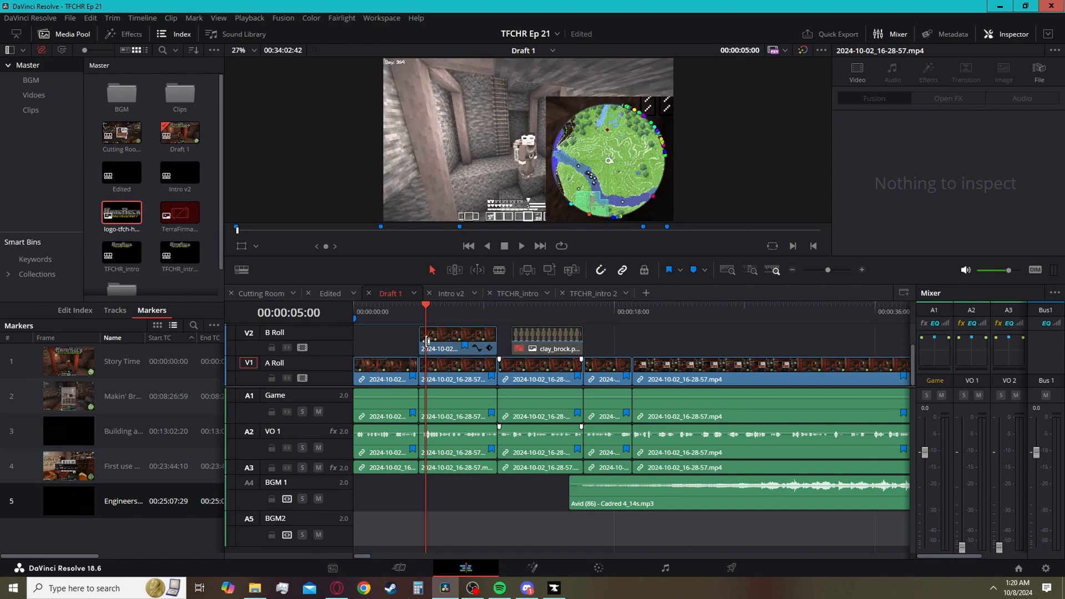
pyautogui.hotkey('alt', 'Tab')
pyautogui.click(364, 464)
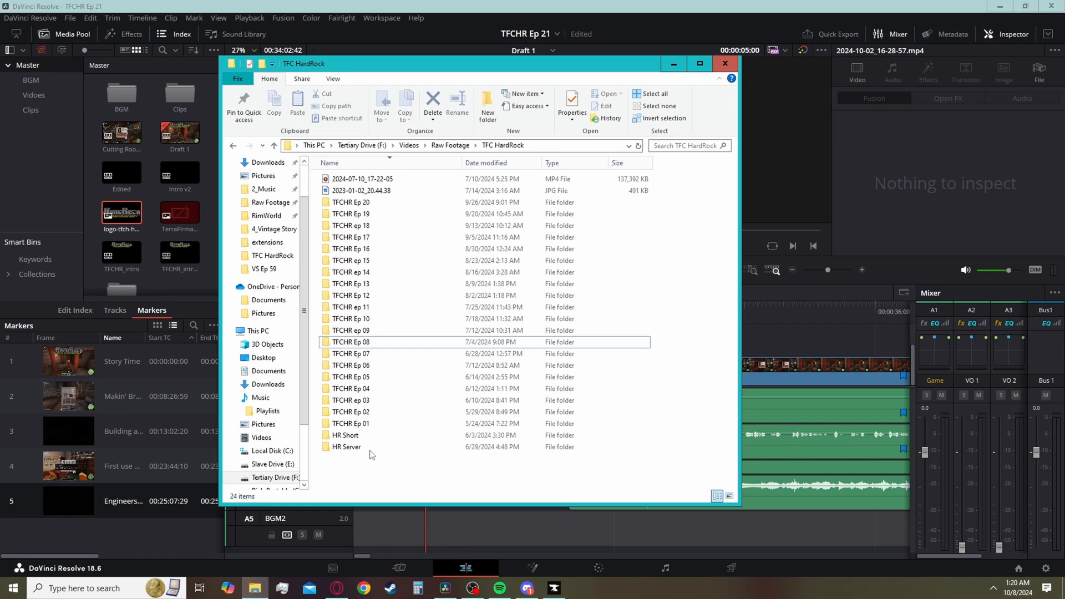
# - Open the TFCHR Ep 21 folder from Raw Footage and compare the thumbnail images TFCHREp21A, TFCHREp21B and TFCHREp21C
pyautogui.hotkey('alt', 'Up')
pyautogui.click(421, 274)
pyautogui.doubleClick(422, 274)
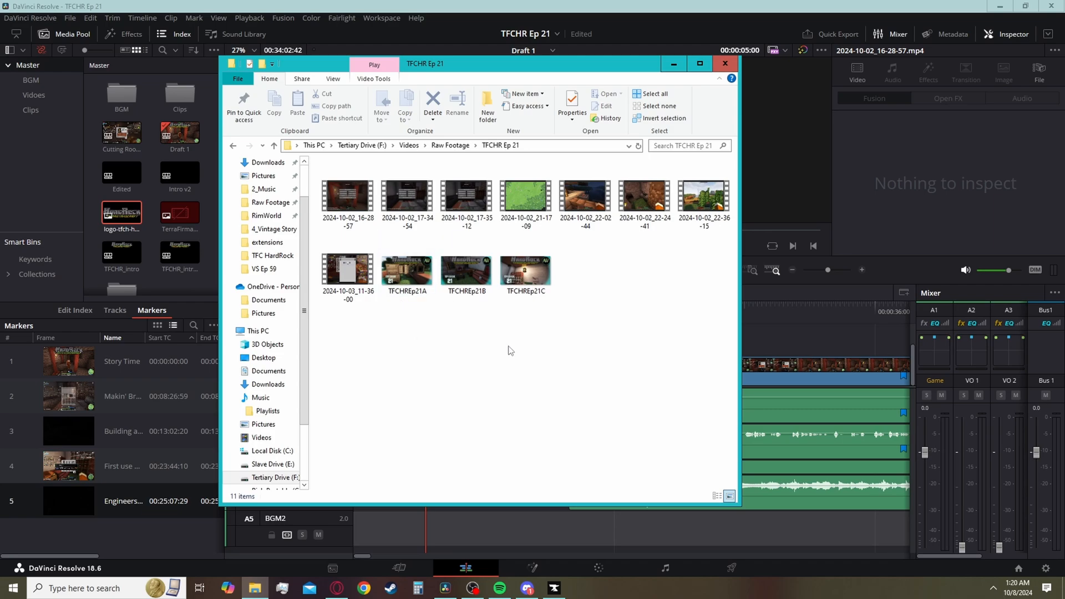
pyautogui.doubleClick(407, 278)
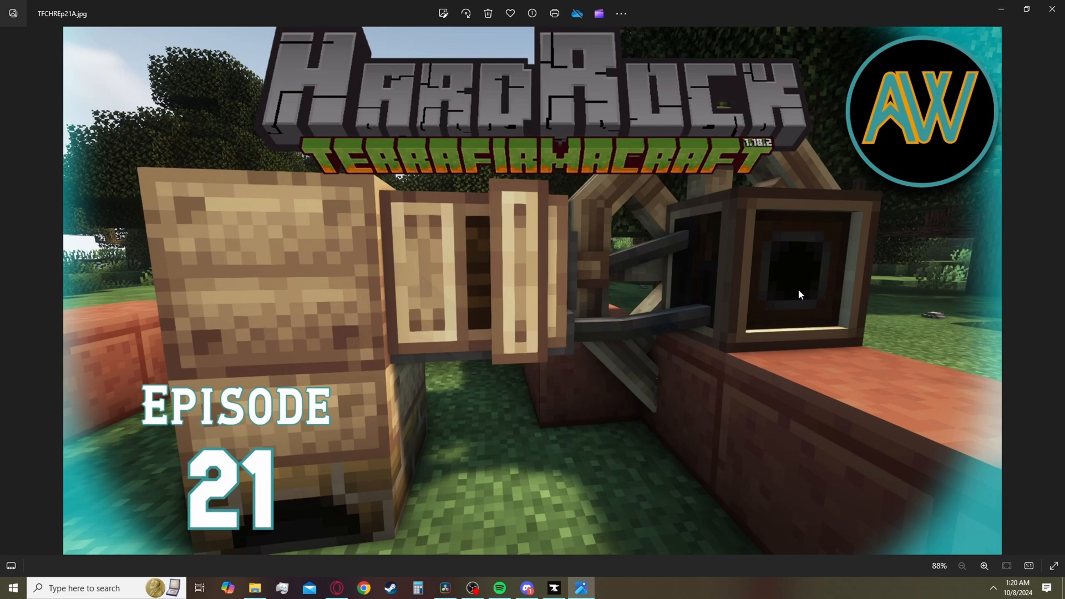
pyautogui.click(1055, 292)
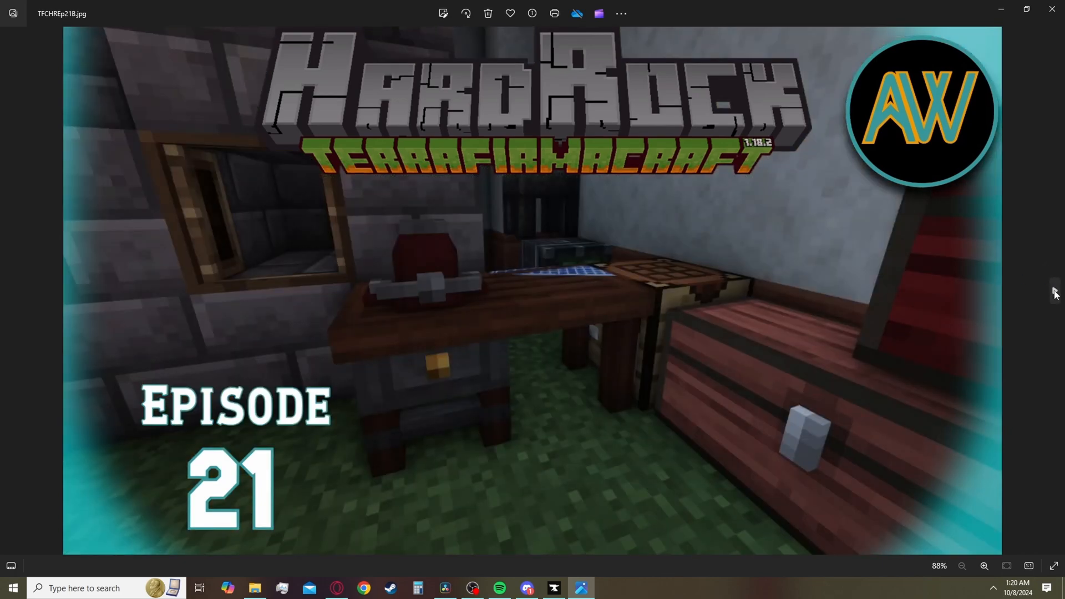
pyautogui.click(1055, 293)
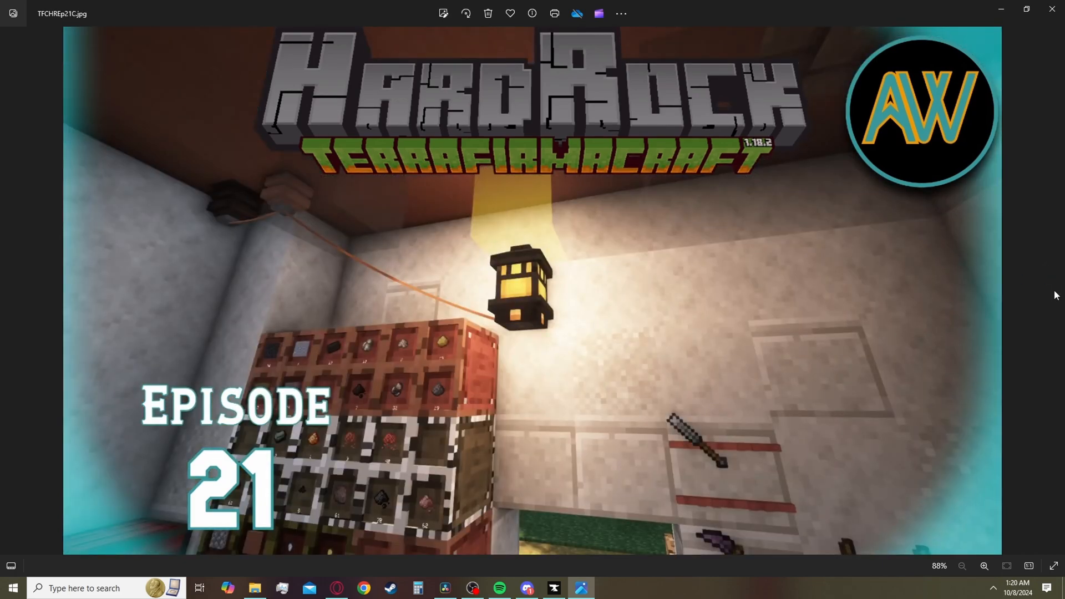
pyautogui.click(1047, 16)
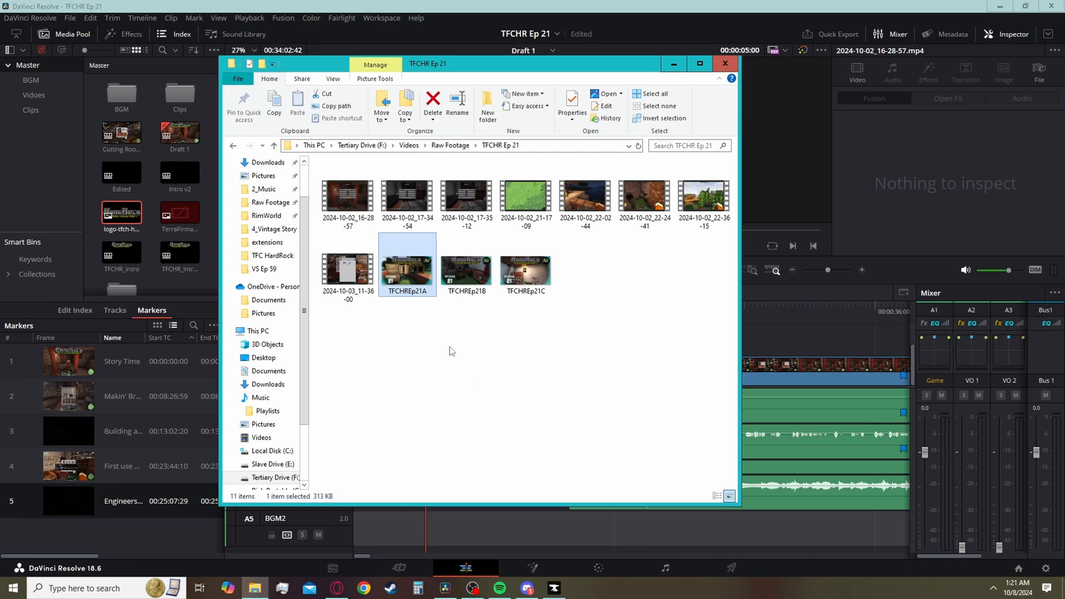
pyautogui.doubleClick(409, 289)
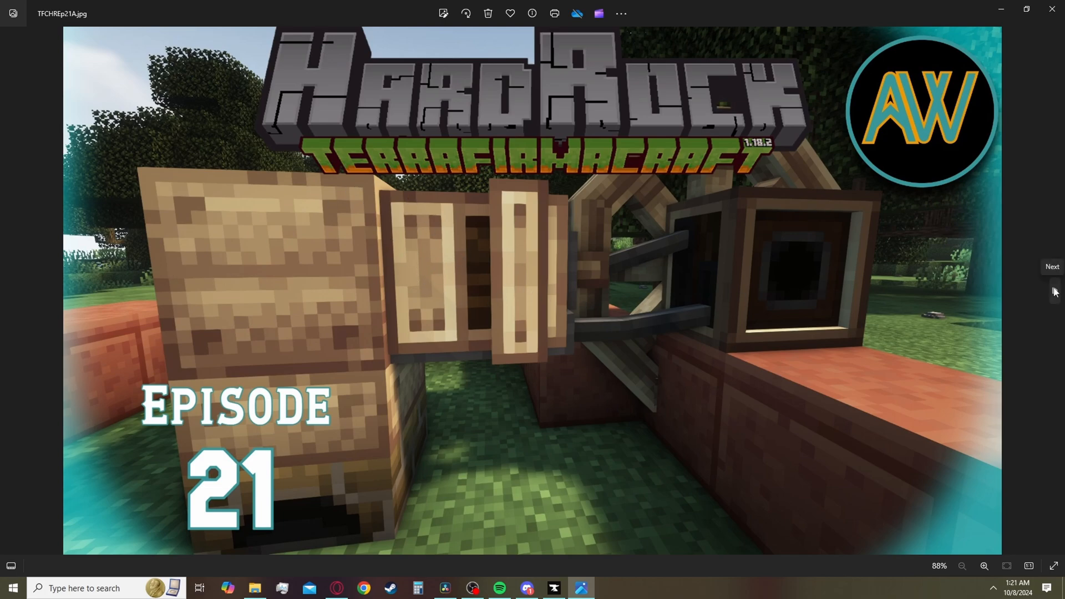
pyautogui.click(1054, 290)
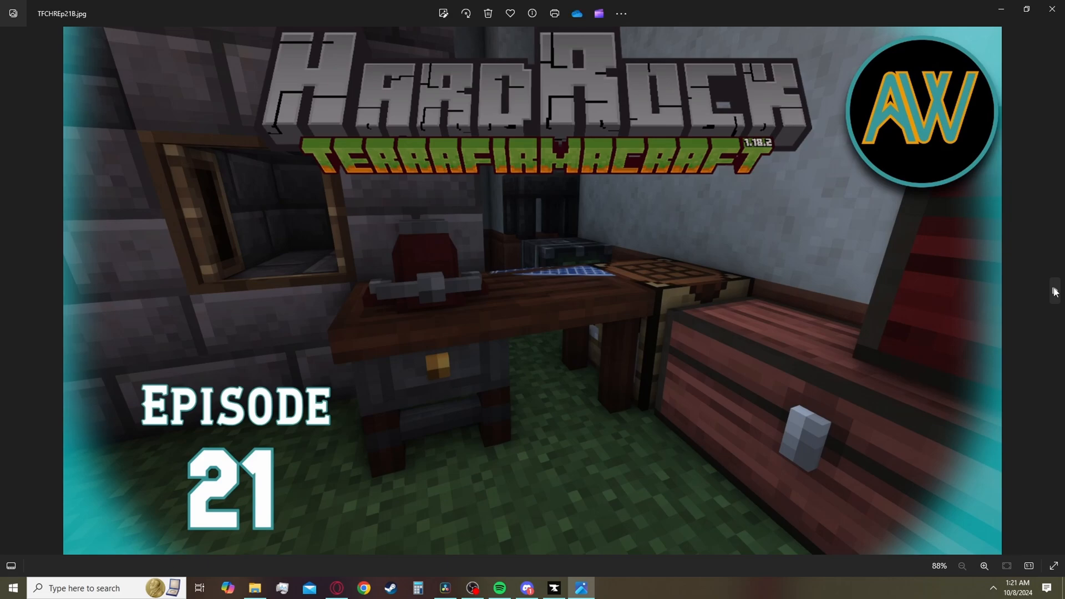
pyautogui.click(1055, 292)
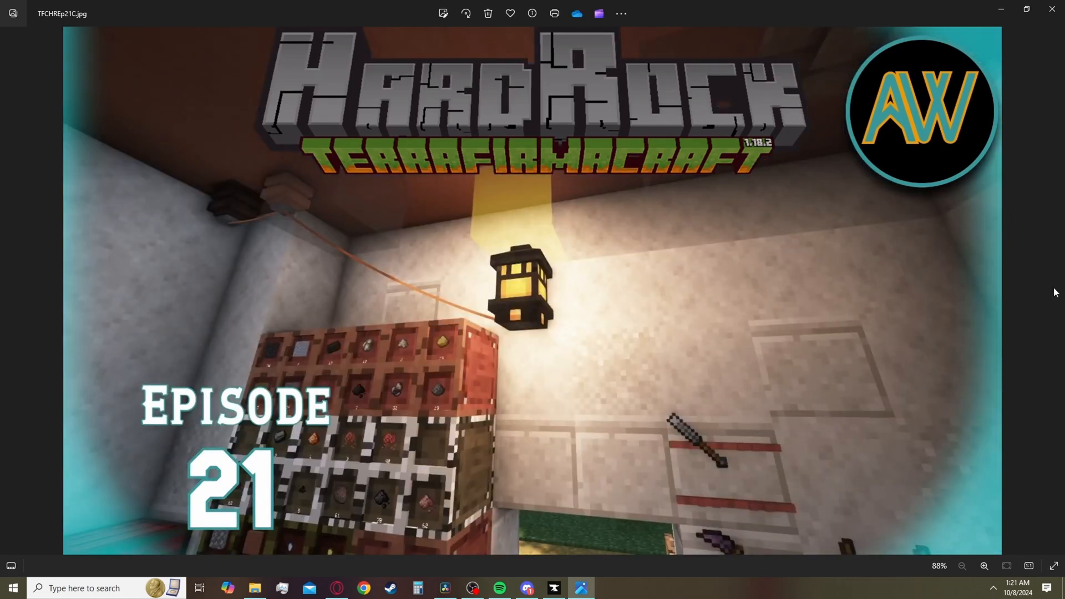
pyautogui.hotkey('alt', 'F4')
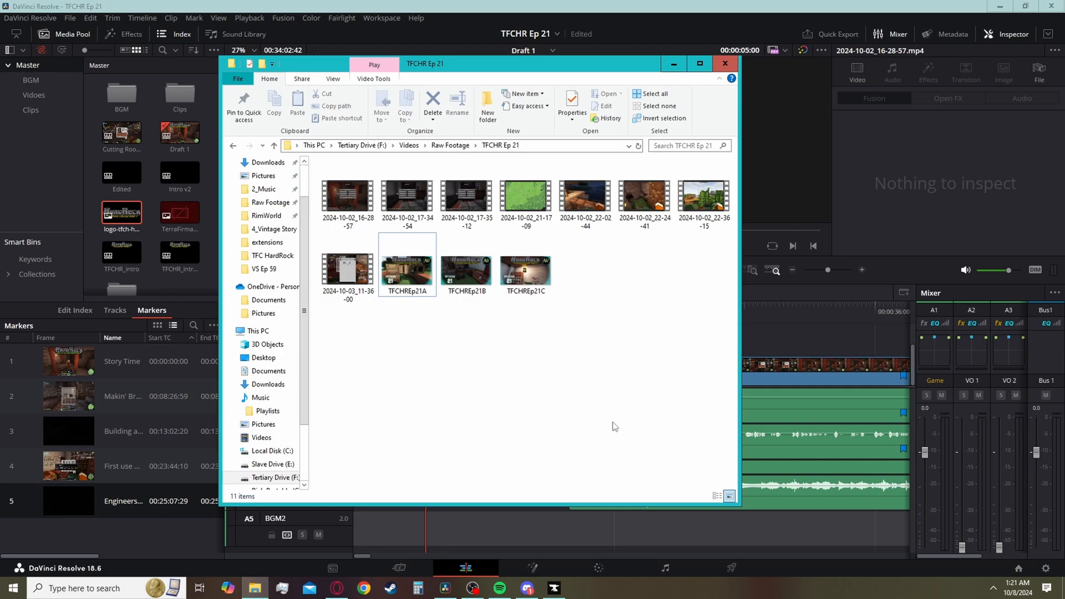
# - View the thumbnail image 2023-01-02_20.44.38 in TFC HardRock's TFCHR Ep 01 folder, and return to the Raw Footage folder
pyautogui.click(451, 145)
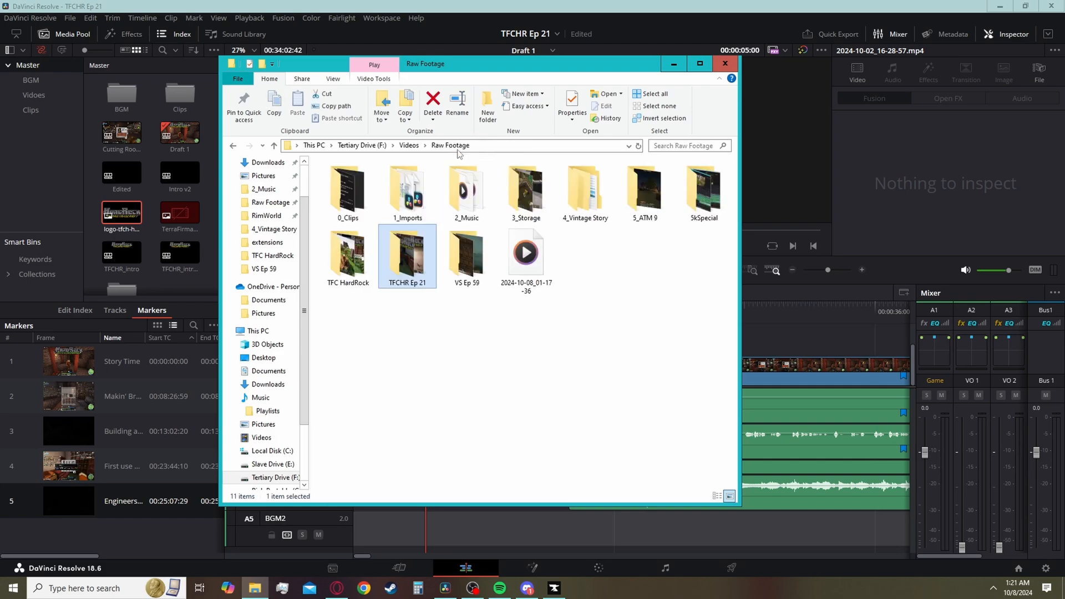
pyautogui.doubleClick(358, 271)
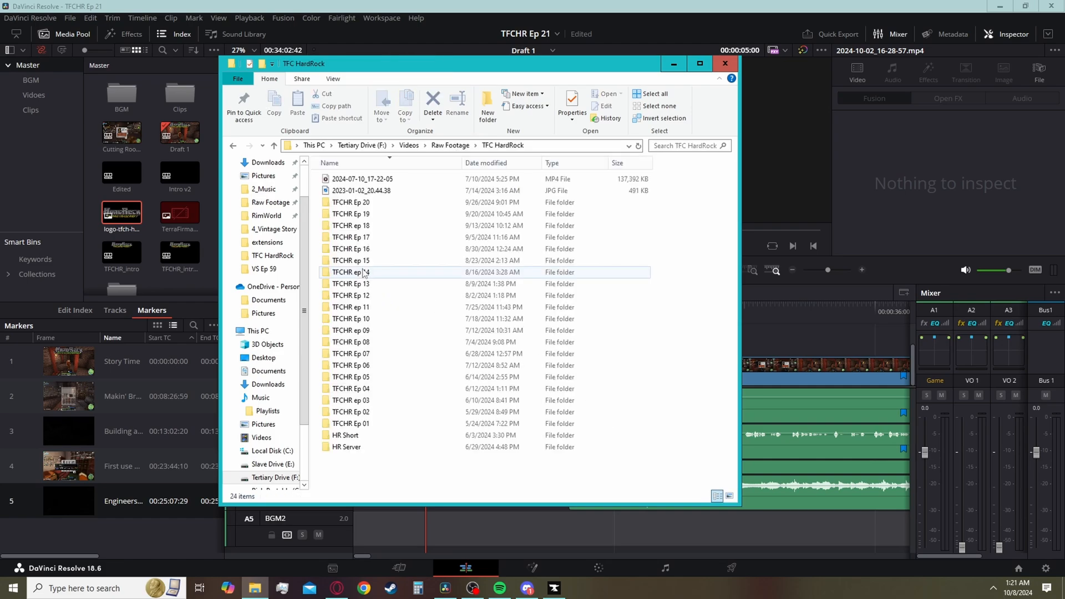
pyautogui.doubleClick(398, 425)
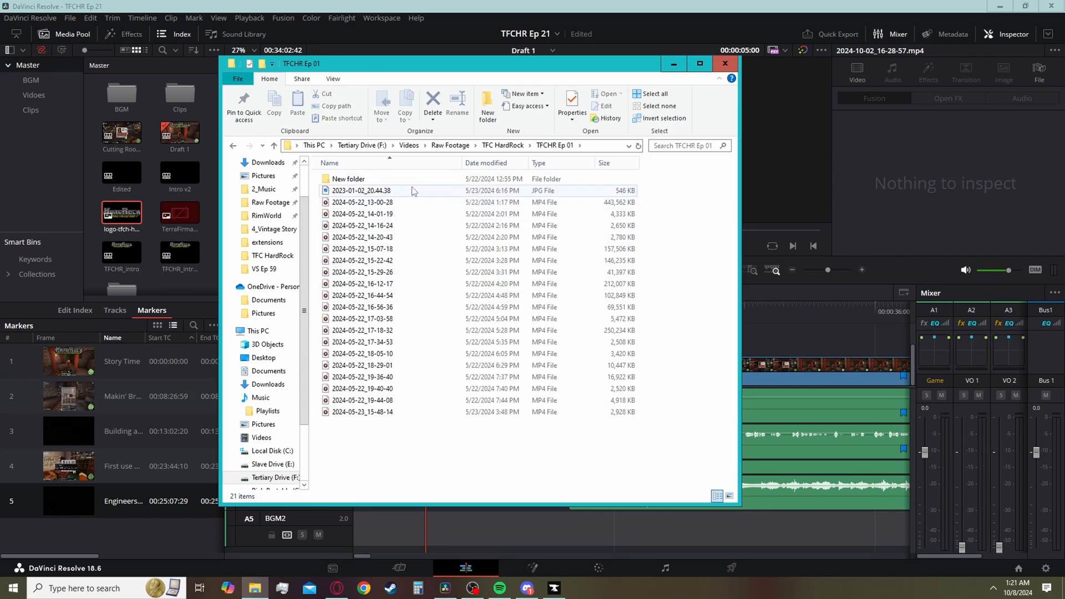
pyautogui.doubleClick(416, 192)
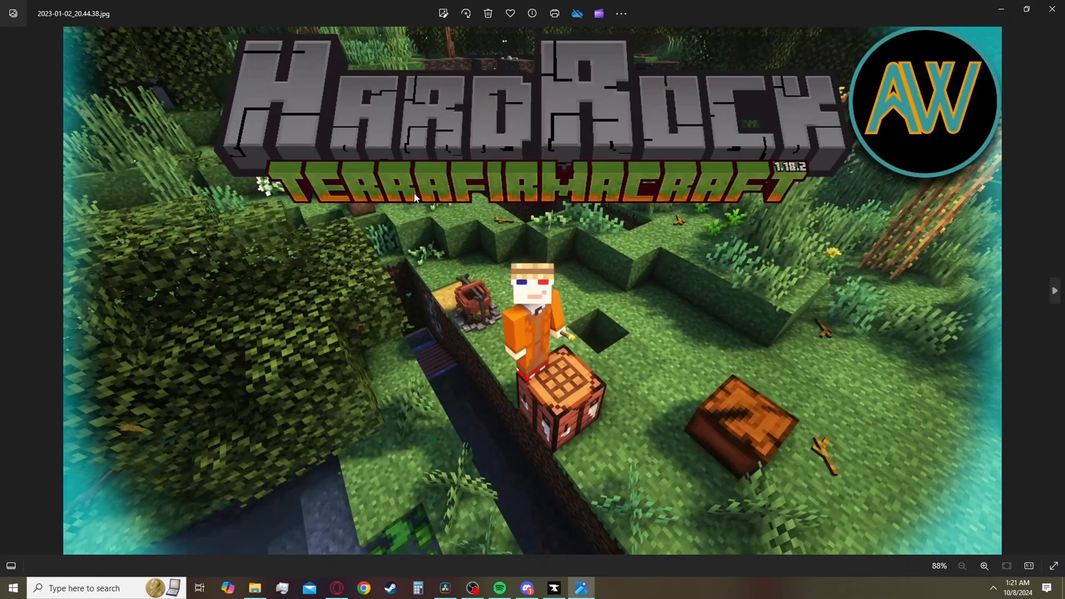
pyautogui.click(1052, 9)
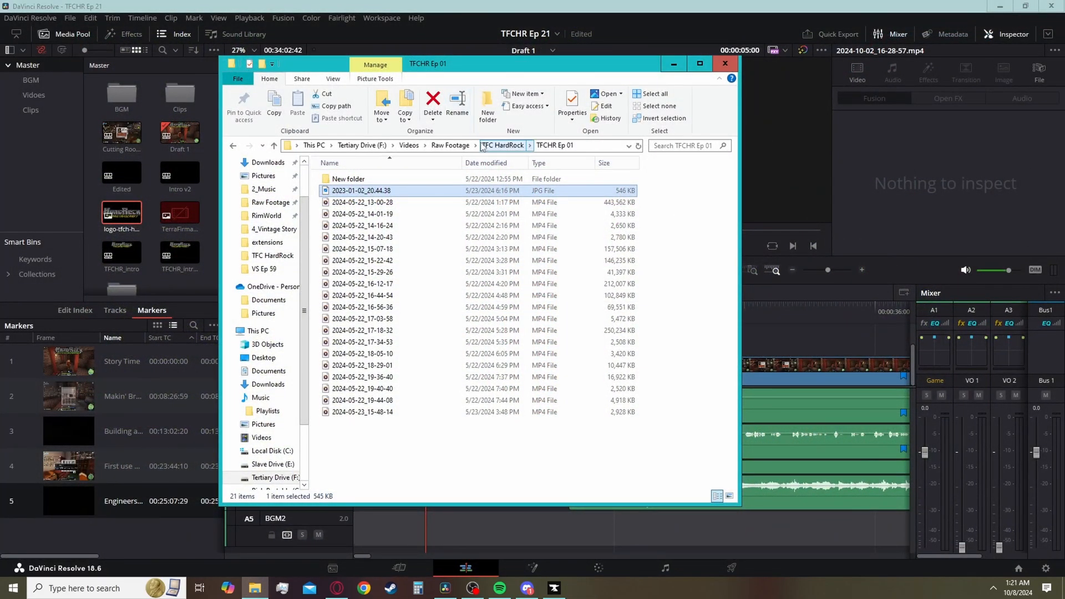
pyautogui.click(503, 145)
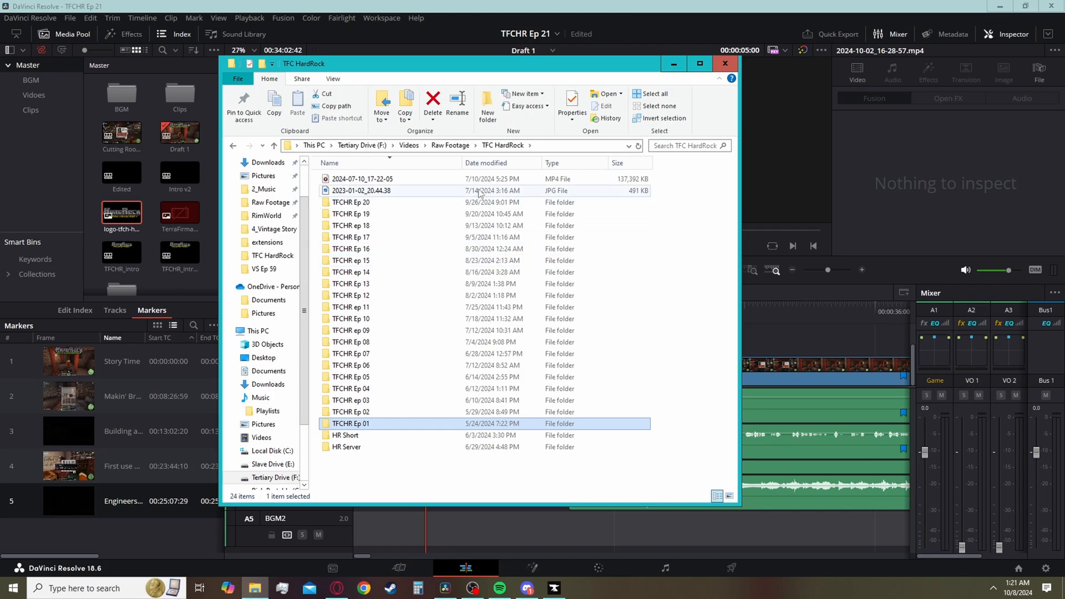
pyautogui.click(450, 145)
pyautogui.click(500, 381)
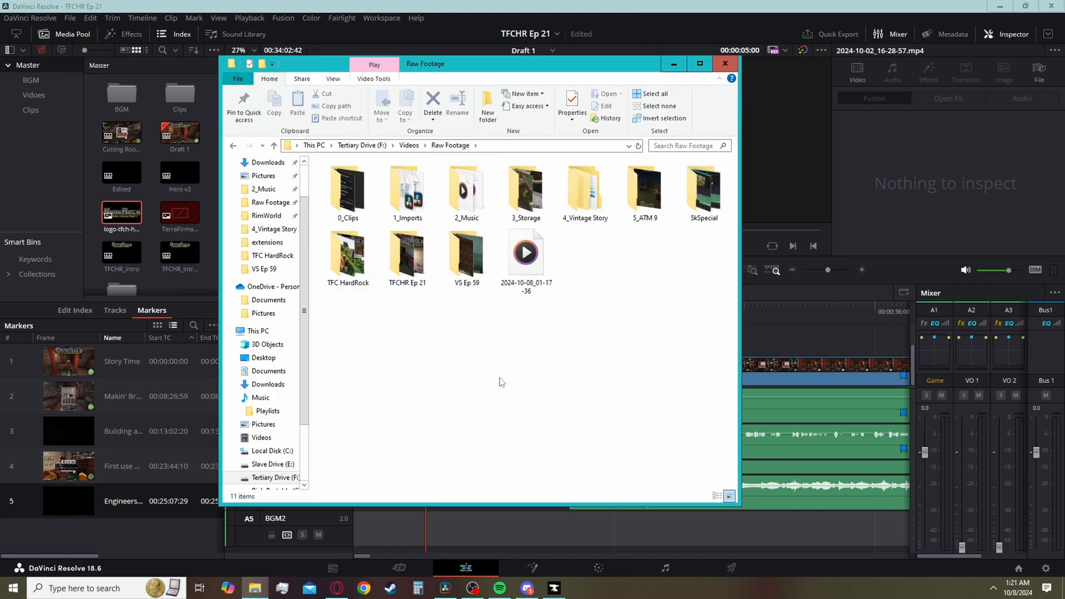